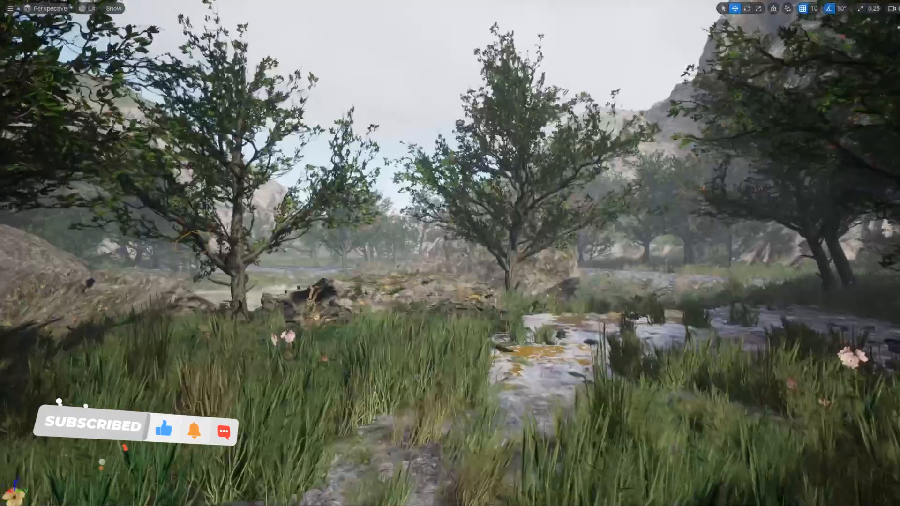
{"action": "key", "text": "w"}
{"action": "key", "text": "w"}
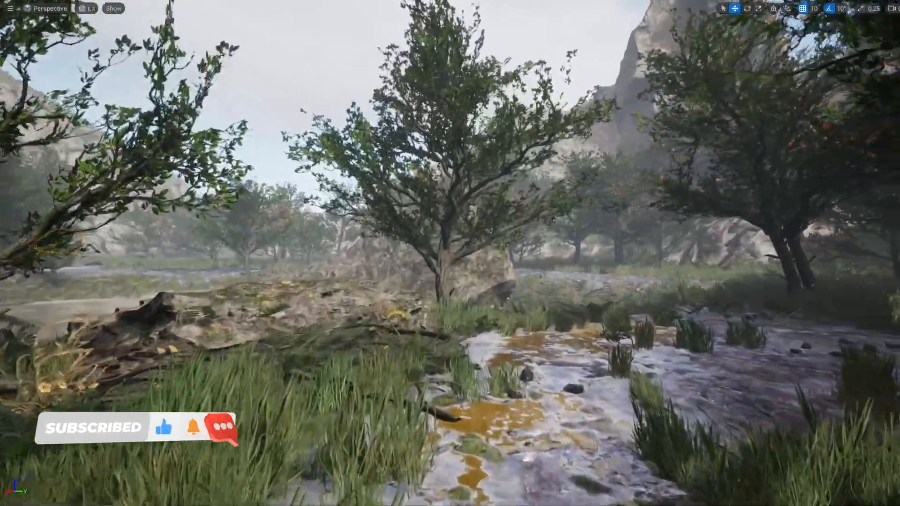
{"action": "key", "text": "w"}
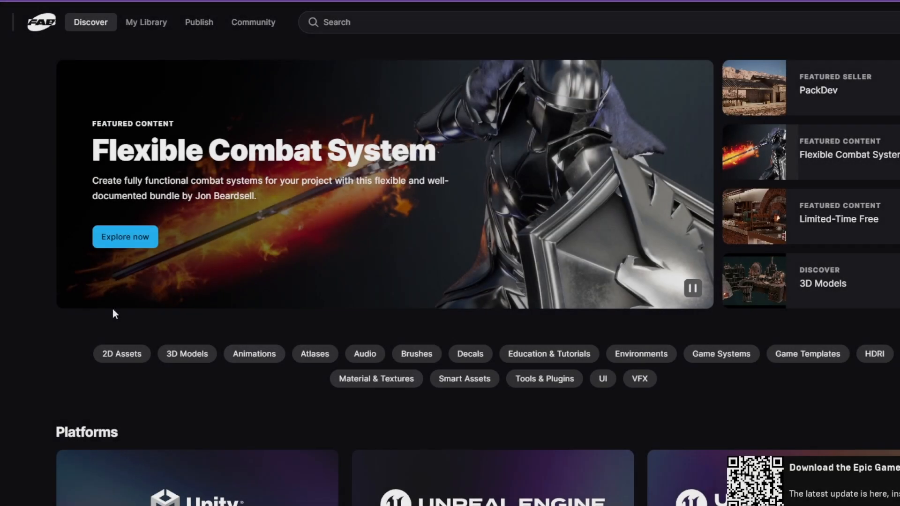
Step: Search the Fab marketplace for "auto landscape" within the Unreal Engine products
{"action": "left_click", "coordinate": [388, 23]}
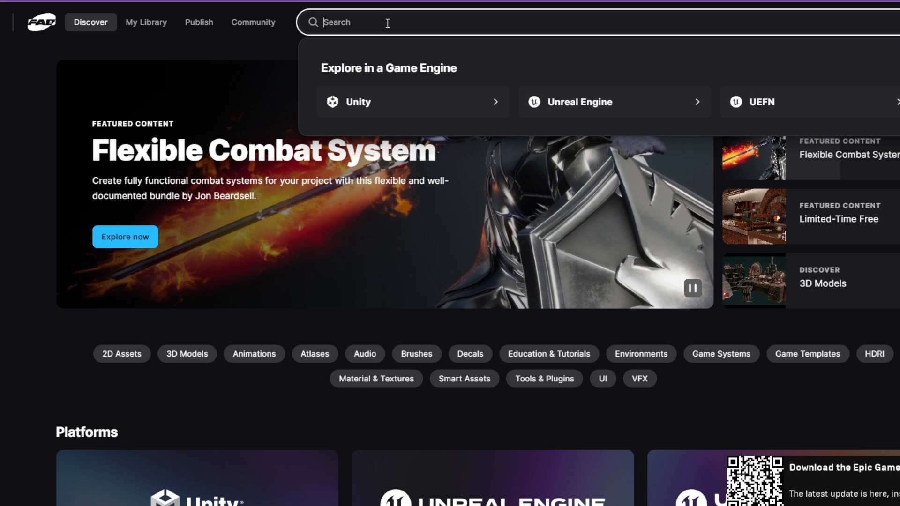
{"action": "left_click", "coordinate": [230, 58]}
{"action": "left_click", "coordinate": [361, 19]}
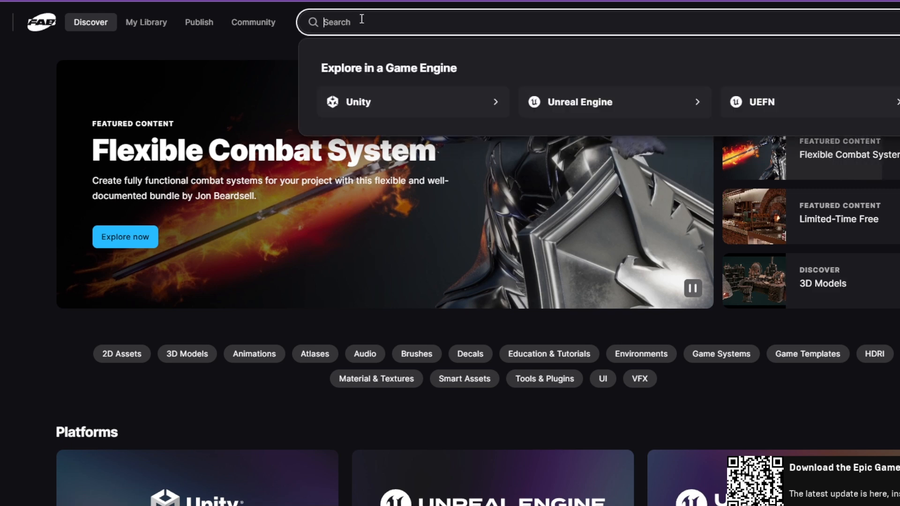
{"action": "left_click", "coordinate": [586, 103]}
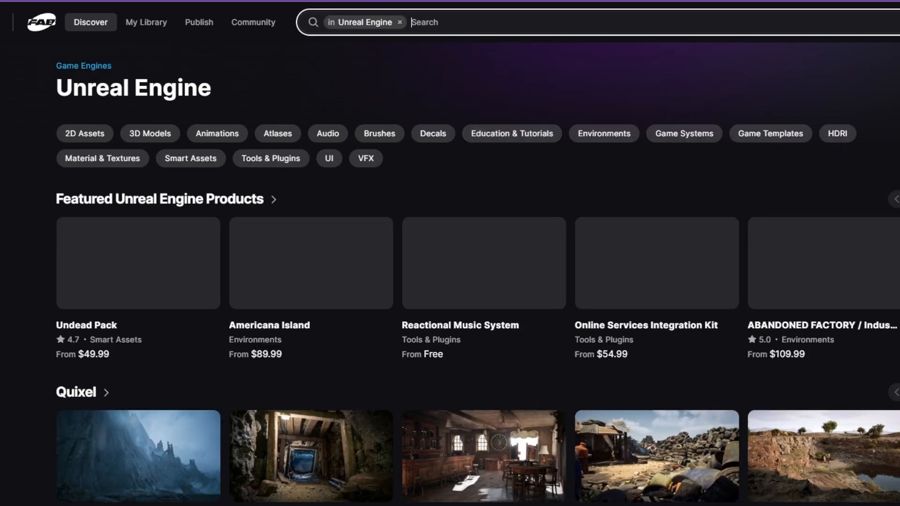
{"action": "left_click", "coordinate": [465, 26]}
{"action": "type", "text": "auto l"}
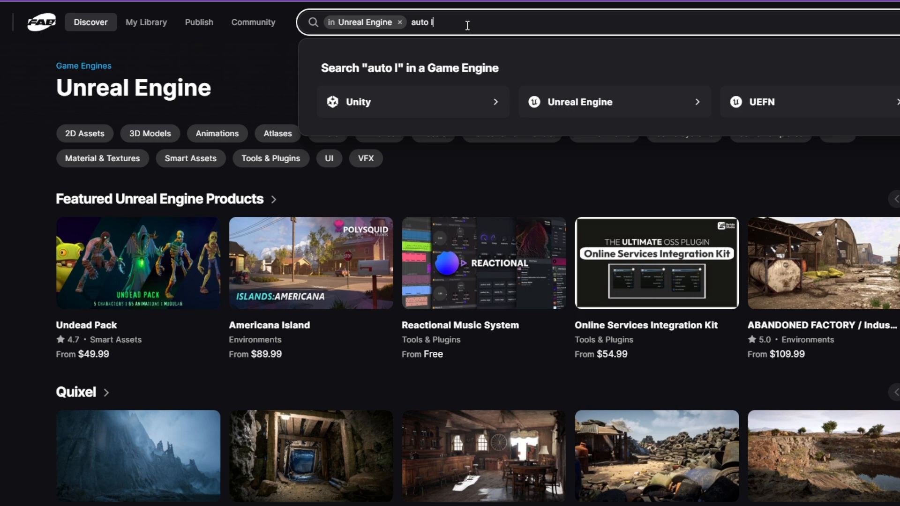
{"action": "type", "text": "andscape"}
{"action": "key", "text": "Return"}
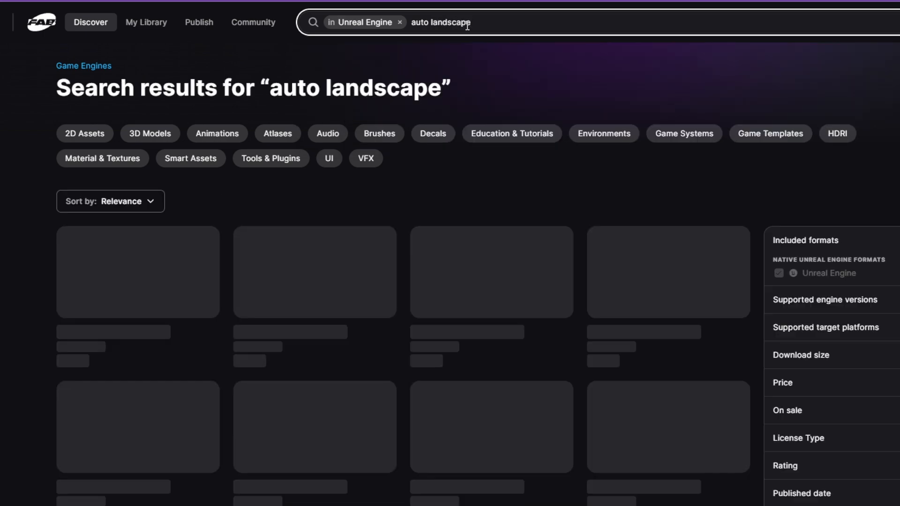
Step: Filter the search results to free products and open the Landscape Pro 2.0 Auto-Generated Material page
{"action": "scroll", "coordinate": [376, 244], "scroll_direction": "down", "scroll_amount": 3}
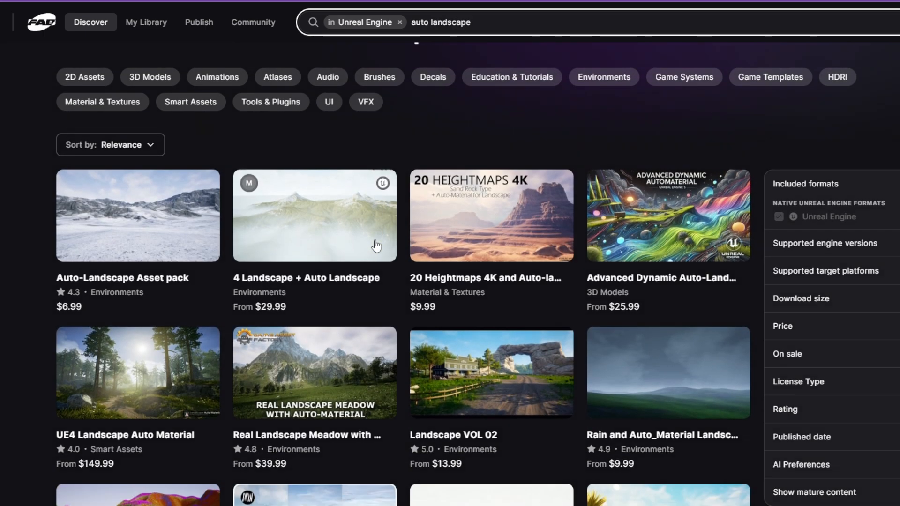
{"action": "scroll", "coordinate": [377, 161], "scroll_direction": "up", "scroll_amount": 1}
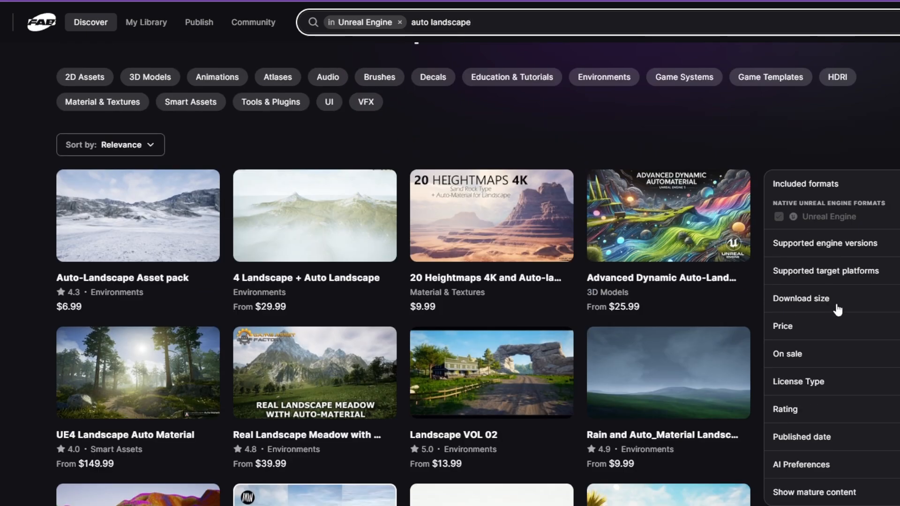
{"action": "left_click", "coordinate": [836, 329]}
{"action": "left_click", "coordinate": [800, 386]}
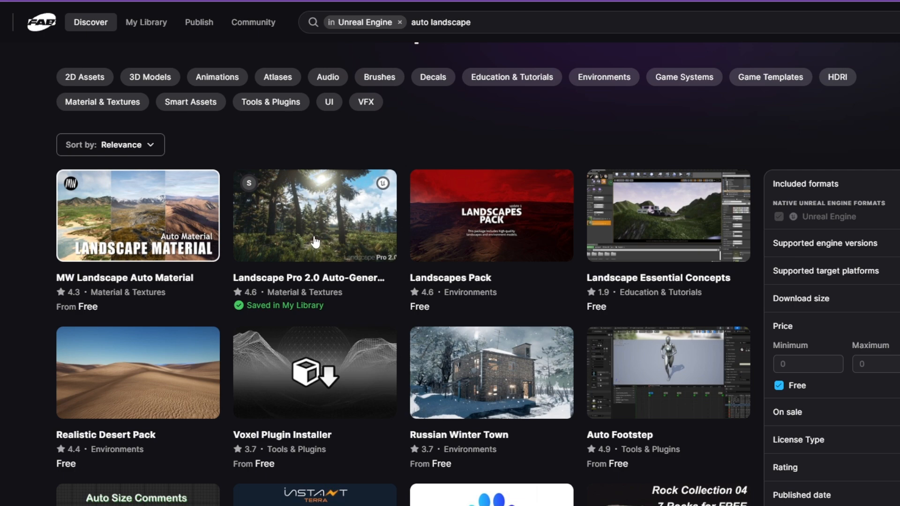
{"action": "left_click", "coordinate": [314, 241]}
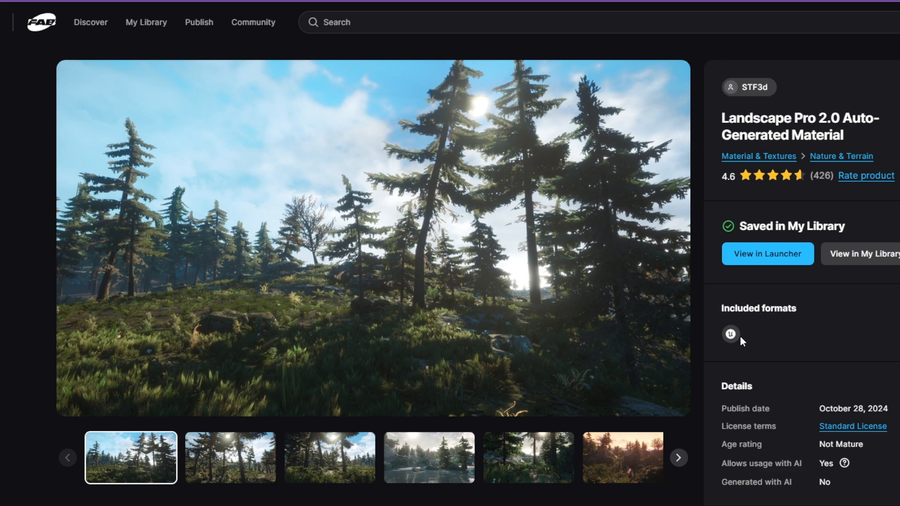
Step: Look through the preview images of the Landscape Pro 2.0 product, from the second to the sixth
{"action": "left_click", "coordinate": [231, 458]}
{"action": "left_click", "coordinate": [331, 464]}
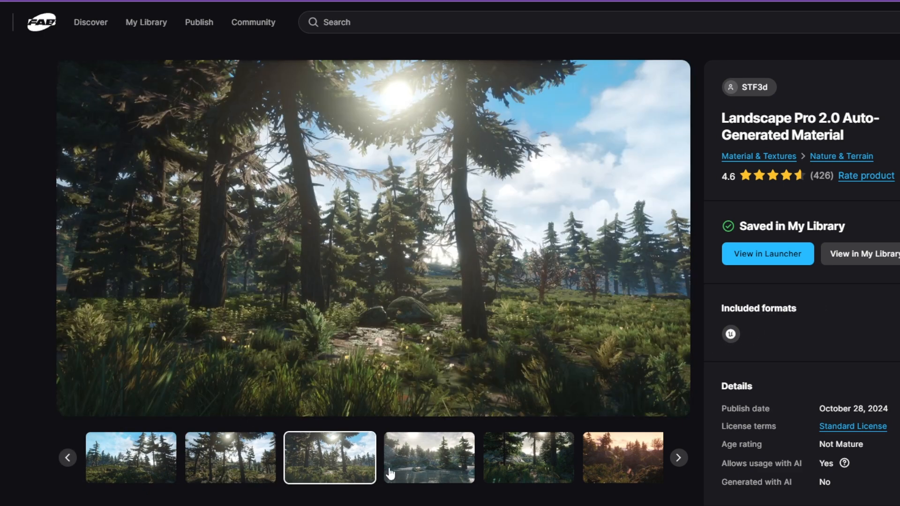
{"action": "left_click", "coordinate": [449, 475]}
{"action": "left_click", "coordinate": [533, 473]}
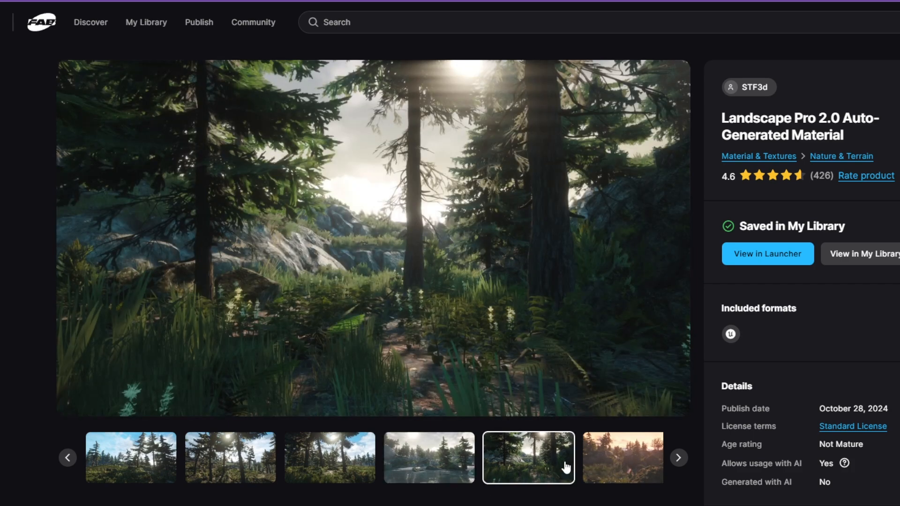
{"action": "left_click", "coordinate": [603, 464]}
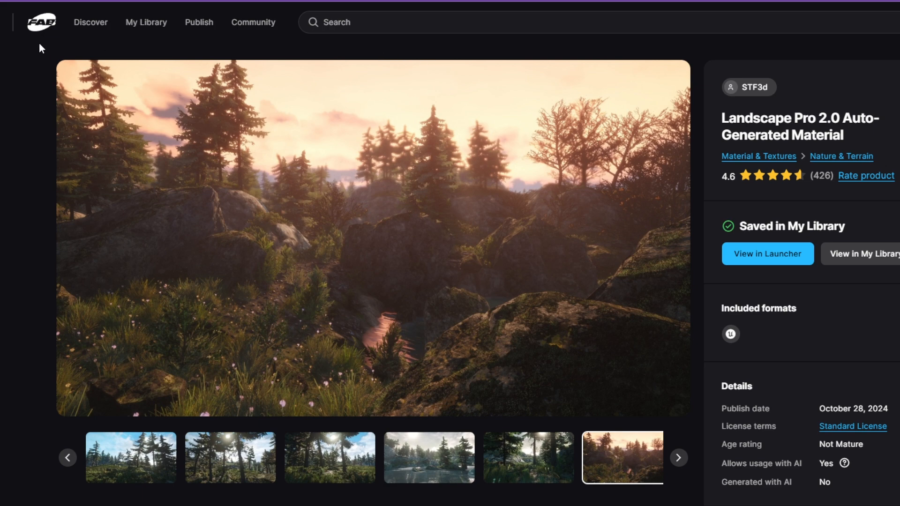
Step: Return to the Fab home page and search the Unreal Engine products for "goodsky"
{"action": "left_click", "coordinate": [44, 27]}
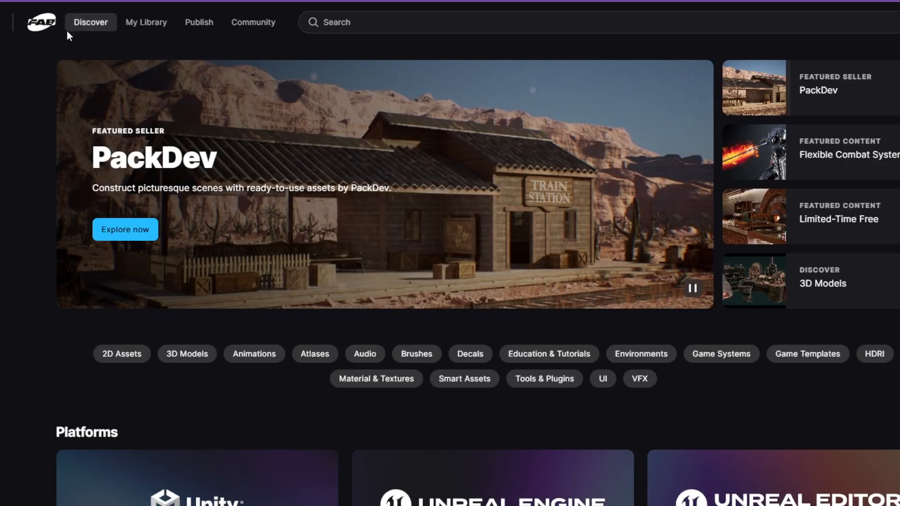
{"action": "left_click", "coordinate": [397, 23]}
{"action": "left_click", "coordinate": [580, 102]}
{"action": "left_click", "coordinate": [475, 25]}
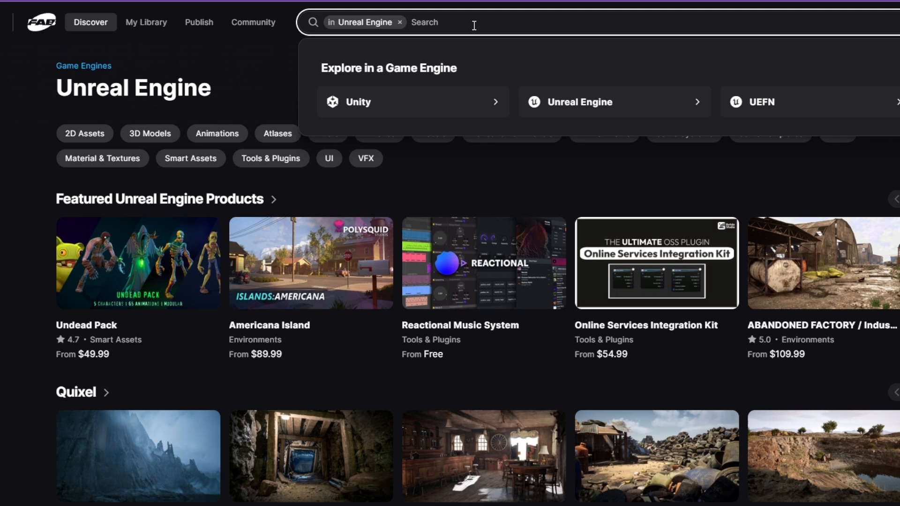
{"action": "type", "text": "goodsky"}
{"action": "key", "text": "Return"}
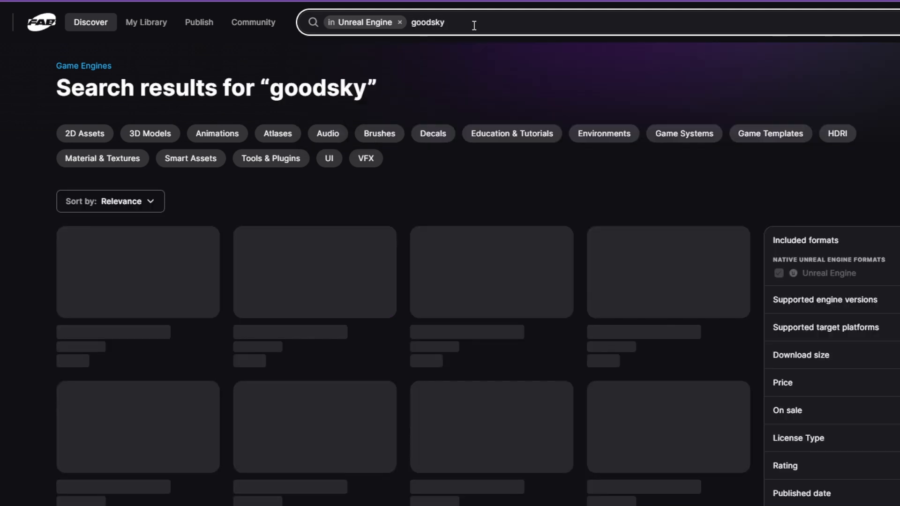
Step: Change the product search to "good sky" and open the Good SKY product
{"action": "left_click", "coordinate": [474, 25]}
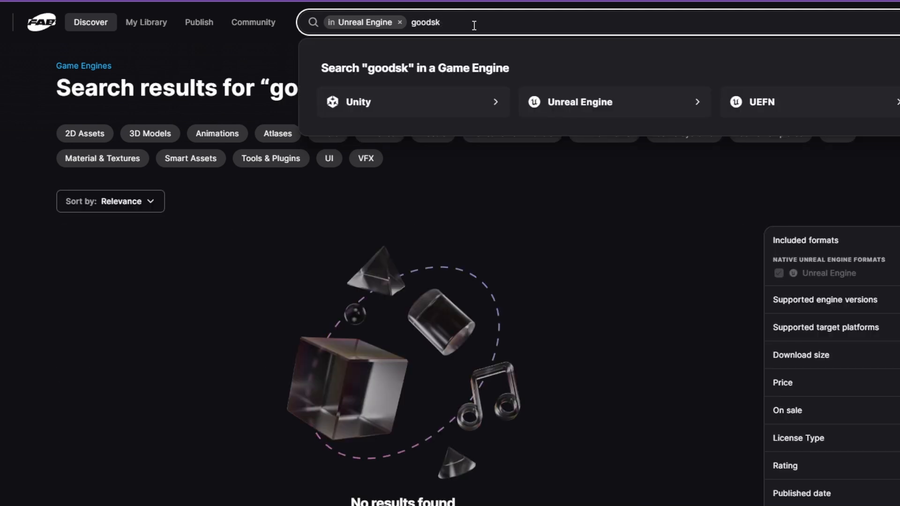
{"action": "key", "text": "Return"}
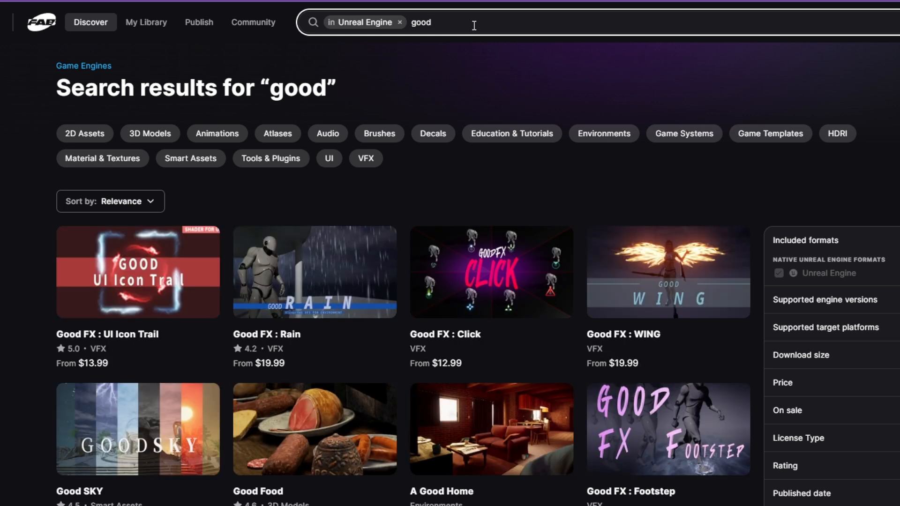
{"action": "type", "text": "sky"}
{"action": "key", "text": "Return"}
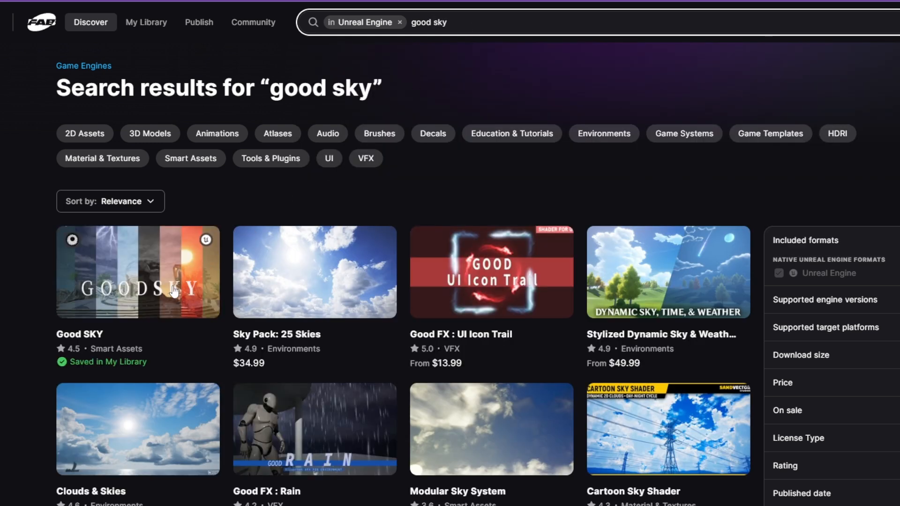
{"action": "left_click", "coordinate": [158, 297]}
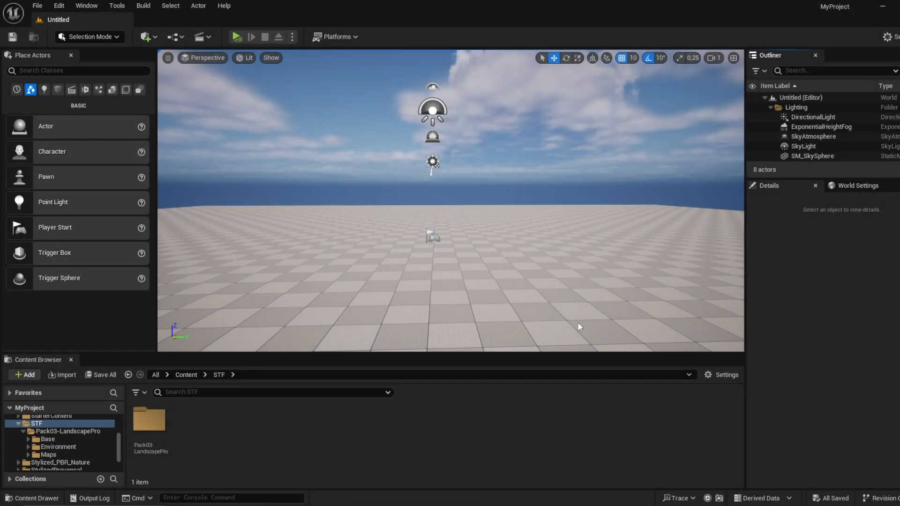
Step: Switch to the Unreal Editor and open the Pack03-LandscapePro folder inside Content's STF folder
{"action": "right_click_drag", "start_coordinate": [521, 241], "coordinate": [520, 241]}
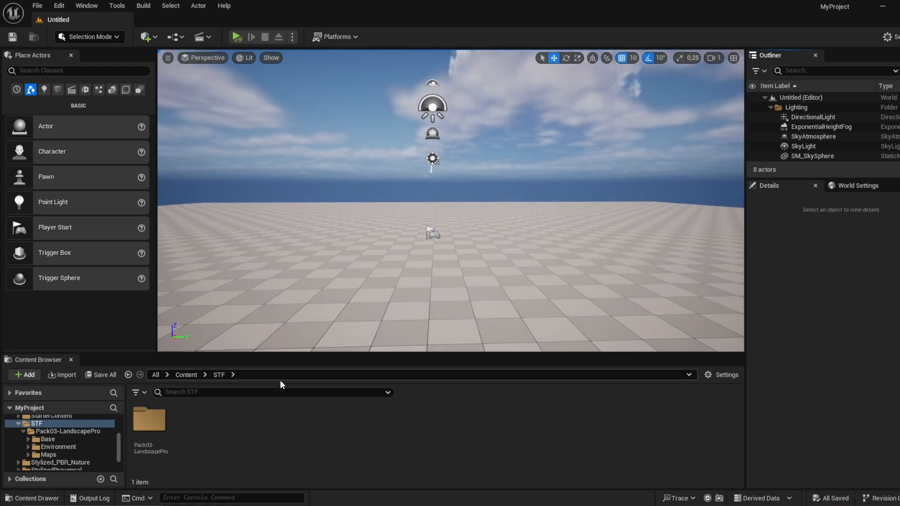
{"action": "left_click", "coordinate": [184, 375]}
{"action": "double_click", "coordinate": [567, 443]}
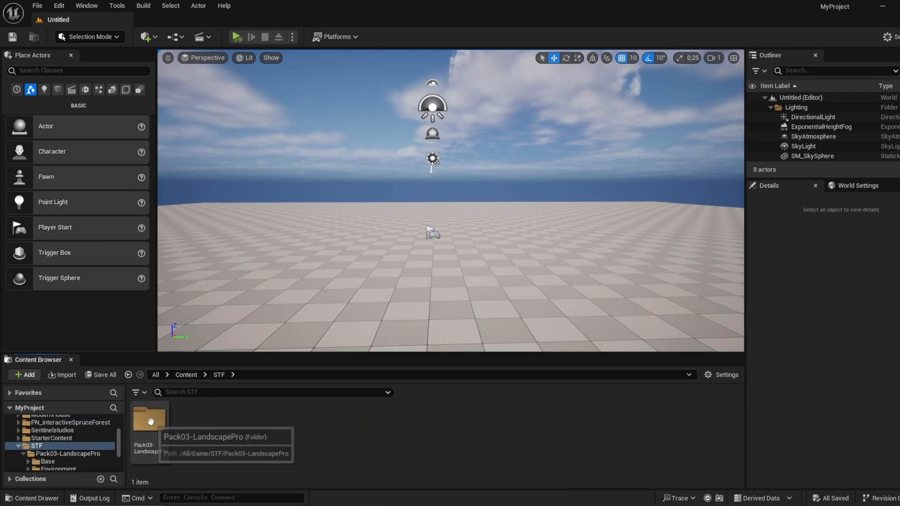
{"action": "double_click", "coordinate": [151, 422]}
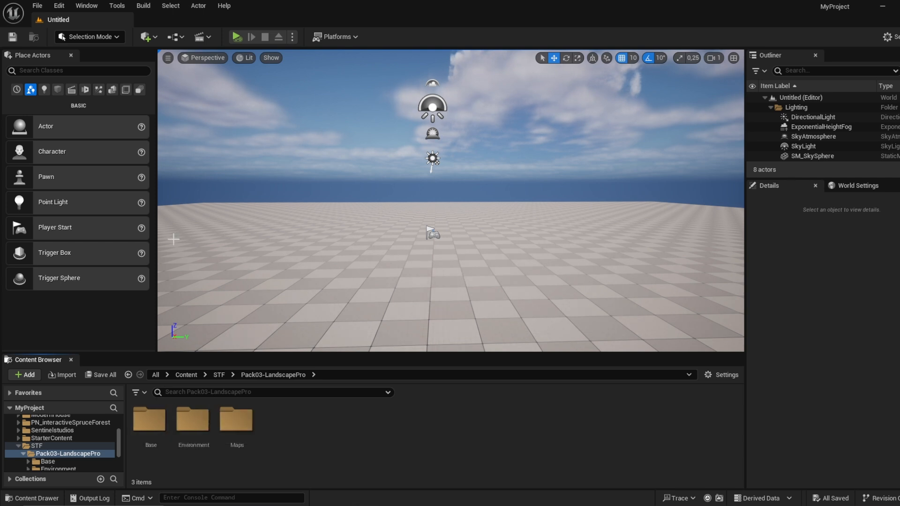
Step: Create a new level from the Empty Level template
{"action": "left_click", "coordinate": [37, 6]}
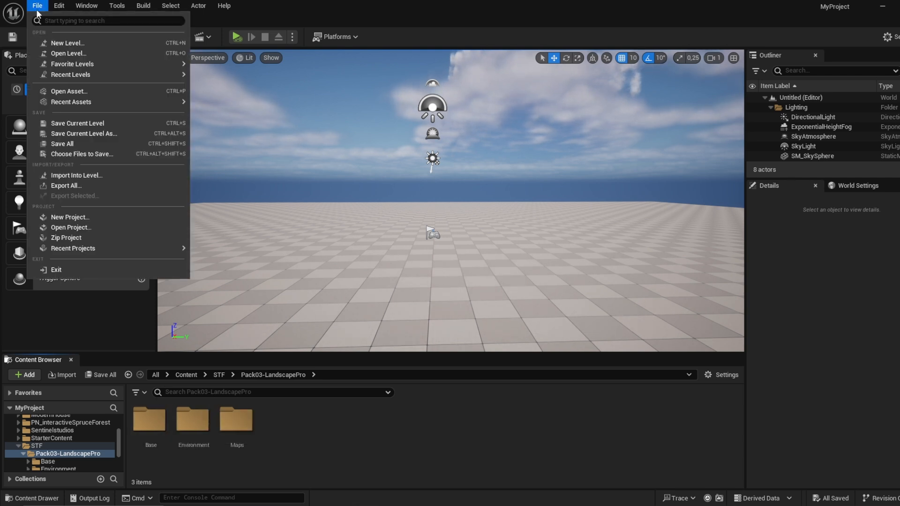
{"action": "left_click", "coordinate": [58, 38]}
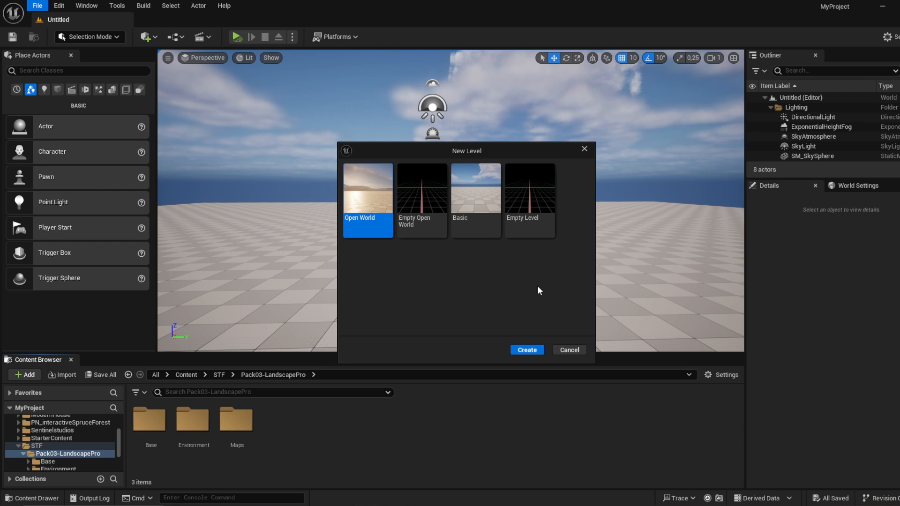
{"action": "left_click", "coordinate": [534, 204]}
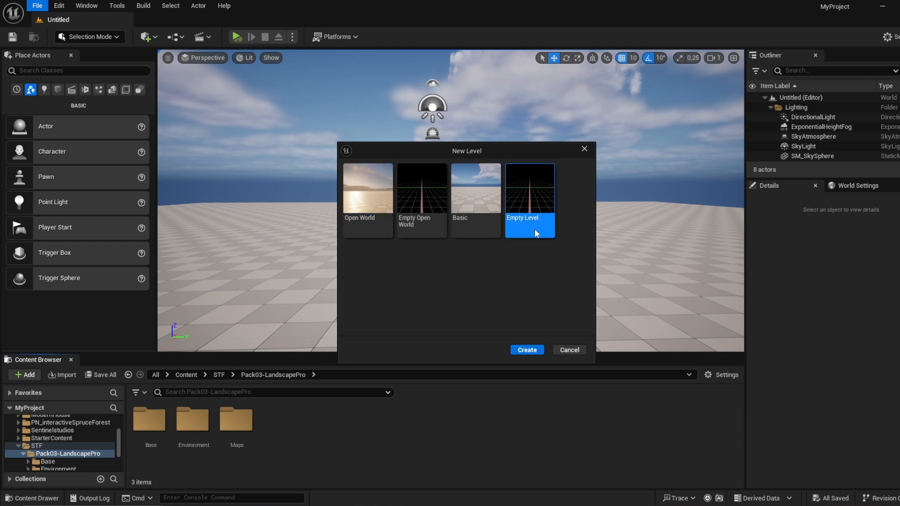
{"action": "left_click", "coordinate": [527, 351]}
Step: Save the new level as Level3_forestpath in the Sentinelstudios/Maps folder
{"action": "left_click", "coordinate": [37, 5]}
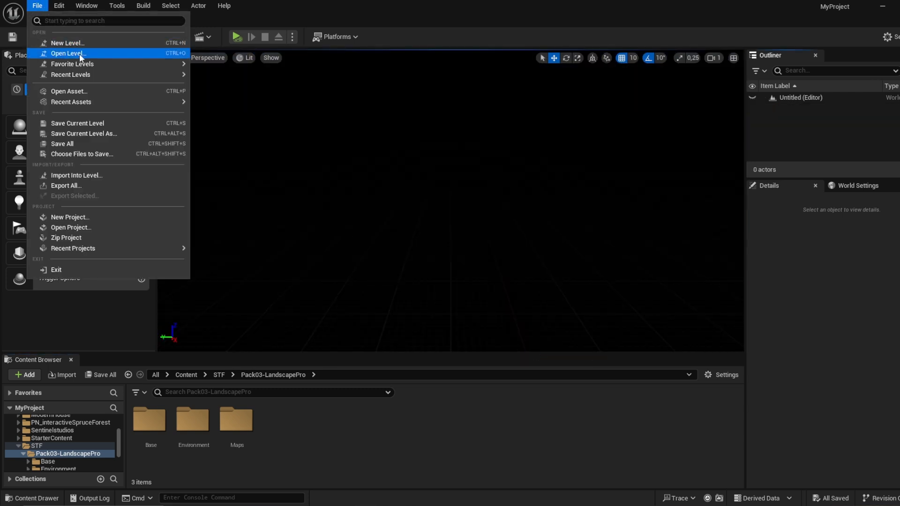
{"action": "left_click", "coordinate": [95, 133]}
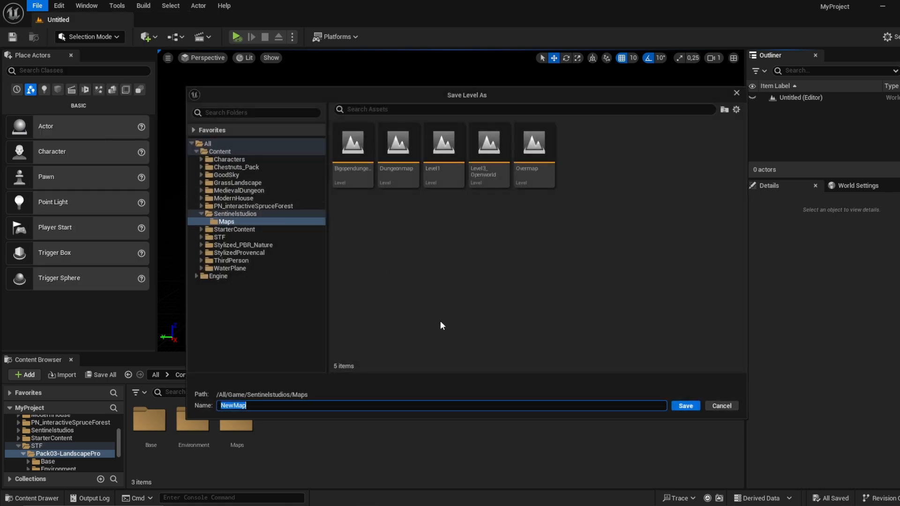
{"action": "type", "text": "Level3_forestpath"}
{"action": "key", "text": "Return"}
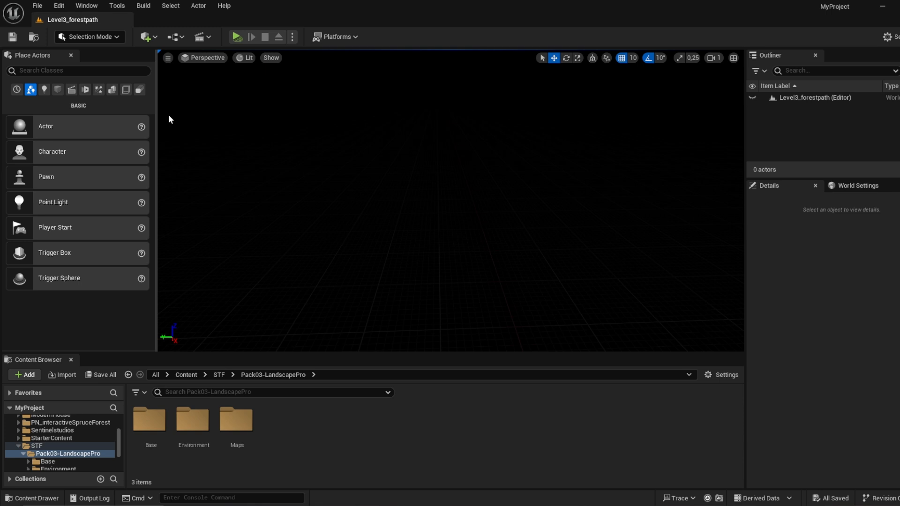
Step: Switch the editor to Landscape mode and choose a different ground material for the new landscape
{"action": "left_click", "coordinate": [102, 37]}
{"action": "left_click", "coordinate": [105, 59]}
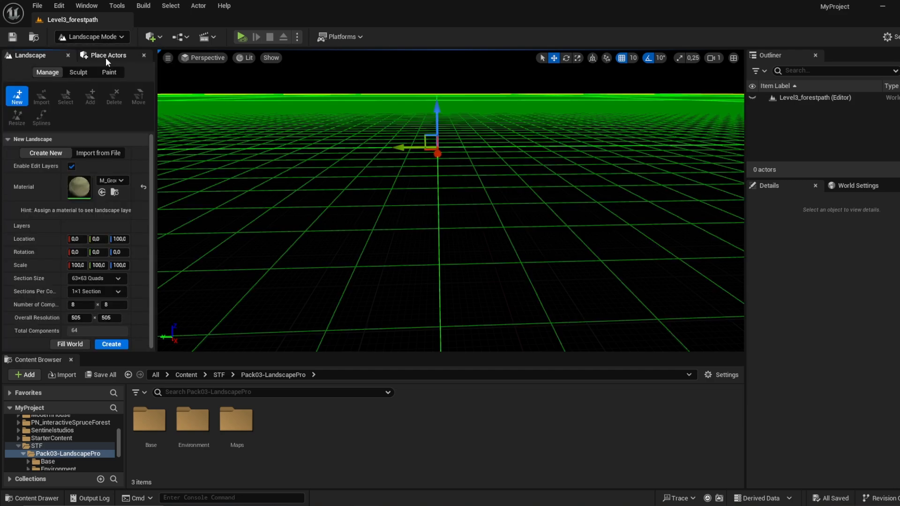
{"action": "key", "text": "s"}
{"action": "right_click_drag", "start_coordinate": [418, 184], "coordinate": [411, 198]}
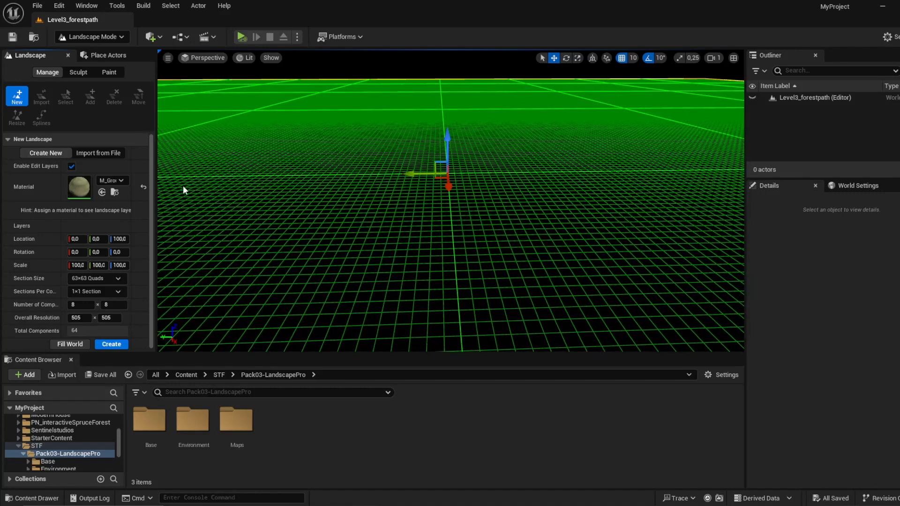
{"action": "left_click", "coordinate": [121, 181]}
{"action": "left_click", "coordinate": [119, 178]}
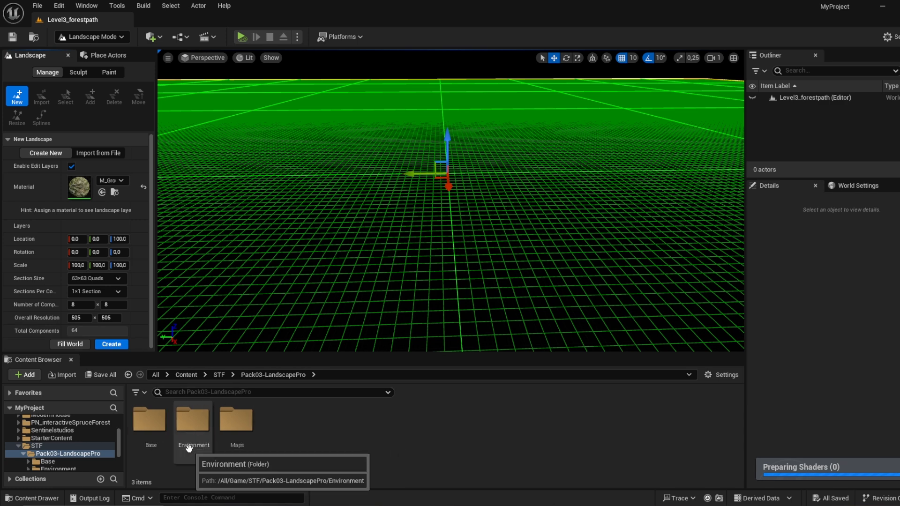
Step: Look through the pack's Base and LandscapeGrassType folders, then return to the Pack03-LandscapePro folder
{"action": "double_click", "coordinate": [149, 424]}
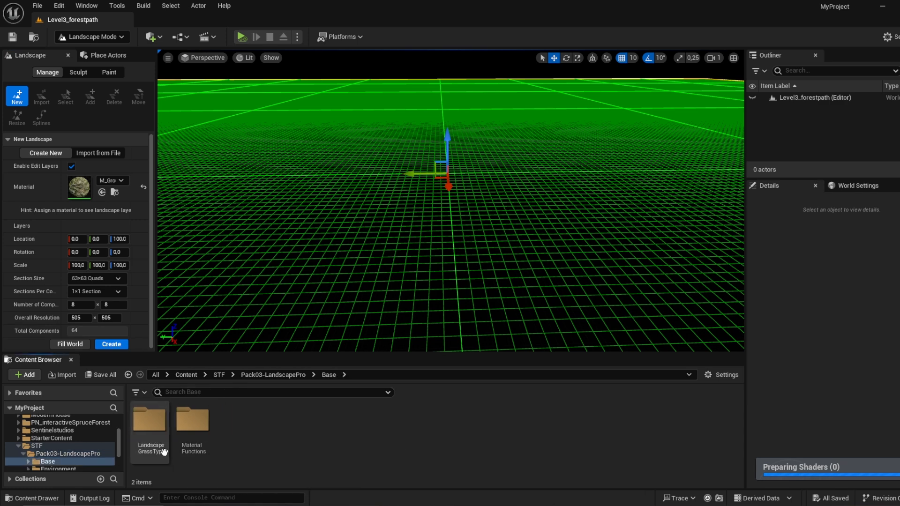
{"action": "double_click", "coordinate": [149, 448]}
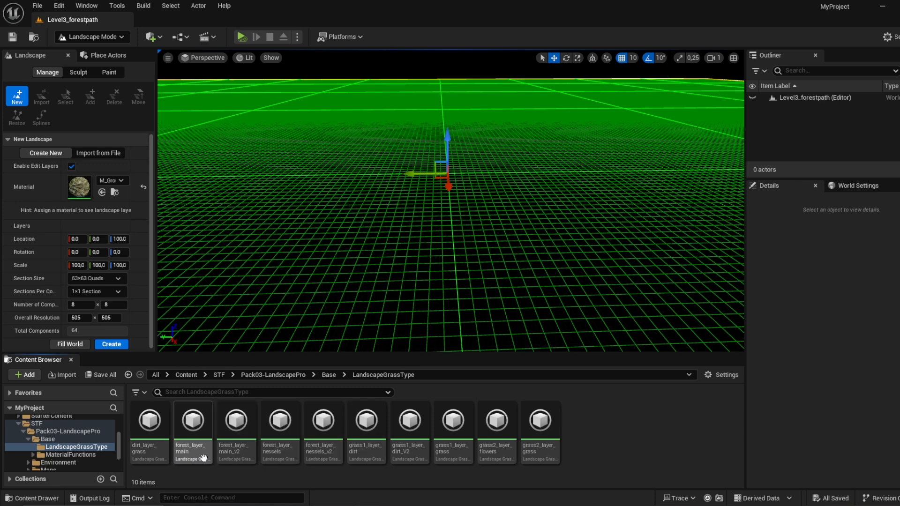
{"action": "left_click", "coordinate": [328, 375]}
{"action": "left_click", "coordinate": [274, 375]}
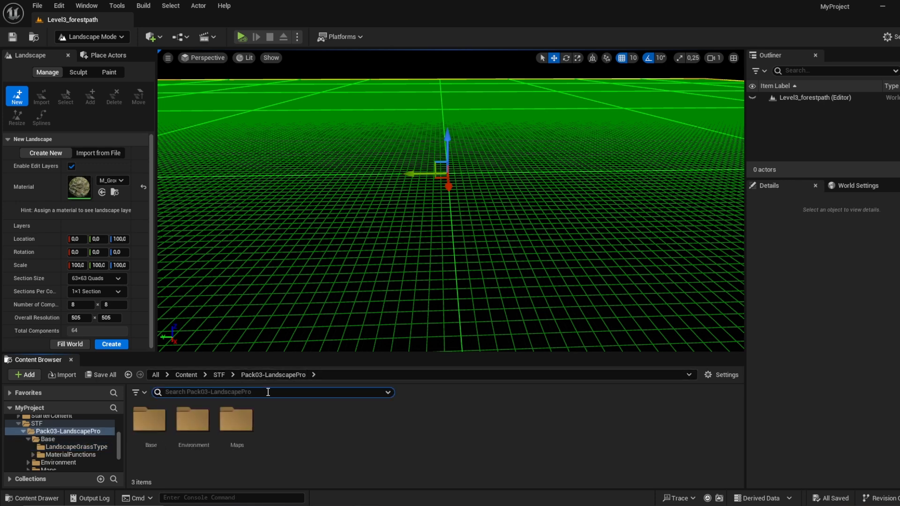
Step: Search the Pack03-LandscapePro folder for "landscape" and find the M_landscape materials among the results
{"action": "type", "text": "landscape"}
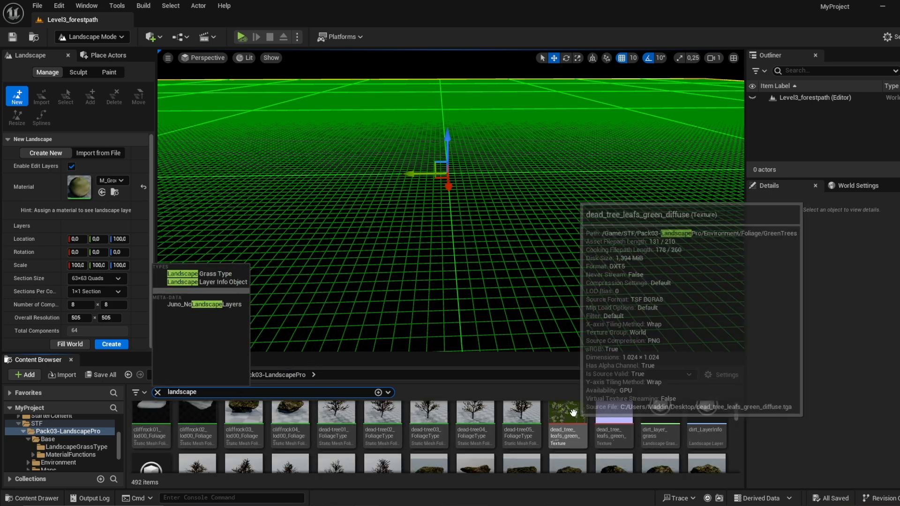
{"action": "scroll", "coordinate": [573, 413], "scroll_direction": "down", "scroll_amount": 5}
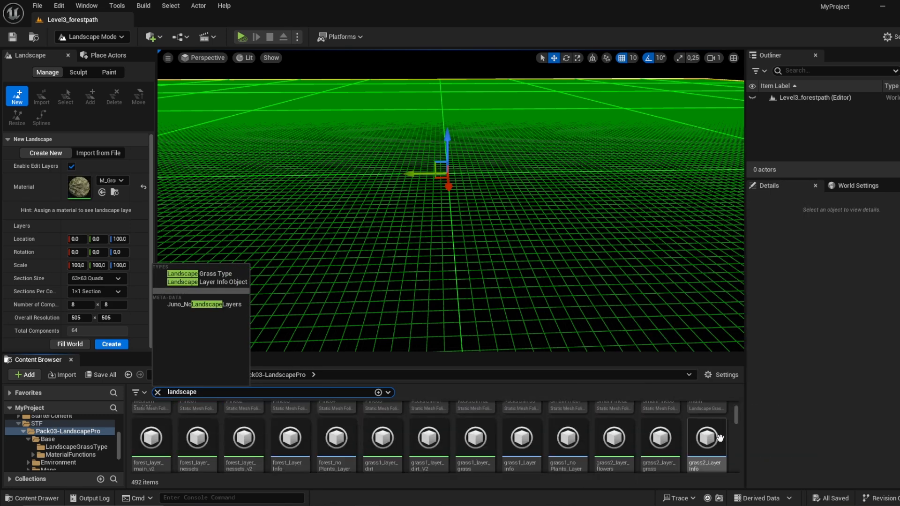
{"action": "scroll", "coordinate": [677, 445], "scroll_direction": "down", "scroll_amount": 5}
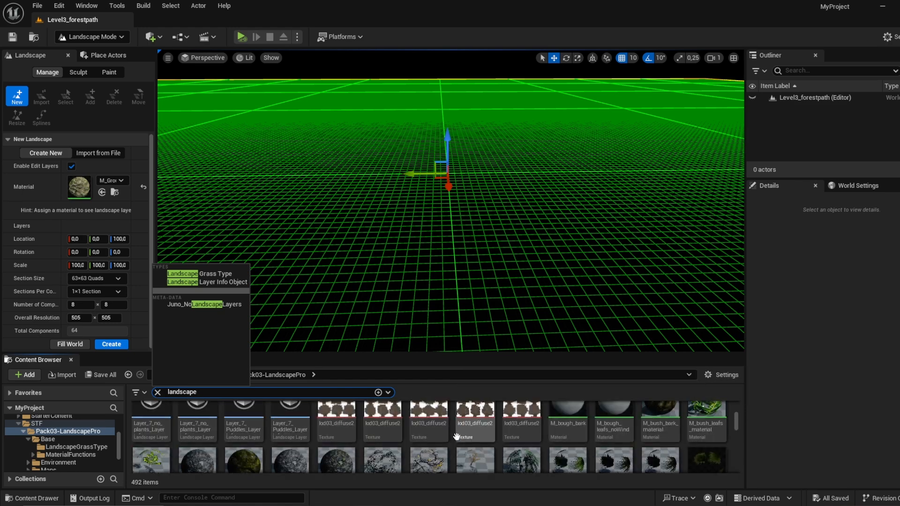
{"action": "scroll", "coordinate": [605, 426], "scroll_direction": "down", "scroll_amount": 2}
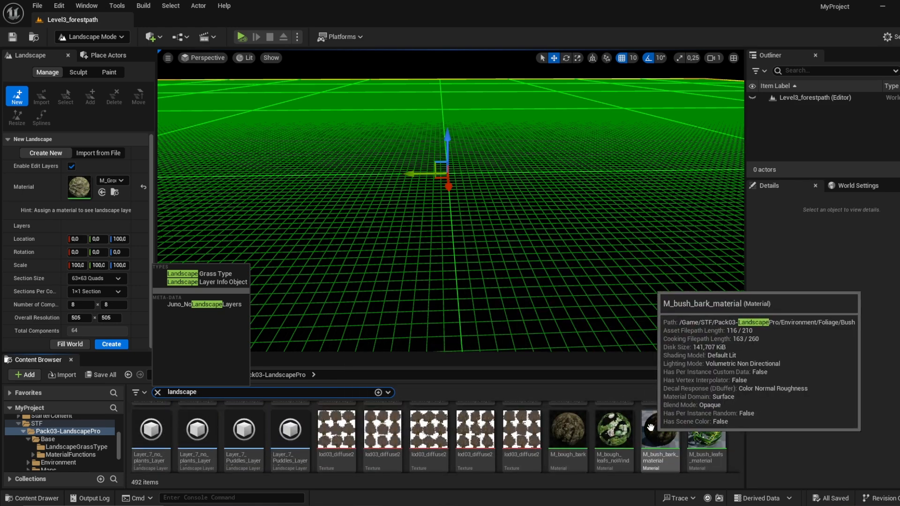
{"action": "scroll", "coordinate": [650, 427], "scroll_direction": "down", "scroll_amount": 2}
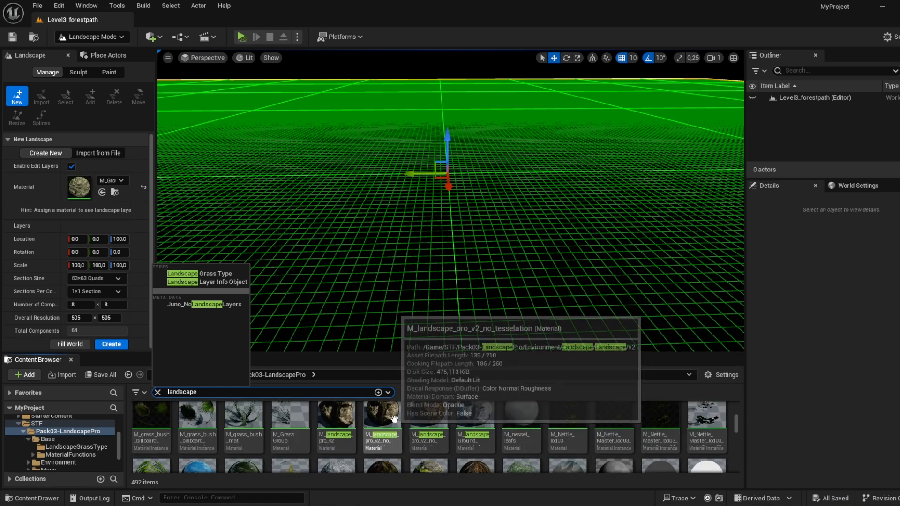
Step: Assign M_landscape_pro_v2 as the new landscape's material and create the landscape
{"action": "mouse_move", "coordinate": [333, 421]}
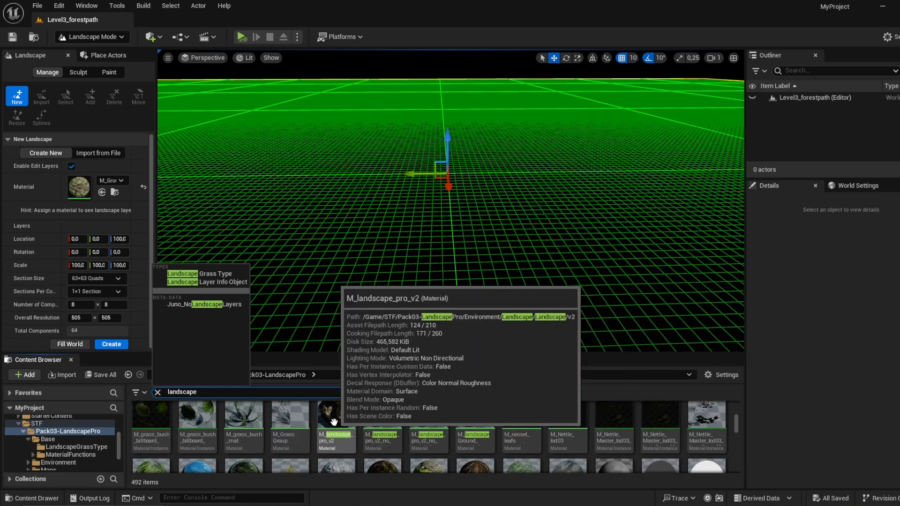
{"action": "mouse_move", "coordinate": [386, 427]}
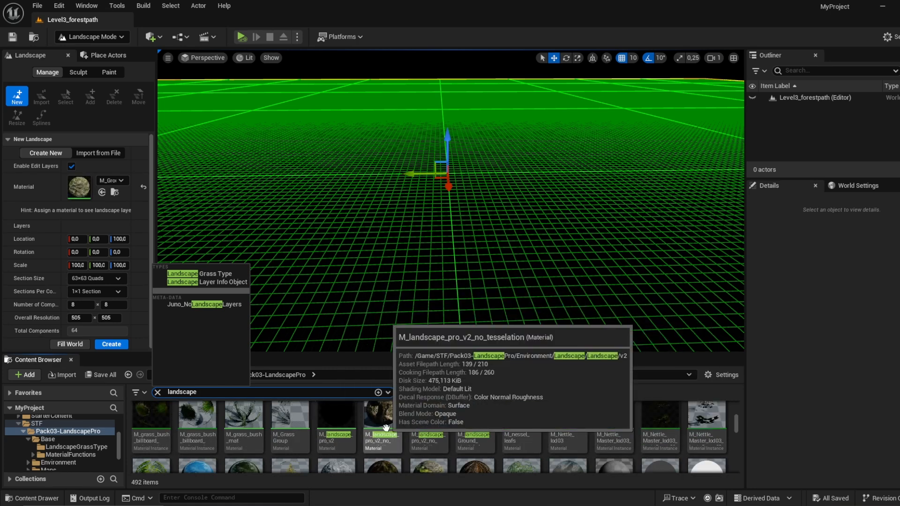
{"action": "mouse_move", "coordinate": [432, 426]}
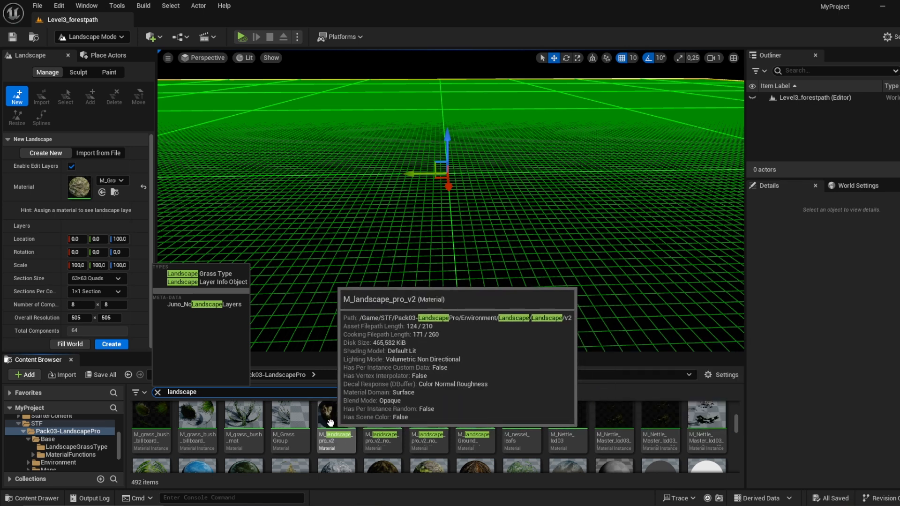
{"action": "left_click_drag", "start_coordinate": [331, 423], "coordinate": [83, 186]}
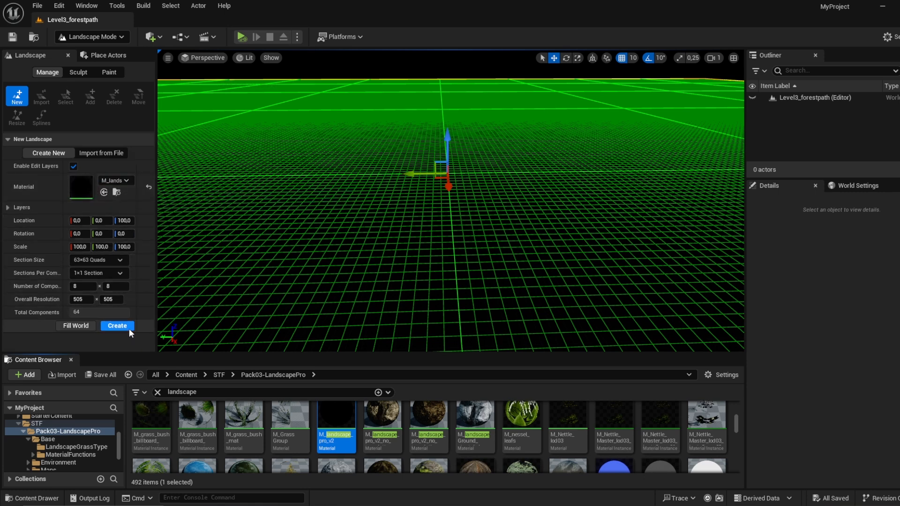
{"action": "left_click", "coordinate": [117, 326]}
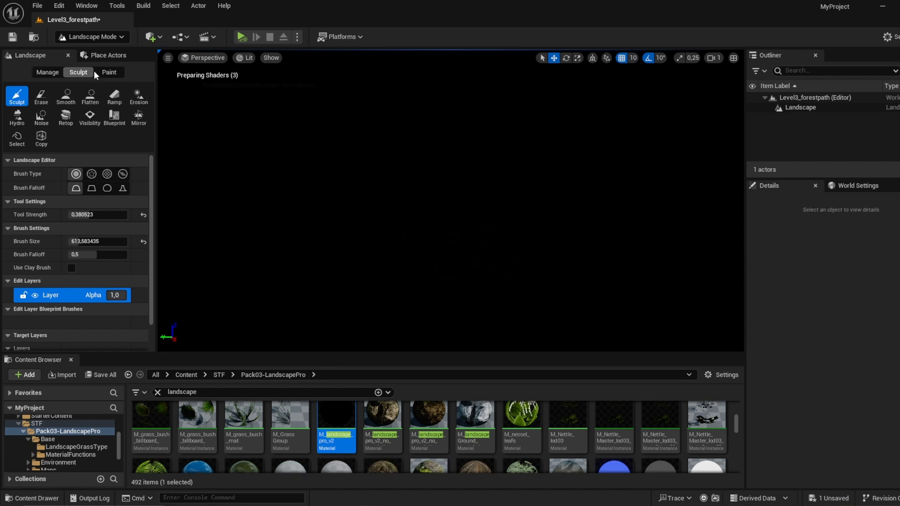
Step: In landscape painting, assign the matching existing LayerInfo assets to Layer_1, Layer_1_no_plants and Layer_1_Puddles
{"action": "left_click", "coordinate": [108, 73]}
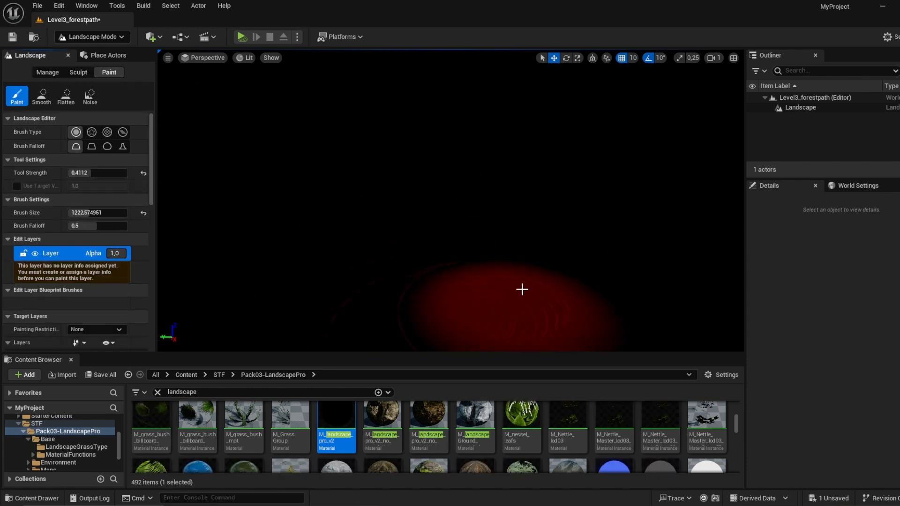
{"action": "scroll", "coordinate": [79, 283], "scroll_direction": "down", "scroll_amount": 3}
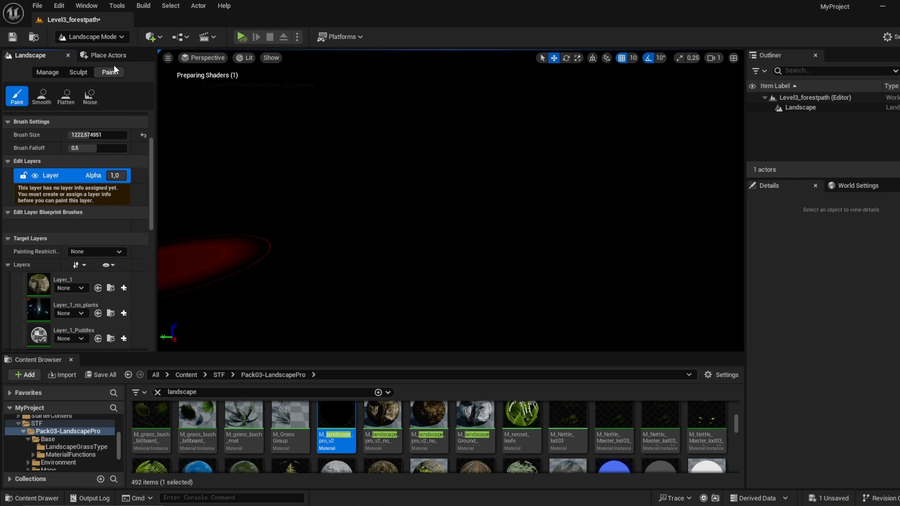
{"action": "scroll", "coordinate": [111, 198], "scroll_direction": "down", "scroll_amount": 3}
{"action": "left_click", "coordinate": [70, 194]}
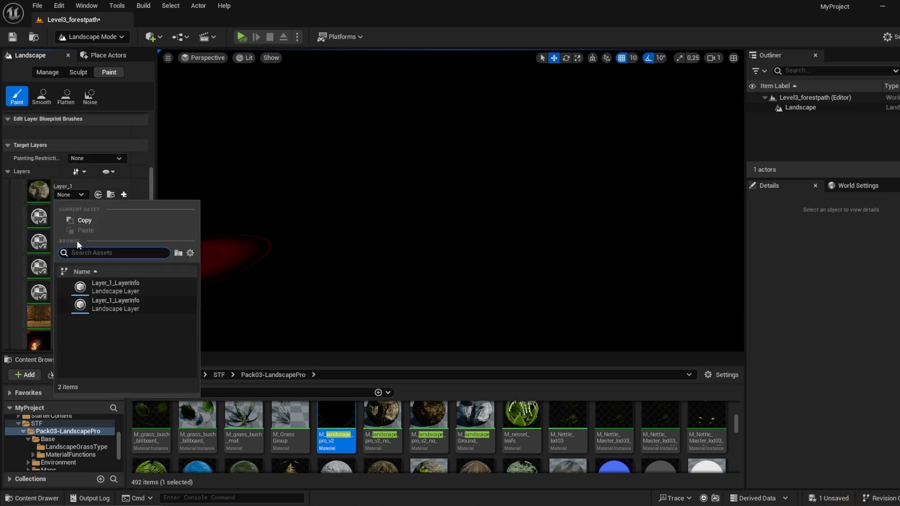
{"action": "left_click", "coordinate": [92, 284]}
{"action": "left_click", "coordinate": [78, 201]}
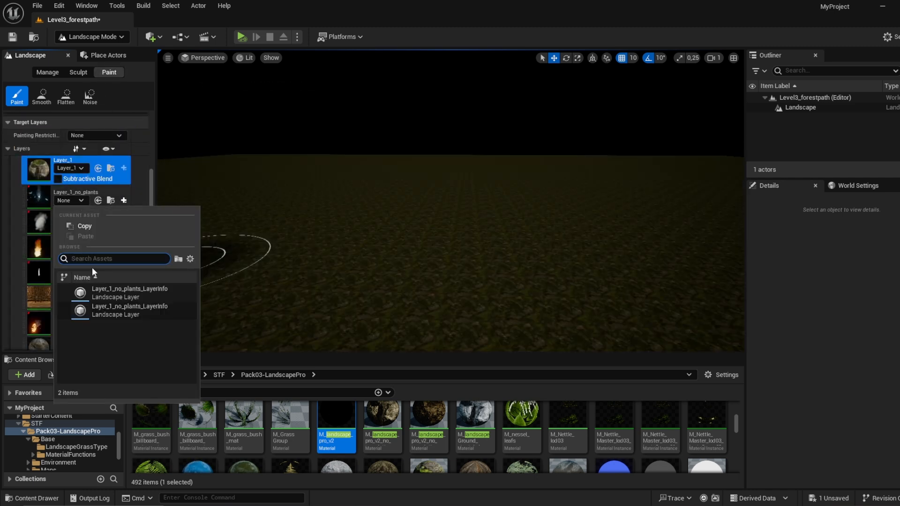
{"action": "left_click", "coordinate": [98, 289]}
{"action": "left_click", "coordinate": [84, 229]}
{"action": "left_click", "coordinate": [100, 318]}
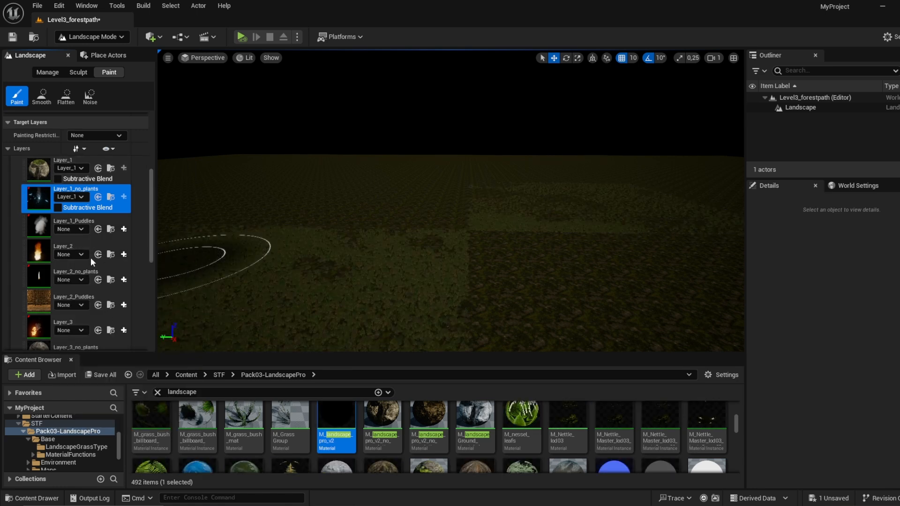
Step: Assign the matching LayerInfo assets to Layer_2, Layer_2_no_plants and Layer_2_Puddles
{"action": "left_click", "coordinate": [71, 258]}
{"action": "left_click", "coordinate": [108, 364]}
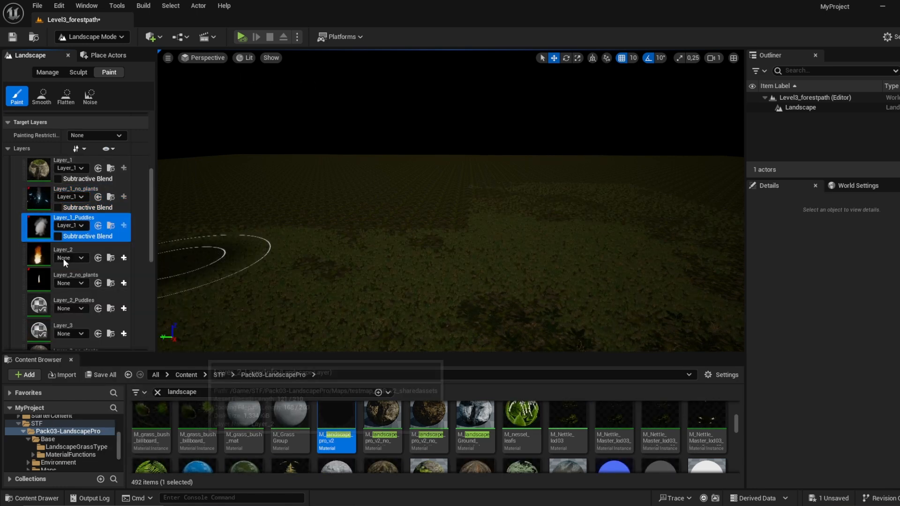
{"action": "left_click", "coordinate": [73, 287]}
{"action": "left_click", "coordinate": [95, 381]}
{"action": "left_click", "coordinate": [83, 314]}
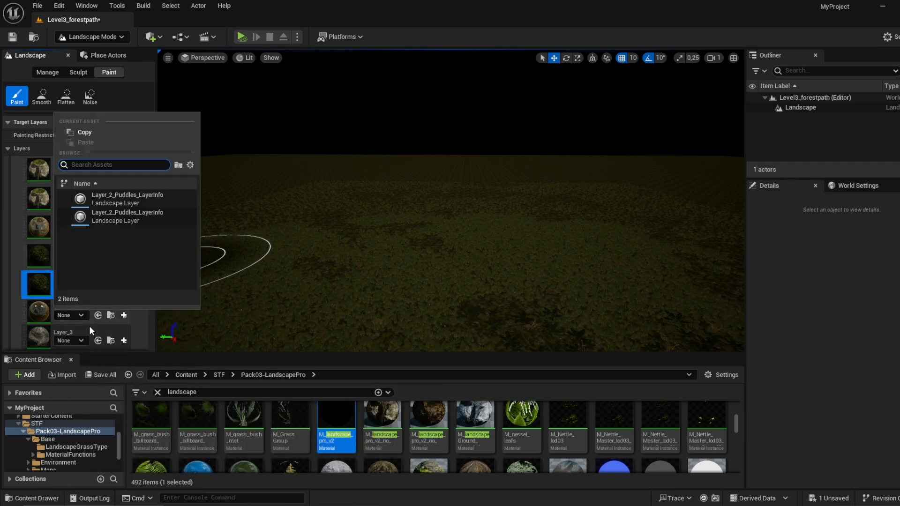
{"action": "left_click", "coordinate": [115, 201]}
Step: Assign the matching LayerInfo assets to Layer_3, Layer_3_no_plants and Layer_3_Puddles
{"action": "left_click", "coordinate": [70, 296]}
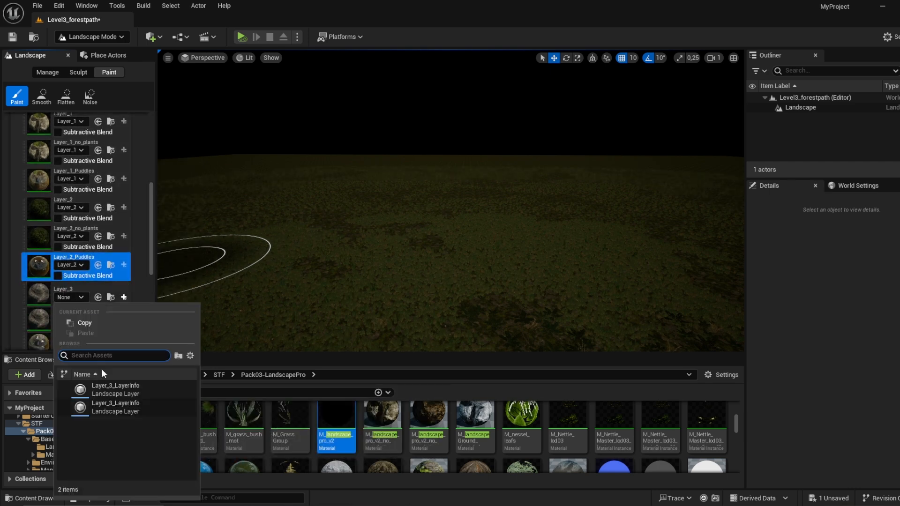
{"action": "left_click", "coordinate": [112, 390]}
{"action": "left_click", "coordinate": [70, 326]}
{"action": "left_click", "coordinate": [93, 221]}
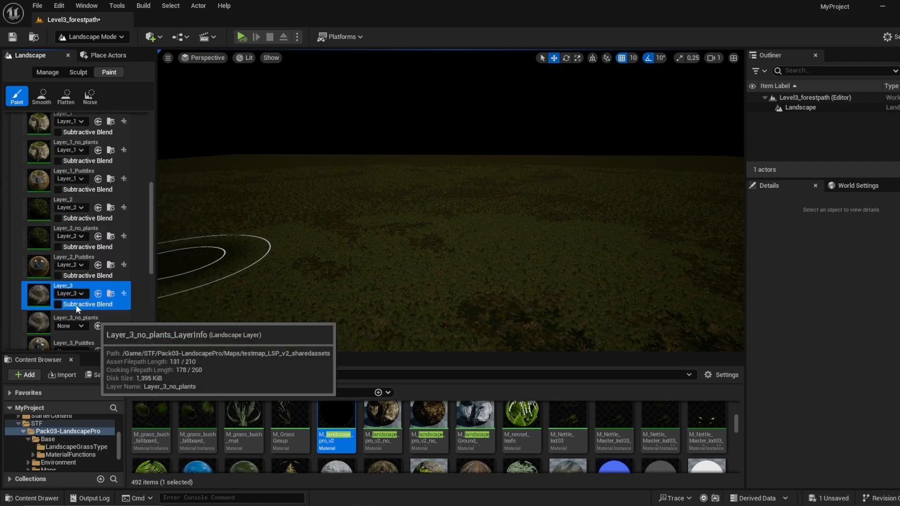
{"action": "left_click", "coordinate": [77, 304]}
{"action": "left_click", "coordinate": [142, 182]}
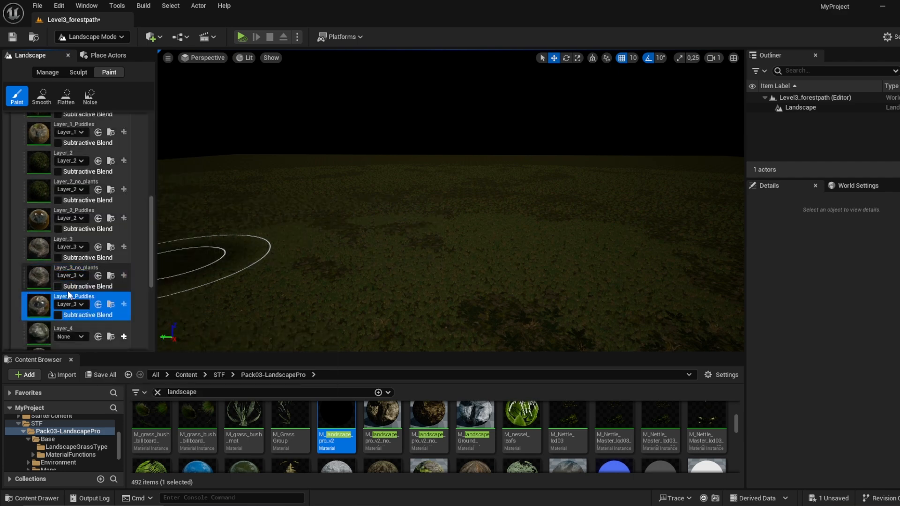
Step: Assign the matching LayerInfo assets to Layer_4, Layer_4_Puddles, Layer_5 and Layer_5_Puddles
{"action": "left_click", "coordinate": [78, 256]}
{"action": "left_click", "coordinate": [94, 287]}
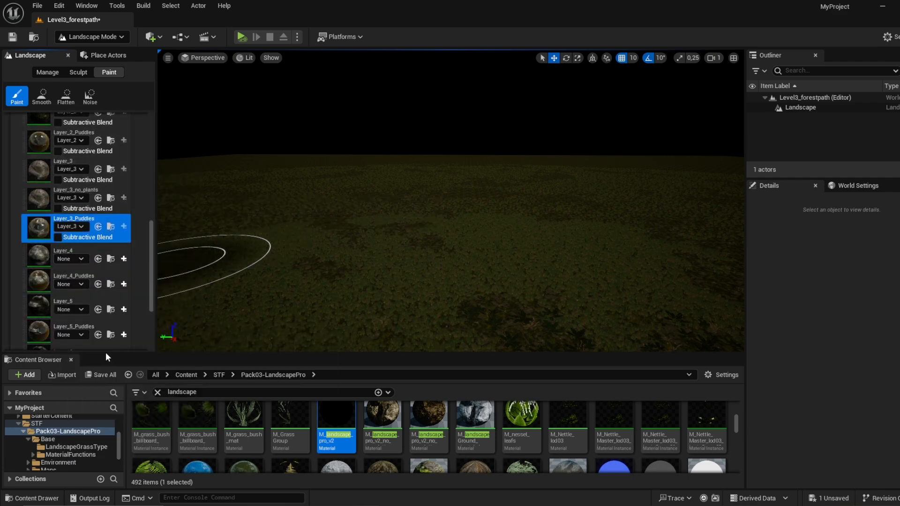
{"action": "left_click", "coordinate": [80, 286]}
{"action": "left_click", "coordinate": [105, 378]}
{"action": "left_click", "coordinate": [77, 255]}
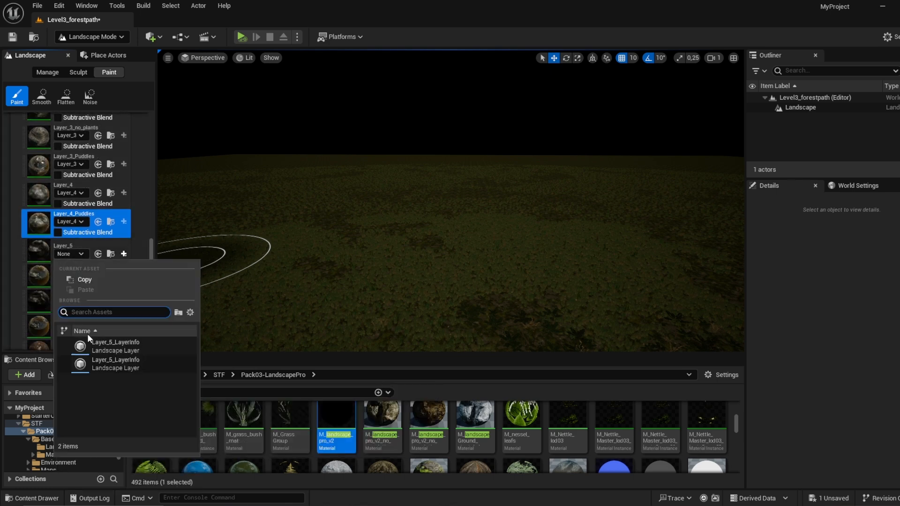
{"action": "left_click", "coordinate": [93, 345]}
{"action": "left_click", "coordinate": [79, 290]}
{"action": "left_click", "coordinate": [86, 316]}
Step: Assign the matching LayerInfo assets to Layer_6 and Layer_6_Puddles
{"action": "left_click", "coordinate": [81, 323]}
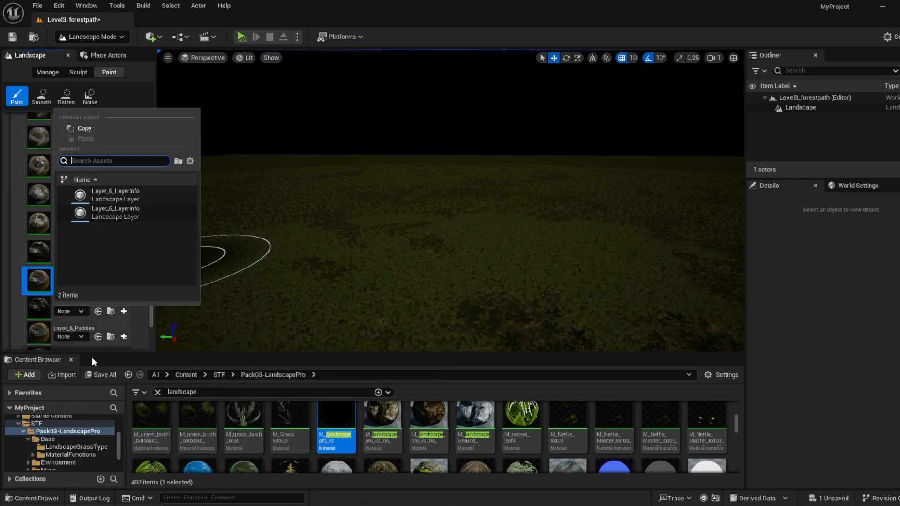
{"action": "left_click", "coordinate": [108, 195]}
{"action": "left_click", "coordinate": [70, 264]}
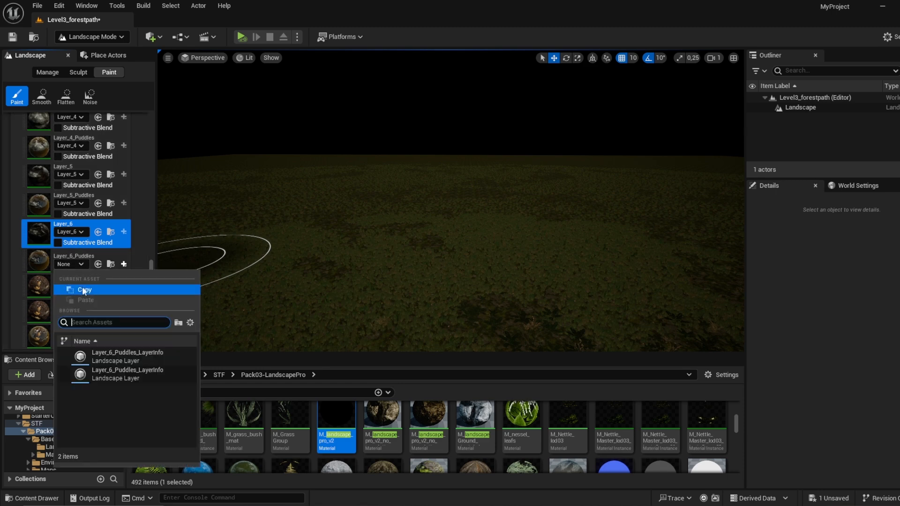
{"action": "left_click", "coordinate": [103, 356]}
Step: Assign the matching LayerInfo assets to Layer_7, Layer_7_no_plants and Layer_7_Puddles
{"action": "left_click", "coordinate": [75, 292]}
{"action": "left_click", "coordinate": [109, 381]}
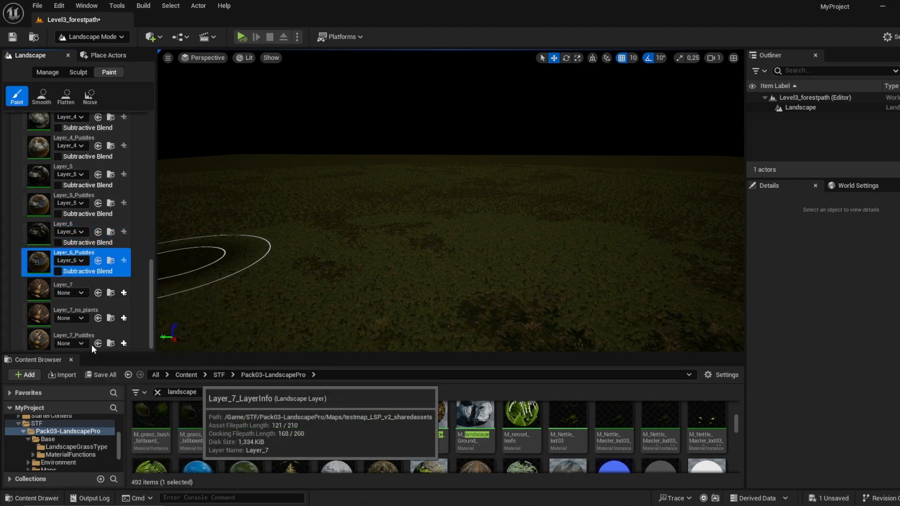
{"action": "left_click", "coordinate": [75, 311]}
{"action": "left_click", "coordinate": [111, 196]}
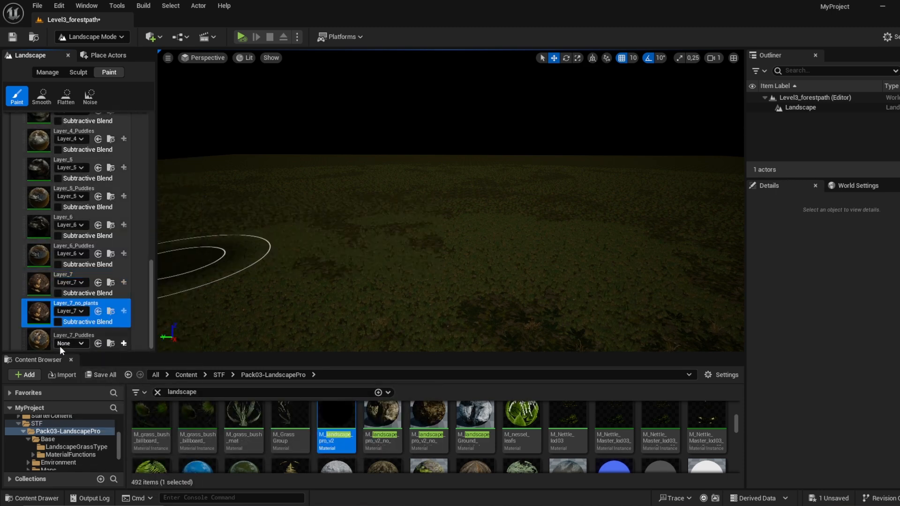
{"action": "left_click", "coordinate": [60, 346]}
{"action": "left_click", "coordinate": [131, 227]}
Step: Select Layer_1 as the target paint layer and examine the landscape's ground vegetation up close
{"action": "scroll", "coordinate": [78, 185], "scroll_direction": "up", "scroll_amount": 10}
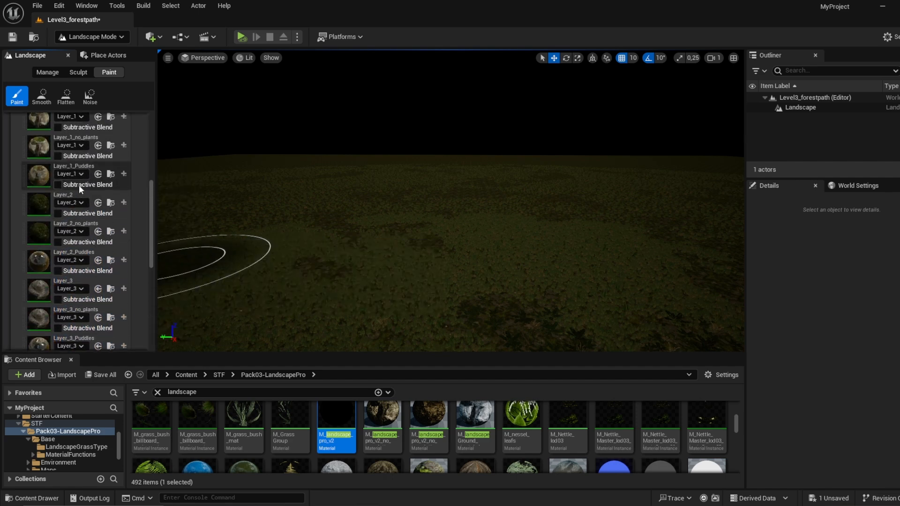
{"action": "scroll", "coordinate": [79, 185], "scroll_direction": "up", "scroll_amount": 3}
{"action": "left_click", "coordinate": [70, 213]}
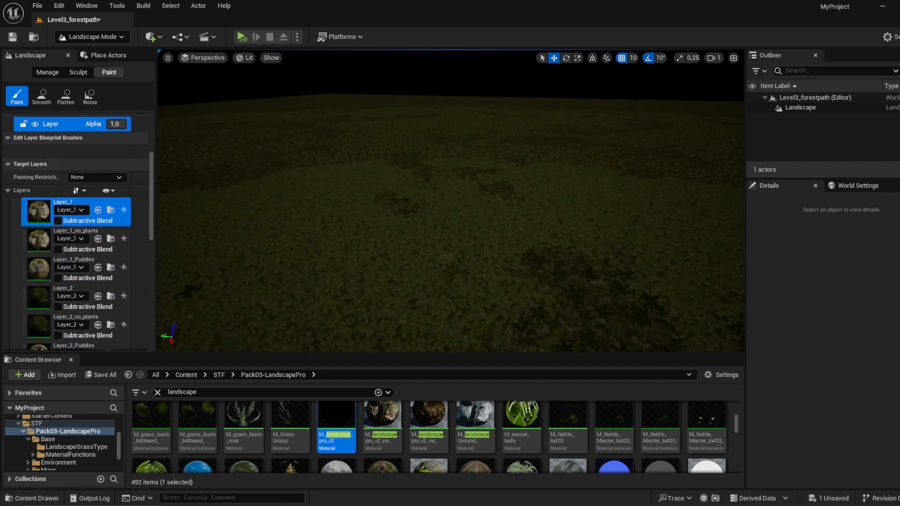
{"action": "key", "text": "w"}
{"action": "scroll", "coordinate": [451, 201], "scroll_direction": "up", "scroll_amount": 2}
{"action": "right_click_drag", "start_coordinate": [451, 201], "coordinate": [431, 203]}
{"action": "right_click_drag", "start_coordinate": [467, 179], "coordinate": [466, 170]}
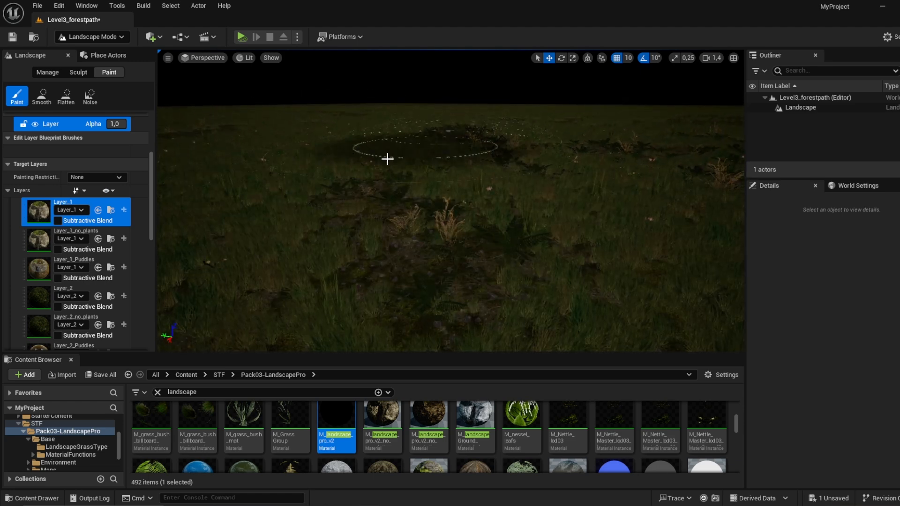
Step: Raise a small cluster of mounds on the landscape with the Sculpt tool
{"action": "left_click", "coordinate": [76, 72]}
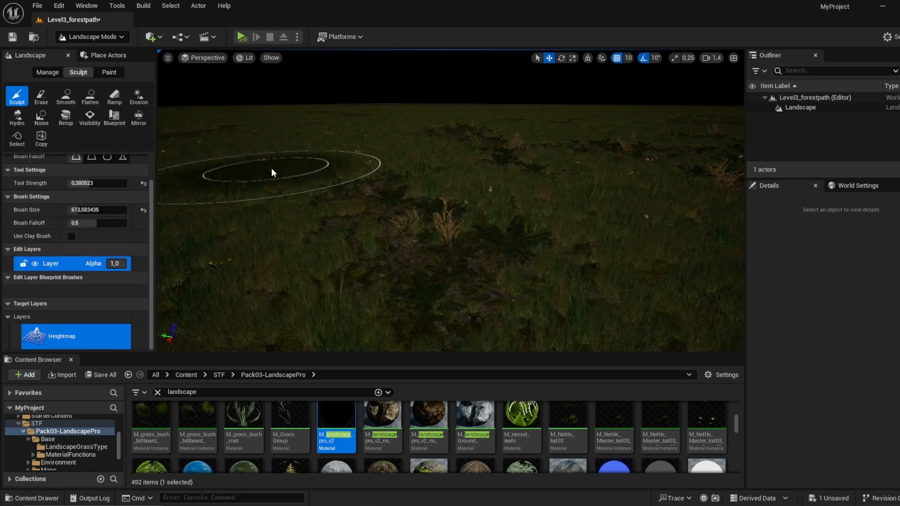
{"action": "left_click_drag", "start_coordinate": [348, 161], "coordinate": [347, 161]}
{"action": "right_click_drag", "start_coordinate": [579, 194], "coordinate": [558, 199]}
{"action": "mouse_move", "coordinate": [470, 197]}
{"action": "left_mouse_down"}
{"action": "mouse_move", "coordinate": [320, 197]}
{"action": "mouse_move", "coordinate": [528, 187]}
{"action": "mouse_move", "coordinate": [516, 222]}
{"action": "mouse_move", "coordinate": [273, 217]}
{"action": "mouse_move", "coordinate": [556, 209]}
{"action": "left_mouse_up"}
{"action": "right_click_drag", "start_coordinate": [555, 208], "coordinate": [549, 228]}
{"action": "mouse_move", "coordinate": [428, 165]}
{"action": "left_mouse_down"}
{"action": "mouse_move", "coordinate": [496, 150]}
{"action": "mouse_move", "coordinate": [437, 165]}
{"action": "left_mouse_up"}
{"action": "mouse_move", "coordinate": [436, 165]}
{"action": "right_mouse_down"}
{"action": "mouse_move", "coordinate": [447, 156]}
{"action": "mouse_move", "coordinate": [532, 165]}
{"action": "mouse_move", "coordinate": [451, 218]}
{"action": "right_mouse_up"}
{"action": "scroll", "coordinate": [468, 159], "scroll_direction": "up", "scroll_amount": 1}
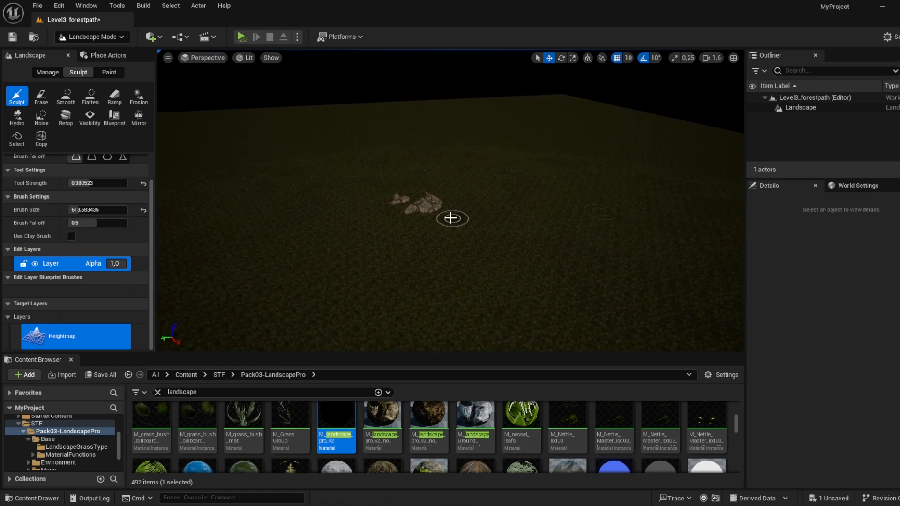
Step: Level the small cluster of rocky mounds with the Flatten tool
{"action": "left_click", "coordinate": [90, 96]}
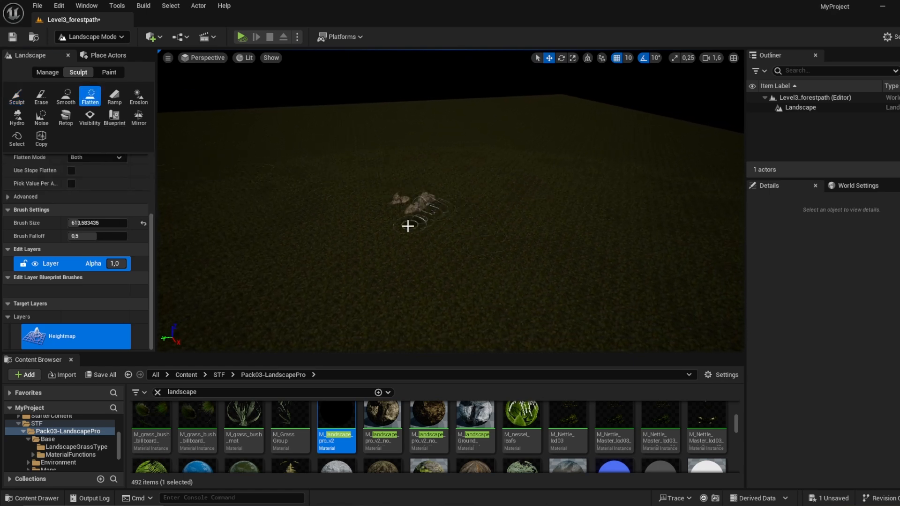
{"action": "mouse_move", "coordinate": [396, 199]}
{"action": "right_mouse_down"}
{"action": "mouse_move", "coordinate": [389, 216]}
{"action": "mouse_move", "coordinate": [417, 254]}
{"action": "mouse_move", "coordinate": [364, 251]}
{"action": "mouse_move", "coordinate": [351, 238]}
{"action": "right_mouse_up"}
{"action": "scroll", "coordinate": [404, 244], "scroll_direction": "up", "scroll_amount": 5}
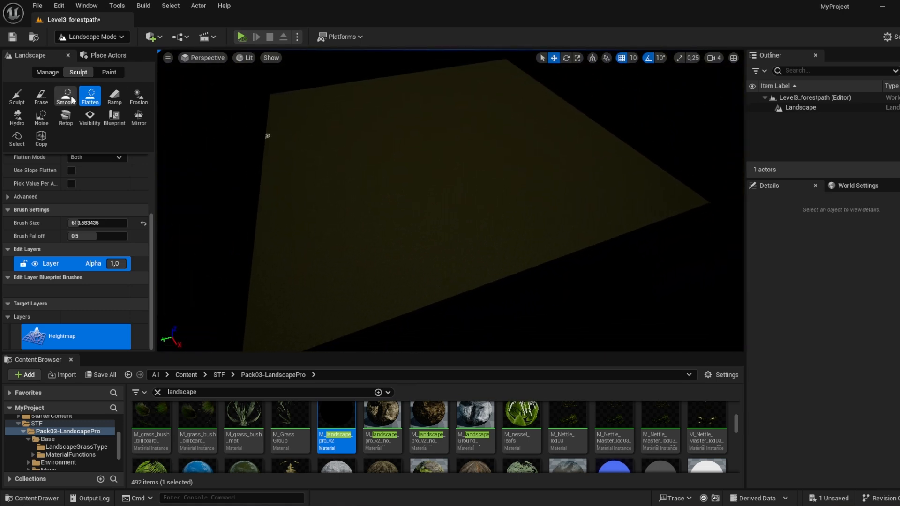
Step: Set the Sculpt tool strength to about 0.52 and brush size to about 3159, and raise a long mound near the landscape's near corner
{"action": "left_click", "coordinate": [16, 95]}
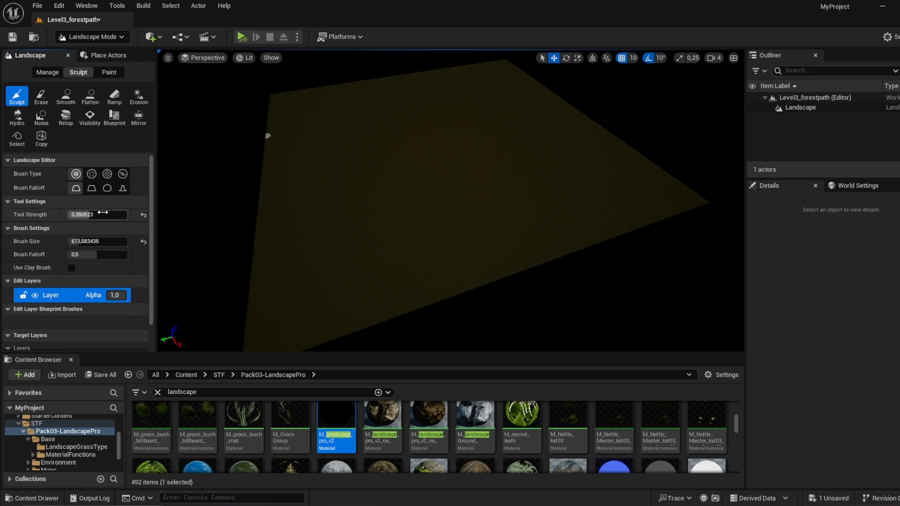
{"action": "left_click_drag", "start_coordinate": [103, 212], "coordinate": [105, 212]}
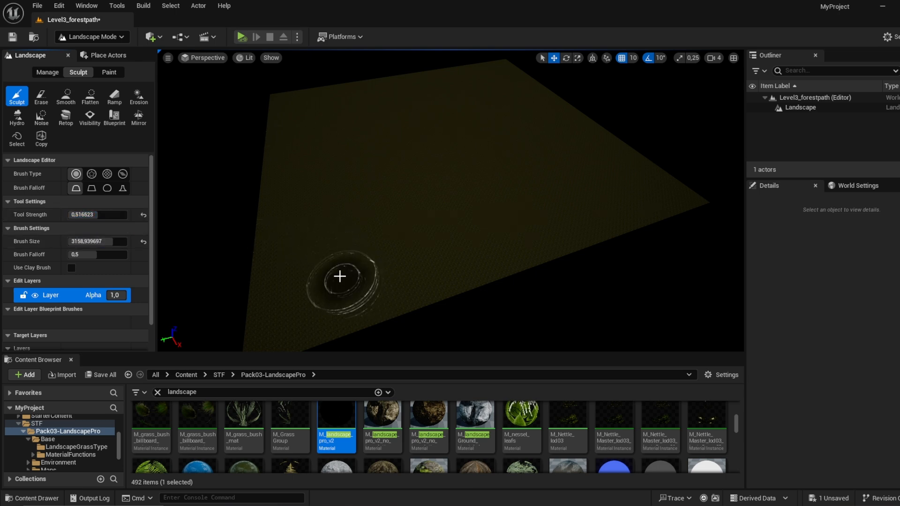
{"action": "right_click_drag", "start_coordinate": [340, 277], "coordinate": [352, 282]}
{"action": "left_click_drag", "start_coordinate": [375, 221], "coordinate": [396, 312]}
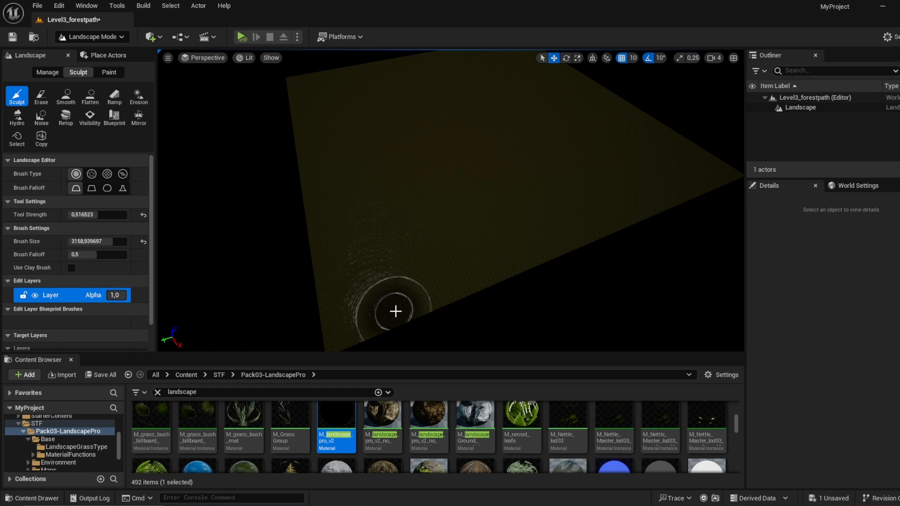
{"action": "mouse_move", "coordinate": [390, 271]}
{"action": "left_mouse_down"}
{"action": "mouse_move", "coordinate": [380, 265]}
{"action": "mouse_move", "coordinate": [370, 275]}
{"action": "mouse_move", "coordinate": [422, 262]}
{"action": "mouse_move", "coordinate": [394, 217]}
{"action": "mouse_move", "coordinate": [405, 247]}
{"action": "left_mouse_up"}
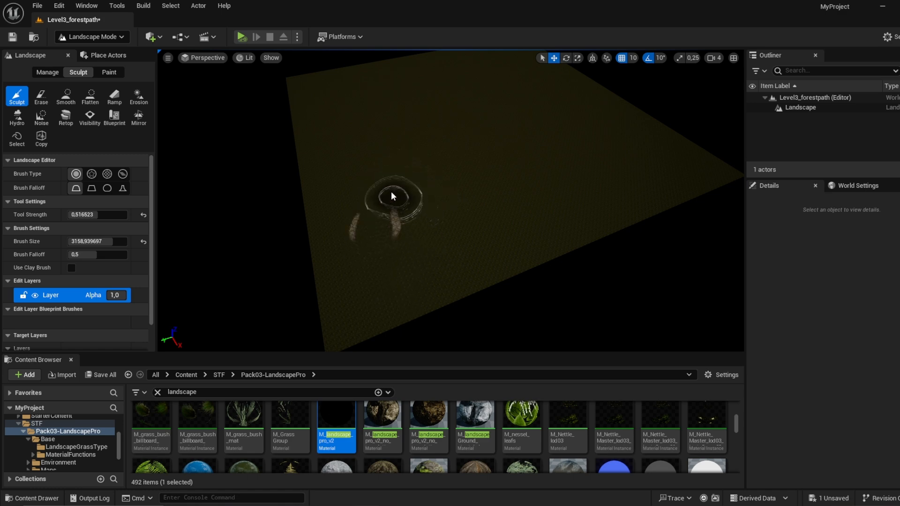
{"action": "left_click_drag", "start_coordinate": [375, 227], "coordinate": [386, 188]}
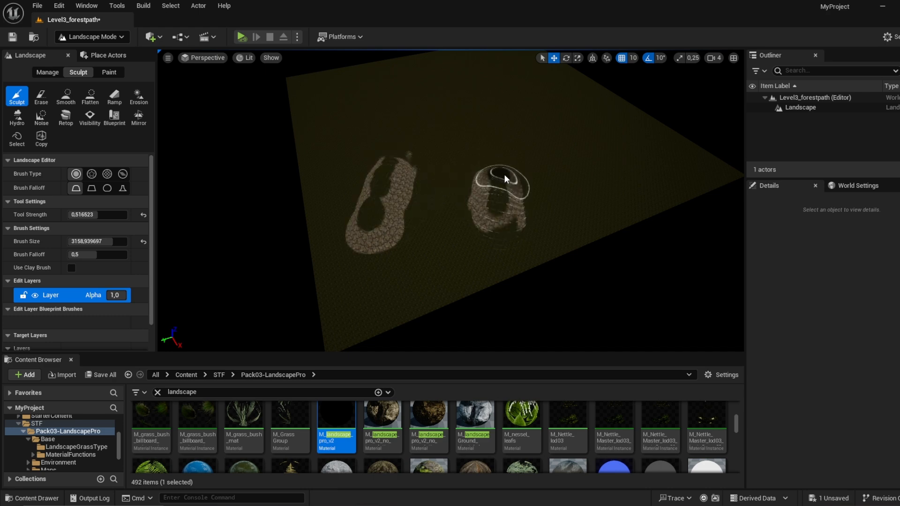
Step: Raise a second mound beside the first and sculpt a ridge running from the mounds across the landscape
{"action": "right_click_drag", "start_coordinate": [504, 152], "coordinate": [547, 131]}
{"action": "left_click_drag", "start_coordinate": [503, 169], "coordinate": [444, 182]}
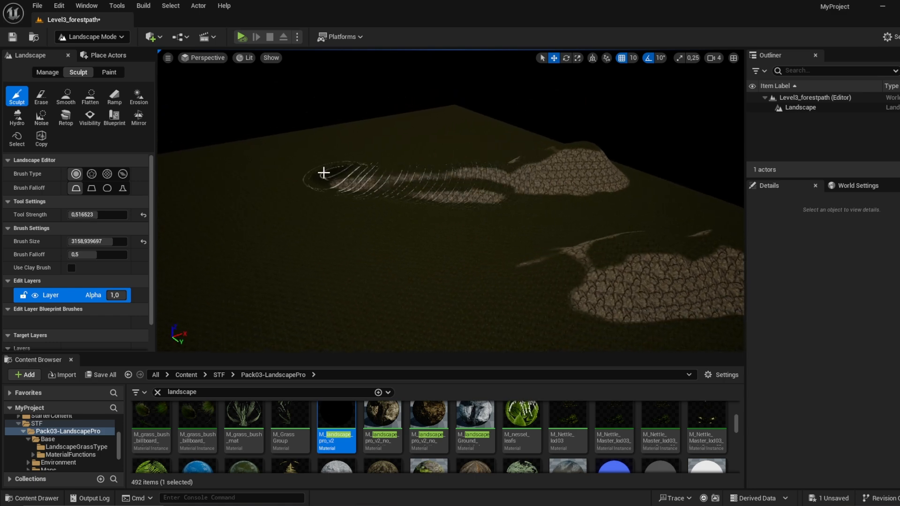
{"action": "left_click_drag", "start_coordinate": [358, 180], "coordinate": [422, 181]}
{"action": "mouse_move", "coordinate": [462, 172]}
{"action": "right_mouse_down"}
{"action": "mouse_move", "coordinate": [468, 176]}
{"action": "mouse_move", "coordinate": [452, 159]}
{"action": "right_mouse_up"}
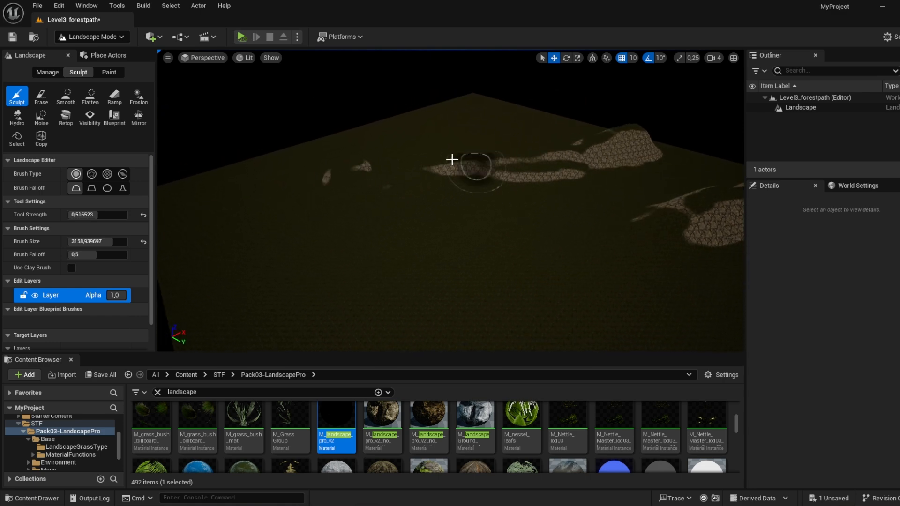
{"action": "mouse_move", "coordinate": [408, 183]}
{"action": "left_mouse_down"}
{"action": "mouse_move", "coordinate": [331, 197]}
{"action": "mouse_move", "coordinate": [311, 295]}
{"action": "left_mouse_up"}
{"action": "right_click_drag", "start_coordinate": [355, 204], "coordinate": [364, 221]}
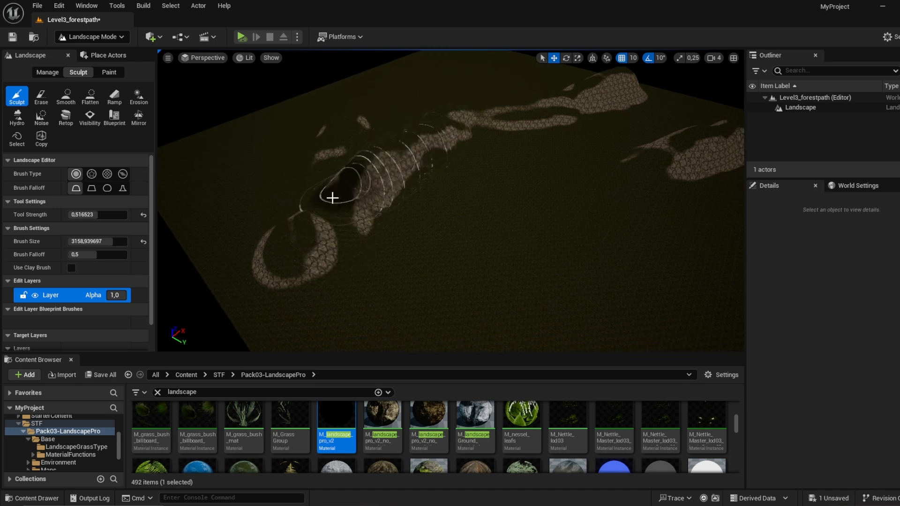
Step: Extend the ridge to the far side of the landscape and sculpt curved branches off its end
{"action": "left_click_drag", "start_coordinate": [332, 198], "coordinate": [315, 263]}
{"action": "right_click_drag", "start_coordinate": [314, 262], "coordinate": [350, 289]}
{"action": "mouse_move", "coordinate": [341, 147]}
{"action": "left_mouse_down"}
{"action": "mouse_move", "coordinate": [498, 275]}
{"action": "mouse_move", "coordinate": [352, 154]}
{"action": "mouse_move", "coordinate": [430, 233]}
{"action": "mouse_move", "coordinate": [330, 126]}
{"action": "left_mouse_up"}
{"action": "right_click_drag", "start_coordinate": [330, 127], "coordinate": [370, 97]}
{"action": "left_click_drag", "start_coordinate": [518, 113], "coordinate": [527, 110]}
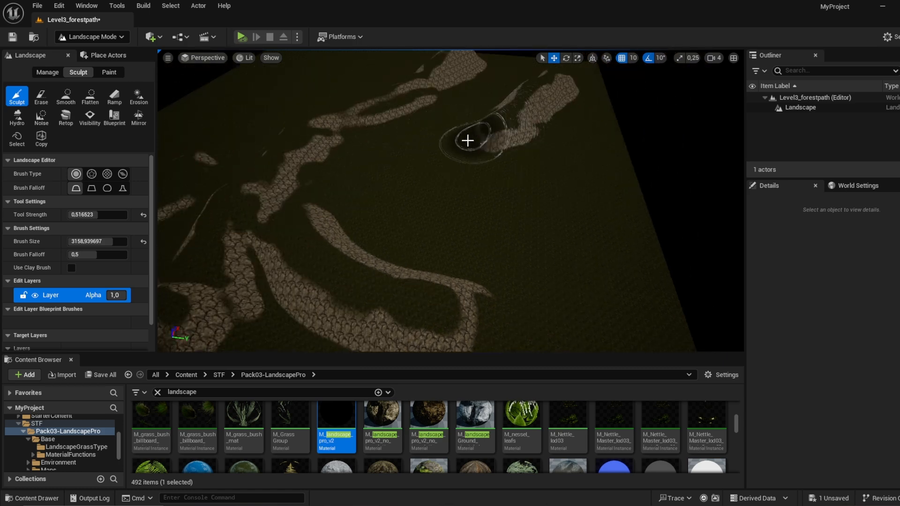
Step: Sculpt additional curved ridges alongside the existing ones, leaving grassy valleys between them
{"action": "left_click_drag", "start_coordinate": [438, 208], "coordinate": [564, 239]}
{"action": "right_click_drag", "start_coordinate": [564, 239], "coordinate": [610, 266]}
{"action": "mouse_move", "coordinate": [501, 199]}
{"action": "left_mouse_down"}
{"action": "mouse_move", "coordinate": [542, 221]}
{"action": "mouse_move", "coordinate": [576, 328]}
{"action": "mouse_move", "coordinate": [546, 293]}
{"action": "left_mouse_up"}
{"action": "mouse_move", "coordinate": [518, 270]}
{"action": "right_mouse_down"}
{"action": "mouse_move", "coordinate": [511, 314]}
{"action": "mouse_move", "coordinate": [502, 315]}
{"action": "right_mouse_up"}
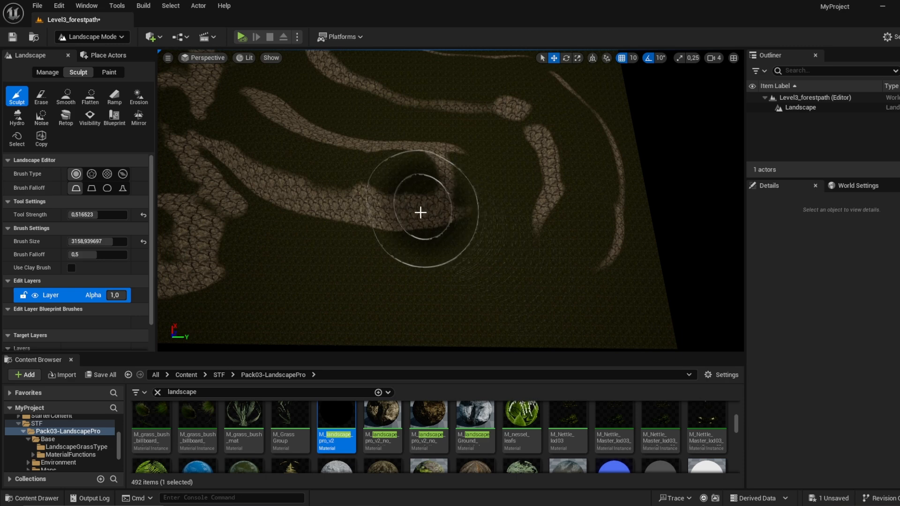
{"action": "left_click_drag", "start_coordinate": [419, 211], "coordinate": [414, 251]}
Step: Continue the ridges around the landscape's outer area as long winding bands of raised rock
{"action": "mouse_move", "coordinate": [577, 225]}
{"action": "left_mouse_down"}
{"action": "mouse_move", "coordinate": [603, 264]}
{"action": "mouse_move", "coordinate": [556, 122]}
{"action": "mouse_move", "coordinate": [521, 106]}
{"action": "left_mouse_up"}
{"action": "right_click_drag", "start_coordinate": [520, 106], "coordinate": [518, 71]}
{"action": "left_click_drag", "start_coordinate": [495, 123], "coordinate": [397, 108]}
{"action": "right_click_drag", "start_coordinate": [396, 108], "coordinate": [375, 94]}
{"action": "mouse_move", "coordinate": [358, 101]}
{"action": "left_mouse_down"}
{"action": "mouse_move", "coordinate": [332, 195]}
{"action": "mouse_move", "coordinate": [443, 263]}
{"action": "left_mouse_up"}
{"action": "mouse_move", "coordinate": [442, 263]}
{"action": "right_mouse_down"}
{"action": "mouse_move", "coordinate": [446, 183]}
{"action": "mouse_move", "coordinate": [462, 176]}
{"action": "mouse_move", "coordinate": [520, 174]}
{"action": "mouse_move", "coordinate": [511, 176]}
{"action": "mouse_move", "coordinate": [539, 244]}
{"action": "mouse_move", "coordinate": [609, 249]}
{"action": "mouse_move", "coordinate": [525, 262]}
{"action": "mouse_move", "coordinate": [539, 265]}
{"action": "mouse_move", "coordinate": [451, 254]}
{"action": "right_mouse_up"}
{"action": "key", "text": "w"}
{"action": "key", "text": "s"}
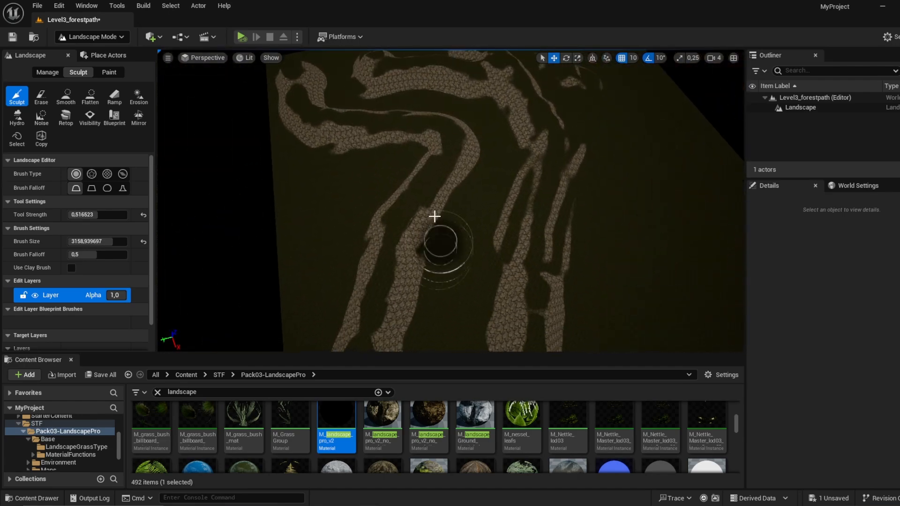
Step: Flatten a wide strip across the middle of the parallel ridges to open a level gap
{"action": "left_click", "coordinate": [82, 95]}
{"action": "mouse_move", "coordinate": [511, 205]}
{"action": "left_mouse_down"}
{"action": "mouse_move", "coordinate": [472, 195]}
{"action": "mouse_move", "coordinate": [422, 155]}
{"action": "left_mouse_up"}
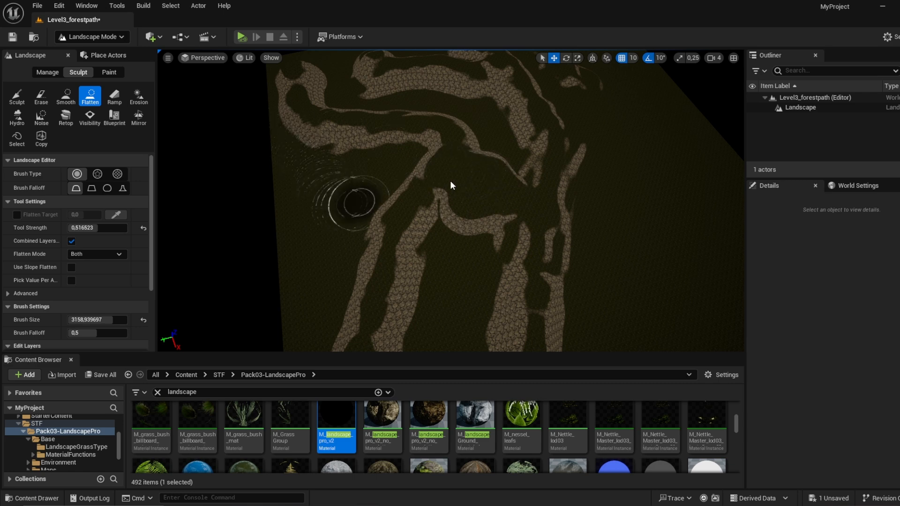
{"action": "mouse_move", "coordinate": [451, 185]}
{"action": "left_mouse_down"}
{"action": "mouse_move", "coordinate": [424, 177]}
{"action": "mouse_move", "coordinate": [472, 133]}
{"action": "mouse_move", "coordinate": [421, 211]}
{"action": "left_mouse_up"}
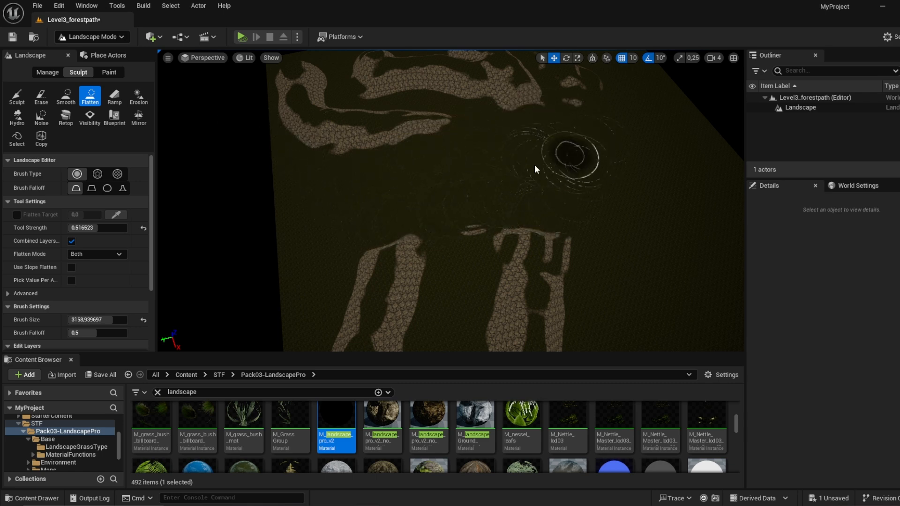
{"action": "right_click_drag", "start_coordinate": [480, 226], "coordinate": [482, 246]}
Step: Sculpt an arched ridge from the long mound around the second one, and extend the second mound to the landscape's edge
{"action": "left_click", "coordinate": [18, 97]}
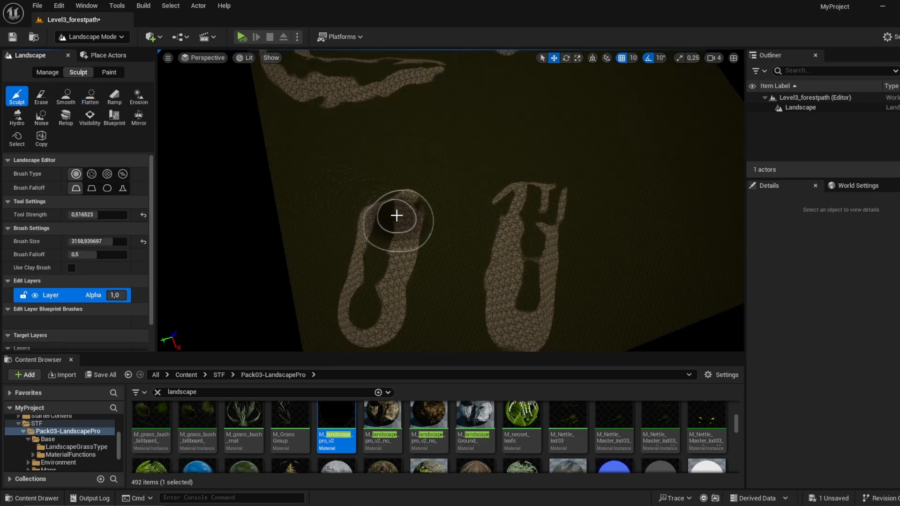
{"action": "left_click_drag", "start_coordinate": [398, 214], "coordinate": [423, 174]}
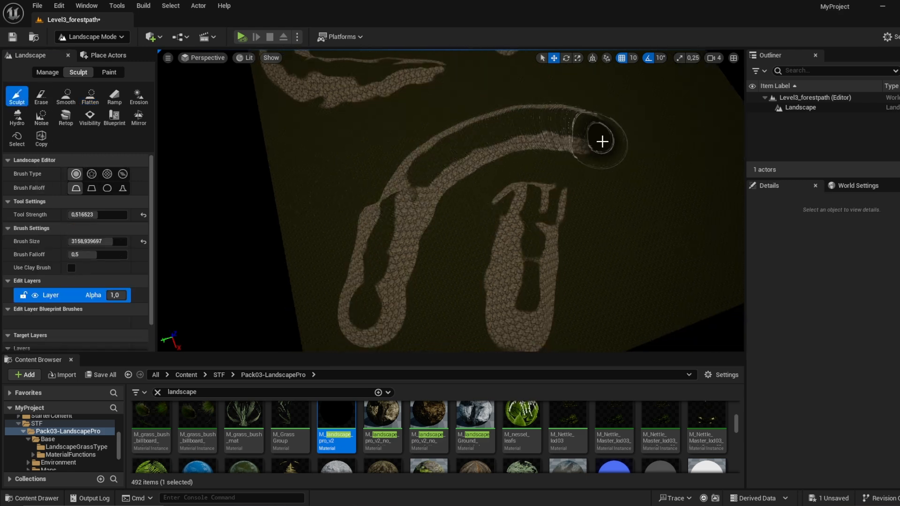
{"action": "mouse_move", "coordinate": [602, 141]}
{"action": "left_mouse_down"}
{"action": "mouse_move", "coordinate": [641, 293]}
{"action": "mouse_move", "coordinate": [607, 322]}
{"action": "left_mouse_up"}
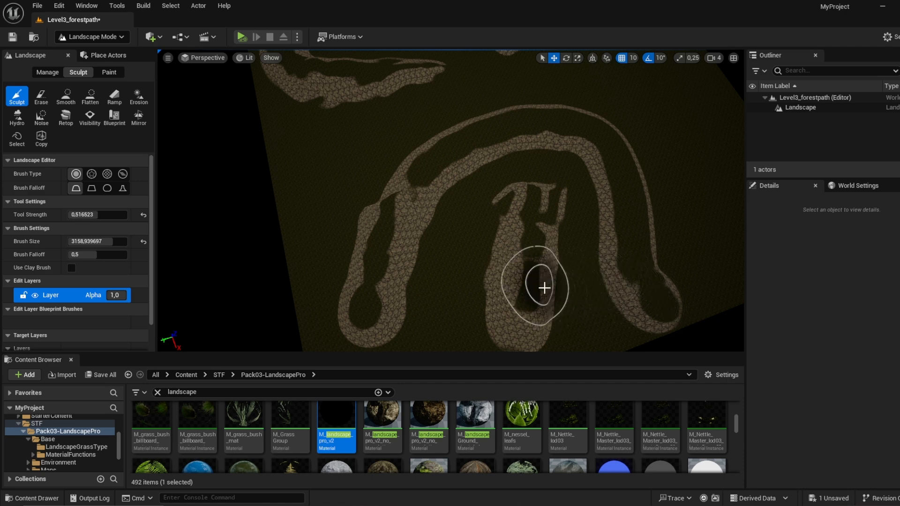
{"action": "right_click_drag", "start_coordinate": [610, 265], "coordinate": [646, 253]}
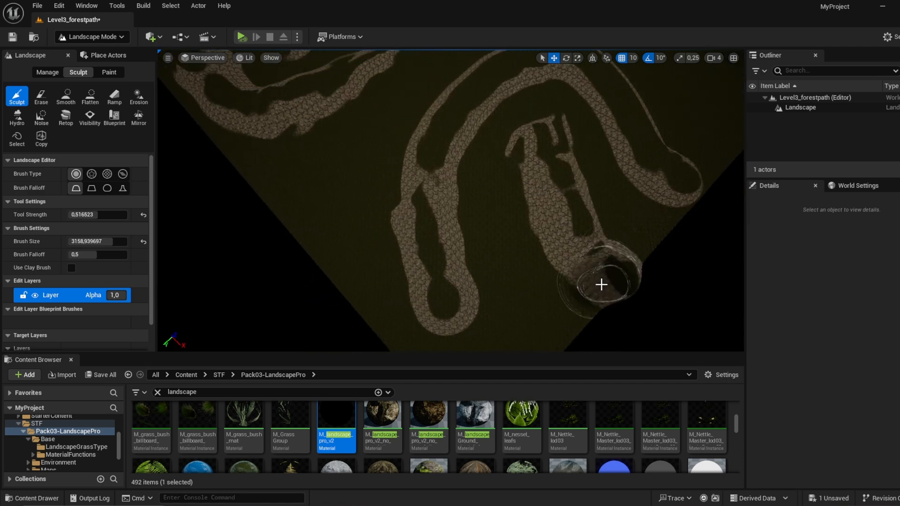
{"action": "right_click_drag", "start_coordinate": [602, 285], "coordinate": [594, 270]}
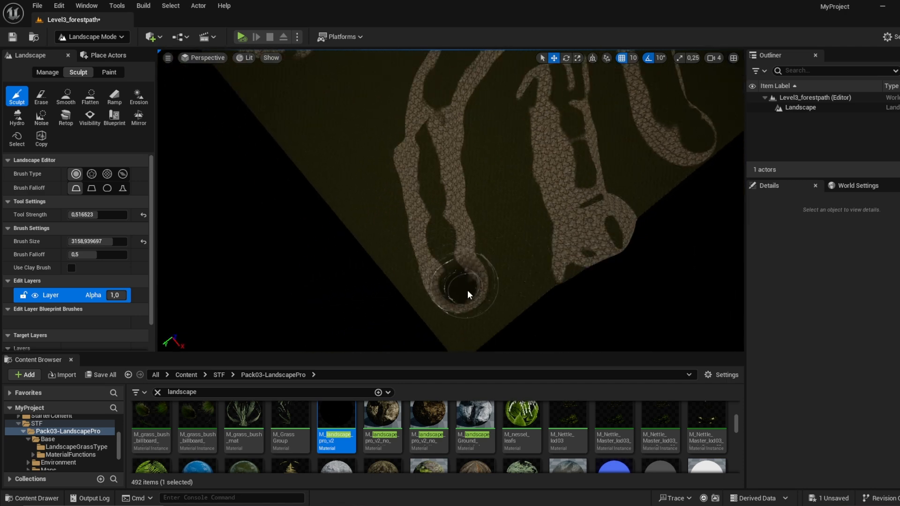
Step: Extend the long mound toward the landscape's corner and build up peaks along the outer ridge
{"action": "right_click_drag", "start_coordinate": [468, 294], "coordinate": [448, 211]}
{"action": "scroll", "coordinate": [457, 214], "scroll_direction": "up", "scroll_amount": 2}
{"action": "mouse_move", "coordinate": [474, 215]}
{"action": "left_mouse_down"}
{"action": "mouse_move", "coordinate": [524, 205]}
{"action": "mouse_move", "coordinate": [401, 235]}
{"action": "mouse_move", "coordinate": [478, 226]}
{"action": "mouse_move", "coordinate": [280, 275]}
{"action": "mouse_move", "coordinate": [418, 251]}
{"action": "mouse_move", "coordinate": [460, 221]}
{"action": "mouse_move", "coordinate": [414, 220]}
{"action": "mouse_move", "coordinate": [534, 216]}
{"action": "left_mouse_up"}
{"action": "left_click_drag", "start_coordinate": [437, 226], "coordinate": [347, 235]}
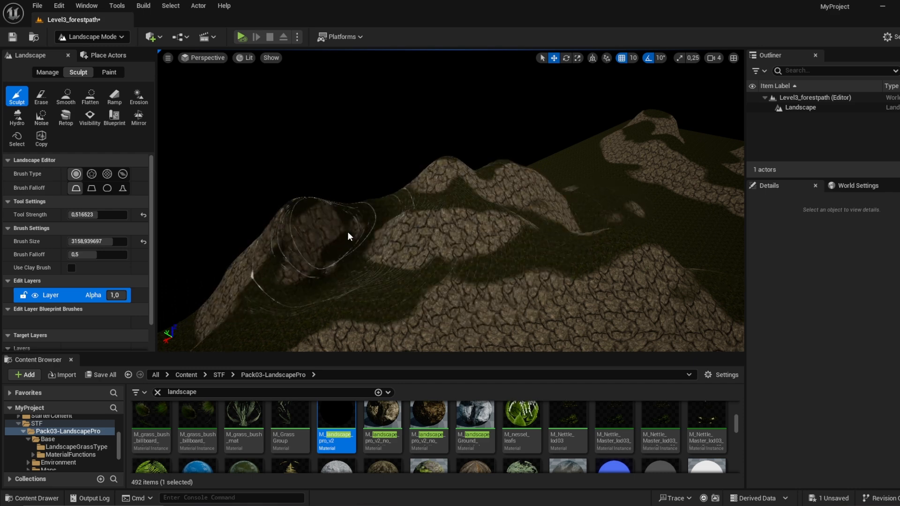
Step: Raise tall, broad rocky hills between the ridges and spread them down the adjoining slopes
{"action": "right_click_drag", "start_coordinate": [479, 247], "coordinate": [553, 258]}
{"action": "left_click_drag", "start_coordinate": [553, 258], "coordinate": [484, 238]}
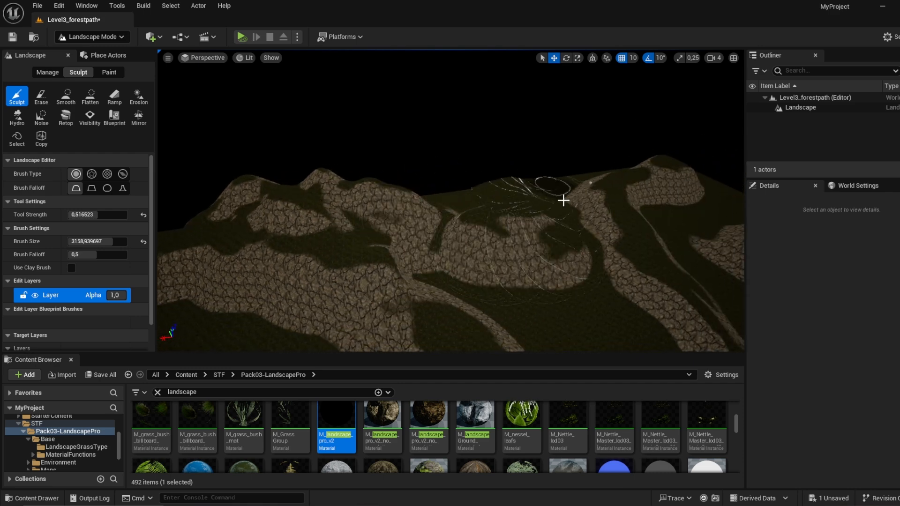
{"action": "mouse_move", "coordinate": [576, 300]}
{"action": "left_mouse_down"}
{"action": "mouse_move", "coordinate": [442, 241]}
{"action": "mouse_move", "coordinate": [567, 317]}
{"action": "mouse_move", "coordinate": [424, 241]}
{"action": "mouse_move", "coordinate": [607, 340]}
{"action": "left_mouse_up"}
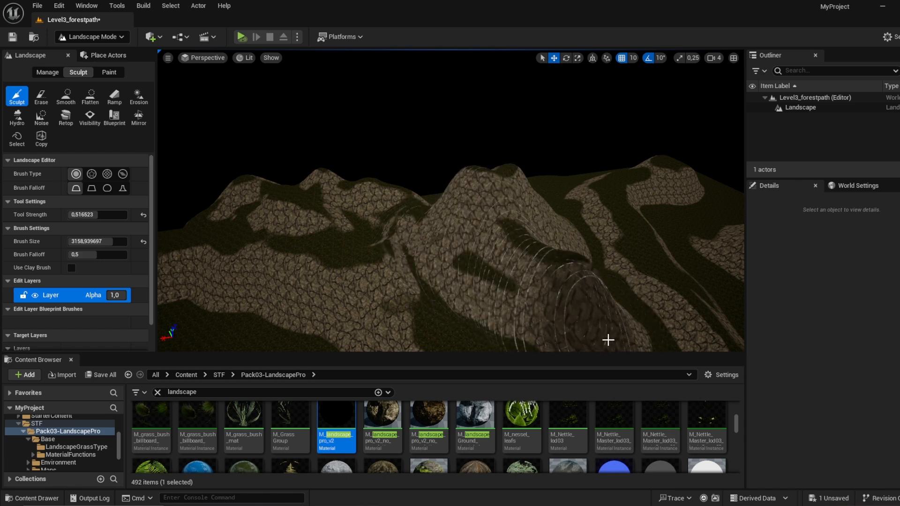
{"action": "right_click_drag", "start_coordinate": [606, 339], "coordinate": [658, 351]}
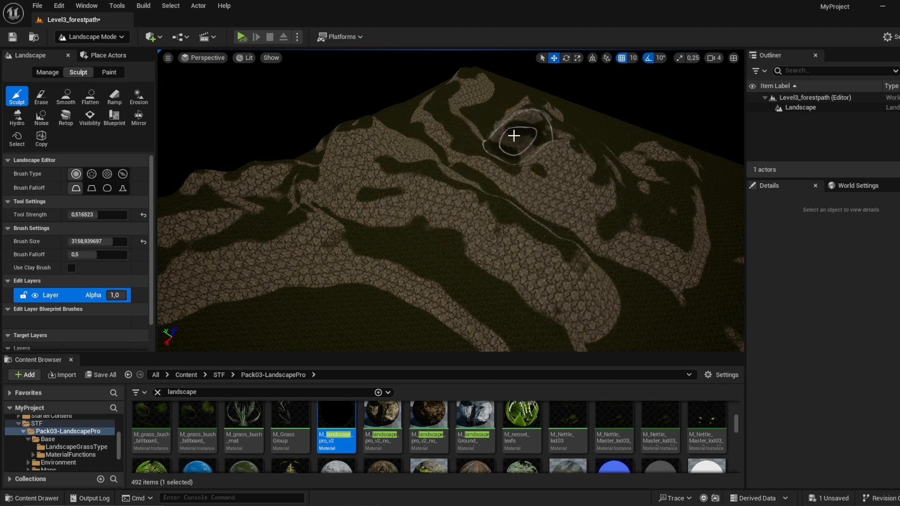
{"action": "mouse_move", "coordinate": [580, 173]}
{"action": "left_mouse_down"}
{"action": "mouse_move", "coordinate": [647, 225]}
{"action": "mouse_move", "coordinate": [681, 284]}
{"action": "mouse_move", "coordinate": [619, 157]}
{"action": "mouse_move", "coordinate": [645, 157]}
{"action": "mouse_move", "coordinate": [603, 224]}
{"action": "mouse_move", "coordinate": [435, 141]}
{"action": "mouse_move", "coordinate": [513, 185]}
{"action": "mouse_move", "coordinate": [479, 182]}
{"action": "mouse_move", "coordinate": [583, 225]}
{"action": "mouse_move", "coordinate": [522, 189]}
{"action": "mouse_move", "coordinate": [623, 279]}
{"action": "left_mouse_up"}
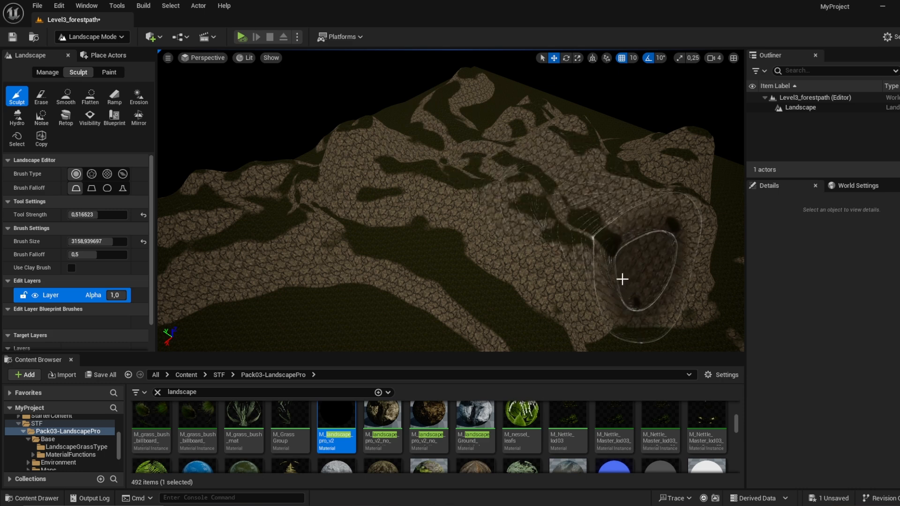
{"action": "right_click_drag", "start_coordinate": [623, 280], "coordinate": [512, 218]}
Step: Set the Sculpt tool strength to about 0.75 and brush size to about 2783, and raise a large mountain at the landscape's far corner
{"action": "mouse_move", "coordinate": [512, 218]}
{"action": "left_mouse_down"}
{"action": "mouse_move", "coordinate": [621, 259]}
{"action": "mouse_move", "coordinate": [601, 253]}
{"action": "mouse_move", "coordinate": [603, 225]}
{"action": "mouse_move", "coordinate": [578, 221]}
{"action": "mouse_move", "coordinate": [610, 302]}
{"action": "mouse_move", "coordinate": [670, 182]}
{"action": "left_mouse_up"}
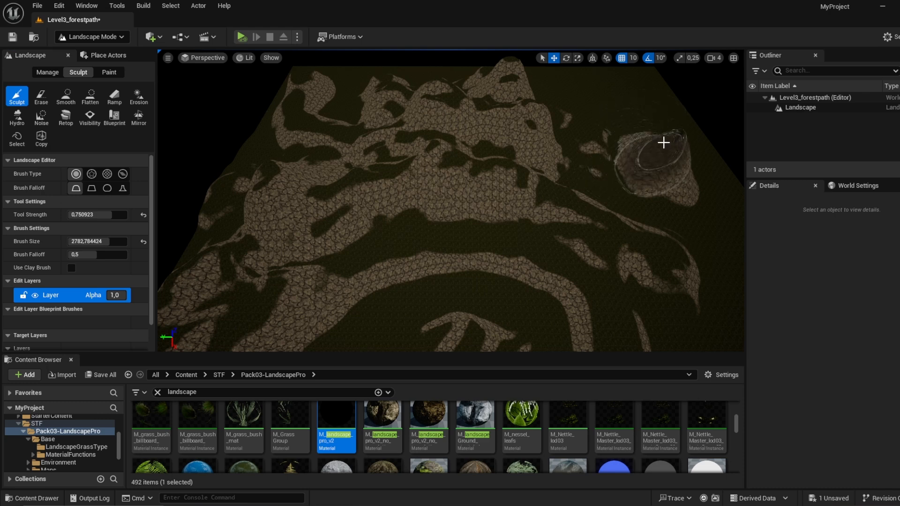
{"action": "mouse_move", "coordinate": [664, 142]}
{"action": "left_mouse_down"}
{"action": "mouse_move", "coordinate": [723, 231]}
{"action": "mouse_move", "coordinate": [689, 177]}
{"action": "mouse_move", "coordinate": [744, 243]}
{"action": "mouse_move", "coordinate": [605, 103]}
{"action": "left_mouse_up"}
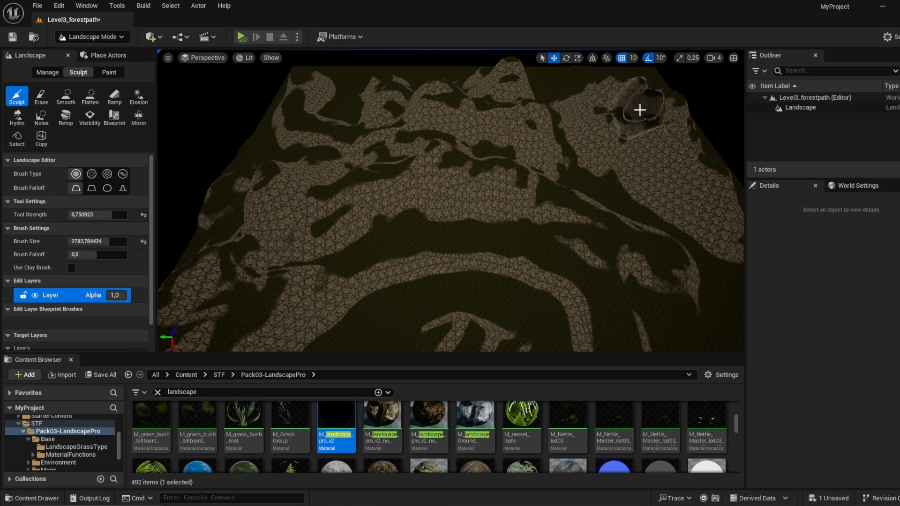
{"action": "mouse_move", "coordinate": [655, 155]}
{"action": "right_mouse_down"}
{"action": "mouse_move", "coordinate": [698, 176]}
{"action": "mouse_move", "coordinate": [741, 122]}
{"action": "mouse_move", "coordinate": [744, 136]}
{"action": "right_mouse_up"}
{"action": "mouse_move", "coordinate": [406, 228]}
{"action": "left_mouse_down"}
{"action": "mouse_move", "coordinate": [515, 283]}
{"action": "mouse_move", "coordinate": [450, 237]}
{"action": "mouse_move", "coordinate": [619, 318]}
{"action": "mouse_move", "coordinate": [562, 249]}
{"action": "mouse_move", "coordinate": [683, 314]}
{"action": "left_mouse_up"}
{"action": "right_click_drag", "start_coordinate": [682, 314], "coordinate": [732, 345]}
Step: Heighten and widen the rocky ridge near the landscape's edge, adding peaks on its outer side
{"action": "left_click_drag", "start_coordinate": [675, 312], "coordinate": [384, 196]}
{"action": "mouse_move", "coordinate": [384, 196]}
{"action": "right_mouse_down"}
{"action": "mouse_move", "coordinate": [436, 220]}
{"action": "mouse_move", "coordinate": [450, 211]}
{"action": "right_mouse_up"}
{"action": "left_click_drag", "start_coordinate": [394, 183], "coordinate": [420, 125]}
{"action": "right_click_drag", "start_coordinate": [420, 124], "coordinate": [481, 137]}
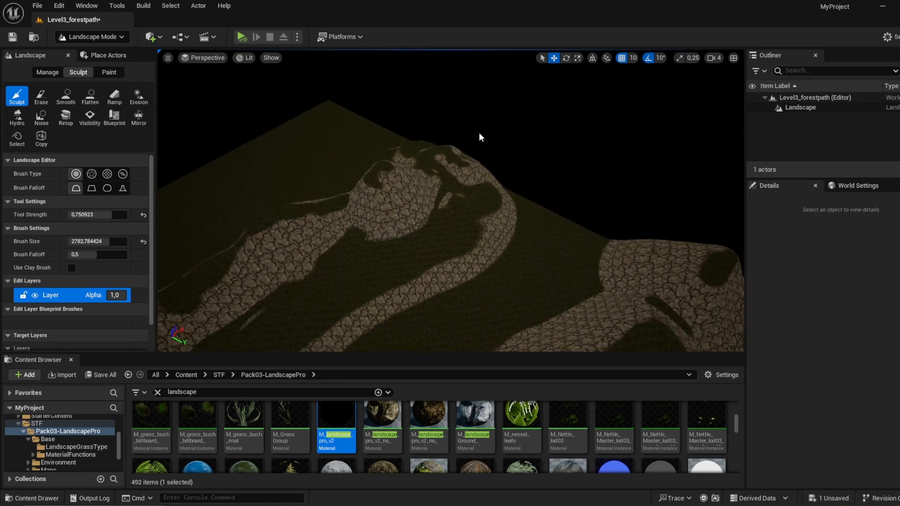
{"action": "left_click_drag", "start_coordinate": [473, 154], "coordinate": [382, 183]}
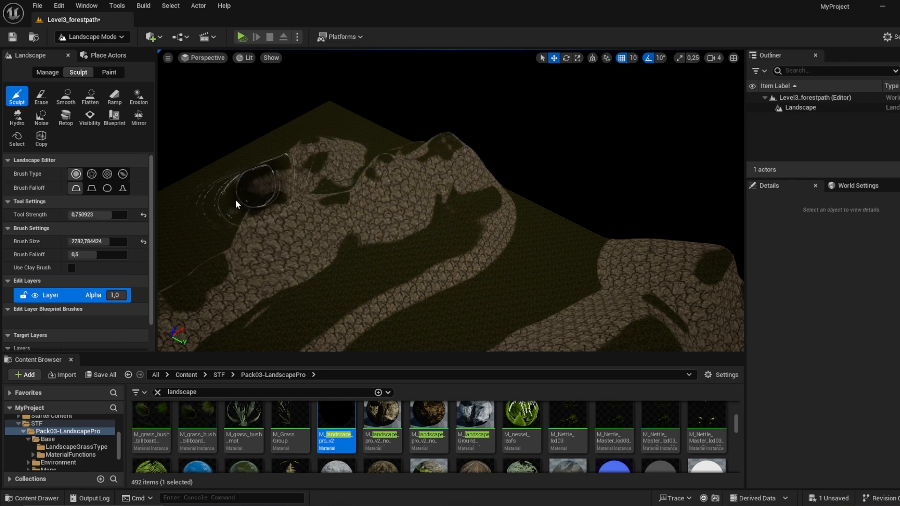
{"action": "mouse_move", "coordinate": [216, 222]}
{"action": "right_mouse_down"}
{"action": "mouse_move", "coordinate": [310, 216]}
{"action": "mouse_move", "coordinate": [197, 215]}
{"action": "mouse_move", "coordinate": [413, 213]}
{"action": "mouse_move", "coordinate": [375, 253]}
{"action": "mouse_move", "coordinate": [319, 239]}
{"action": "mouse_move", "coordinate": [239, 244]}
{"action": "mouse_move", "coordinate": [418, 257]}
{"action": "right_mouse_up"}
Step: Build up the rocky slopes along the landscape's edge that enclose the grassy valley
{"action": "mouse_move", "coordinate": [482, 179]}
{"action": "right_mouse_down"}
{"action": "mouse_move", "coordinate": [432, 240]}
{"action": "mouse_move", "coordinate": [403, 202]}
{"action": "right_mouse_up"}
{"action": "right_click_drag", "start_coordinate": [370, 230], "coordinate": [301, 218]}
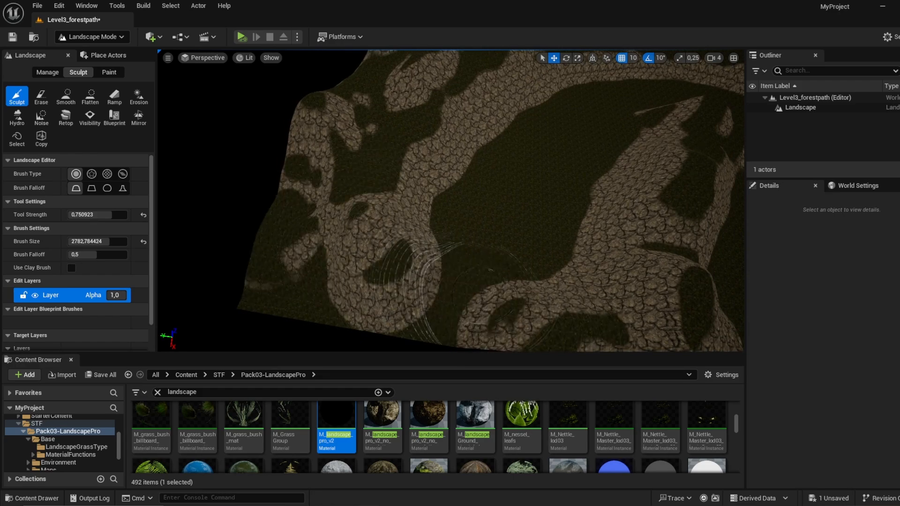
{"action": "right_click_drag", "start_coordinate": [490, 271], "coordinate": [489, 227]}
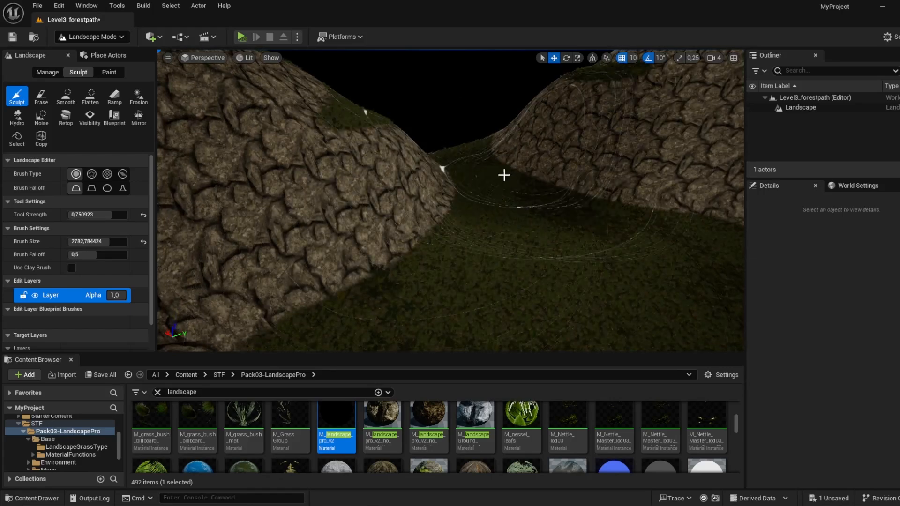
{"action": "mouse_move", "coordinate": [505, 176]}
{"action": "right_mouse_down"}
{"action": "mouse_move", "coordinate": [596, 183]}
{"action": "mouse_move", "coordinate": [604, 239]}
{"action": "mouse_move", "coordinate": [601, 216]}
{"action": "right_mouse_up"}
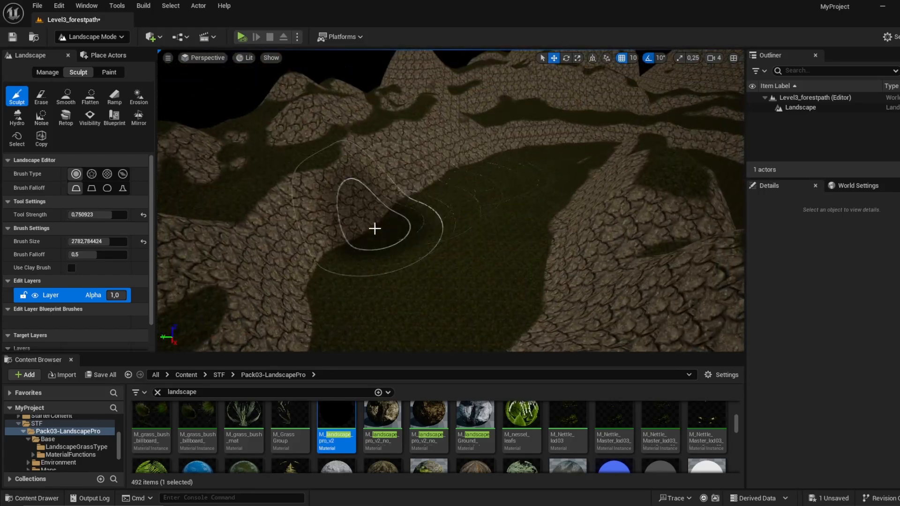
Step: Flatten the hill beside the grassy valley and soften its slopes with the Smooth tool at a strength of about 0.94
{"action": "left_click", "coordinate": [90, 98]}
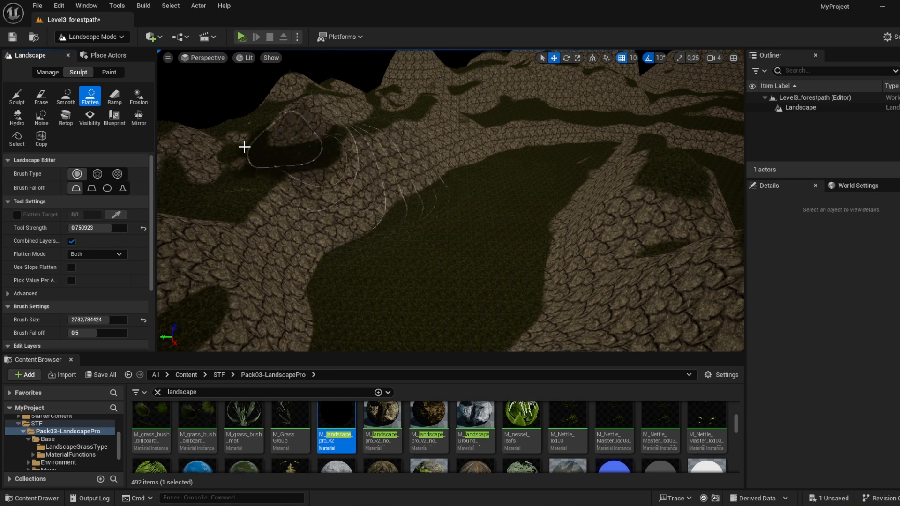
{"action": "left_click", "coordinate": [65, 97]}
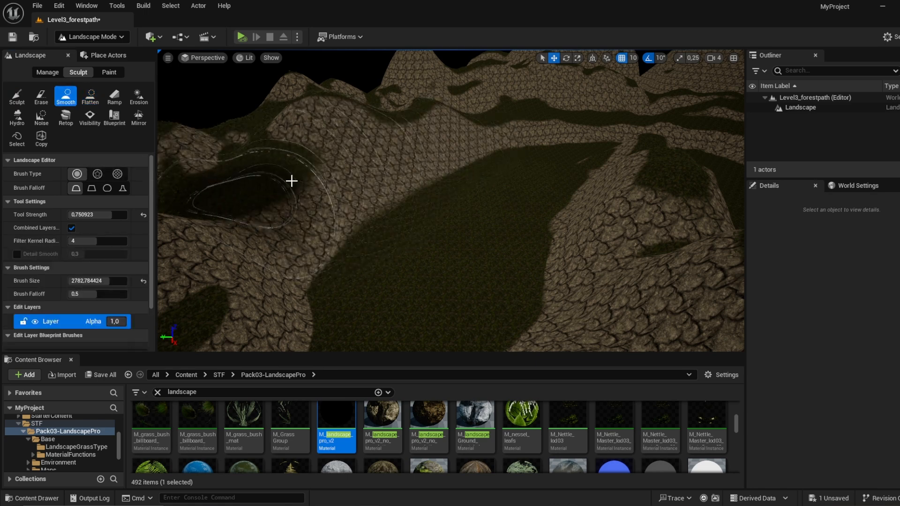
{"action": "left_click", "coordinate": [123, 189]}
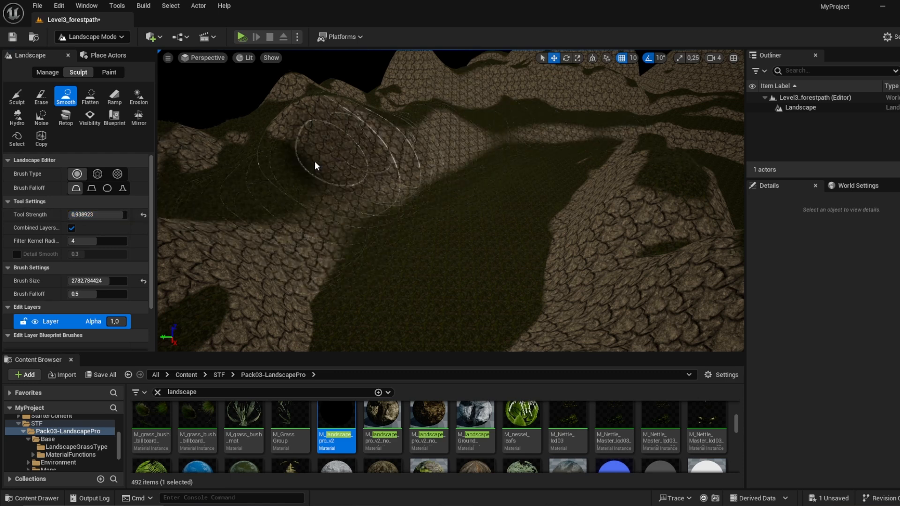
Step: Smooth the rocky hill and the neighbouring slopes beside the grassy valley at a strength of about 0.94
{"action": "mouse_move", "coordinate": [315, 167]}
{"action": "right_mouse_down"}
{"action": "mouse_move", "coordinate": [365, 161]}
{"action": "mouse_move", "coordinate": [412, 187]}
{"action": "mouse_move", "coordinate": [460, 159]}
{"action": "mouse_move", "coordinate": [506, 216]}
{"action": "mouse_move", "coordinate": [504, 167]}
{"action": "right_mouse_up"}
{"action": "mouse_move", "coordinate": [505, 166]}
{"action": "left_mouse_down"}
{"action": "mouse_move", "coordinate": [382, 208]}
{"action": "mouse_move", "coordinate": [406, 184]}
{"action": "mouse_move", "coordinate": [459, 167]}
{"action": "mouse_move", "coordinate": [657, 136]}
{"action": "mouse_move", "coordinate": [506, 167]}
{"action": "left_mouse_up"}
{"action": "mouse_move", "coordinate": [506, 167]}
{"action": "right_mouse_down"}
{"action": "mouse_move", "coordinate": [459, 187]}
{"action": "mouse_move", "coordinate": [430, 154]}
{"action": "right_mouse_up"}
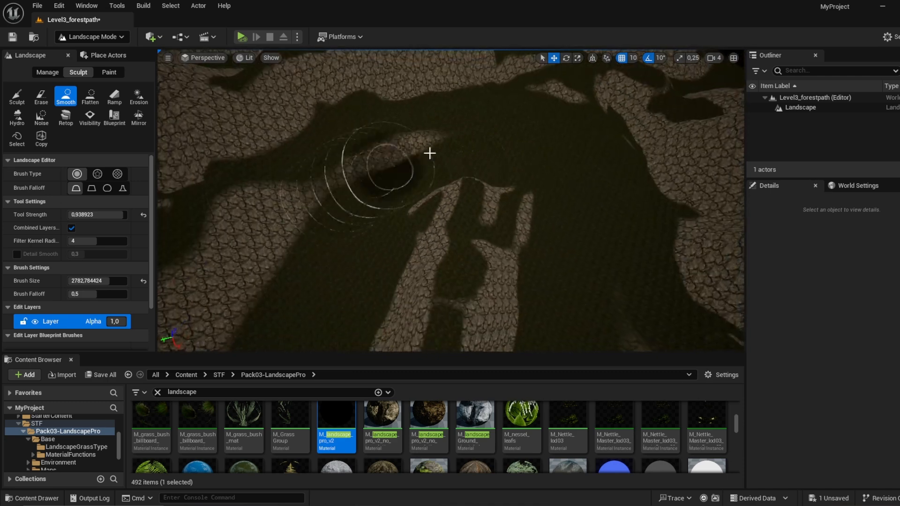
{"action": "right_click_drag", "start_coordinate": [360, 198], "coordinate": [323, 204]}
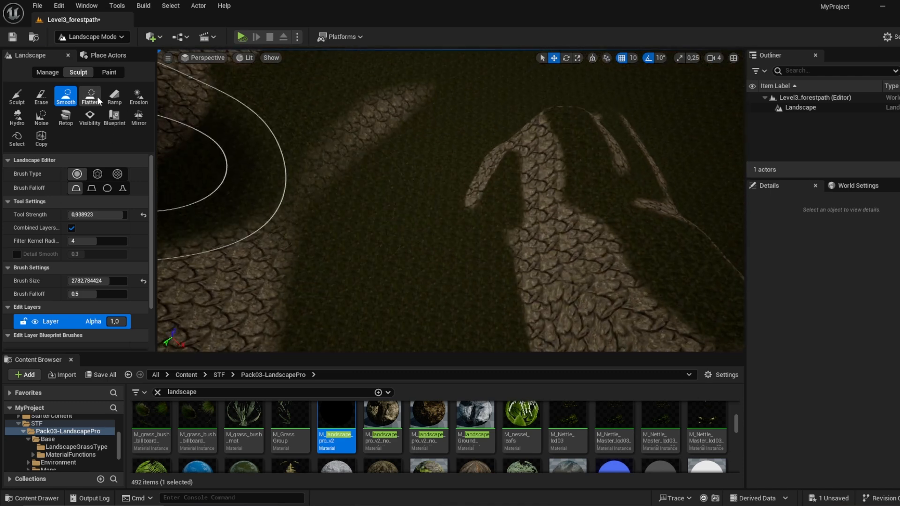
Step: Flatten a curved path around the end of the central rocky ridge at strength about 0.74 and brush size about 1377
{"action": "left_click", "coordinate": [91, 97]}
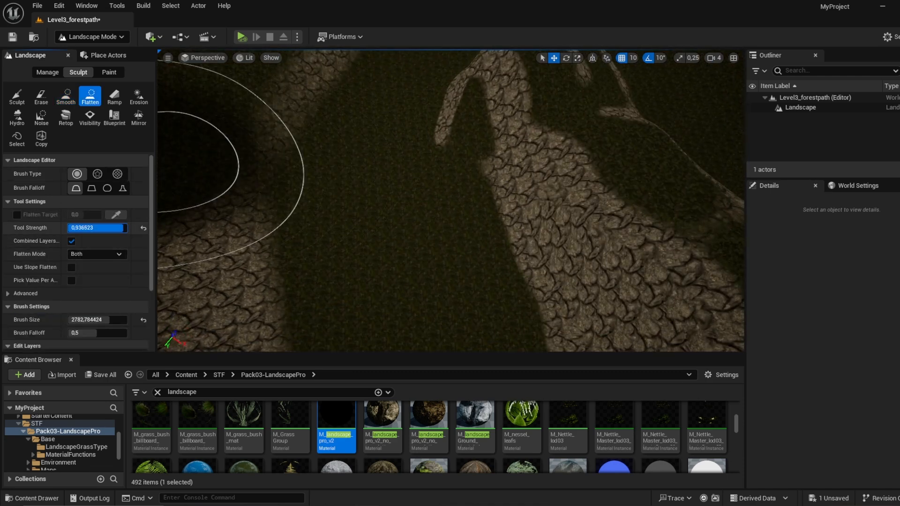
{"action": "left_click_drag", "start_coordinate": [89, 321], "coordinate": [74, 321]}
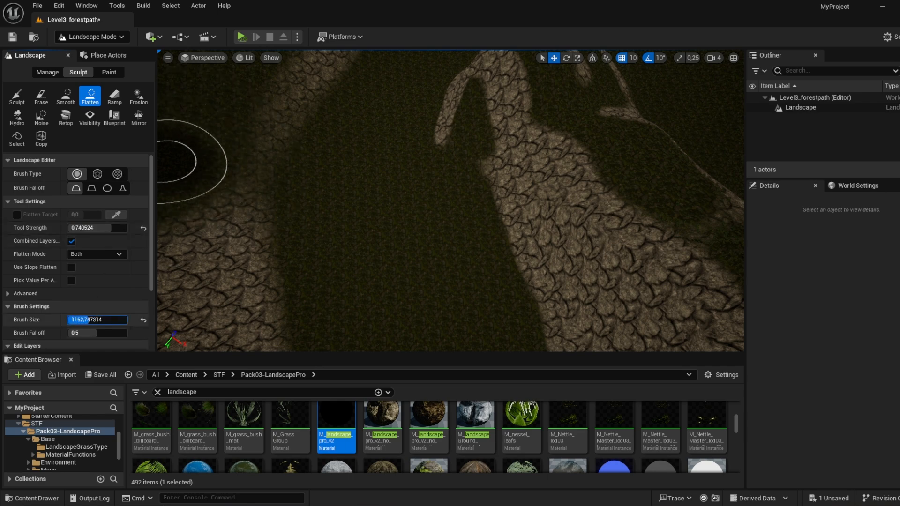
{"action": "right_click_drag", "start_coordinate": [300, 197], "coordinate": [577, 211]}
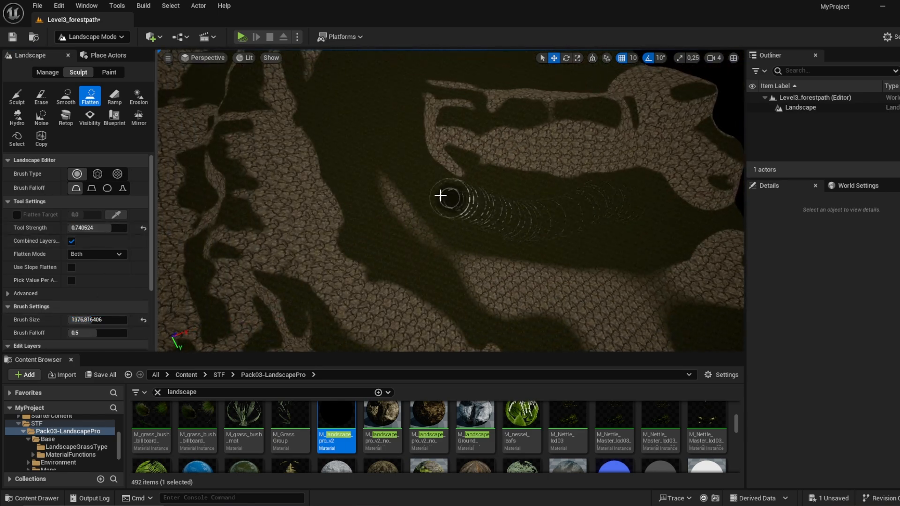
{"action": "right_click_drag", "start_coordinate": [407, 92], "coordinate": [401, 124]}
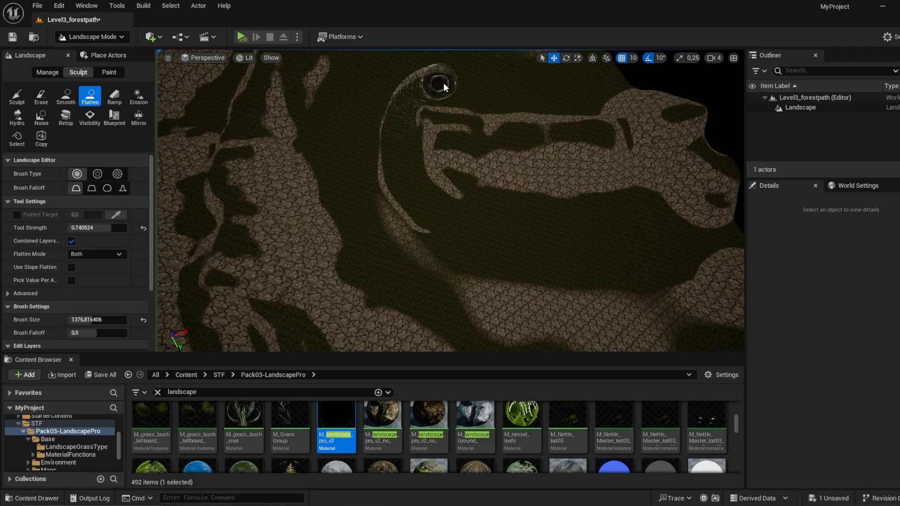
{"action": "right_click_drag", "start_coordinate": [445, 85], "coordinate": [429, 140]}
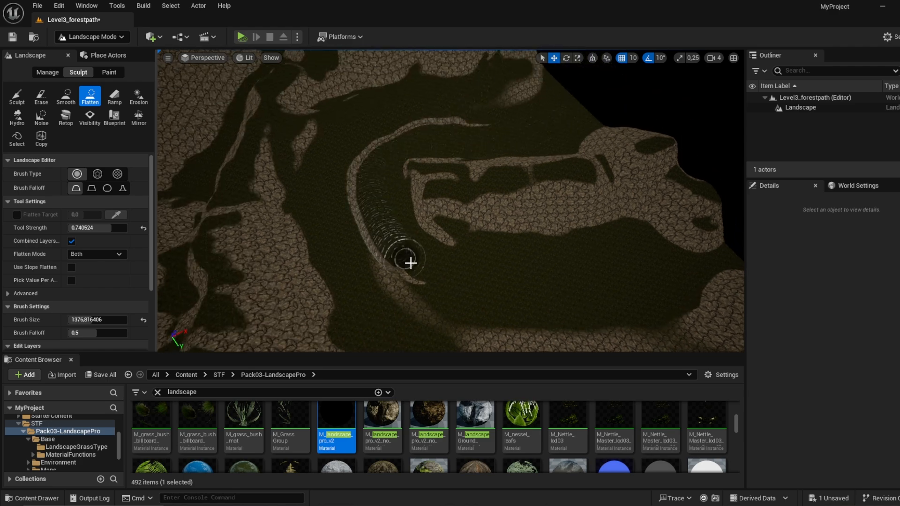
{"action": "left_click_drag", "start_coordinate": [410, 263], "coordinate": [432, 286]}
{"action": "mouse_move", "coordinate": [433, 286]}
{"action": "right_mouse_down"}
{"action": "mouse_move", "coordinate": [366, 211]}
{"action": "mouse_move", "coordinate": [328, 201]}
{"action": "mouse_move", "coordinate": [333, 208]}
{"action": "mouse_move", "coordinate": [347, 204]}
{"action": "mouse_move", "coordinate": [340, 181]}
{"action": "mouse_move", "coordinate": [350, 161]}
{"action": "mouse_move", "coordinate": [177, 183]}
{"action": "right_mouse_up"}
Step: Roughen the slopes of the large corner mountain with the Erosion tool at a strength of about 0.74
{"action": "key", "text": "w"}
{"action": "key", "text": "s"}
{"action": "left_click", "coordinate": [139, 97]}
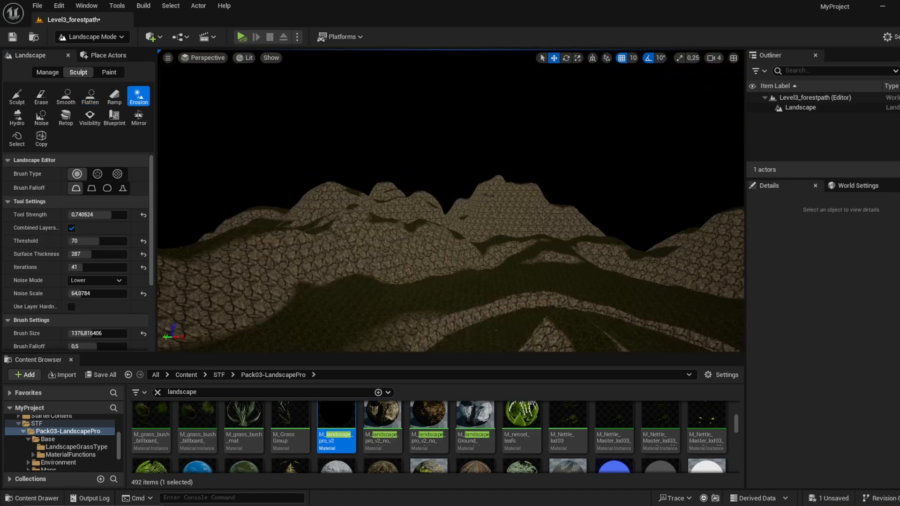
{"action": "key", "text": "w"}
{"action": "mouse_move", "coordinate": [504, 263]}
{"action": "right_mouse_down"}
{"action": "mouse_move", "coordinate": [520, 225]}
{"action": "mouse_move", "coordinate": [530, 234]}
{"action": "right_mouse_up"}
{"action": "mouse_move", "coordinate": [508, 263]}
{"action": "left_mouse_down"}
{"action": "mouse_move", "coordinate": [510, 291]}
{"action": "mouse_move", "coordinate": [451, 269]}
{"action": "mouse_move", "coordinate": [380, 271]}
{"action": "left_mouse_up"}
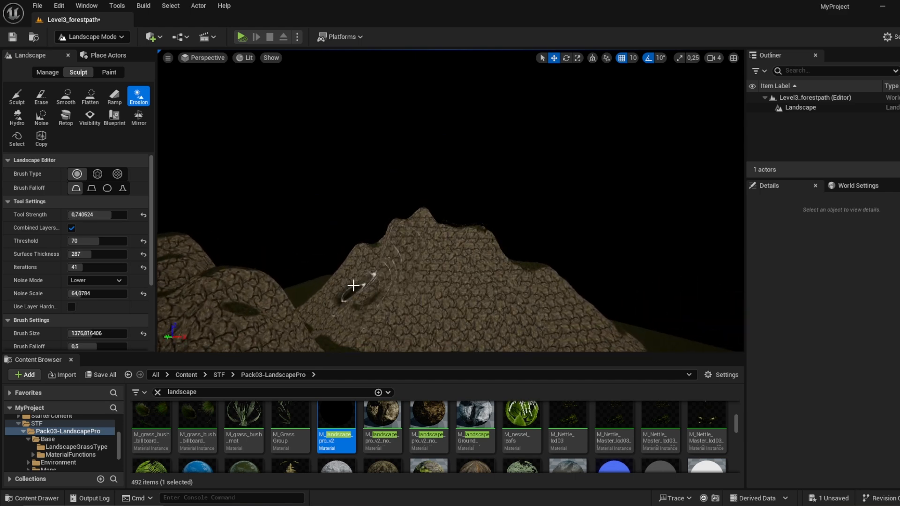
{"action": "right_click_drag", "start_coordinate": [349, 315], "coordinate": [406, 299]}
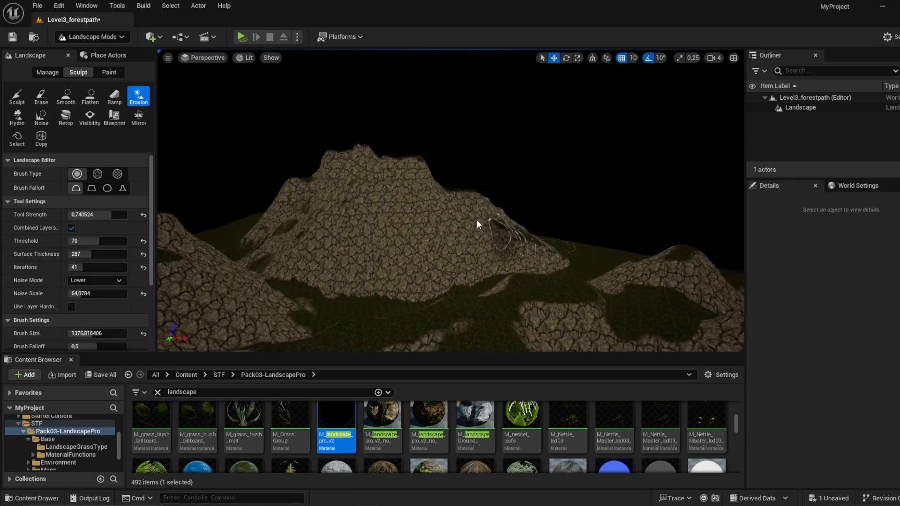
{"action": "right_click_drag", "start_coordinate": [467, 220], "coordinate": [525, 239]}
Step: Erode the row of rocky peaks along the landscape's outer edge, including their outermost slope
{"action": "mouse_move", "coordinate": [725, 267]}
{"action": "right_mouse_down"}
{"action": "mouse_move", "coordinate": [743, 281]}
{"action": "mouse_move", "coordinate": [539, 183]}
{"action": "right_mouse_up"}
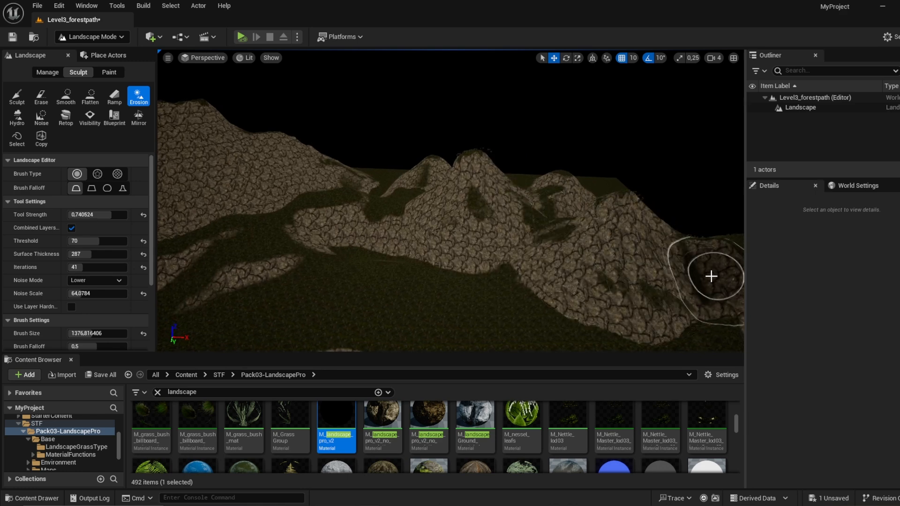
{"action": "right_click_drag", "start_coordinate": [566, 280], "coordinate": [526, 202]}
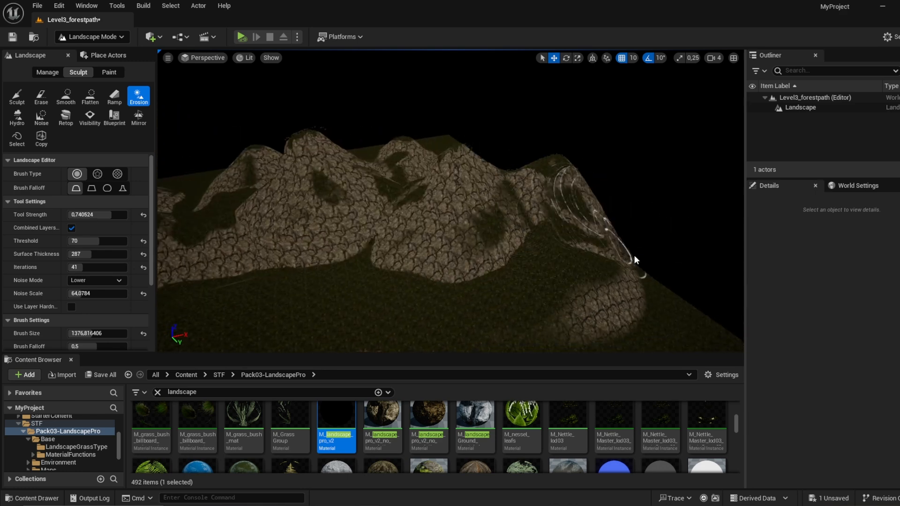
{"action": "right_click_drag", "start_coordinate": [571, 227], "coordinate": [481, 195]}
{"action": "mouse_move", "coordinate": [480, 195]}
{"action": "left_mouse_down"}
{"action": "mouse_move", "coordinate": [362, 285]}
{"action": "mouse_move", "coordinate": [314, 286]}
{"action": "mouse_move", "coordinate": [306, 308]}
{"action": "mouse_move", "coordinate": [331, 261]}
{"action": "mouse_move", "coordinate": [342, 209]}
{"action": "mouse_move", "coordinate": [315, 237]}
{"action": "mouse_move", "coordinate": [187, 277]}
{"action": "mouse_move", "coordinate": [406, 170]}
{"action": "mouse_move", "coordinate": [418, 201]}
{"action": "mouse_move", "coordinate": [464, 239]}
{"action": "left_mouse_up"}
{"action": "mouse_move", "coordinate": [464, 240]}
{"action": "right_mouse_down"}
{"action": "mouse_move", "coordinate": [408, 240]}
{"action": "mouse_move", "coordinate": [454, 191]}
{"action": "right_mouse_up"}
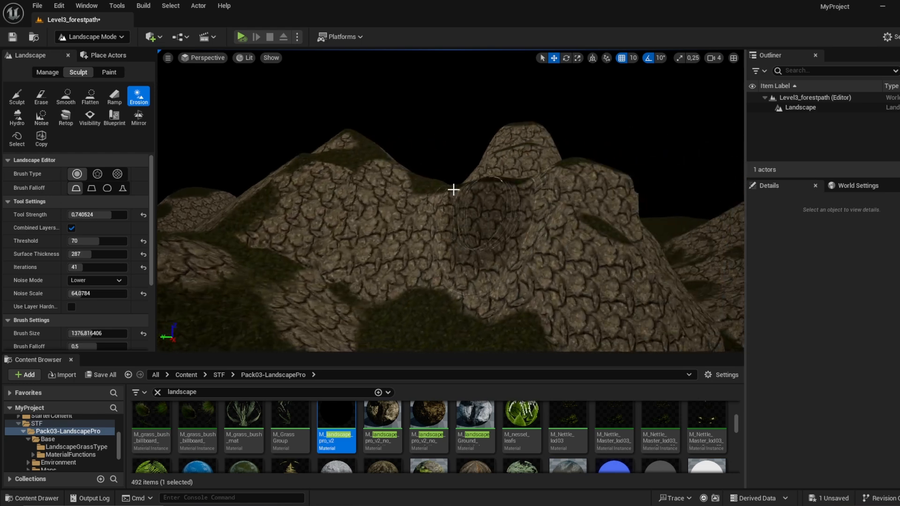
Step: Erode the twin rocky peaks and the saddle between them to break up their rounded faces
{"action": "mouse_move", "coordinate": [454, 191]}
{"action": "left_mouse_down"}
{"action": "mouse_move", "coordinate": [416, 200]}
{"action": "mouse_move", "coordinate": [338, 191]}
{"action": "mouse_move", "coordinate": [369, 244]}
{"action": "mouse_move", "coordinate": [603, 218]}
{"action": "mouse_move", "coordinate": [653, 261]}
{"action": "mouse_move", "coordinate": [519, 229]}
{"action": "mouse_move", "coordinate": [527, 165]}
{"action": "mouse_move", "coordinate": [550, 159]}
{"action": "left_mouse_up"}
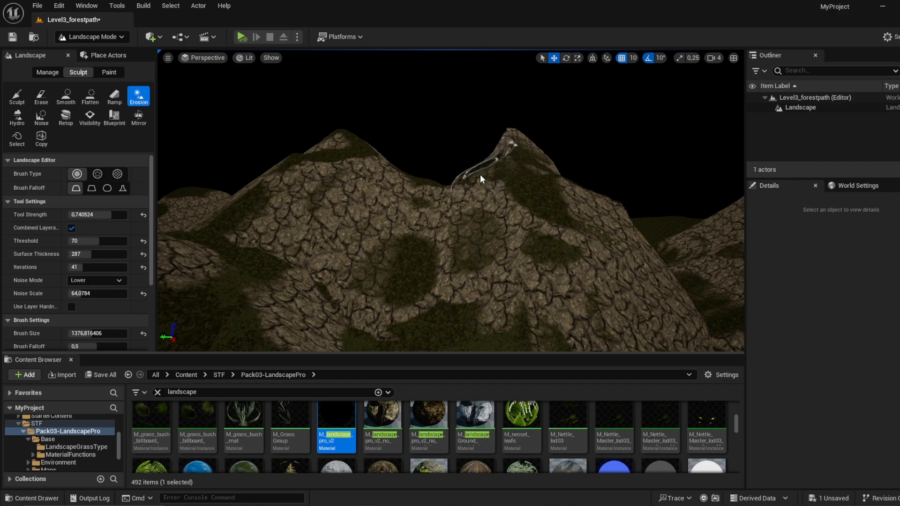
{"action": "right_click_drag", "start_coordinate": [481, 179], "coordinate": [432, 201]}
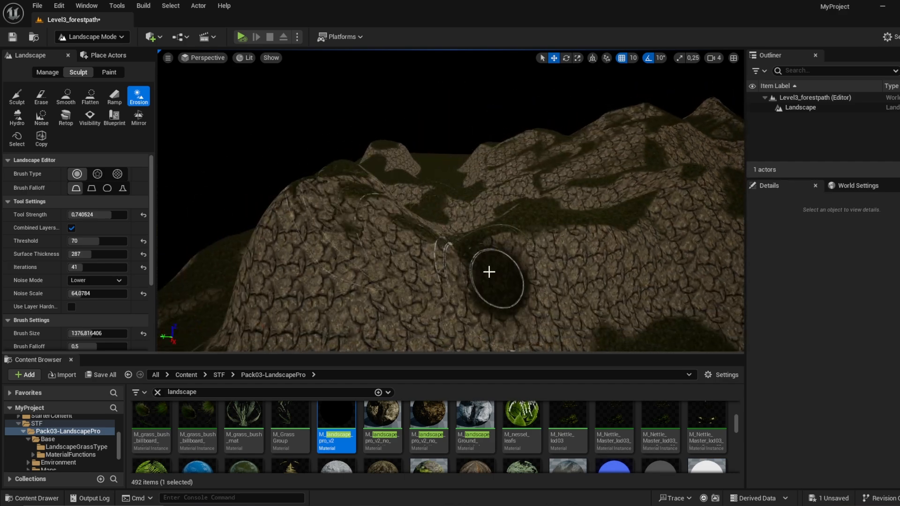
{"action": "mouse_move", "coordinate": [489, 272]}
{"action": "left_mouse_down"}
{"action": "mouse_move", "coordinate": [373, 227]}
{"action": "mouse_move", "coordinate": [352, 243]}
{"action": "mouse_move", "coordinate": [320, 213]}
{"action": "mouse_move", "coordinate": [443, 321]}
{"action": "mouse_move", "coordinate": [314, 345]}
{"action": "mouse_move", "coordinate": [279, 312]}
{"action": "left_mouse_up"}
{"action": "mouse_move", "coordinate": [286, 290]}
{"action": "right_mouse_down"}
{"action": "mouse_move", "coordinate": [370, 338]}
{"action": "mouse_move", "coordinate": [309, 328]}
{"action": "right_mouse_up"}
{"action": "mouse_move", "coordinate": [613, 185]}
{"action": "left_mouse_down"}
{"action": "mouse_move", "coordinate": [525, 234]}
{"action": "mouse_move", "coordinate": [515, 207]}
{"action": "mouse_move", "coordinate": [417, 322]}
{"action": "mouse_move", "coordinate": [485, 152]}
{"action": "mouse_move", "coordinate": [410, 211]}
{"action": "mouse_move", "coordinate": [361, 285]}
{"action": "mouse_move", "coordinate": [389, 227]}
{"action": "left_mouse_up"}
Step: Carve eroded gullies into the outer rocky slopes that border the grassy valley
{"action": "mouse_move", "coordinate": [389, 228]}
{"action": "right_mouse_down"}
{"action": "mouse_move", "coordinate": [300, 230]}
{"action": "mouse_move", "coordinate": [347, 234]}
{"action": "mouse_move", "coordinate": [370, 155]}
{"action": "mouse_move", "coordinate": [399, 174]}
{"action": "right_mouse_up"}
{"action": "mouse_move", "coordinate": [430, 199]}
{"action": "left_mouse_down"}
{"action": "mouse_move", "coordinate": [429, 306]}
{"action": "mouse_move", "coordinate": [446, 235]}
{"action": "mouse_move", "coordinate": [384, 299]}
{"action": "mouse_move", "coordinate": [335, 319]}
{"action": "left_mouse_up"}
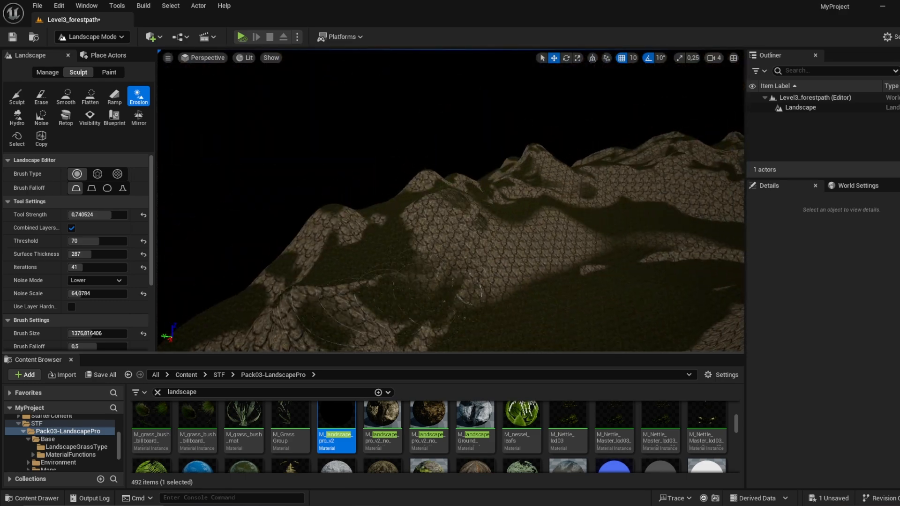
{"action": "right_click_drag", "start_coordinate": [336, 319], "coordinate": [281, 349]}
{"action": "mouse_move", "coordinate": [451, 211]}
{"action": "left_mouse_down"}
{"action": "mouse_move", "coordinate": [428, 235]}
{"action": "mouse_move", "coordinate": [453, 211]}
{"action": "mouse_move", "coordinate": [597, 178]}
{"action": "mouse_move", "coordinate": [625, 182]}
{"action": "left_mouse_up"}
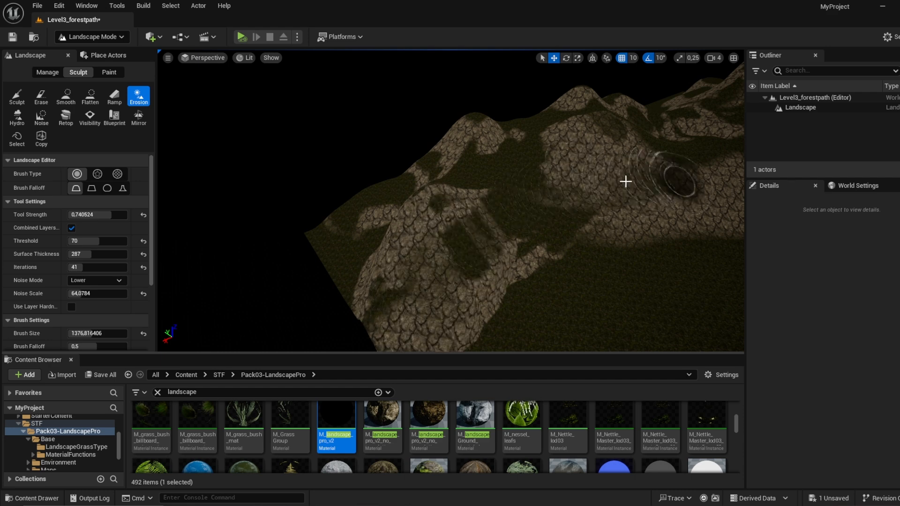
{"action": "right_click_drag", "start_coordinate": [625, 183], "coordinate": [453, 190]}
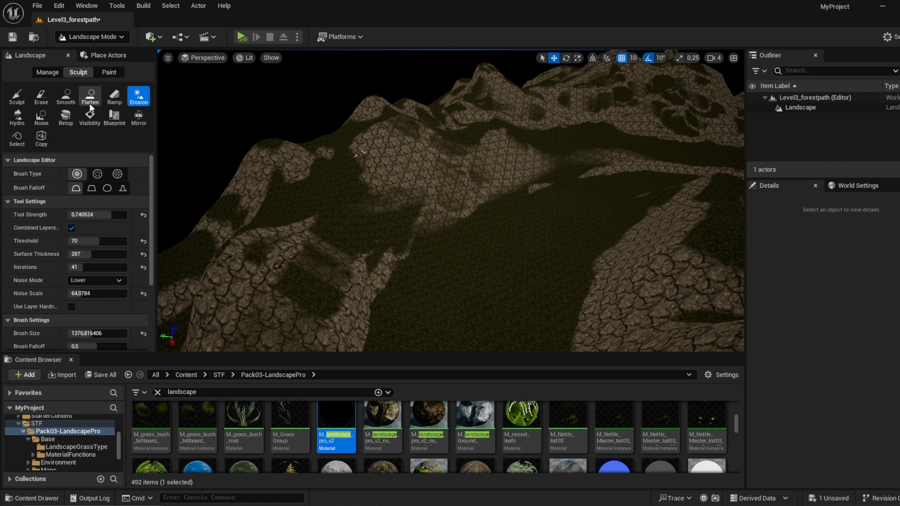
Step: Soften the eroded slopes around the grassy valley with the Smooth tool at a strength of about 0.74
{"action": "left_click", "coordinate": [65, 96]}
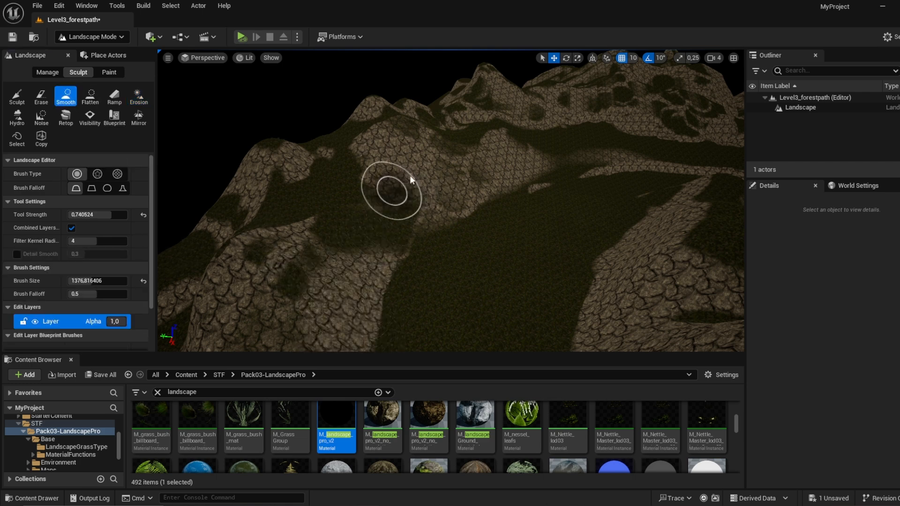
{"action": "right_click_drag", "start_coordinate": [552, 140], "coordinate": [507, 153]}
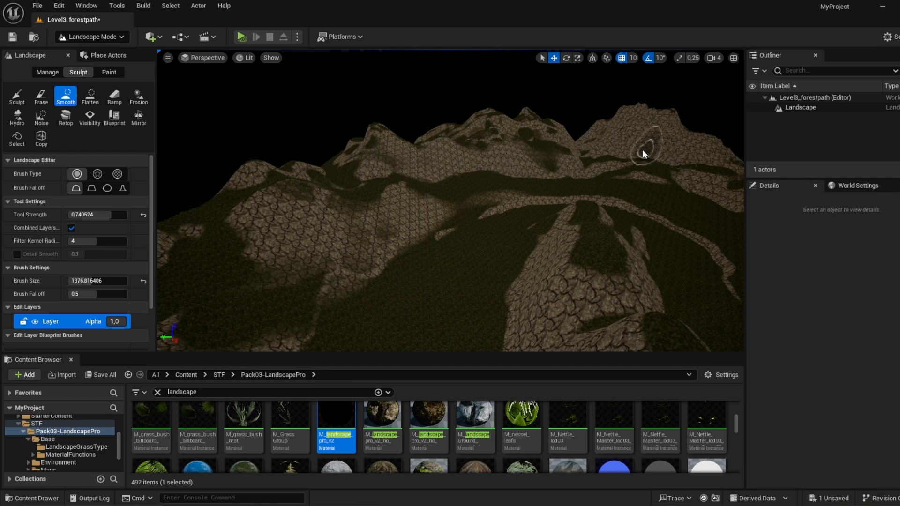
{"action": "right_click_drag", "start_coordinate": [591, 160], "coordinate": [694, 197]}
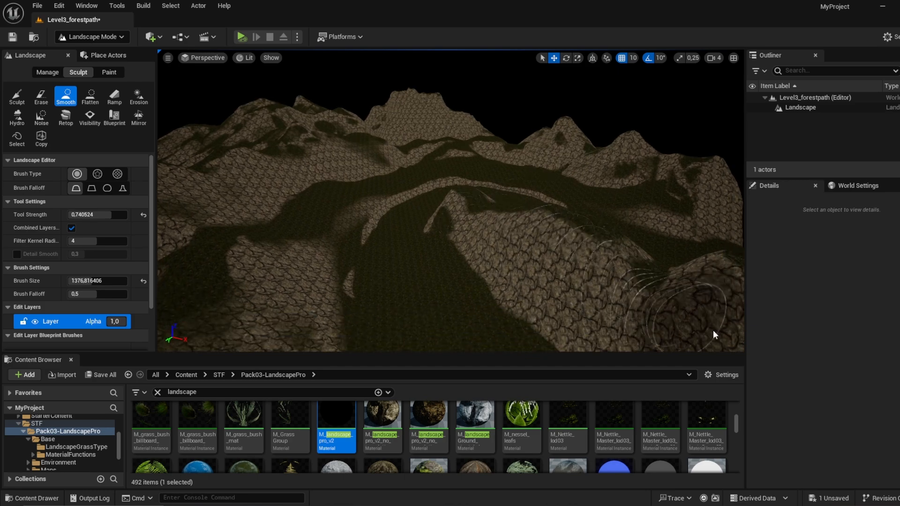
{"action": "right_click_drag", "start_coordinate": [607, 275], "coordinate": [608, 270]}
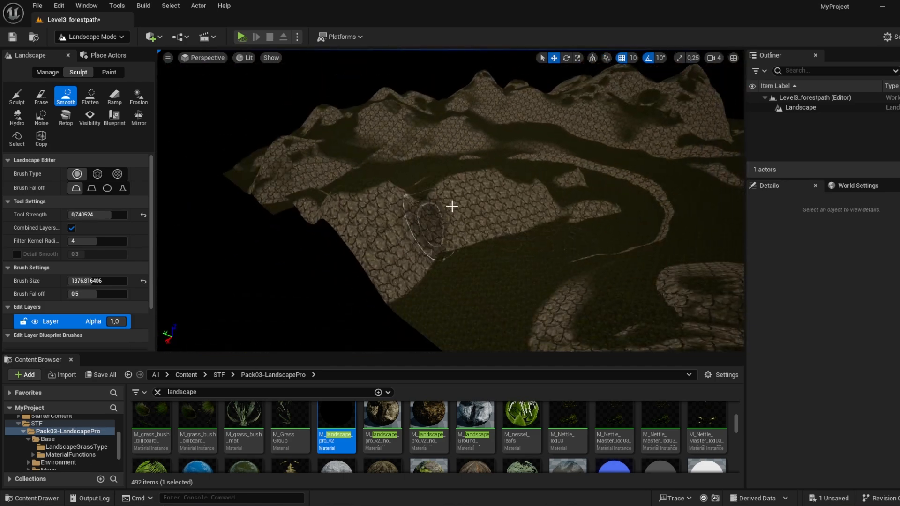
Step: Erode the crests and slopes of the rocky ridge at the landscape's near edge with the Erosion tool
{"action": "left_click", "coordinate": [141, 102]}
{"action": "left_click_drag", "start_coordinate": [381, 203], "coordinate": [510, 179]}
{"action": "mouse_move", "coordinate": [436, 193]}
{"action": "right_mouse_down"}
{"action": "mouse_move", "coordinate": [462, 195]}
{"action": "mouse_move", "coordinate": [455, 191]}
{"action": "right_mouse_up"}
{"action": "left_click_drag", "start_coordinate": [388, 149], "coordinate": [505, 171]}
{"action": "right_click_drag", "start_coordinate": [666, 202], "coordinate": [699, 206]}
{"action": "right_click_drag", "start_coordinate": [476, 205], "coordinate": [490, 237]}
{"action": "left_click_drag", "start_coordinate": [540, 183], "coordinate": [597, 241]}
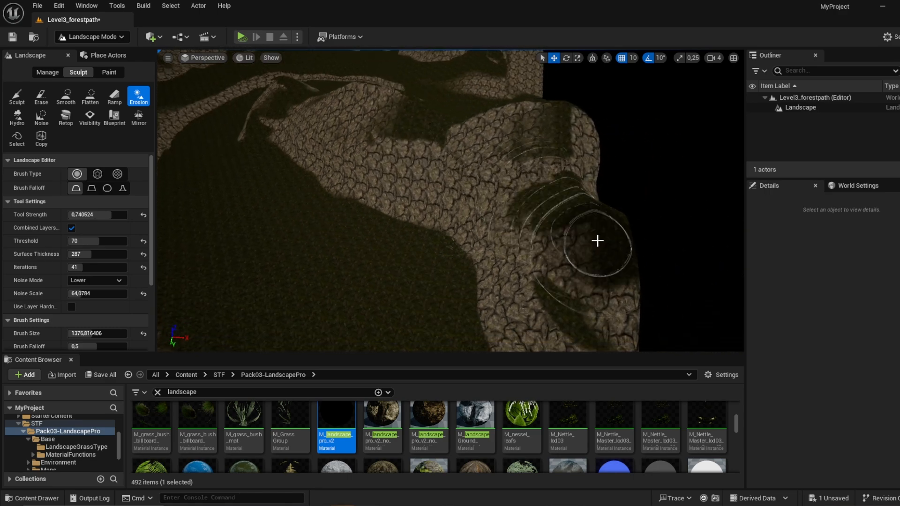
{"action": "mouse_move", "coordinate": [597, 242]}
{"action": "right_mouse_down"}
{"action": "mouse_move", "coordinate": [544, 244]}
{"action": "mouse_move", "coordinate": [483, 202]}
{"action": "mouse_move", "coordinate": [603, 235]}
{"action": "mouse_move", "coordinate": [610, 219]}
{"action": "right_mouse_up"}
Step: Switch to Selection Mode, search all content for "good" and place BP_GoodSky in the level above the valley
{"action": "left_click", "coordinate": [103, 40]}
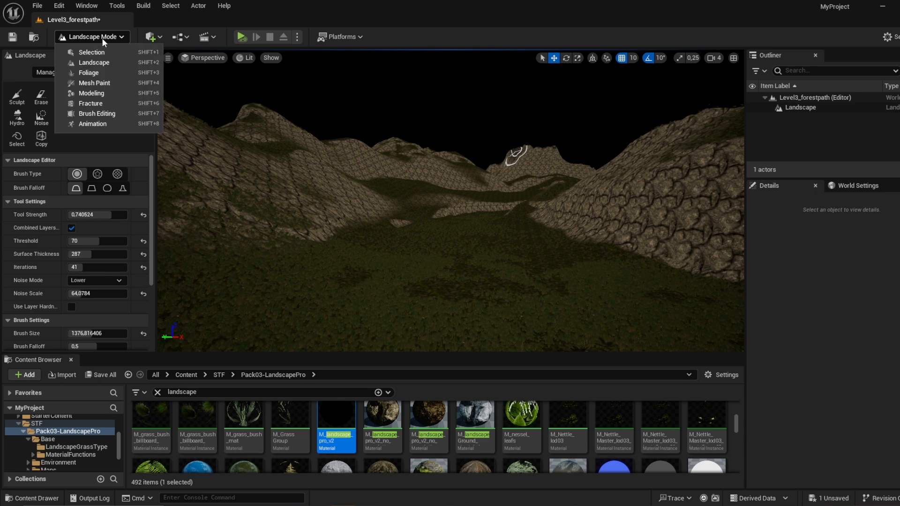
{"action": "left_click", "coordinate": [105, 50]}
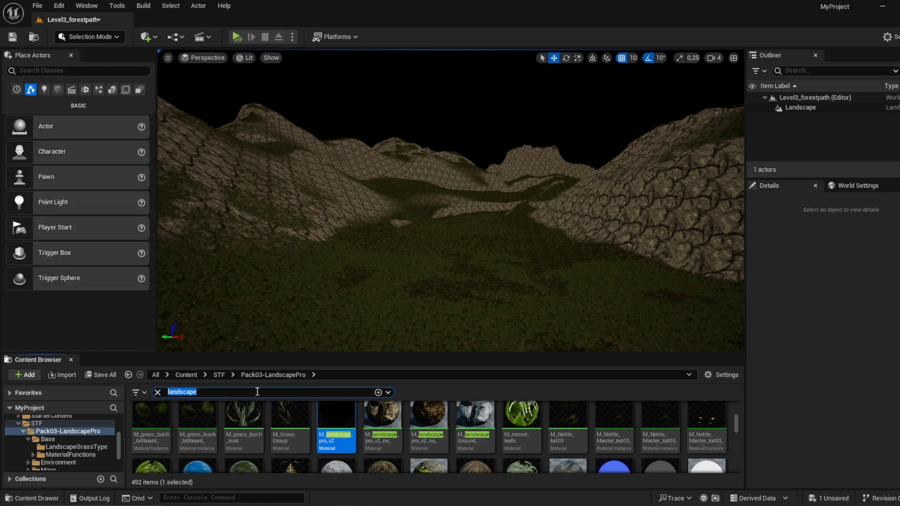
{"action": "left_click", "coordinate": [193, 374]}
{"action": "left_click", "coordinate": [151, 422]}
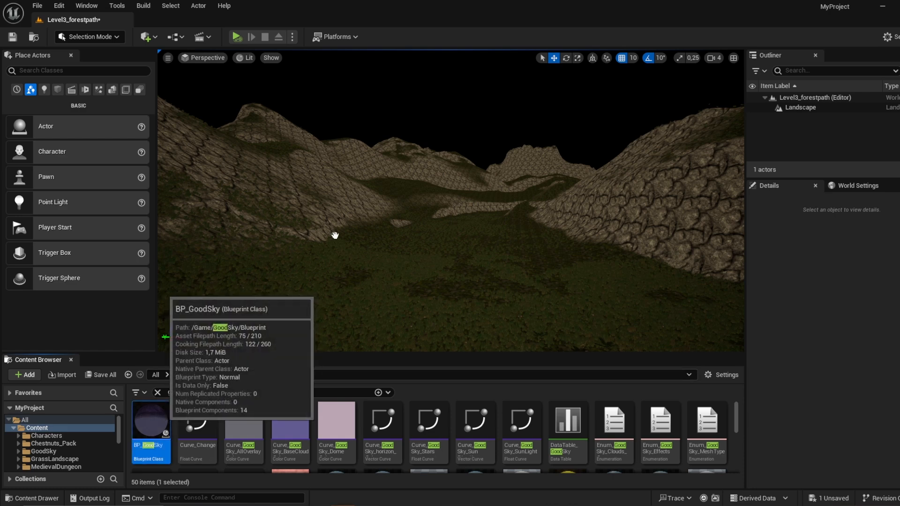
{"action": "left_click_drag", "start_coordinate": [335, 235], "coordinate": [486, 168]}
{"action": "left_click_drag", "start_coordinate": [492, 242], "coordinate": [590, 283]}
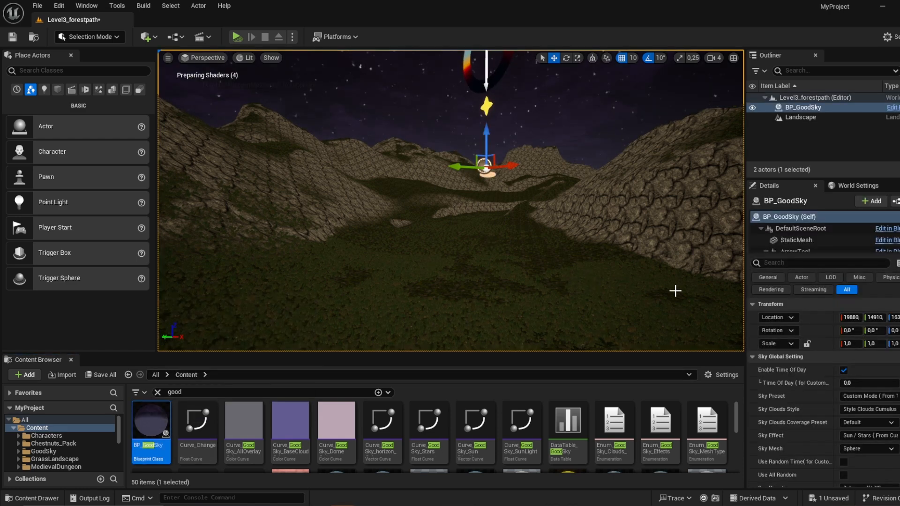
Step: Set BP_GoodSky's clouds coverage preset to Middle and its sky mesh to Sphere
{"action": "left_click", "coordinate": [863, 411]}
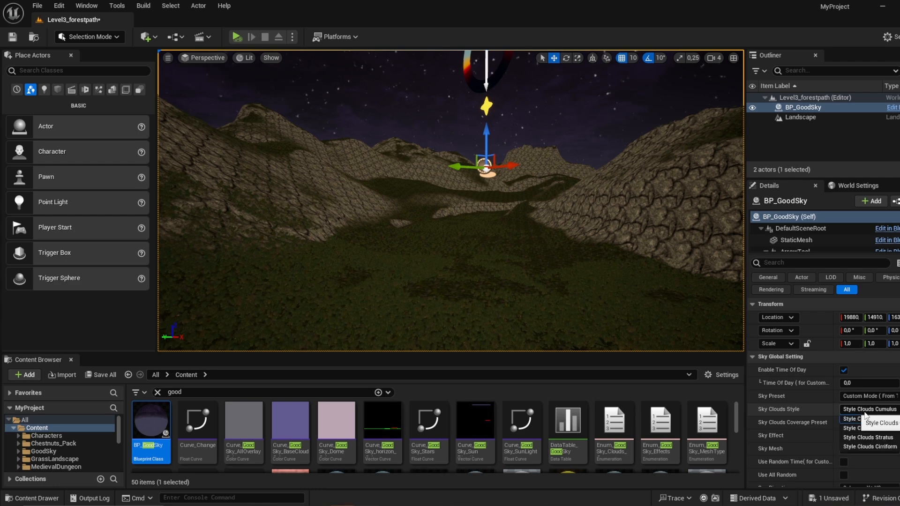
{"action": "left_click", "coordinate": [876, 423]}
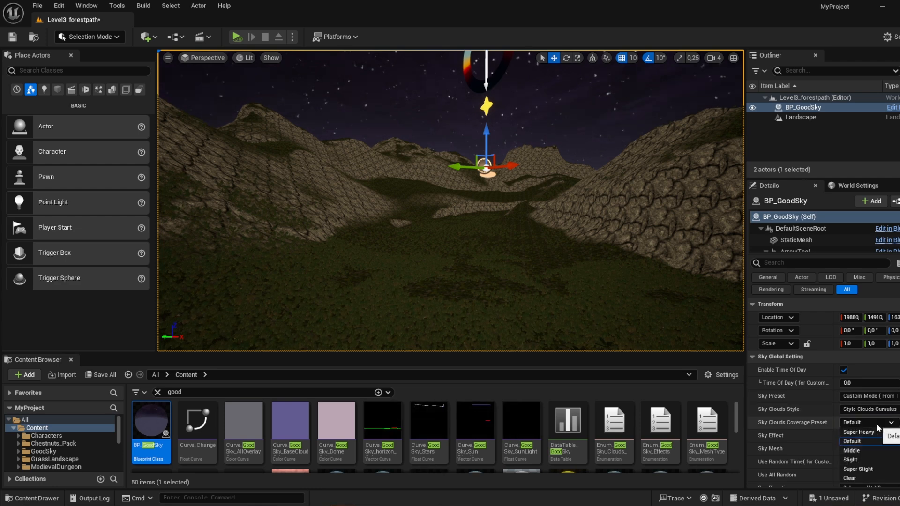
{"action": "left_click", "coordinate": [874, 451]}
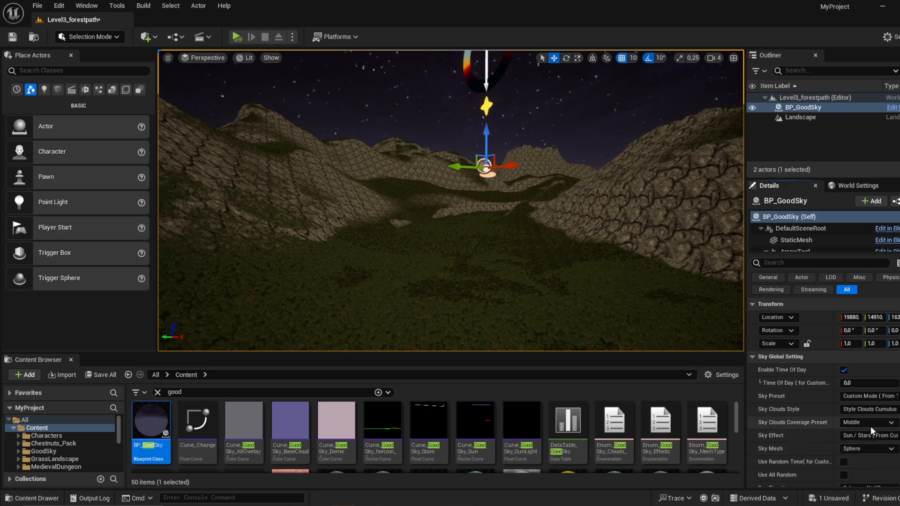
{"action": "left_click", "coordinate": [870, 449]}
{"action": "left_click", "coordinate": [869, 450]}
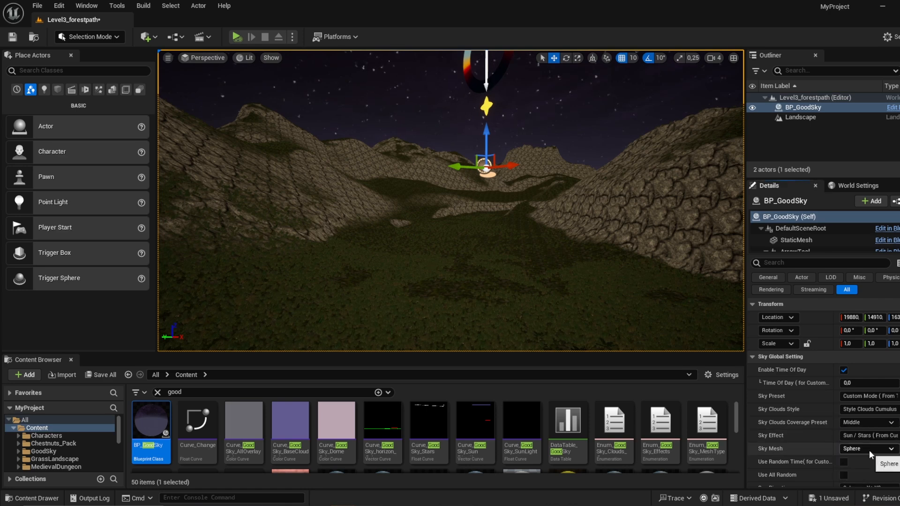
{"action": "left_click", "coordinate": [868, 449]}
{"action": "left_click", "coordinate": [867, 451]}
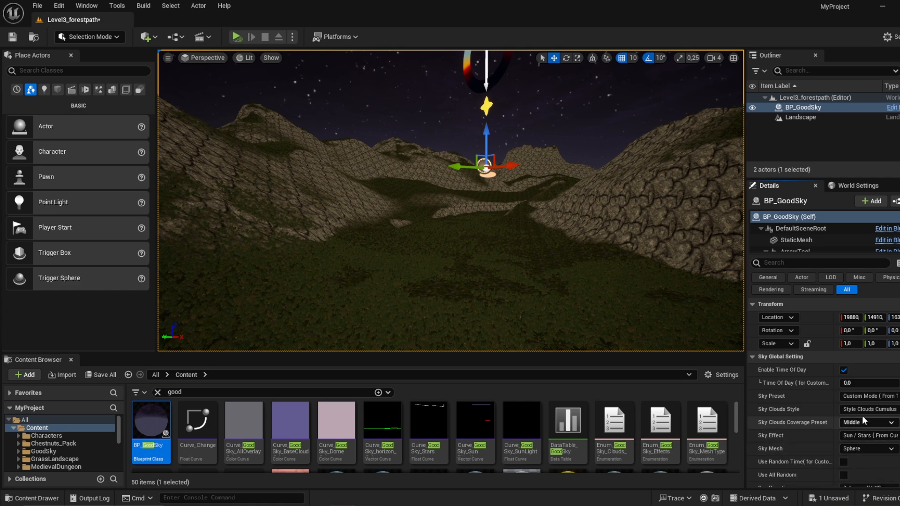
Step: Try the Style UE4 Default Sky preset on BP_GoodSky and settle on Style UDK Morning Sky
{"action": "left_click", "coordinate": [862, 397]}
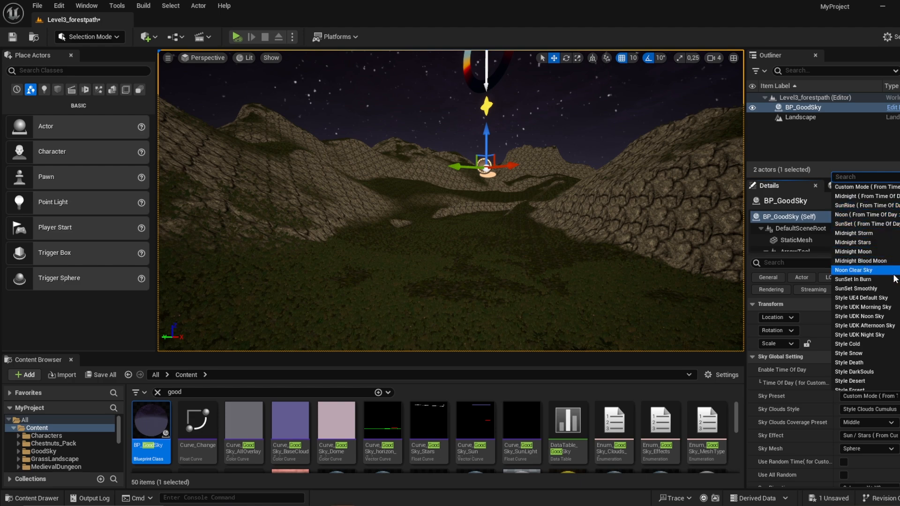
{"action": "left_click", "coordinate": [862, 298]}
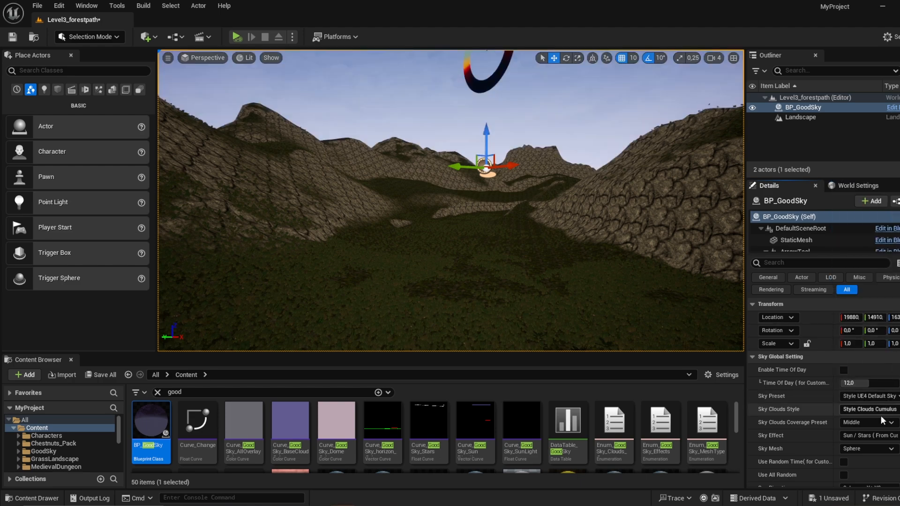
{"action": "left_click", "coordinate": [881, 398]}
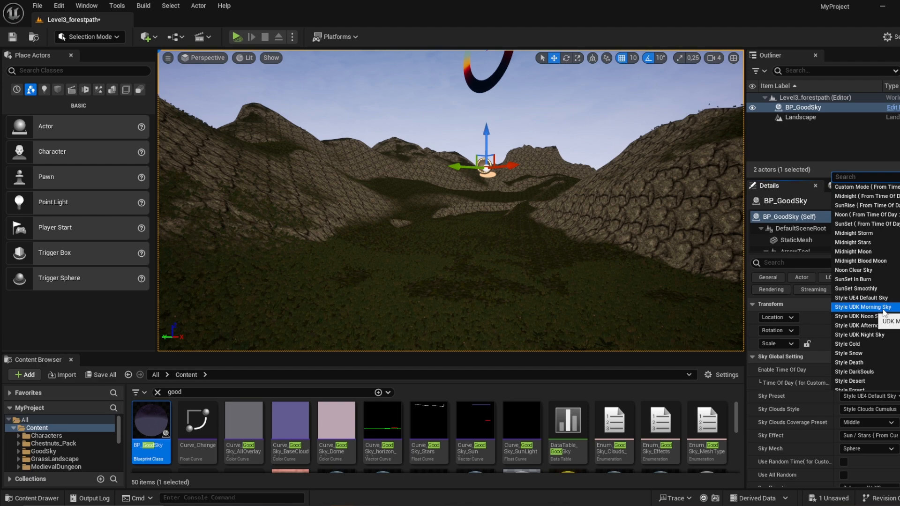
{"action": "left_click", "coordinate": [885, 312]}
Step: Place a Directional Light and a Sky Light in the level above the grassy valley floor
{"action": "right_click_drag", "start_coordinate": [596, 253], "coordinate": [647, 256]}
{"action": "left_click", "coordinate": [43, 90]}
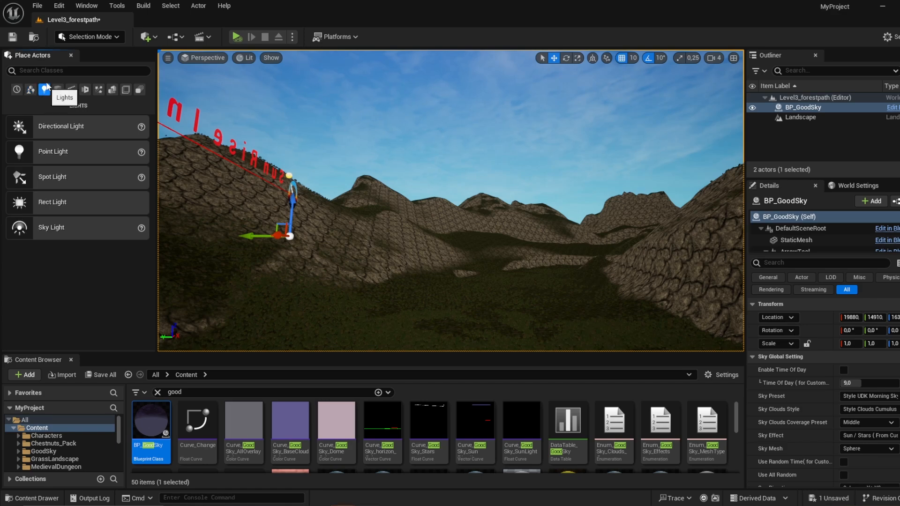
{"action": "left_click_drag", "start_coordinate": [51, 125], "coordinate": [541, 307]}
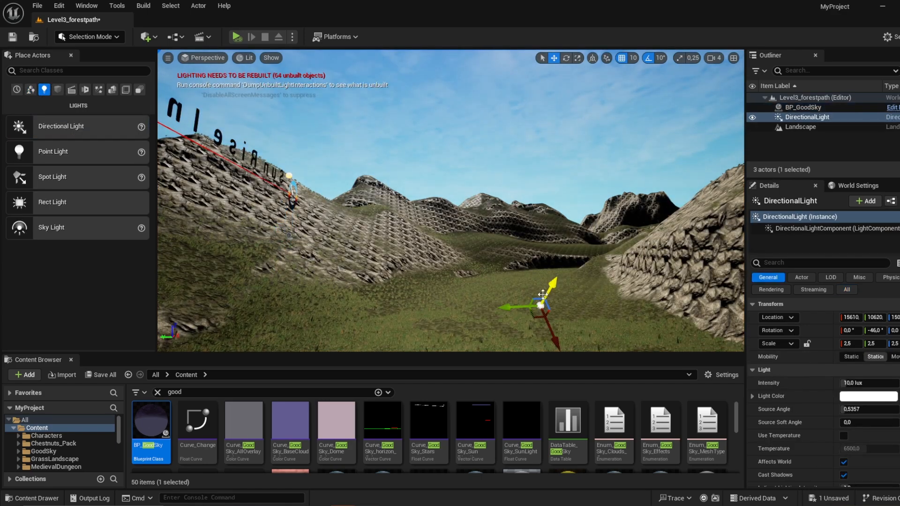
{"action": "right_click_drag", "start_coordinate": [541, 306], "coordinate": [573, 361]}
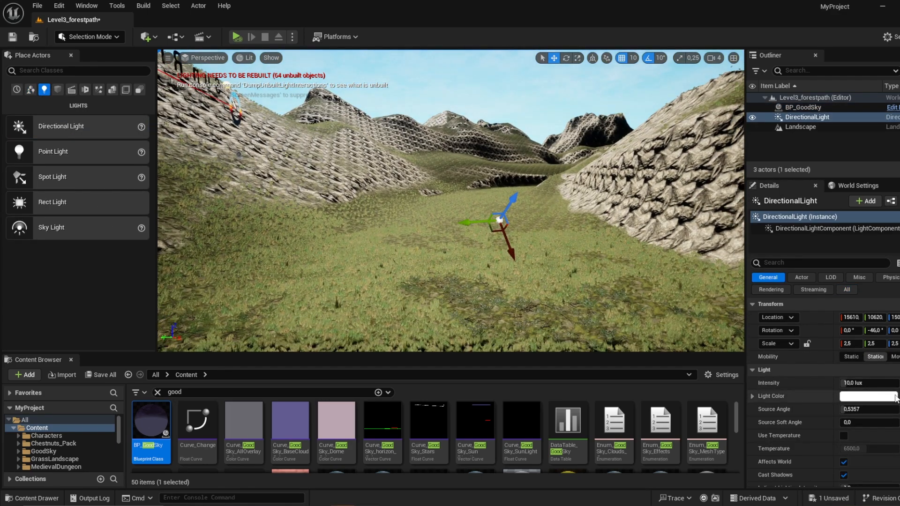
{"action": "left_click_drag", "start_coordinate": [76, 229], "coordinate": [546, 307]}
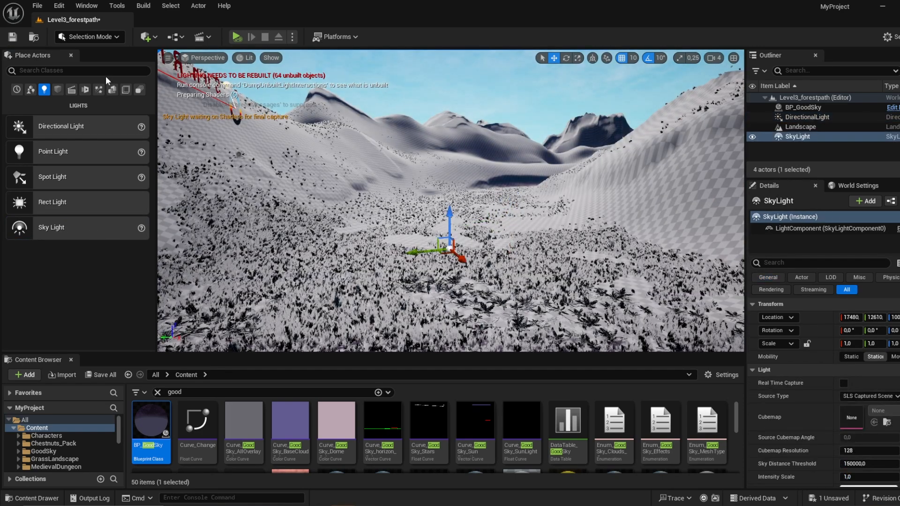
Step: Place a Player Start on the grass between the two rocky slopes at the end of the valley
{"action": "right_click_drag", "start_coordinate": [411, 187], "coordinate": [663, 200]}
{"action": "key", "text": "s"}
{"action": "key", "text": "w"}
{"action": "key", "text": "w"}
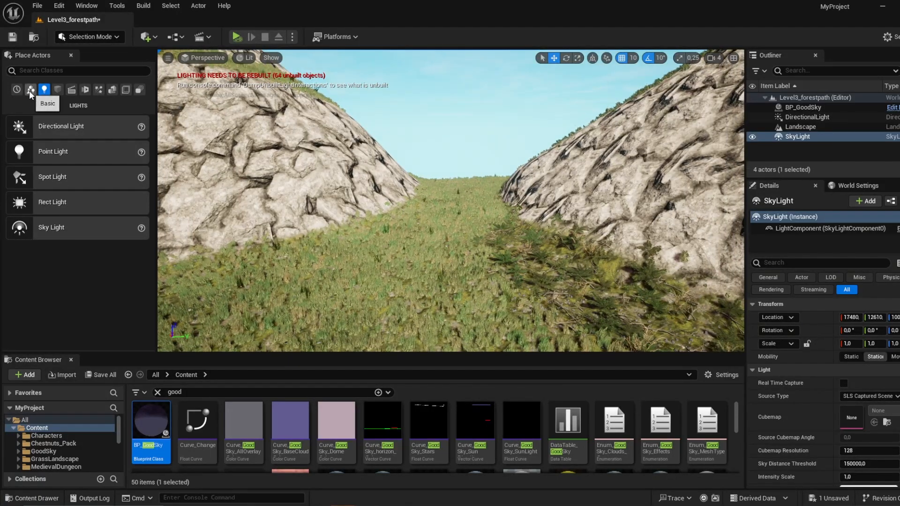
{"action": "left_click", "coordinate": [30, 92]}
{"action": "left_click_drag", "start_coordinate": [69, 229], "coordinate": [357, 219]}
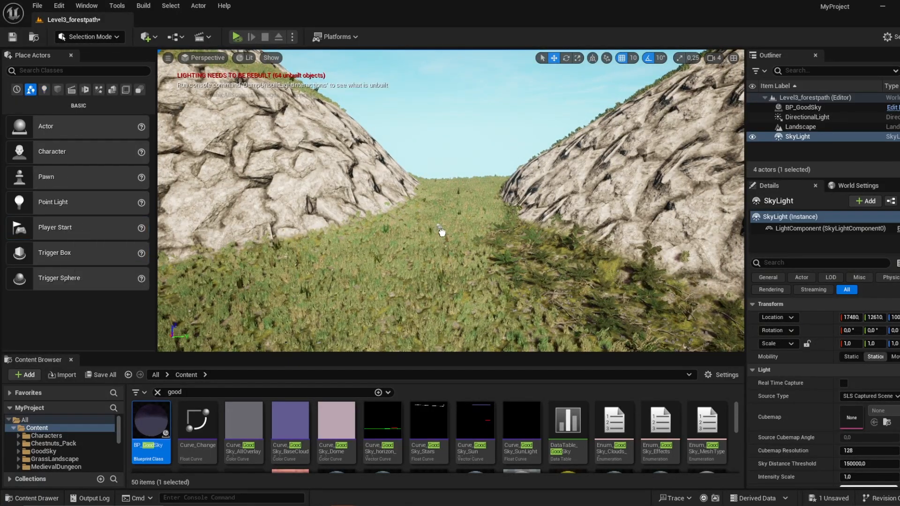
{"action": "left_click_drag", "start_coordinate": [442, 233], "coordinate": [448, 231]}
{"action": "key", "text": "w"}
{"action": "right_click_drag", "start_coordinate": [440, 241], "coordinate": [450, 231]}
{"action": "scroll", "coordinate": [450, 232], "scroll_direction": "down", "scroll_amount": 3}
{"action": "key", "text": "s"}
{"action": "left_click_drag", "start_coordinate": [450, 232], "coordinate": [483, 232]}
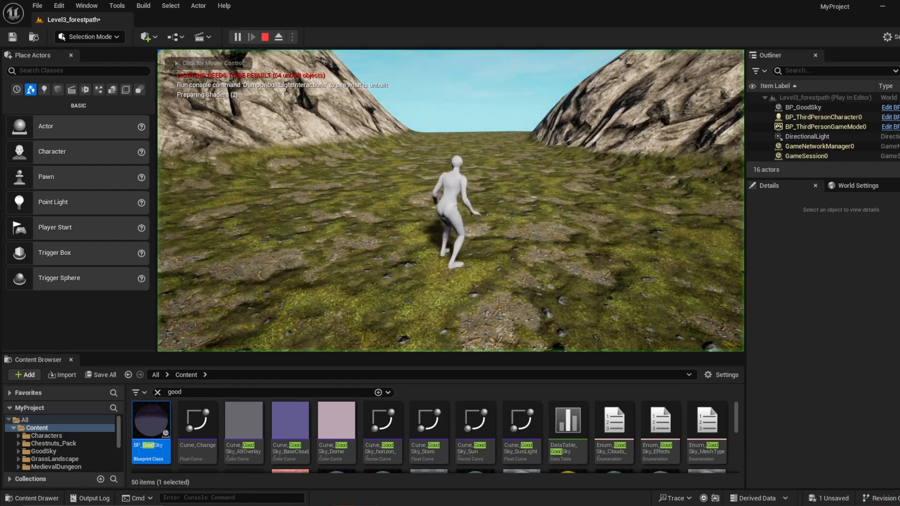
Step: Play the level in the viewport, run the character through the grassy valley and end the play session
{"action": "left_click", "coordinate": [482, 163]}
{"action": "key", "text": "w"}
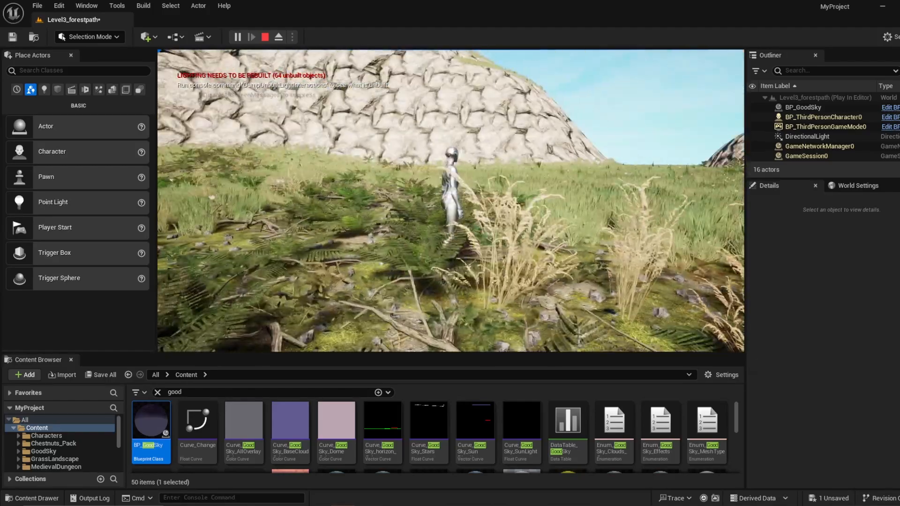
{"action": "key", "text": "Escape"}
Step: Switch to Landscape Mode's Paint tool and choose Layer_3_no_plants as the target layer
{"action": "right_click_drag", "start_coordinate": [451, 201], "coordinate": [525, 282]}
{"action": "right_click_drag", "start_coordinate": [310, 75], "coordinate": [317, 116]}
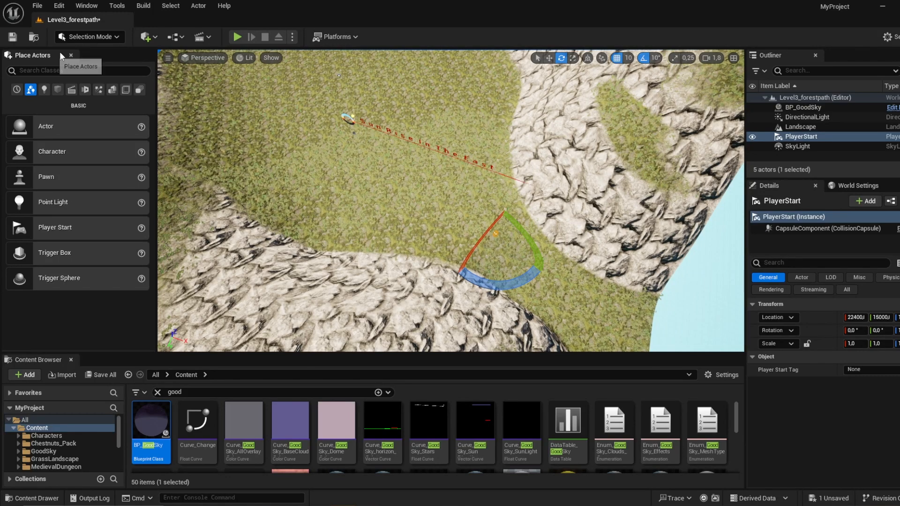
{"action": "left_click", "coordinate": [90, 36]}
{"action": "left_click", "coordinate": [113, 65]}
{"action": "right_click_drag", "start_coordinate": [364, 175], "coordinate": [356, 144]}
{"action": "left_click", "coordinate": [110, 73]}
{"action": "scroll", "coordinate": [101, 300], "scroll_direction": "down", "scroll_amount": 5}
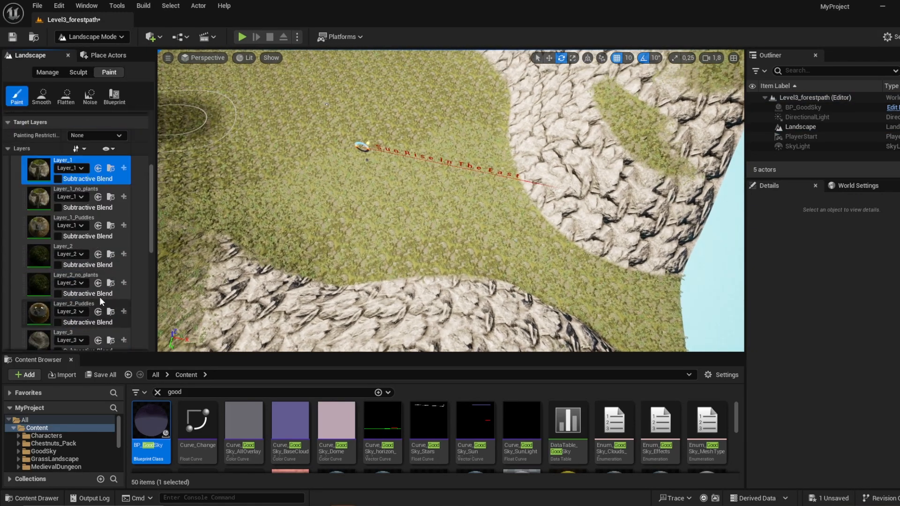
{"action": "left_click", "coordinate": [43, 259]}
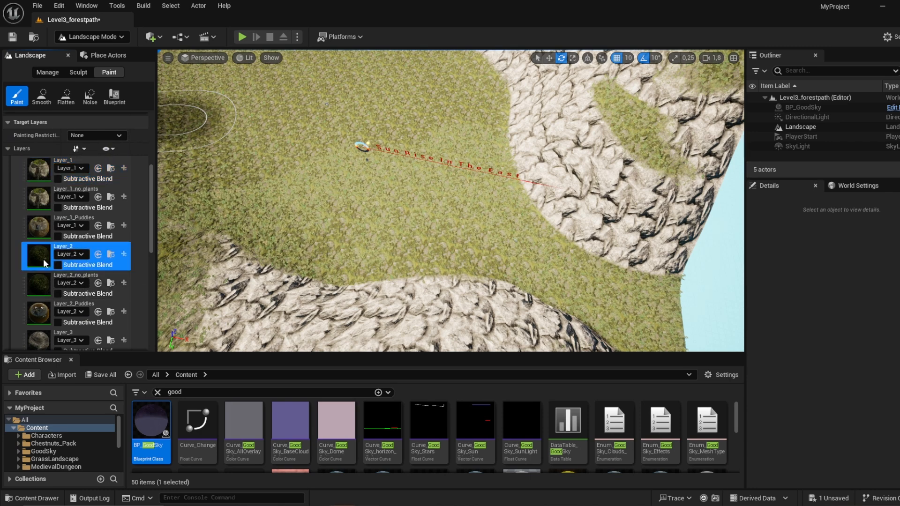
{"action": "scroll", "coordinate": [56, 282], "scroll_direction": "down", "scroll_amount": 1}
{"action": "scroll", "coordinate": [57, 282], "scroll_direction": "down", "scroll_amount": 1}
{"action": "left_click", "coordinate": [42, 280]}
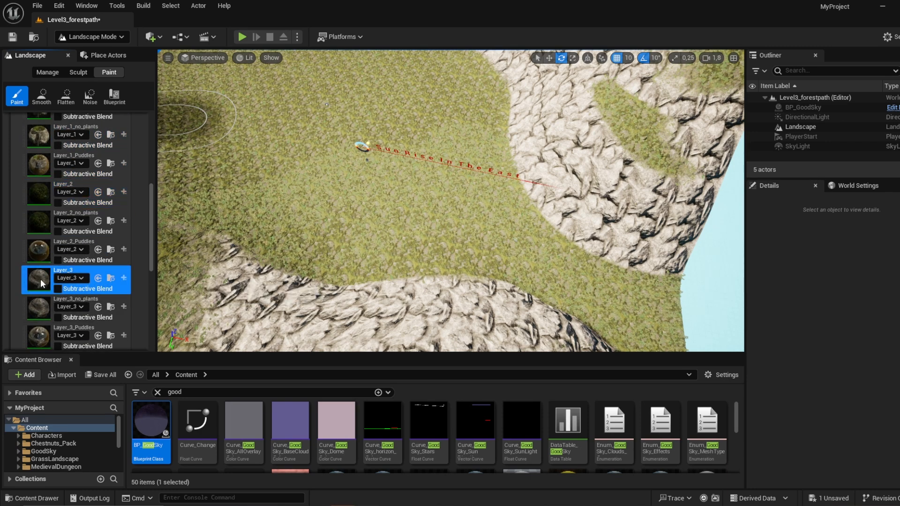
{"action": "left_click", "coordinate": [40, 308]}
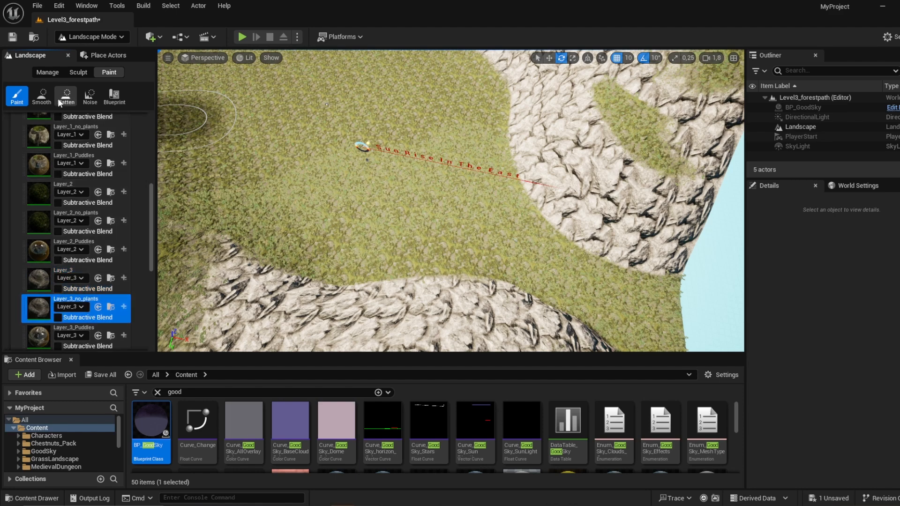
Step: Paint a winding Layer_3_no_plants path along the valley and around the central rocky ridge, with strength about 0.58 and brush size about 415
{"action": "scroll", "coordinate": [85, 124], "scroll_direction": "up", "scroll_amount": 10}
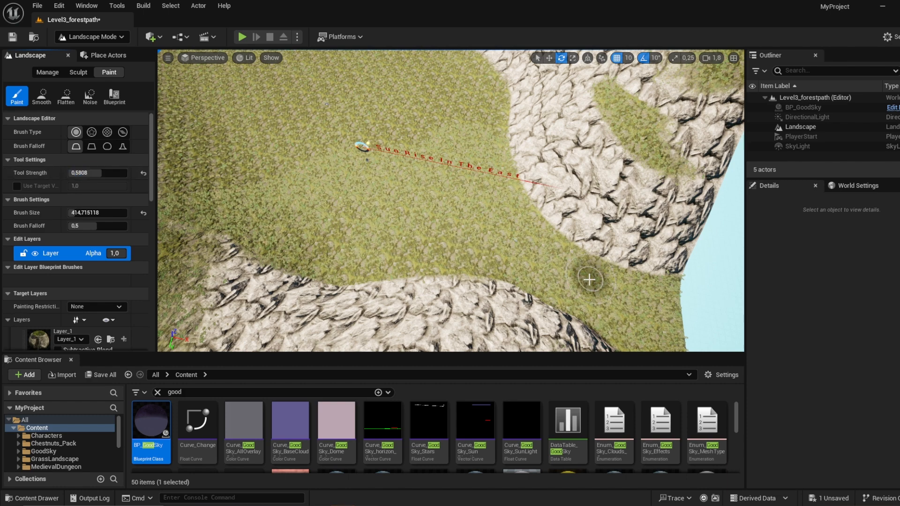
{"action": "left_click_drag", "start_coordinate": [590, 279], "coordinate": [540, 264]}
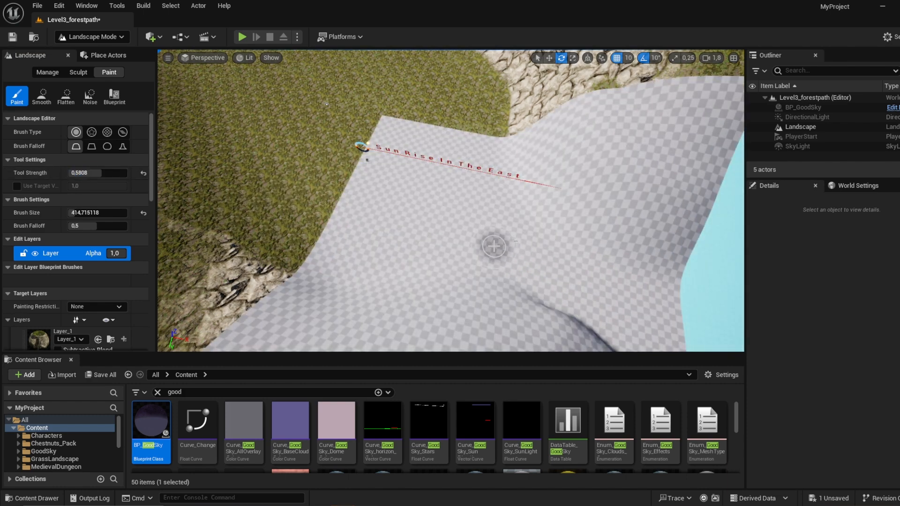
{"action": "left_click_drag", "start_coordinate": [494, 247], "coordinate": [483, 240]}
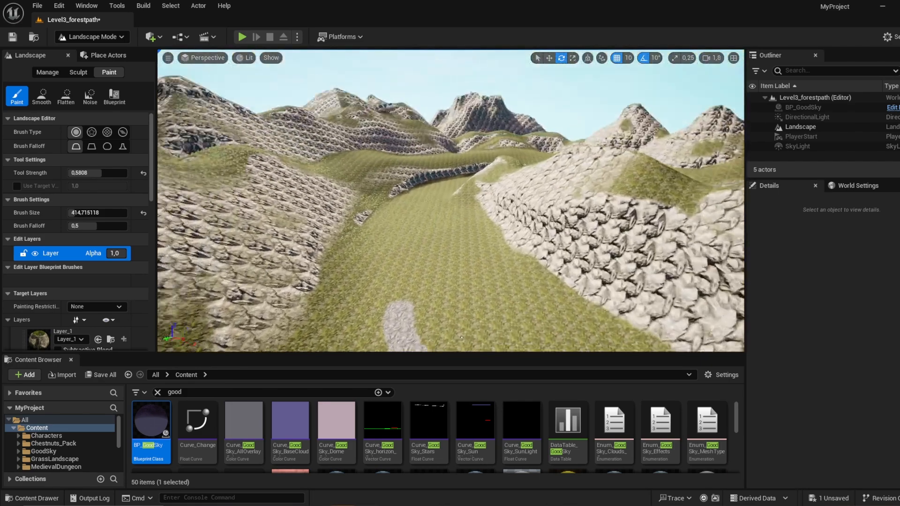
{"action": "right_click_drag", "start_coordinate": [410, 282], "coordinate": [411, 308]}
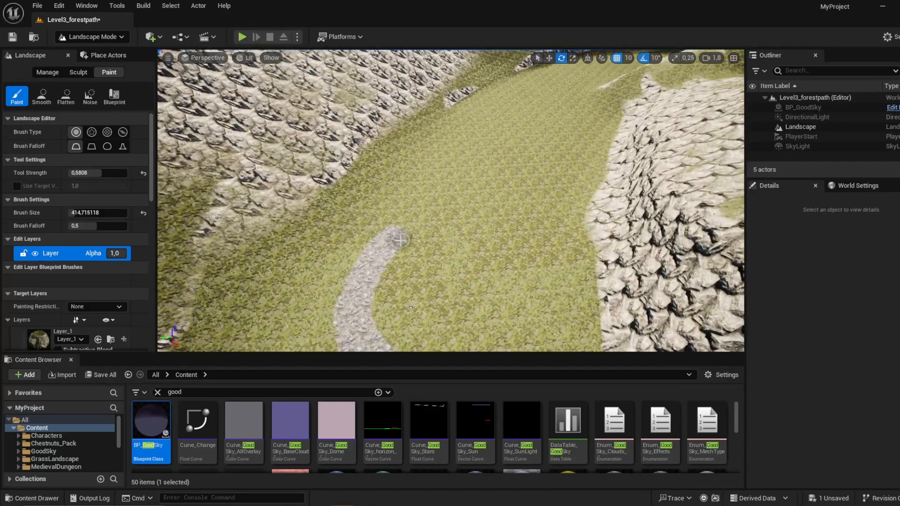
{"action": "left_click_drag", "start_coordinate": [398, 239], "coordinate": [483, 211]}
{"action": "left_click_drag", "start_coordinate": [546, 101], "coordinate": [558, 82]}
{"action": "right_click_drag", "start_coordinate": [558, 82], "coordinate": [570, 70]}
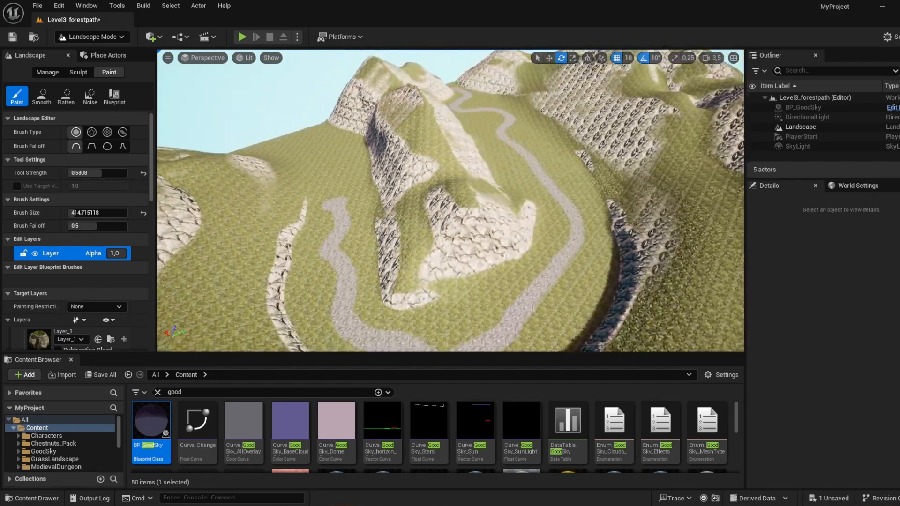
Step: Choose Layer_1_Puddles as the target layer and set the tool strength to 0.34 and the brush size to about 319
{"action": "right_click_drag", "start_coordinate": [452, 200], "coordinate": [394, 201]}
{"action": "key", "text": "d"}
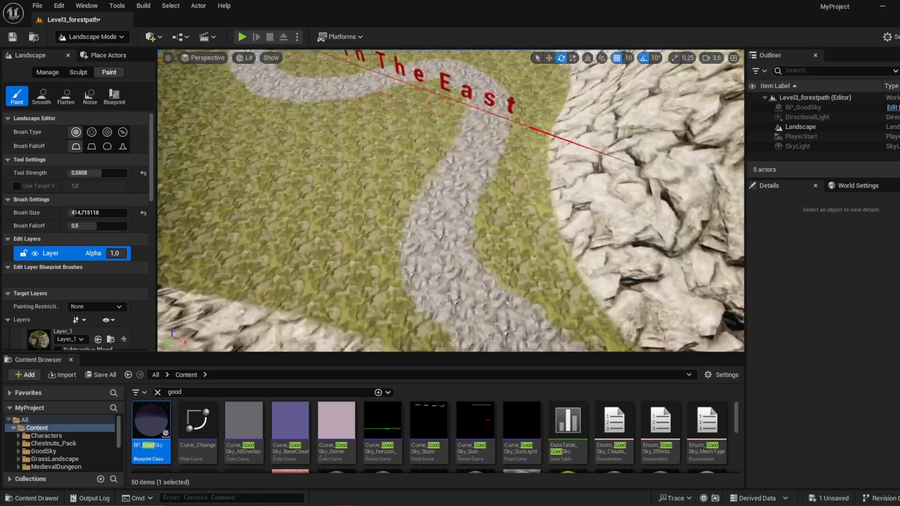
{"action": "key", "text": "w"}
{"action": "right_click_drag", "start_coordinate": [451, 201], "coordinate": [445, 185]}
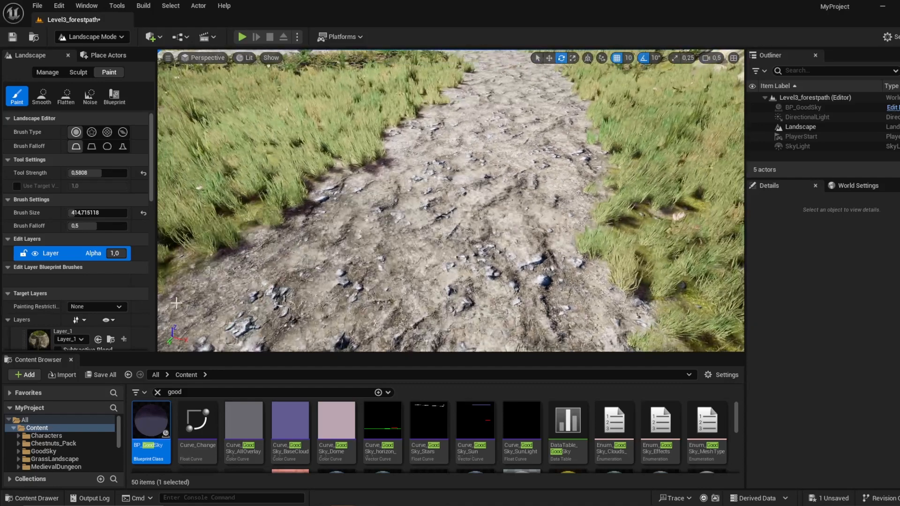
{"action": "scroll", "coordinate": [66, 334], "scroll_direction": "down", "scroll_amount": 5}
{"action": "left_click", "coordinate": [41, 242]}
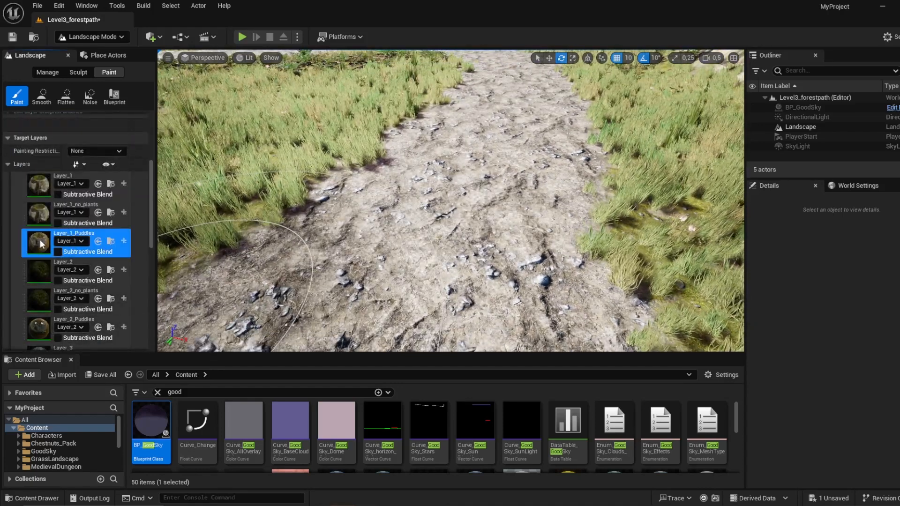
{"action": "scroll", "coordinate": [86, 184], "scroll_direction": "up", "scroll_amount": 5}
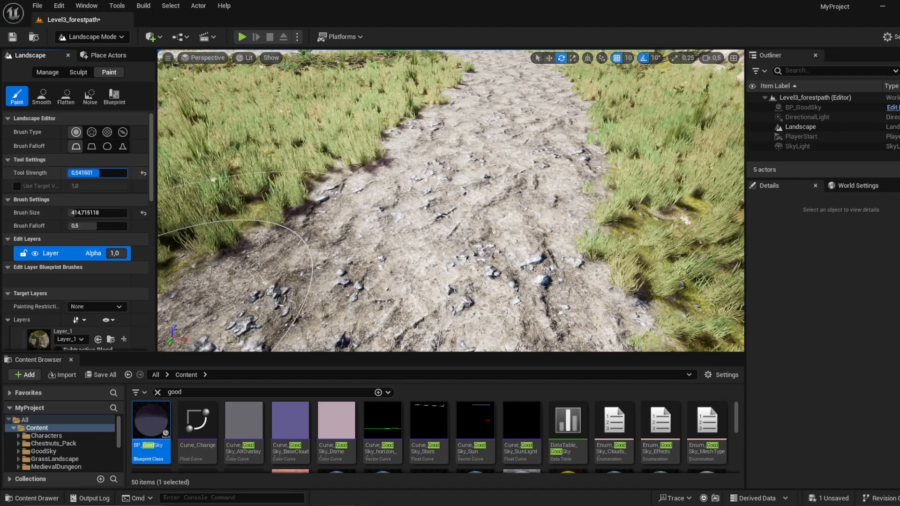
{"action": "left_click_drag", "start_coordinate": [90, 174], "coordinate": [87, 173]}
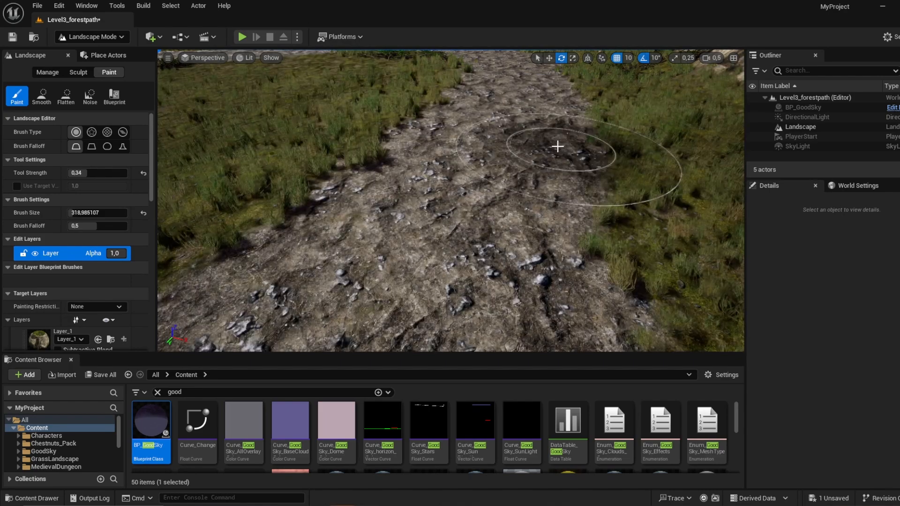
Step: Paint scattered Layer_1_Puddles patches on the first bends of the path near its starting end
{"action": "left_click_drag", "start_coordinate": [469, 211], "coordinate": [462, 291]}
{"action": "right_click_drag", "start_coordinate": [469, 88], "coordinate": [485, 73]}
{"action": "key", "text": "s"}
{"action": "scroll", "coordinate": [469, 88], "scroll_direction": "up", "scroll_amount": 5}
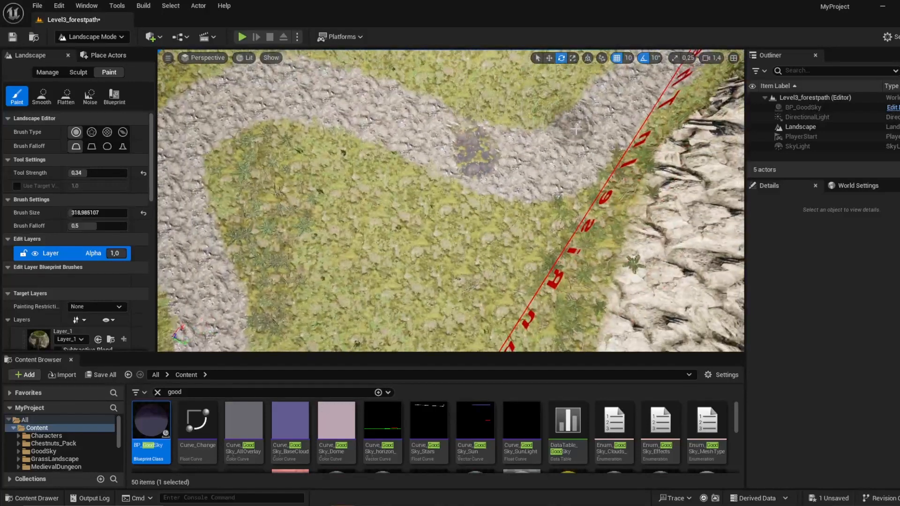
{"action": "right_click_drag", "start_coordinate": [336, 149], "coordinate": [343, 180]}
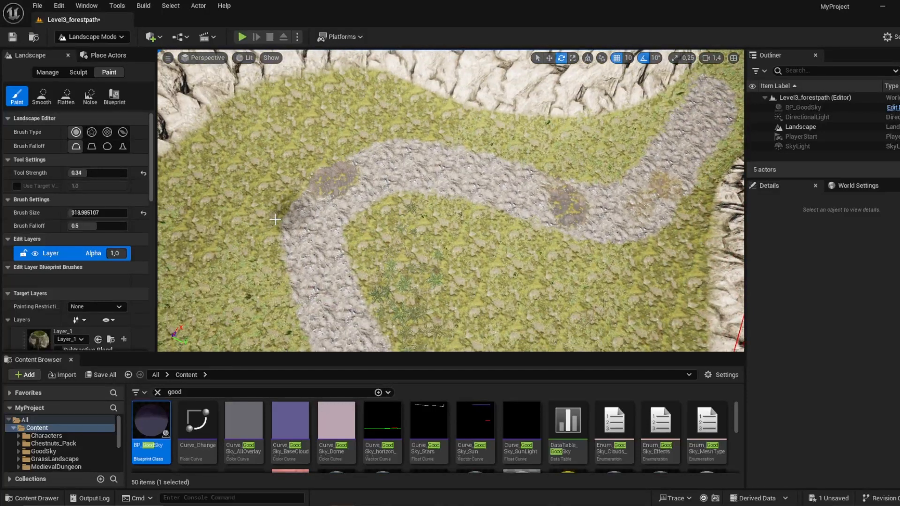
{"action": "right_click_drag", "start_coordinate": [236, 209], "coordinate": [303, 223]}
Step: Paint further Layer_1_Puddles patches beside and on the path, up to its loop around the central rocky ridge
{"action": "right_click_drag", "start_coordinate": [414, 221], "coordinate": [472, 225]}
{"action": "left_click_drag", "start_coordinate": [443, 295], "coordinate": [455, 188]}
{"action": "left_click", "coordinate": [458, 151]}
{"action": "right_click_drag", "start_coordinate": [428, 265], "coordinate": [342, 244]}
{"action": "mouse_move", "coordinate": [454, 224]}
{"action": "left_mouse_down"}
{"action": "mouse_move", "coordinate": [463, 191]}
{"action": "mouse_move", "coordinate": [461, 215]}
{"action": "left_mouse_up"}
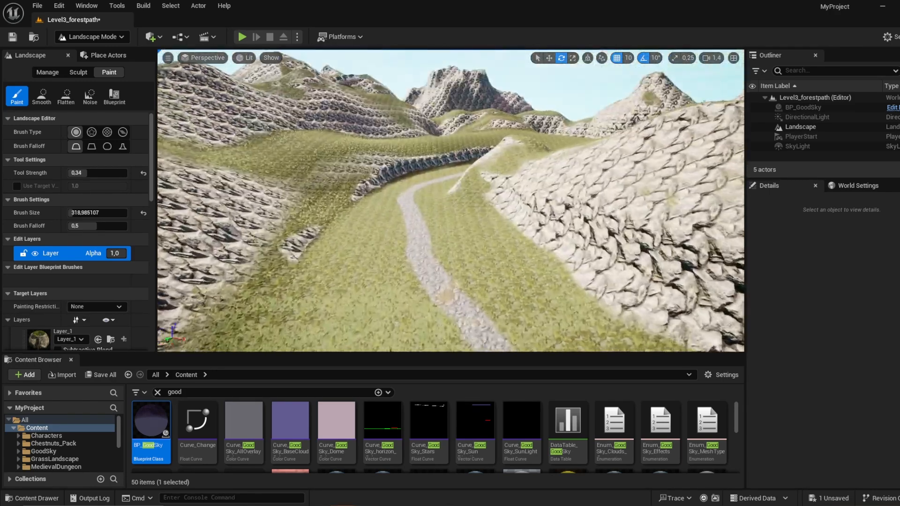
{"action": "right_click_drag", "start_coordinate": [447, 295], "coordinate": [516, 328]}
{"action": "scroll", "coordinate": [450, 338], "scroll_direction": "up", "scroll_amount": 8}
{"action": "key", "text": "s"}
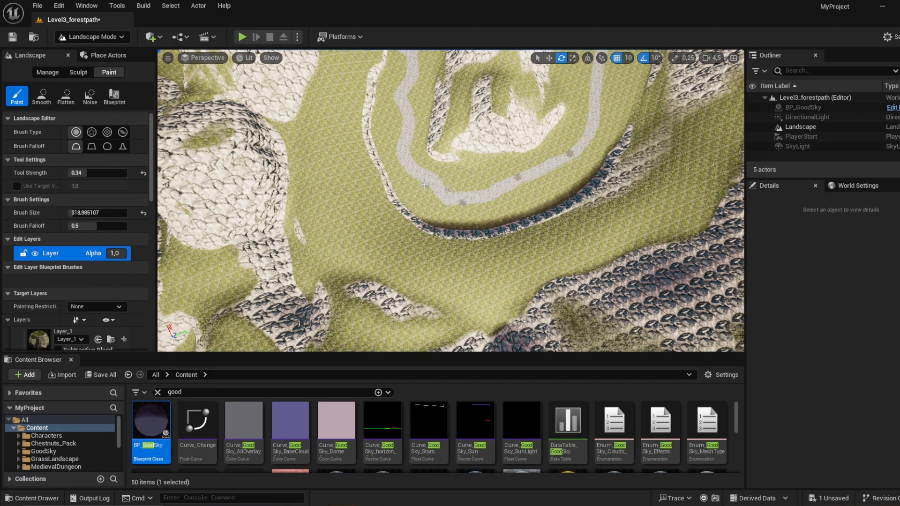
{"action": "right_click_drag", "start_coordinate": [402, 86], "coordinate": [402, 56]}
Step: Choose Layer_6 as the target layer and set the tool strength to about 0.16
{"action": "scroll", "coordinate": [39, 298], "scroll_direction": "down", "scroll_amount": 10}
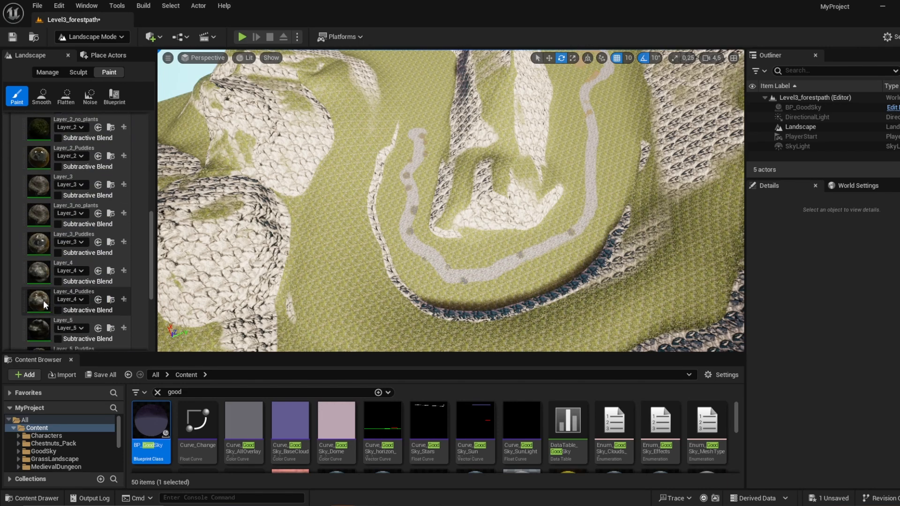
{"action": "scroll", "coordinate": [44, 302], "scroll_direction": "down", "scroll_amount": 3}
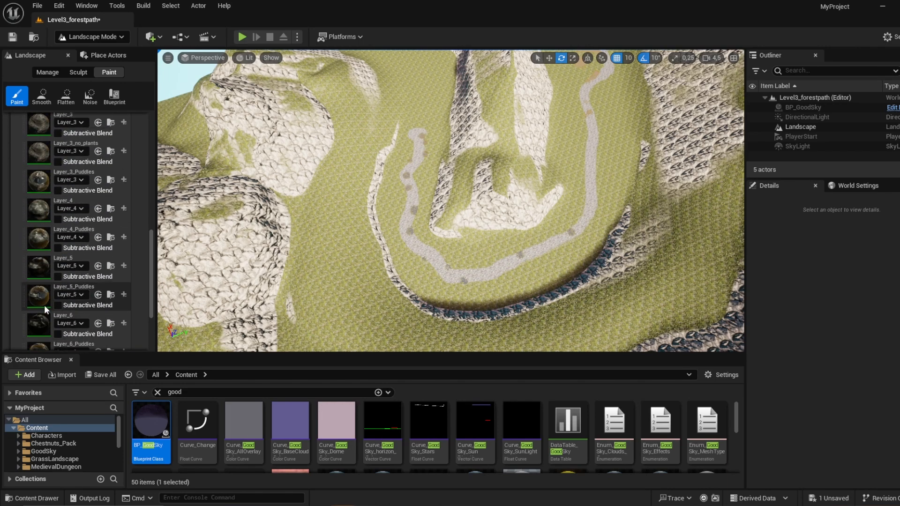
{"action": "left_click", "coordinate": [40, 329]}
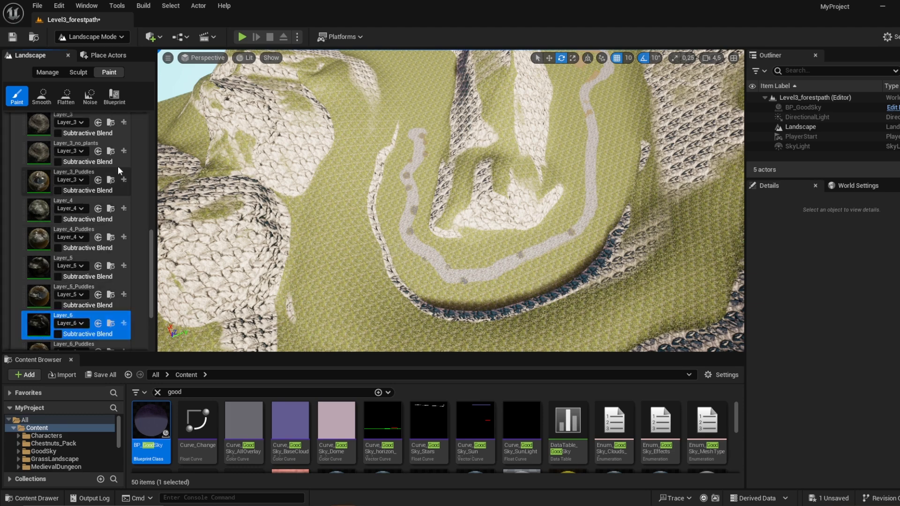
{"action": "scroll", "coordinate": [124, 162], "scroll_direction": "up", "scroll_amount": 15}
{"action": "left_click", "coordinate": [79, 172]}
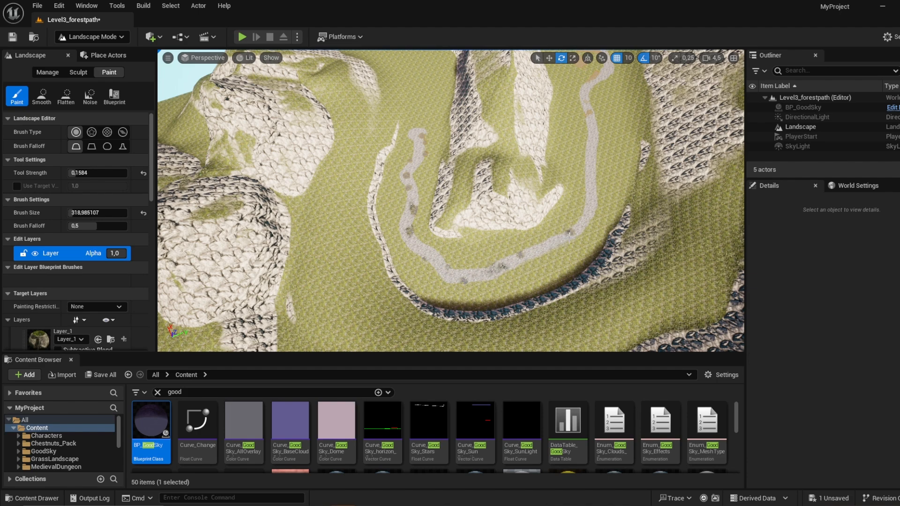
Step: Paint faint dark Layer_6 patches at intervals along the path, through its bends to the far end between the rock walls
{"action": "left_click", "coordinate": [586, 212]}
{"action": "mouse_move", "coordinate": [448, 231]}
{"action": "right_mouse_down"}
{"action": "mouse_move", "coordinate": [449, 169]}
{"action": "mouse_move", "coordinate": [449, 232]}
{"action": "right_mouse_up"}
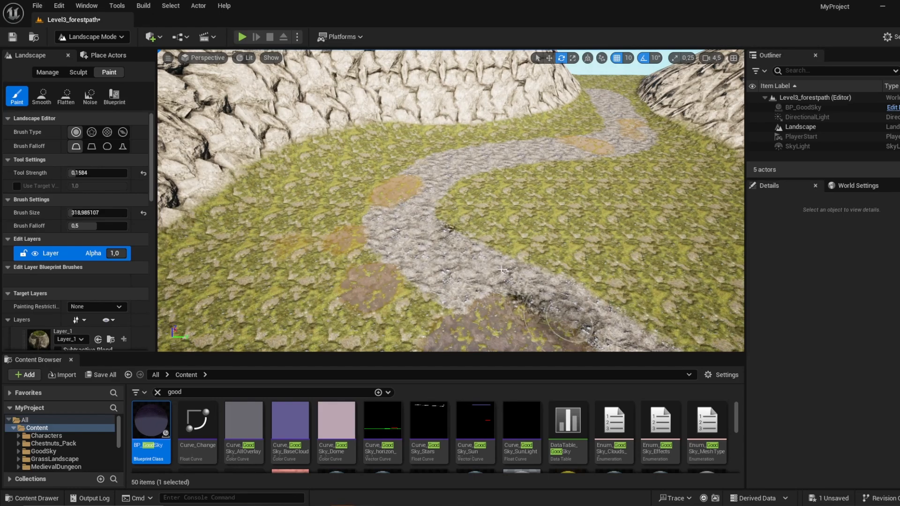
{"action": "mouse_move", "coordinate": [502, 269]}
{"action": "left_mouse_down"}
{"action": "mouse_move", "coordinate": [534, 294]}
{"action": "mouse_move", "coordinate": [440, 249]}
{"action": "left_mouse_up"}
{"action": "key", "text": "w"}
{"action": "mouse_move", "coordinate": [441, 250]}
{"action": "right_mouse_down"}
{"action": "mouse_move", "coordinate": [441, 282]}
{"action": "mouse_move", "coordinate": [403, 187]}
{"action": "mouse_move", "coordinate": [375, 226]}
{"action": "right_mouse_up"}
{"action": "key", "text": "w"}
{"action": "mouse_move", "coordinate": [375, 207]}
{"action": "left_mouse_down"}
{"action": "mouse_move", "coordinate": [335, 183]}
{"action": "mouse_move", "coordinate": [267, 239]}
{"action": "mouse_move", "coordinate": [328, 211]}
{"action": "left_mouse_up"}
{"action": "key", "text": "w"}
{"action": "mouse_move", "coordinate": [328, 211]}
{"action": "right_mouse_down"}
{"action": "mouse_move", "coordinate": [366, 188]}
{"action": "mouse_move", "coordinate": [329, 235]}
{"action": "right_mouse_up"}
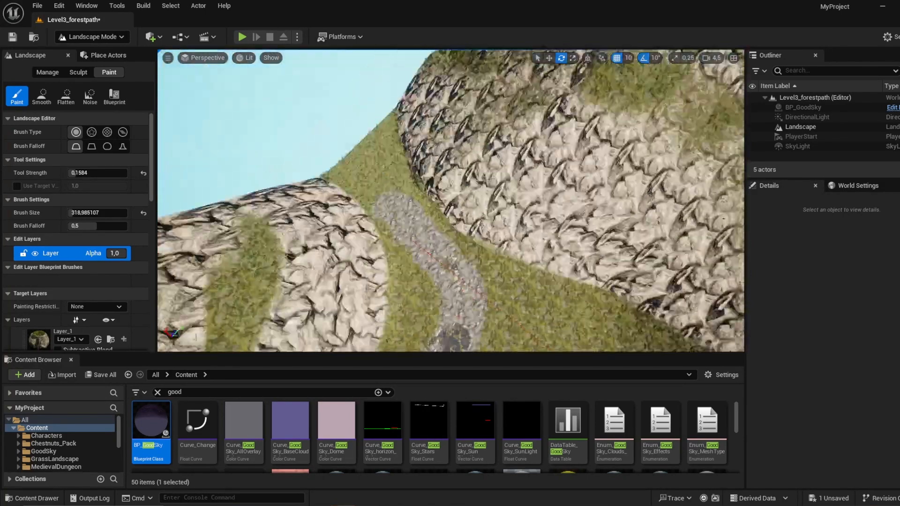
{"action": "right_click_drag", "start_coordinate": [450, 246], "coordinate": [451, 262]}
{"action": "left_click_drag", "start_coordinate": [453, 286], "coordinate": [452, 264]}
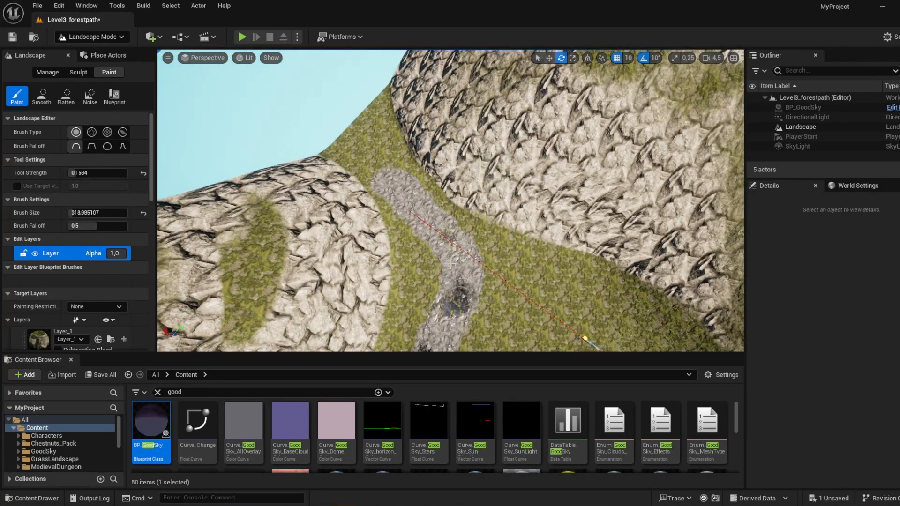
Step: Choose Layer_1 as the target layer and paint it over the path's edges, starting from the end between the rock walls
{"action": "scroll", "coordinate": [54, 300], "scroll_direction": "down", "scroll_amount": 3}
{"action": "left_click", "coordinate": [52, 274]}
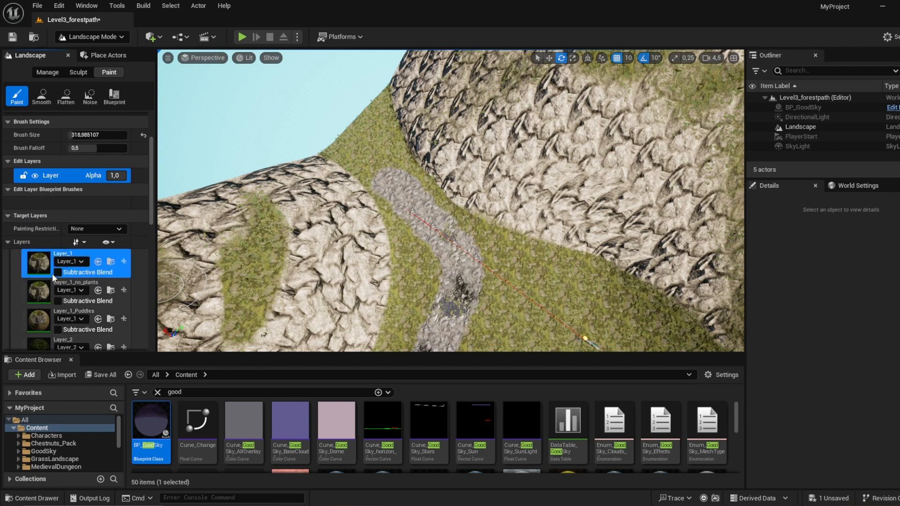
{"action": "right_click_drag", "start_coordinate": [402, 304], "coordinate": [624, 263]}
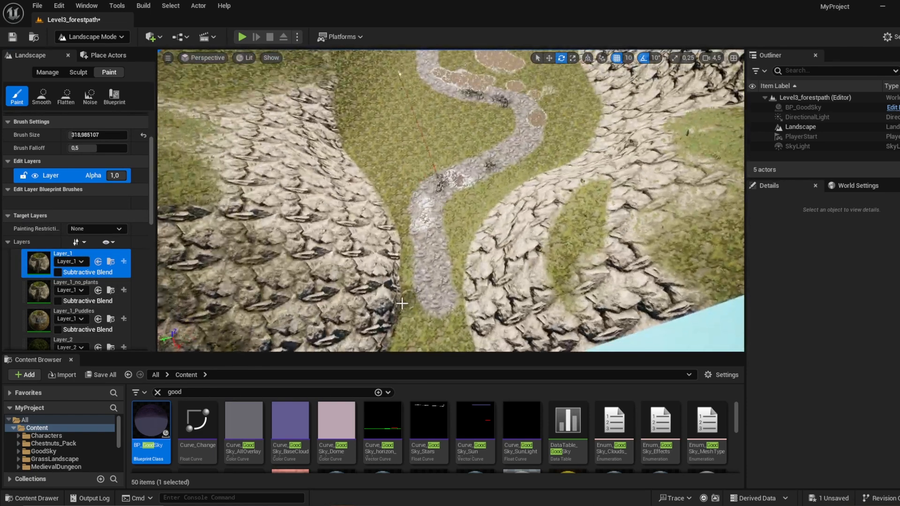
{"action": "left_click_drag", "start_coordinate": [402, 304], "coordinate": [435, 270]}
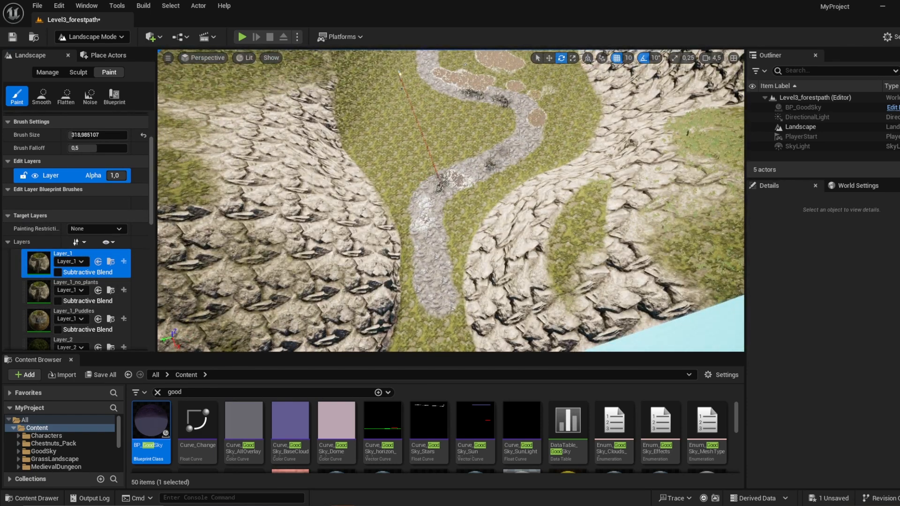
{"action": "mouse_move", "coordinate": [514, 116]}
{"action": "right_mouse_down"}
{"action": "mouse_move", "coordinate": [422, 80]}
{"action": "mouse_move", "coordinate": [389, 155]}
{"action": "mouse_move", "coordinate": [403, 174]}
{"action": "right_mouse_up"}
{"action": "left_click_drag", "start_coordinate": [462, 127], "coordinate": [428, 156]}
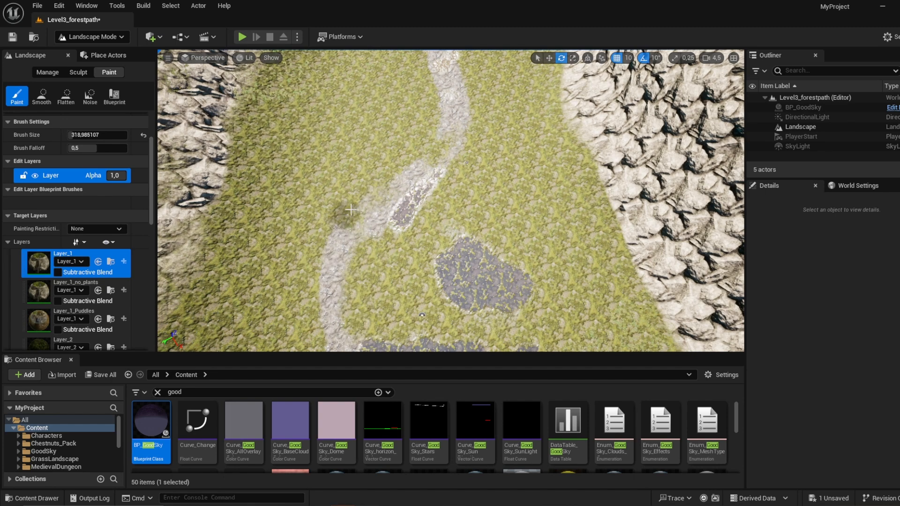
Step: Continue softening the path's edges with Layer_1 strokes along the valley and the stretch beside the dark rock wall
{"action": "mouse_move", "coordinate": [373, 189]}
{"action": "right_mouse_down"}
{"action": "mouse_move", "coordinate": [376, 127]}
{"action": "mouse_move", "coordinate": [375, 164]}
{"action": "right_mouse_up"}
{"action": "key", "text": "w"}
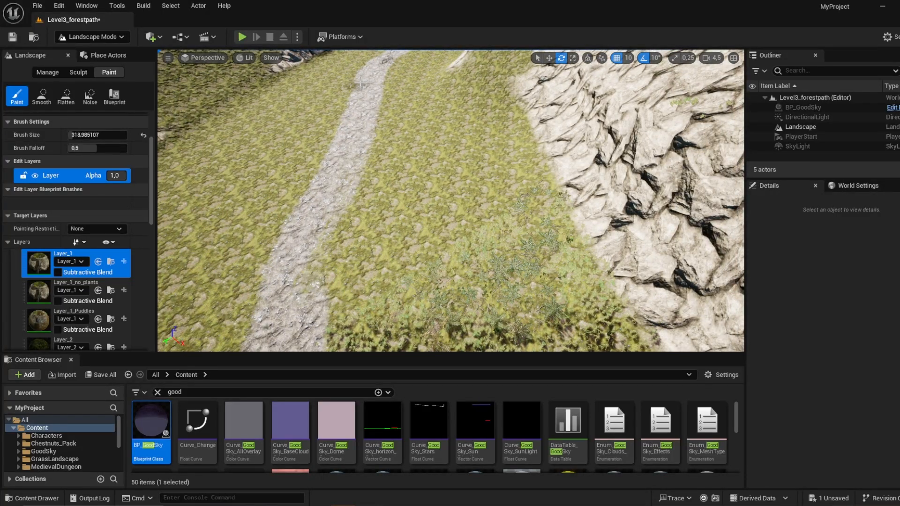
{"action": "key", "text": "w"}
{"action": "mouse_move", "coordinate": [274, 260]}
{"action": "right_mouse_down"}
{"action": "mouse_move", "coordinate": [281, 200]}
{"action": "mouse_move", "coordinate": [284, 260]}
{"action": "mouse_move", "coordinate": [293, 263]}
{"action": "mouse_move", "coordinate": [295, 249]}
{"action": "right_mouse_up"}
{"action": "key", "text": "s"}
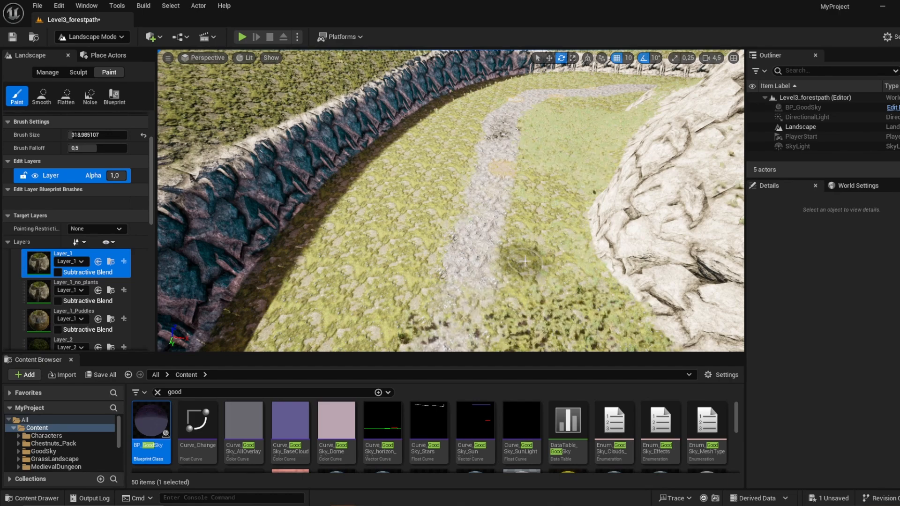
{"action": "key", "text": "w"}
{"action": "right_click_drag", "start_coordinate": [469, 234], "coordinate": [468, 195]}
{"action": "key", "text": "w"}
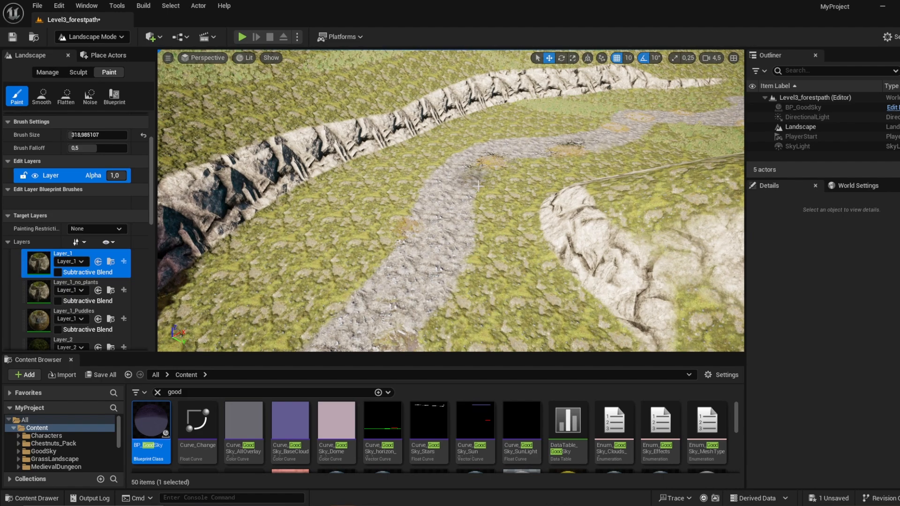
Step: Blend the path's remaining edges with Layer_1 up to its starting end near the puddle patches
{"action": "mouse_move", "coordinate": [407, 309]}
{"action": "right_mouse_down"}
{"action": "mouse_move", "coordinate": [412, 263]}
{"action": "mouse_move", "coordinate": [450, 281]}
{"action": "mouse_move", "coordinate": [461, 248]}
{"action": "mouse_move", "coordinate": [496, 229]}
{"action": "right_mouse_up"}
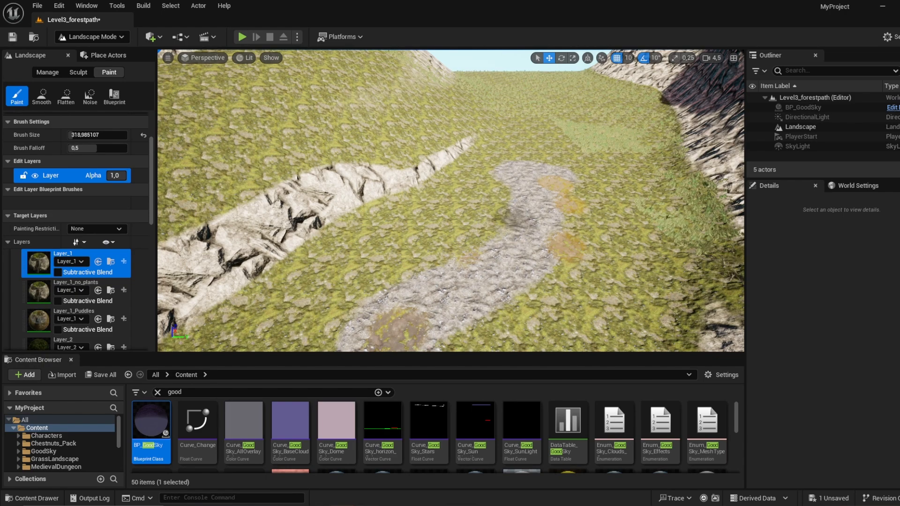
{"action": "right_click_drag", "start_coordinate": [510, 187], "coordinate": [582, 230]}
{"action": "key", "text": "s"}
{"action": "right_click_drag", "start_coordinate": [578, 141], "coordinate": [723, 195]}
{"action": "key", "text": "w"}
{"action": "right_click_drag", "start_coordinate": [451, 202], "coordinate": [530, 239]}
{"action": "key", "text": "w"}
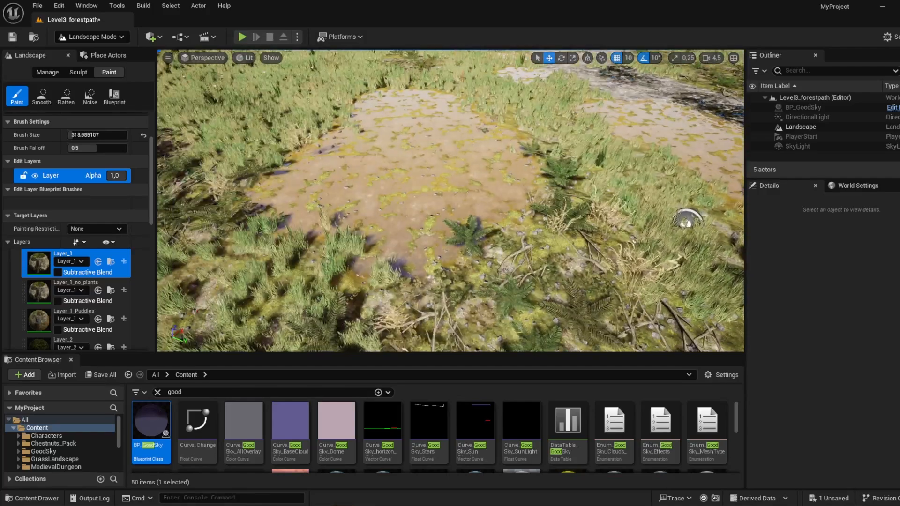
Step: Sculpt a pond pit into the large puddle patch beside the path with the Erosion tool, brush size about 1377
{"action": "left_click", "coordinate": [65, 96]}
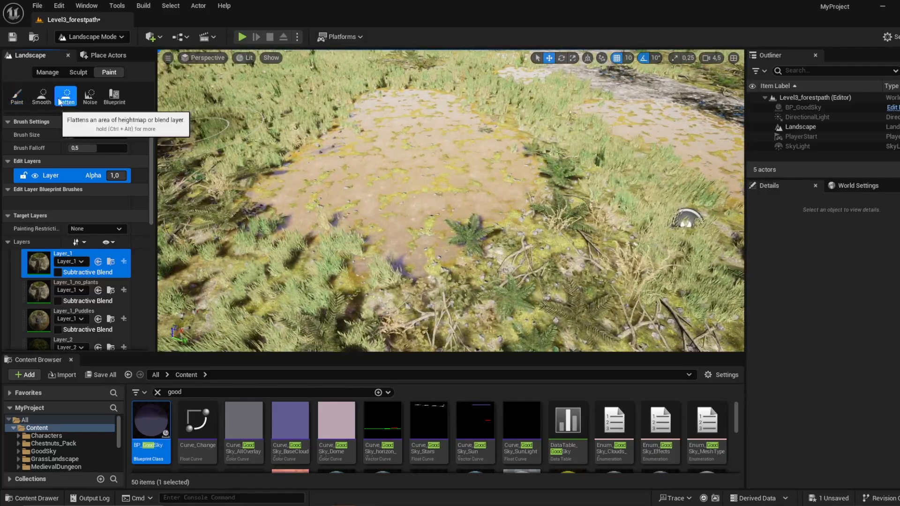
{"action": "left_click", "coordinate": [77, 73]}
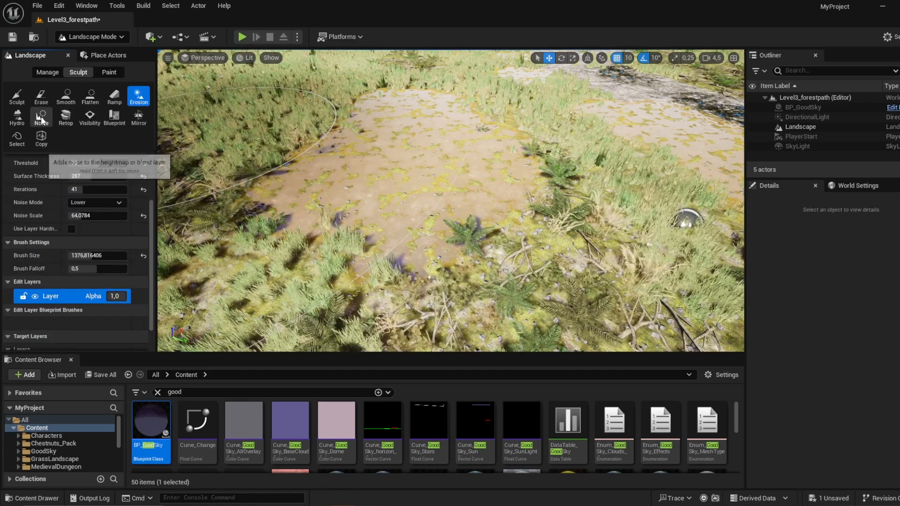
{"action": "left_click", "coordinate": [137, 104]}
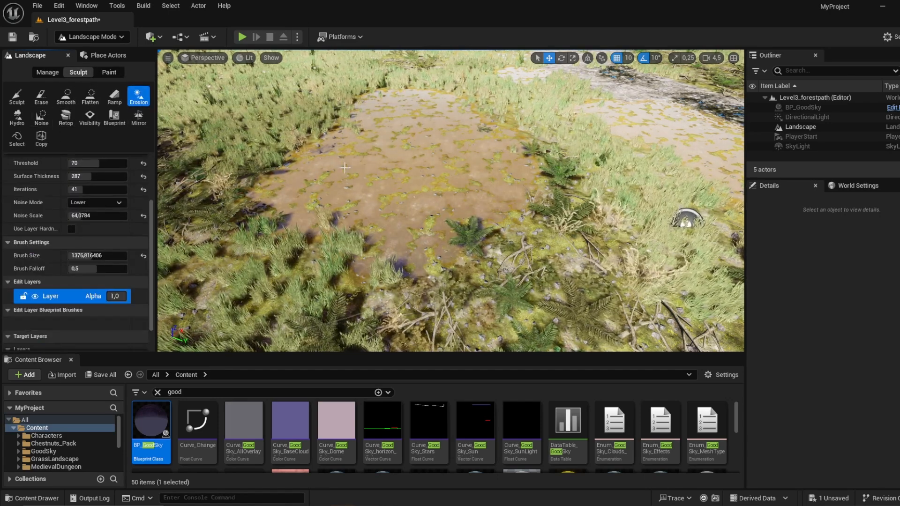
{"action": "mouse_move", "coordinate": [399, 188]}
{"action": "left_mouse_down"}
{"action": "mouse_move", "coordinate": [424, 131]}
{"action": "mouse_move", "coordinate": [441, 178]}
{"action": "left_mouse_up"}
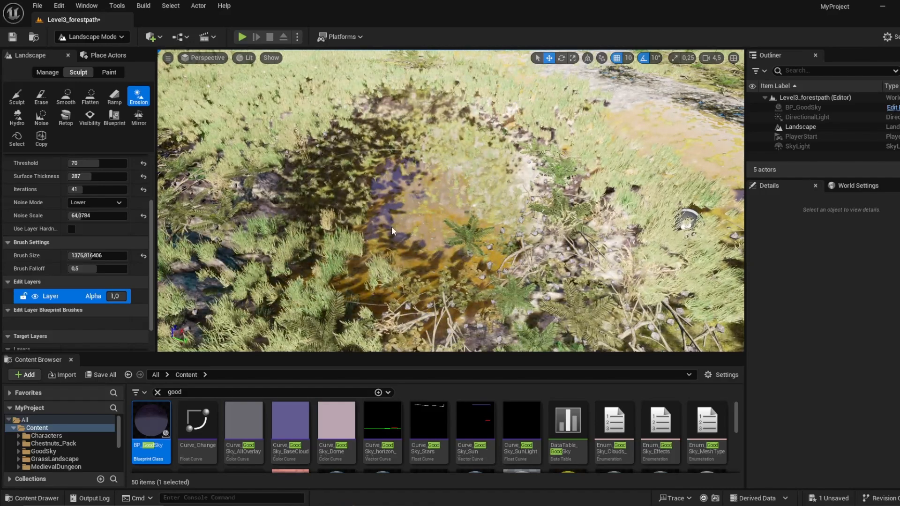
{"action": "scroll", "coordinate": [441, 178], "scroll_direction": "down", "scroll_amount": 6}
{"action": "right_click_drag", "start_coordinate": [441, 178], "coordinate": [497, 173]}
{"action": "key", "text": "w"}
{"action": "mouse_move", "coordinate": [382, 225]}
{"action": "right_mouse_down"}
{"action": "mouse_move", "coordinate": [398, 234]}
{"action": "mouse_move", "coordinate": [382, 225]}
{"action": "right_mouse_up"}
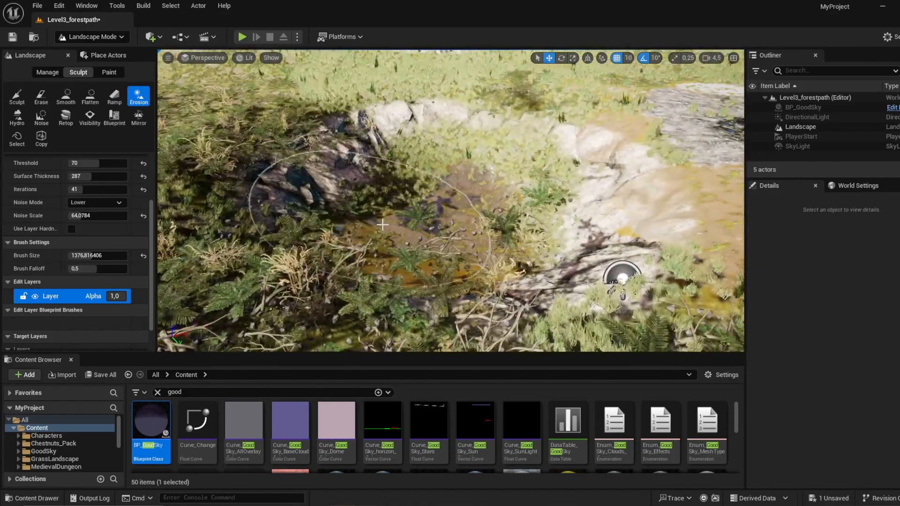
Step: Choose Layer_1_no_plants as the paint layer and paint it over the inside of the eroded pit
{"action": "left_click", "coordinate": [109, 72]}
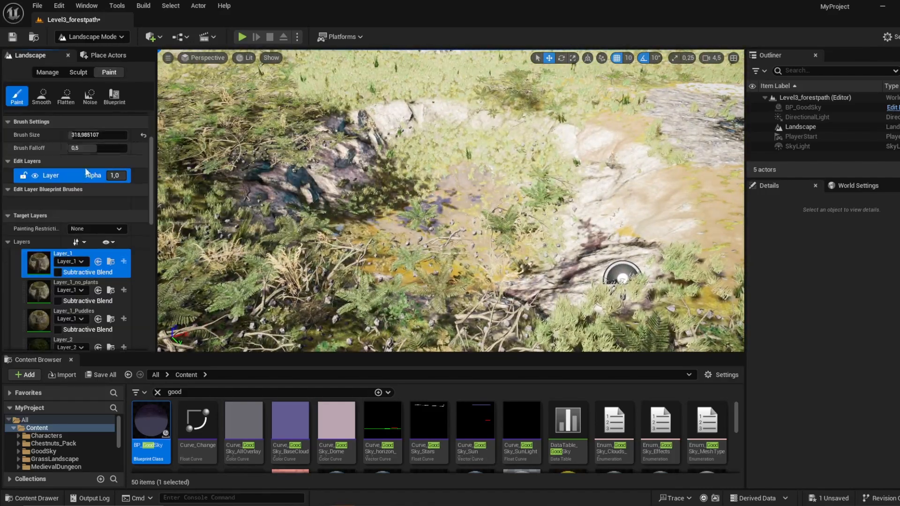
{"action": "left_click", "coordinate": [44, 297]}
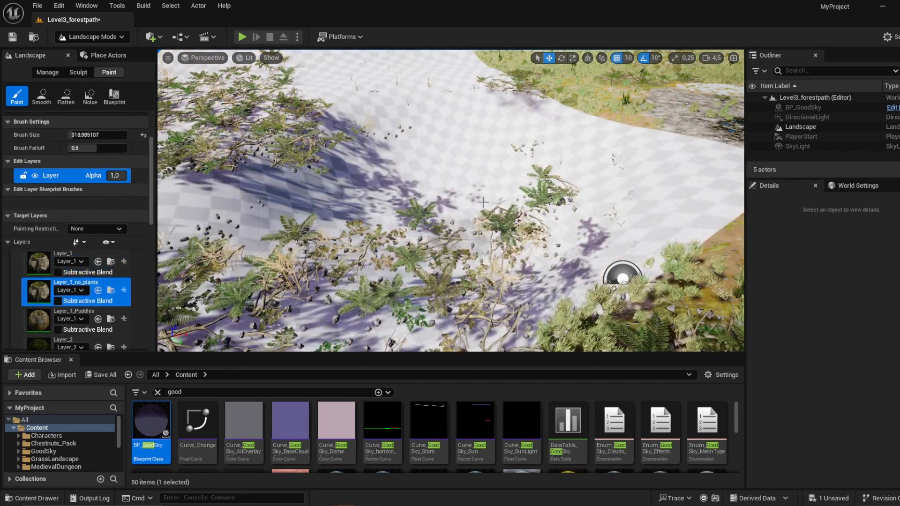
{"action": "key", "text": "s"}
{"action": "mouse_move", "coordinate": [480, 226]}
{"action": "right_mouse_down"}
{"action": "mouse_move", "coordinate": [483, 216]}
{"action": "mouse_move", "coordinate": [469, 272]}
{"action": "mouse_move", "coordinate": [480, 226]}
{"action": "right_mouse_up"}
{"action": "mouse_move", "coordinate": [480, 226]}
{"action": "left_mouse_down"}
{"action": "mouse_move", "coordinate": [462, 136]}
{"action": "mouse_move", "coordinate": [365, 276]}
{"action": "left_mouse_up"}
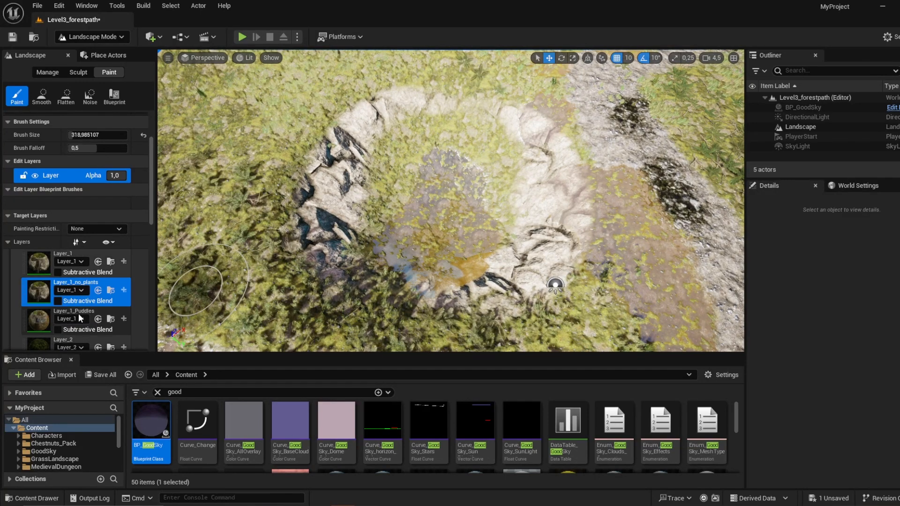
Step: Choose Layer_2_Puddles as the target layer and paint the floor of the pit with it
{"action": "scroll", "coordinate": [44, 319], "scroll_direction": "down", "scroll_amount": 4}
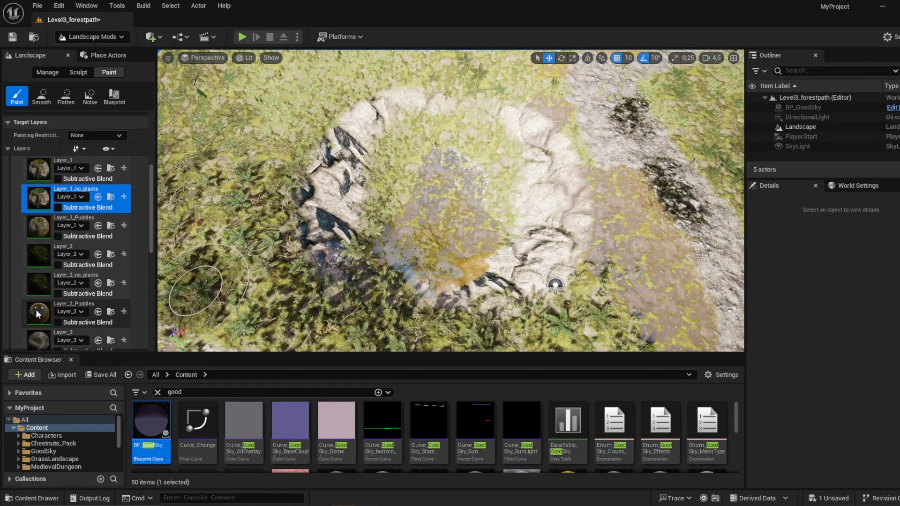
{"action": "left_click", "coordinate": [37, 312]}
{"action": "left_click", "coordinate": [472, 204]}
{"action": "mouse_move", "coordinate": [472, 203]}
{"action": "left_mouse_down"}
{"action": "mouse_move", "coordinate": [420, 164]}
{"action": "mouse_move", "coordinate": [488, 160]}
{"action": "mouse_move", "coordinate": [441, 141]}
{"action": "mouse_move", "coordinate": [408, 147]}
{"action": "mouse_move", "coordinate": [381, 227]}
{"action": "mouse_move", "coordinate": [389, 151]}
{"action": "mouse_move", "coordinate": [412, 241]}
{"action": "mouse_move", "coordinate": [490, 206]}
{"action": "mouse_move", "coordinate": [459, 146]}
{"action": "mouse_move", "coordinate": [476, 230]}
{"action": "mouse_move", "coordinate": [492, 150]}
{"action": "mouse_move", "coordinate": [451, 131]}
{"action": "mouse_move", "coordinate": [455, 272]}
{"action": "left_mouse_up"}
Step: In Selection mode, search the STF folder for "water" and place the SM_waterPlane mesh in the middle of the pit
{"action": "left_click", "coordinate": [105, 39]}
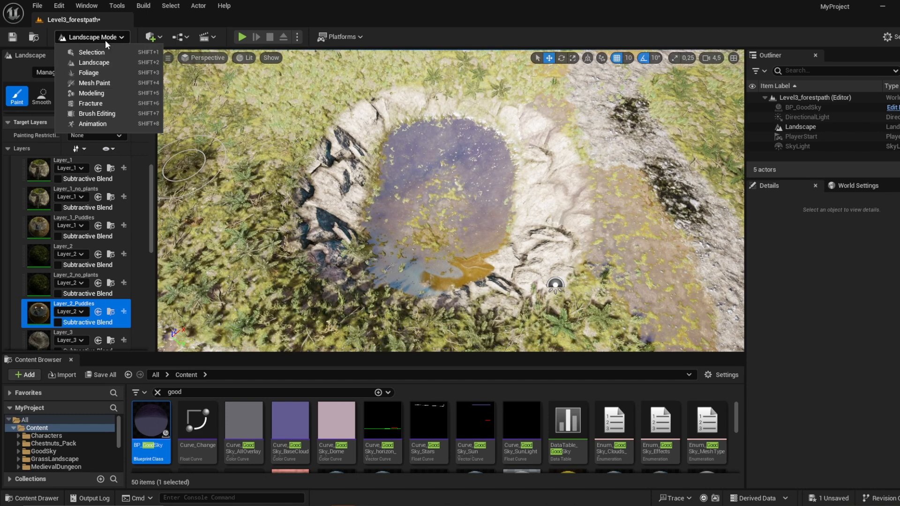
{"action": "left_click", "coordinate": [108, 54]}
{"action": "left_click", "coordinate": [248, 392]}
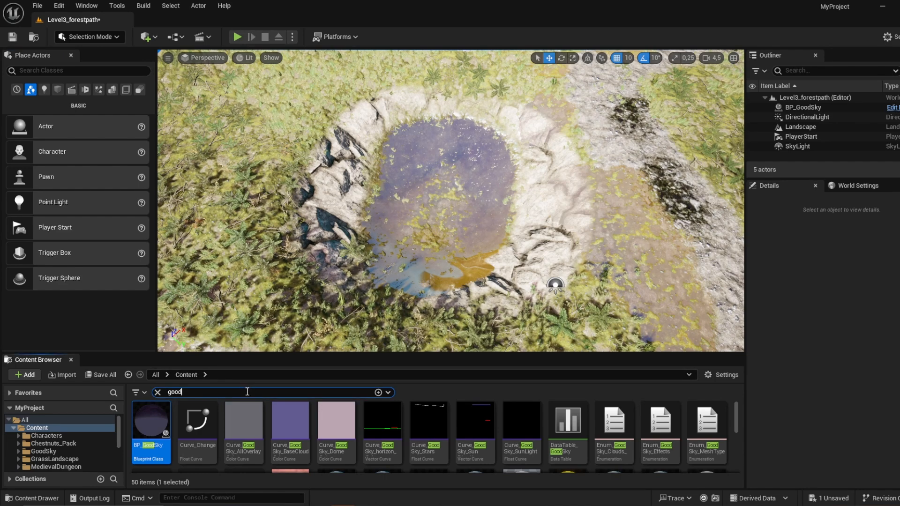
{"action": "left_click", "coordinate": [219, 393]}
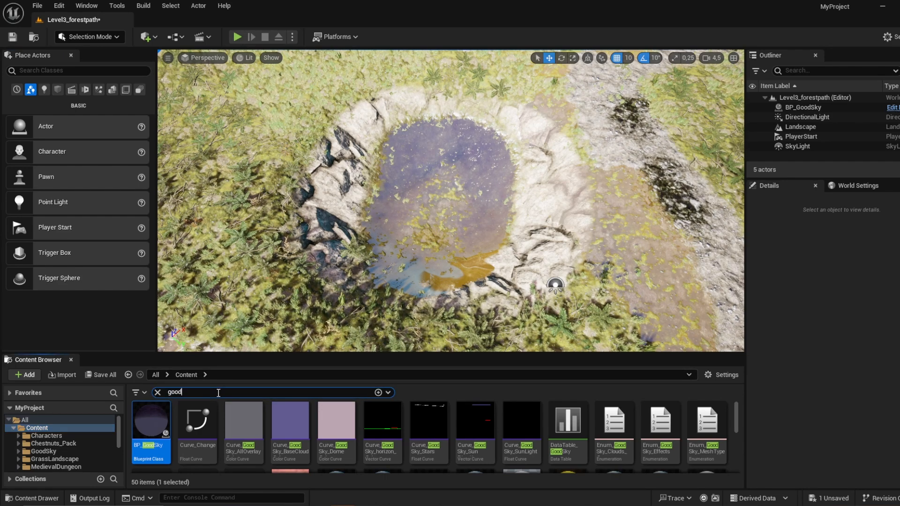
{"action": "double_click", "coordinate": [539, 434]}
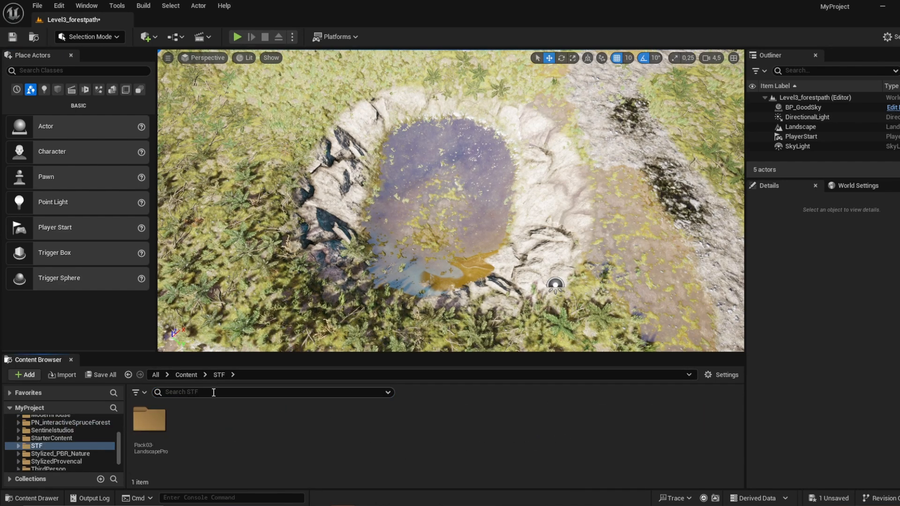
{"action": "type", "text": "water"}
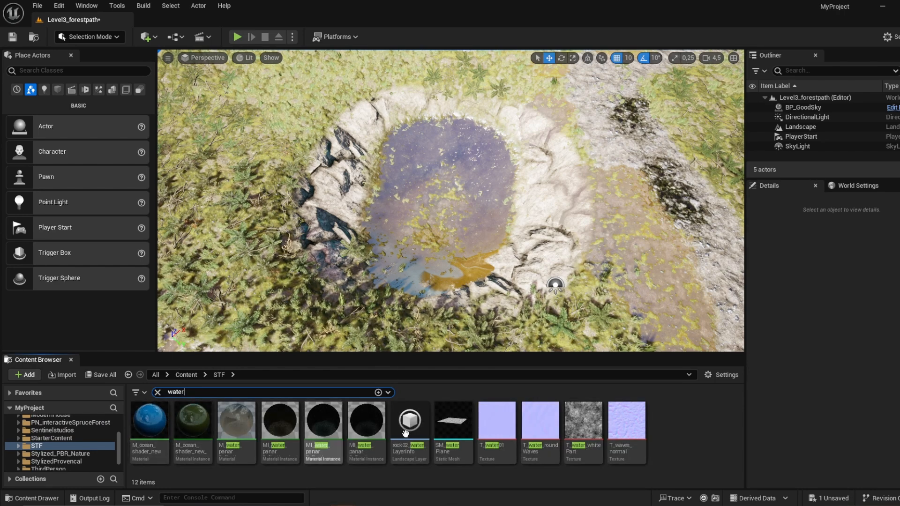
{"action": "left_click_drag", "start_coordinate": [456, 442], "coordinate": [434, 232]}
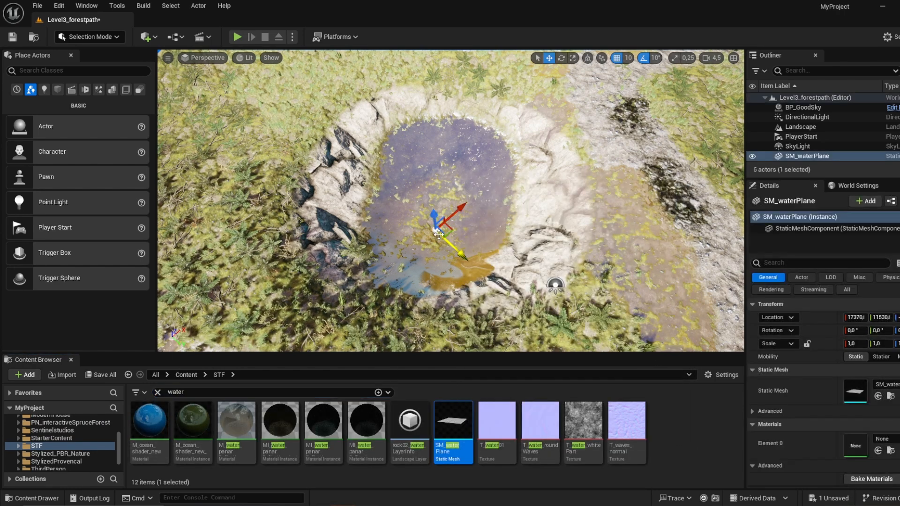
Step: Dismiss the software update window, then scale SM_waterPlane to about 39.56 and raise it to fill the pit
{"action": "left_click", "coordinate": [434, 233]}
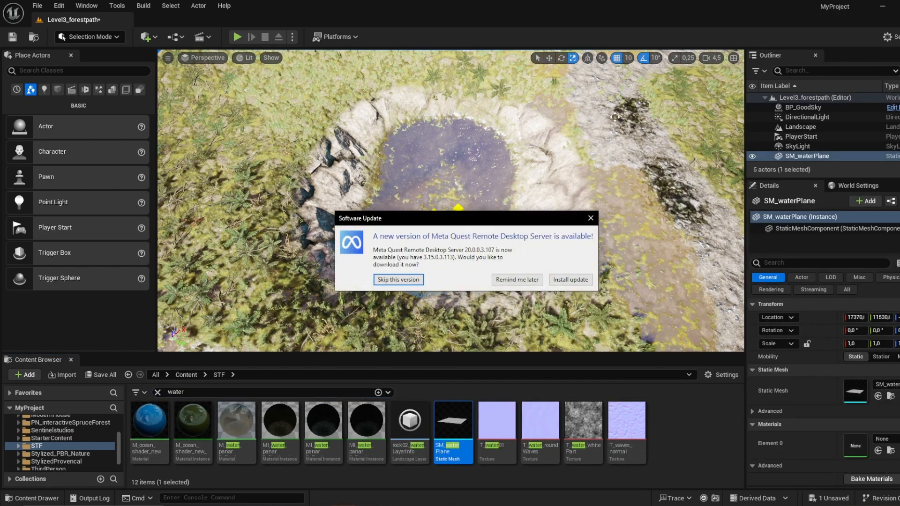
{"action": "left_click", "coordinate": [592, 219]}
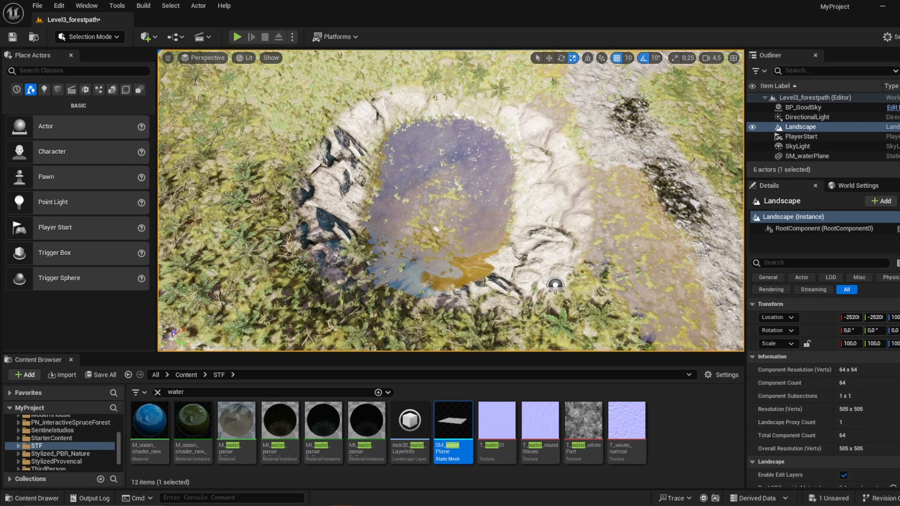
{"action": "left_click", "coordinate": [438, 232]}
{"action": "left_click_drag", "start_coordinate": [436, 230], "coordinate": [492, 192]}
{"action": "key", "text": "w"}
{"action": "left_click_drag", "start_coordinate": [427, 199], "coordinate": [427, 192]}
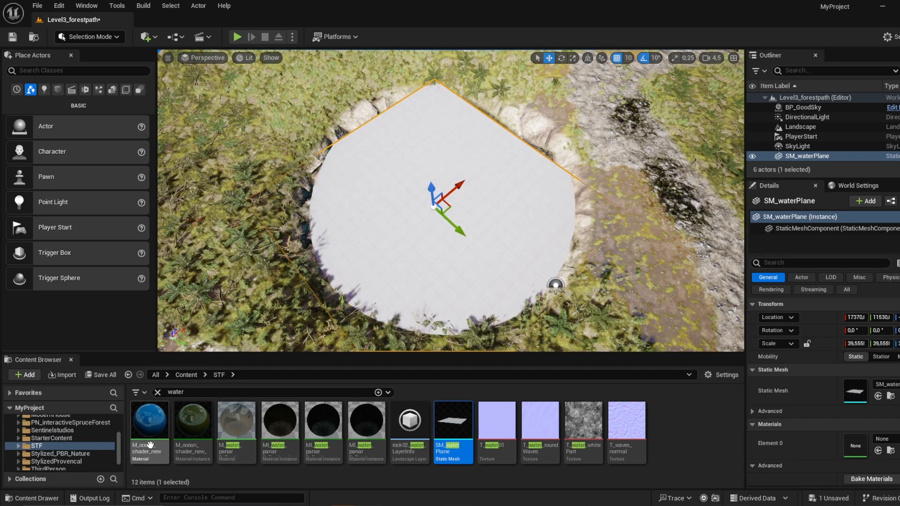
Step: Apply the green M_ocean_shader_new material instance to SM_waterPlane and shift the plane along its X axis over the pit
{"action": "left_click_drag", "start_coordinate": [150, 444], "coordinate": [870, 445]}
{"action": "left_click", "coordinate": [192, 431]}
{"action": "mouse_move", "coordinate": [547, 218]}
{"action": "right_mouse_down"}
{"action": "mouse_move", "coordinate": [605, 253]}
{"action": "mouse_move", "coordinate": [547, 219]}
{"action": "right_mouse_up"}
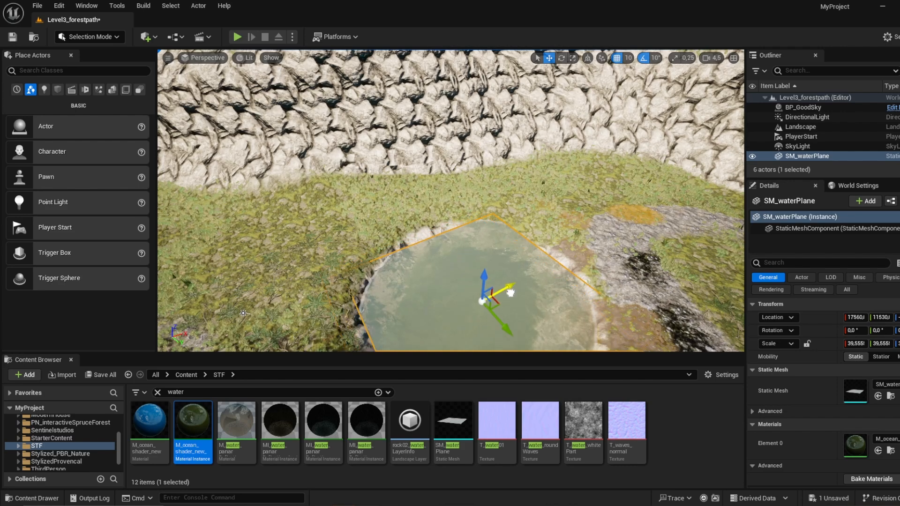
Step: Move SM_waterPlane to X 17660 and scale it to about 59.46 in X and 70.42 in Y to cover the pit
{"action": "left_click_drag", "start_coordinate": [519, 293], "coordinate": [515, 296]}
{"action": "right_click_drag", "start_coordinate": [473, 269], "coordinate": [493, 296]}
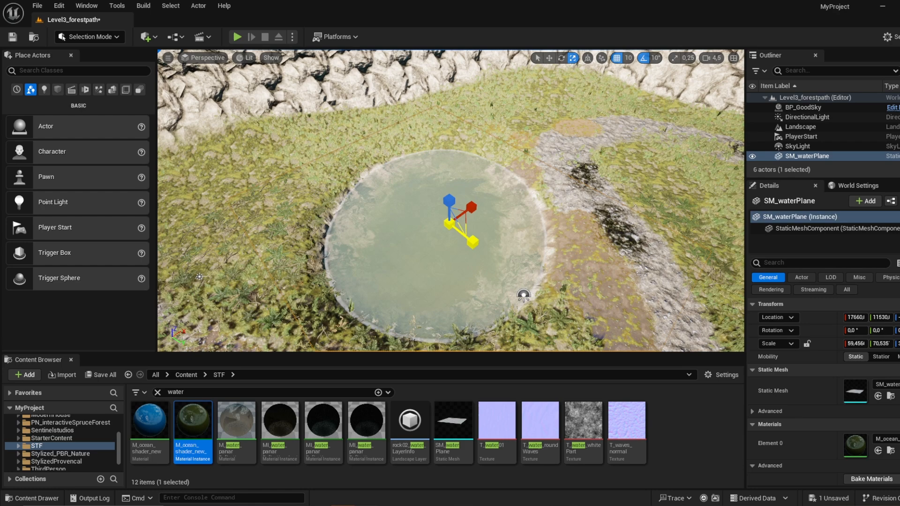
{"action": "left_click_drag", "start_coordinate": [313, 114], "coordinate": [312, 113]}
{"action": "right_click_drag", "start_coordinate": [311, 113], "coordinate": [403, 113]}
Step: In Landscape Sculpt mode, reshape the pond's rim with the Smooth and Erosion tools
{"action": "left_click", "coordinate": [96, 38]}
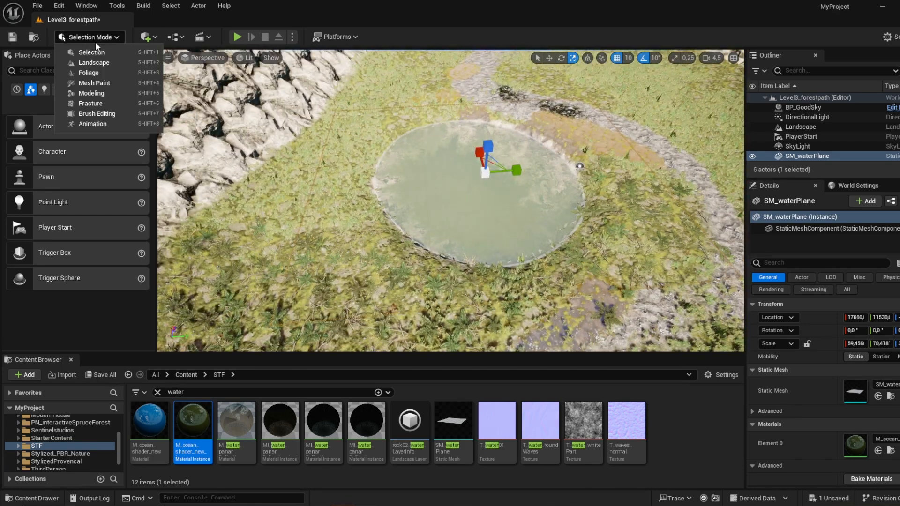
{"action": "left_click", "coordinate": [93, 62]}
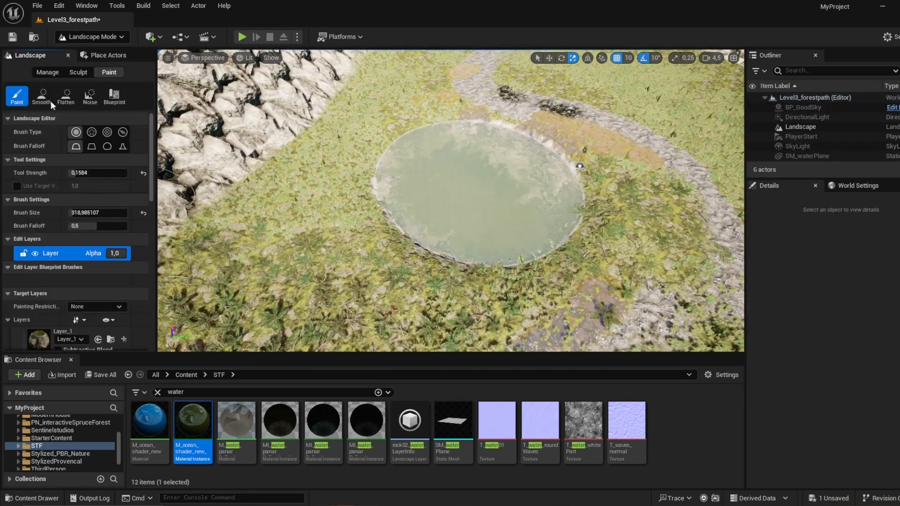
{"action": "left_click", "coordinate": [75, 72]}
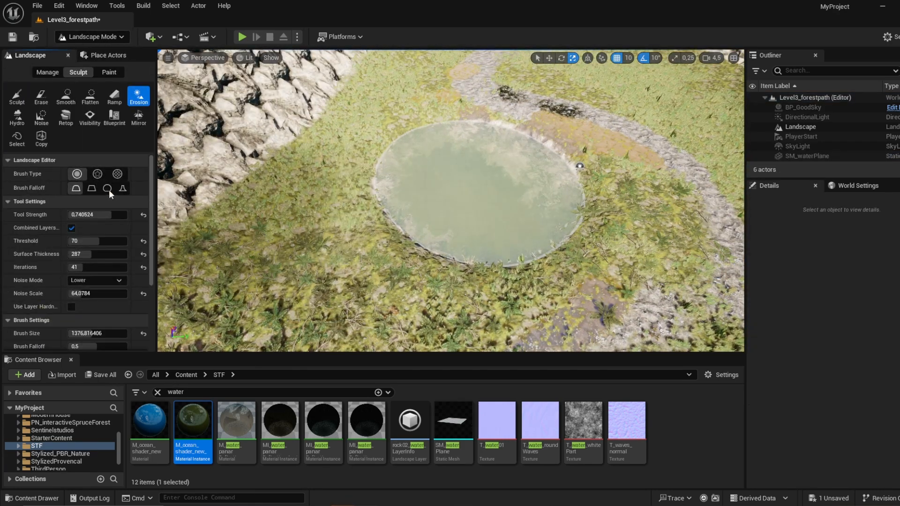
{"action": "left_click", "coordinate": [71, 98]}
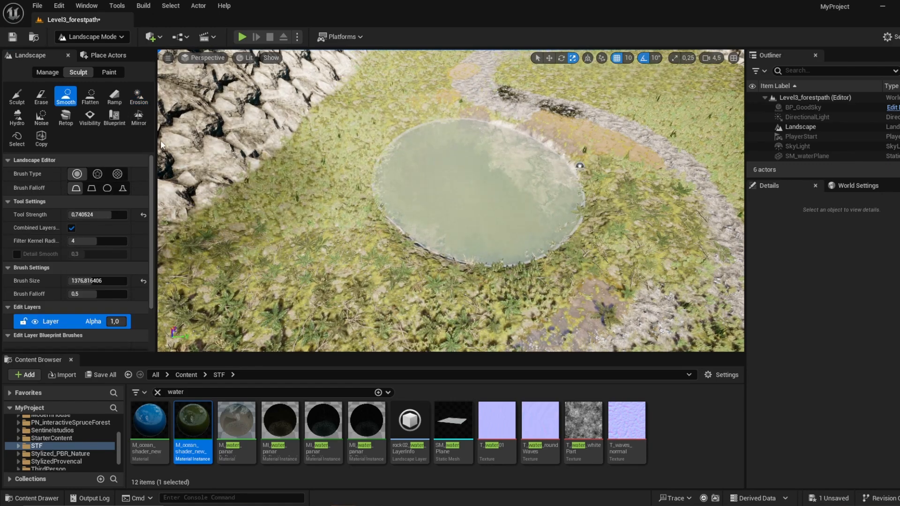
{"action": "left_click", "coordinate": [138, 96]}
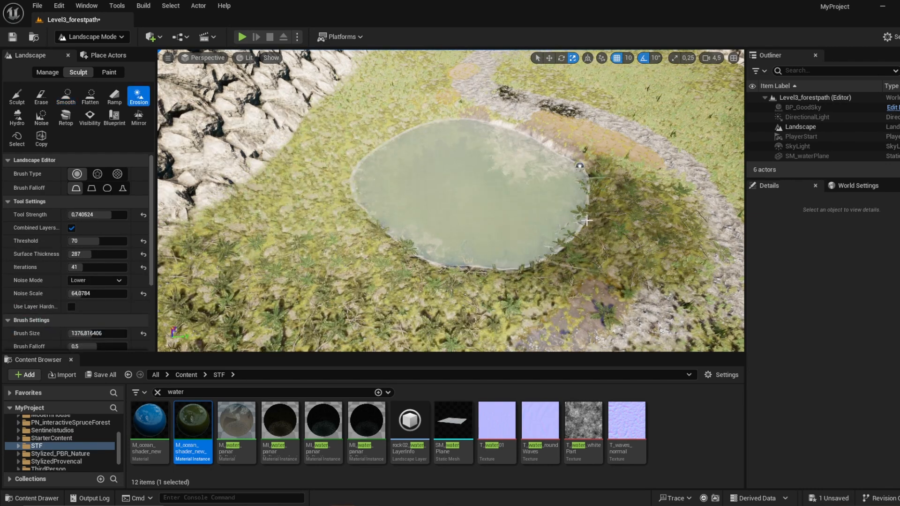
{"action": "left_click_drag", "start_coordinate": [608, 222], "coordinate": [602, 225]}
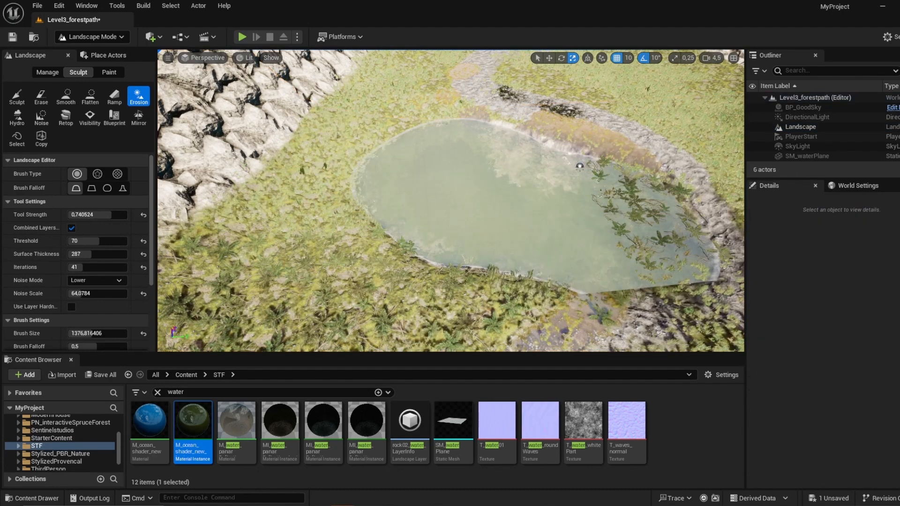
{"action": "mouse_move", "coordinate": [505, 196]}
{"action": "right_mouse_down"}
{"action": "mouse_move", "coordinate": [558, 199]}
{"action": "mouse_move", "coordinate": [505, 196]}
{"action": "right_mouse_up"}
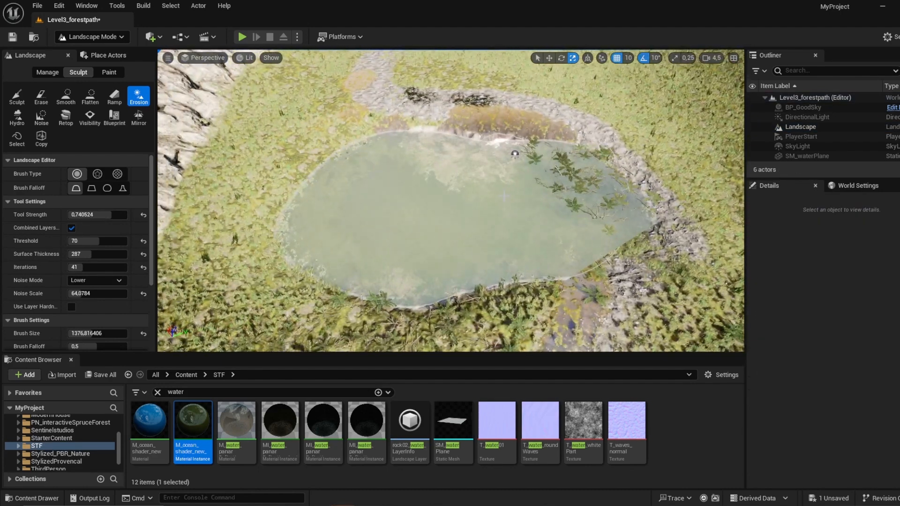
{"action": "key", "text": "ctrl+z"}
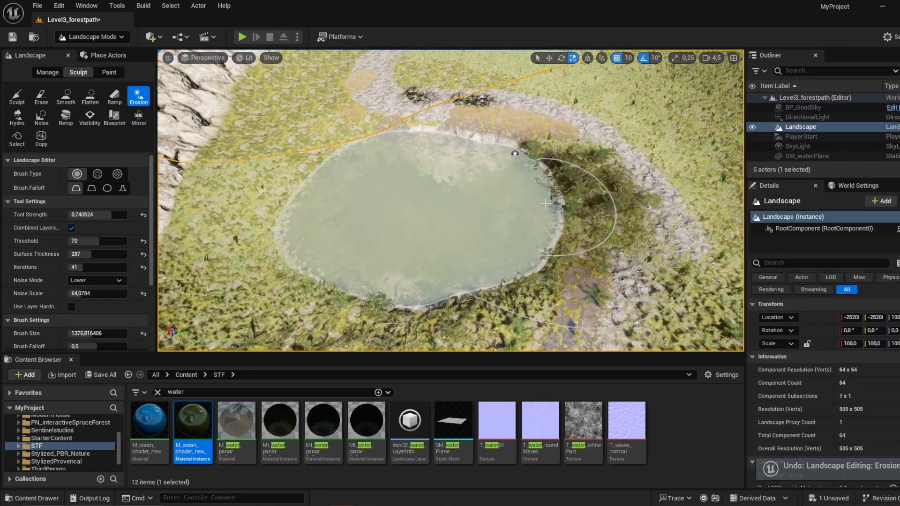
Step: Switch to Selection mode and examine the pond, the path and the surrounding valley from several distances
{"action": "right_click_drag", "start_coordinate": [555, 202], "coordinate": [356, 190]}
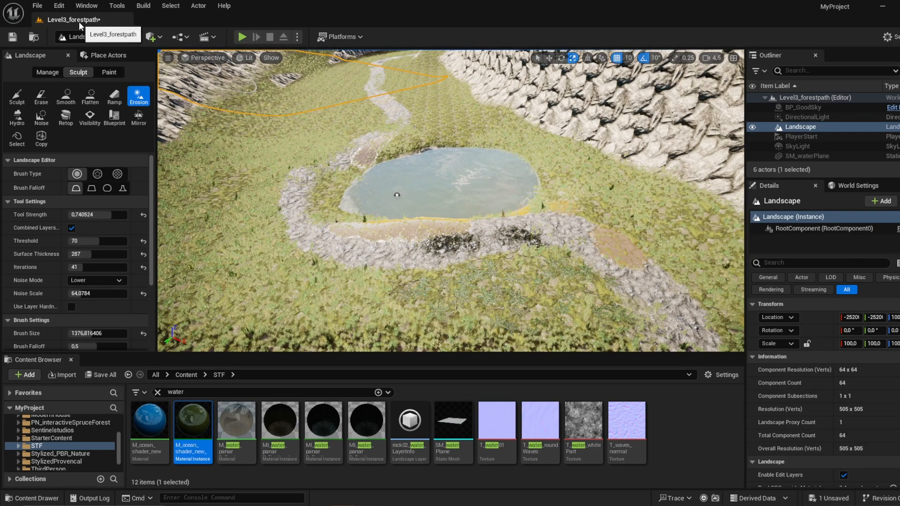
{"action": "left_click", "coordinate": [72, 36]}
{"action": "left_click", "coordinate": [84, 49]}
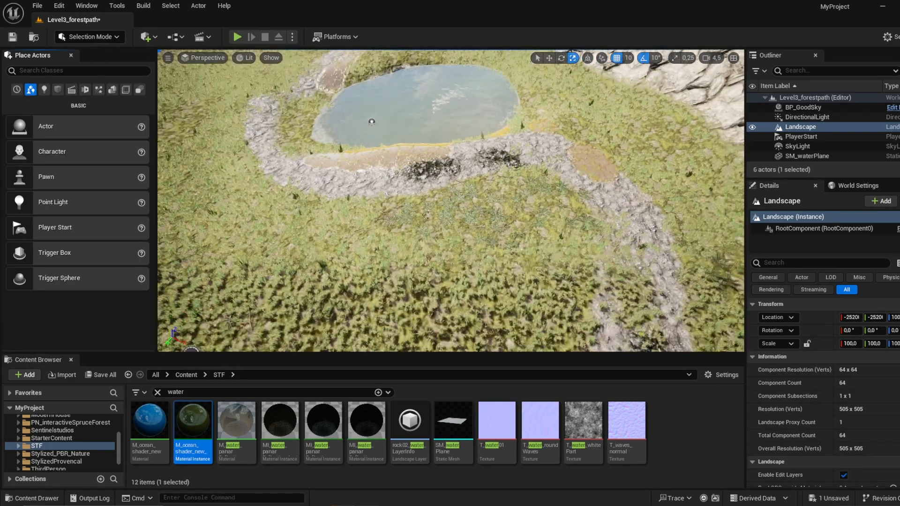
{"action": "right_click_drag", "start_coordinate": [451, 200], "coordinate": [434, 141]}
{"action": "key", "text": "w"}
{"action": "right_click_drag", "start_coordinate": [451, 201], "coordinate": [453, 253]}
{"action": "key", "text": "s"}
{"action": "key", "text": "s"}
{"action": "key", "text": "a"}
{"action": "key", "text": "d"}
{"action": "key", "text": "w"}
{"action": "key", "text": "s"}
Step: Return to Landscape Sculpt mode, undo the oversized test mound, and set the tool strength to about 0.4445 and brush size to about 665
{"action": "left_click", "coordinate": [89, 37]}
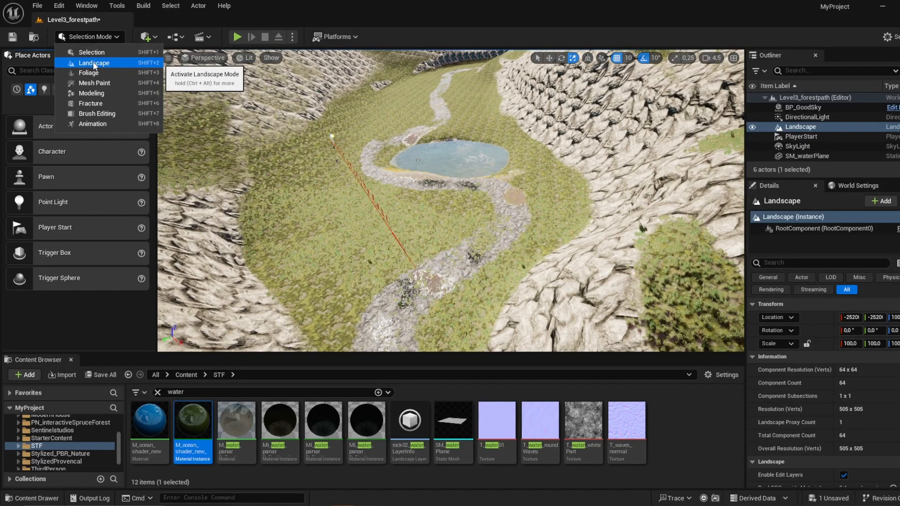
{"action": "left_click", "coordinate": [93, 62]}
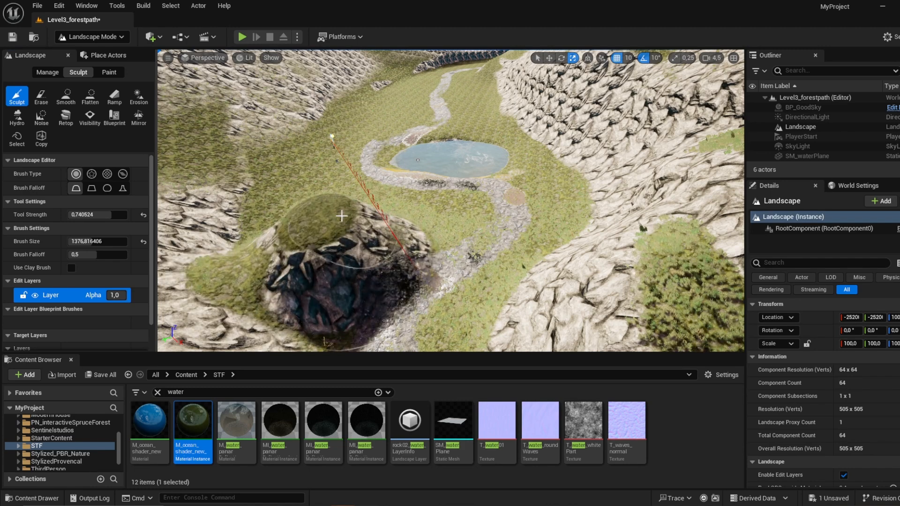
{"action": "key", "text": "ctrl+z"}
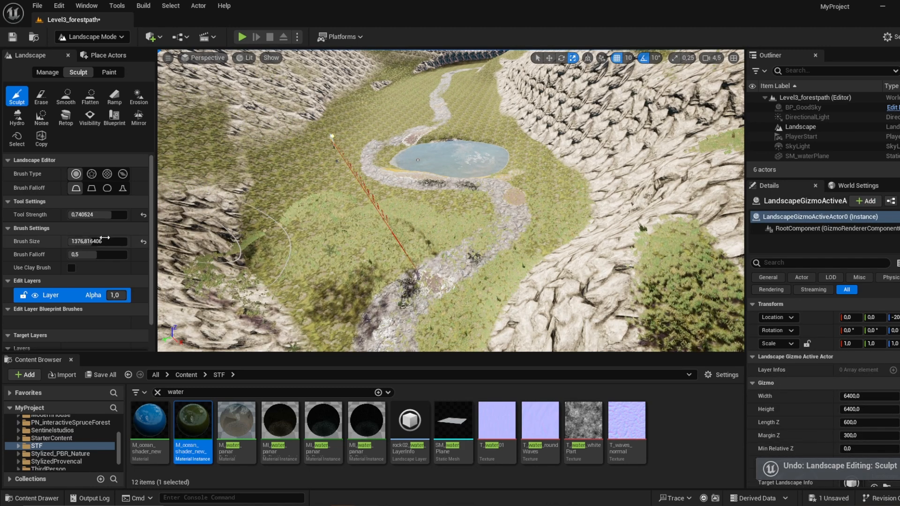
{"action": "left_click_drag", "start_coordinate": [104, 238], "coordinate": [85, 239]}
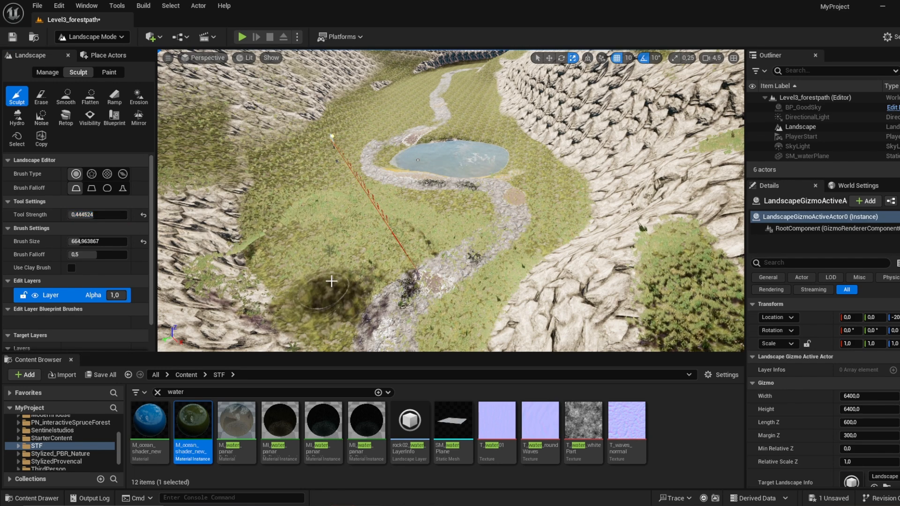
Step: Sculpt small rocky mounds on both sides of the path in the valley around the pond
{"action": "left_click_drag", "start_coordinate": [339, 219], "coordinate": [330, 196]}
{"action": "mouse_move", "coordinate": [321, 148]}
{"action": "left_mouse_down"}
{"action": "mouse_move", "coordinate": [295, 235]}
{"action": "mouse_move", "coordinate": [305, 221]}
{"action": "mouse_move", "coordinate": [313, 240]}
{"action": "left_mouse_up"}
{"action": "mouse_move", "coordinate": [582, 221]}
{"action": "left_mouse_down"}
{"action": "mouse_move", "coordinate": [539, 145]}
{"action": "mouse_move", "coordinate": [579, 230]}
{"action": "mouse_move", "coordinate": [568, 176]}
{"action": "mouse_move", "coordinate": [561, 234]}
{"action": "left_mouse_up"}
{"action": "mouse_move", "coordinate": [555, 248]}
{"action": "right_mouse_down"}
{"action": "mouse_move", "coordinate": [576, 258]}
{"action": "mouse_move", "coordinate": [417, 191]}
{"action": "right_mouse_up"}
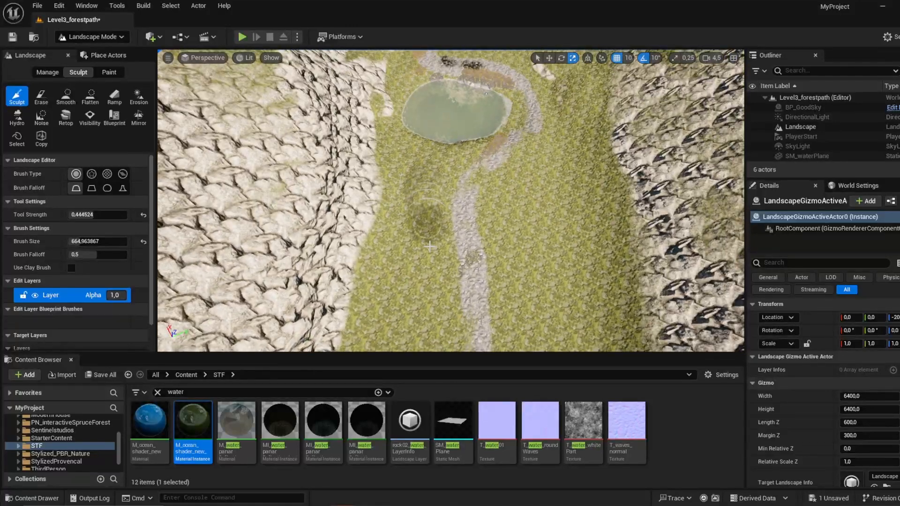
{"action": "mouse_move", "coordinate": [430, 246]}
{"action": "left_mouse_down"}
{"action": "mouse_move", "coordinate": [369, 329]}
{"action": "mouse_move", "coordinate": [403, 173]}
{"action": "mouse_move", "coordinate": [391, 310]}
{"action": "left_mouse_up"}
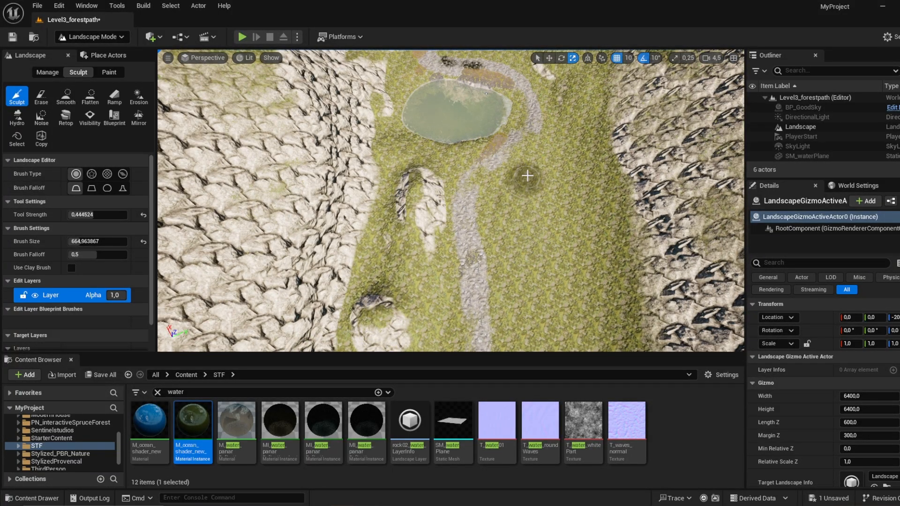
{"action": "mouse_move", "coordinate": [528, 176]}
{"action": "left_mouse_down"}
{"action": "mouse_move", "coordinate": [546, 323]}
{"action": "mouse_move", "coordinate": [545, 182]}
{"action": "mouse_move", "coordinate": [563, 305]}
{"action": "mouse_move", "coordinate": [558, 229]}
{"action": "mouse_move", "coordinate": [570, 154]}
{"action": "left_mouse_up"}
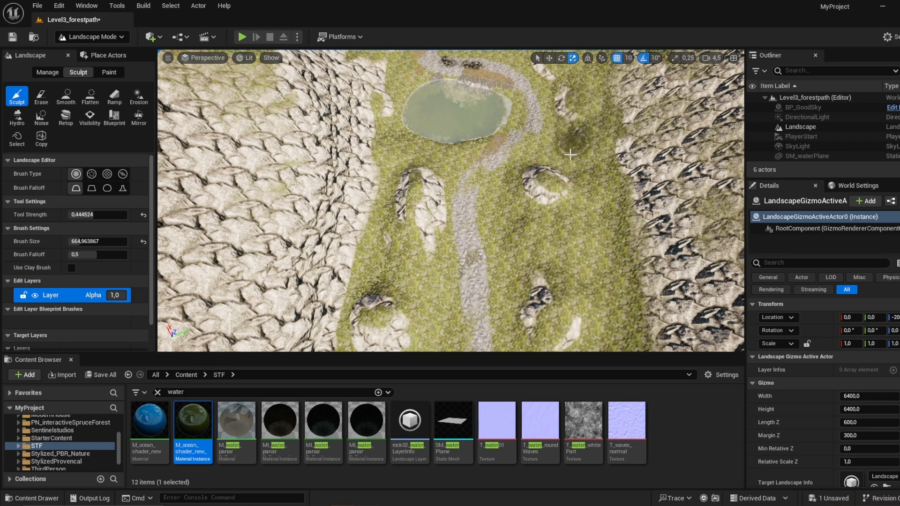
{"action": "right_click_drag", "start_coordinate": [538, 323], "coordinate": [741, 296]}
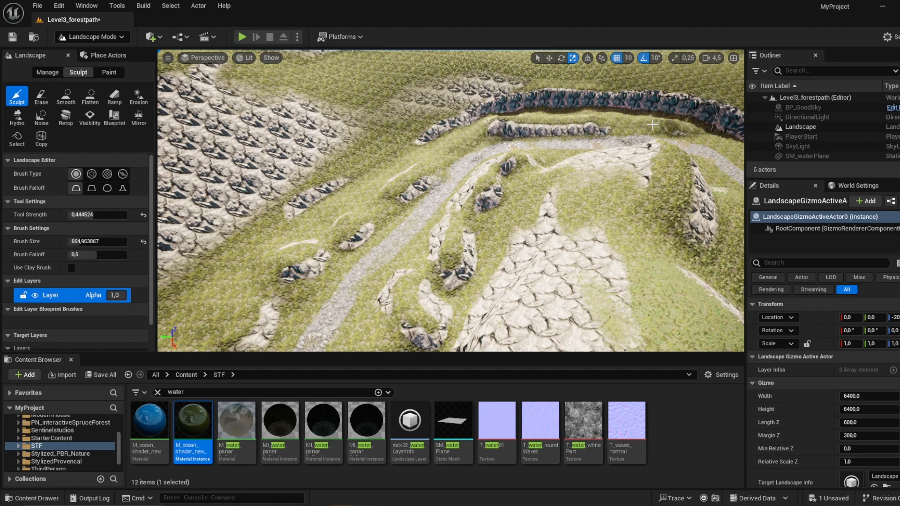
Step: Continue raising rocky bumps along the path's bend and its stretch beside the long rock ledge
{"action": "right_click_drag", "start_coordinate": [653, 125], "coordinate": [713, 145]}
{"action": "key", "text": "w"}
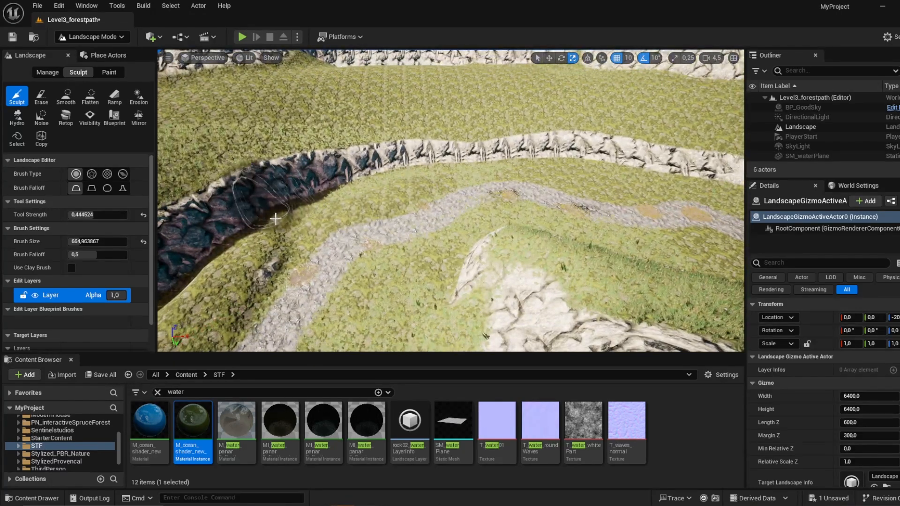
{"action": "mouse_move", "coordinate": [394, 174]}
{"action": "left_mouse_down"}
{"action": "mouse_move", "coordinate": [422, 177]}
{"action": "mouse_move", "coordinate": [378, 201]}
{"action": "mouse_move", "coordinate": [447, 272]}
{"action": "mouse_move", "coordinate": [477, 254]}
{"action": "mouse_move", "coordinate": [425, 281]}
{"action": "mouse_move", "coordinate": [404, 277]}
{"action": "left_mouse_up"}
{"action": "right_click_drag", "start_coordinate": [403, 276], "coordinate": [464, 229]}
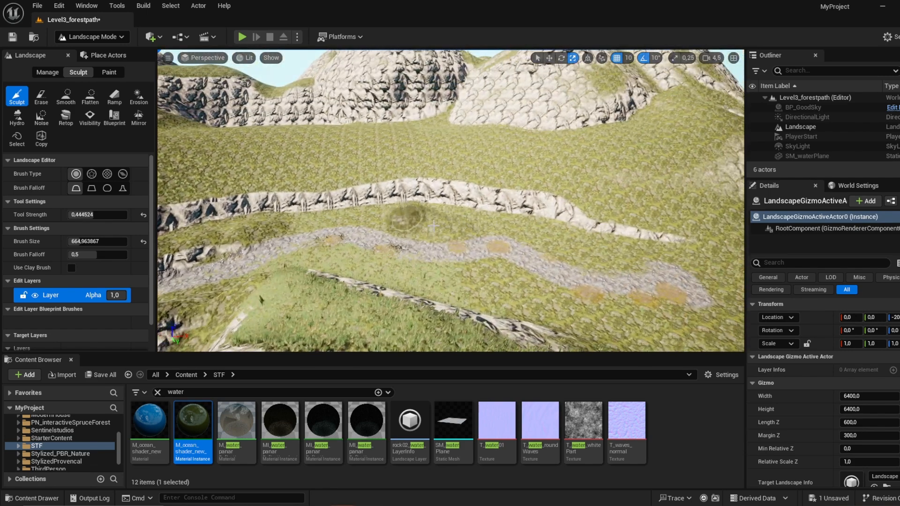
{"action": "left_click_drag", "start_coordinate": [571, 237], "coordinate": [417, 208]}
{"action": "mouse_move", "coordinate": [509, 210]}
{"action": "left_mouse_down"}
{"action": "mouse_move", "coordinate": [598, 244]}
{"action": "mouse_move", "coordinate": [521, 224]}
{"action": "left_mouse_up"}
{"action": "mouse_move", "coordinate": [511, 301]}
{"action": "left_mouse_down"}
{"action": "mouse_move", "coordinate": [610, 321]}
{"action": "mouse_move", "coordinate": [408, 278]}
{"action": "left_mouse_up"}
{"action": "right_click_drag", "start_coordinate": [312, 265], "coordinate": [174, 279]}
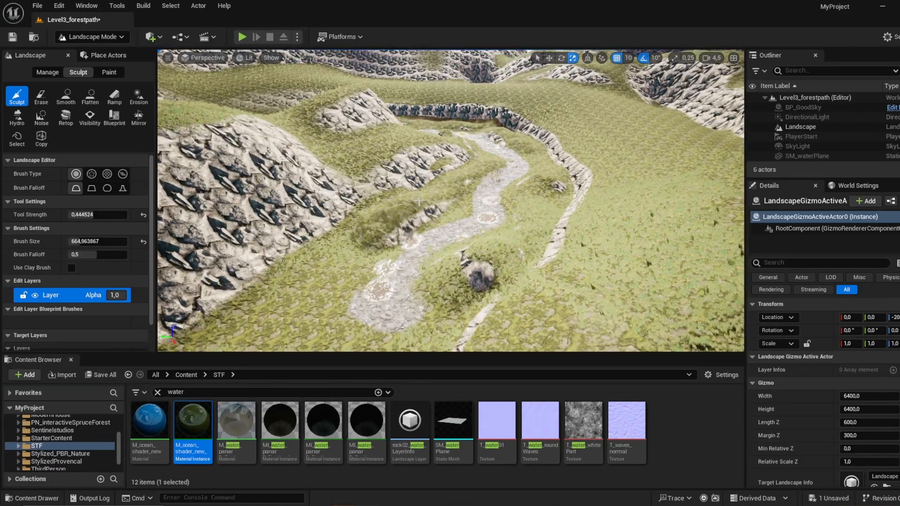
Step: Raise mounds beside the far end of the path, including a large rocky hill on the open grass
{"action": "left_click_drag", "start_coordinate": [354, 241], "coordinate": [318, 300]}
{"action": "right_click_drag", "start_coordinate": [318, 300], "coordinate": [300, 338]}
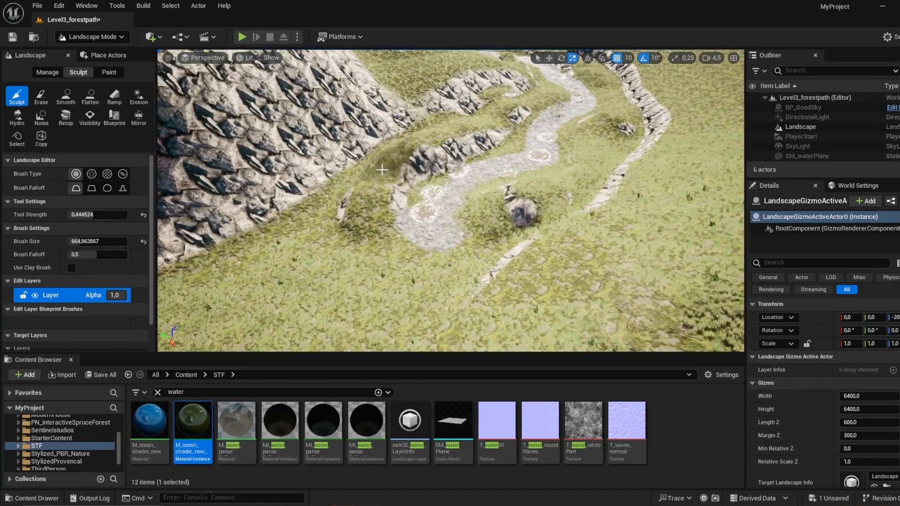
{"action": "mouse_move", "coordinate": [555, 197]}
{"action": "left_mouse_down"}
{"action": "mouse_move", "coordinate": [516, 225]}
{"action": "mouse_move", "coordinate": [490, 262]}
{"action": "left_mouse_up"}
{"action": "right_click_drag", "start_coordinate": [490, 262], "coordinate": [560, 300]}
{"action": "mouse_move", "coordinate": [520, 129]}
{"action": "left_mouse_down"}
{"action": "mouse_move", "coordinate": [544, 159]}
{"action": "mouse_move", "coordinate": [568, 158]}
{"action": "mouse_move", "coordinate": [582, 169]}
{"action": "mouse_move", "coordinate": [558, 263]}
{"action": "mouse_move", "coordinate": [565, 154]}
{"action": "mouse_move", "coordinate": [561, 337]}
{"action": "left_mouse_up"}
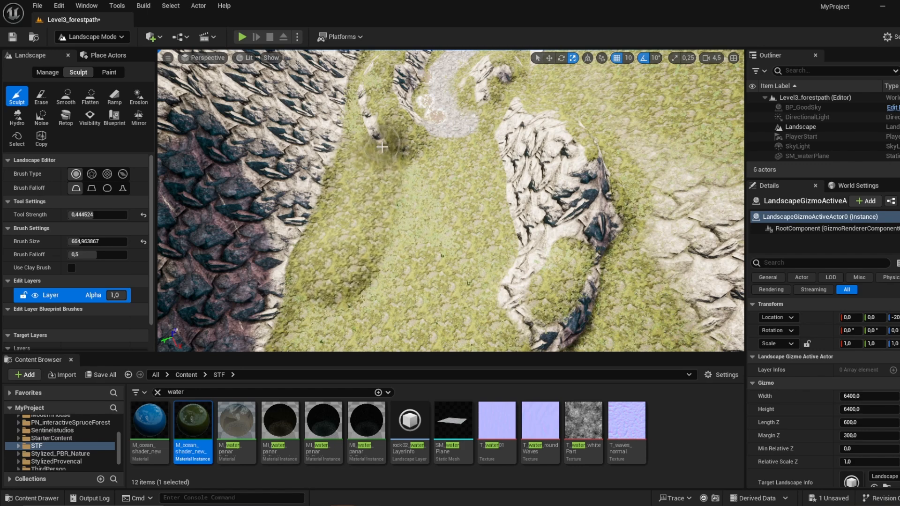
Step: Sculpt a ring of rocky hills around the far end of the path to close it off
{"action": "mouse_move", "coordinate": [392, 161]}
{"action": "left_mouse_down"}
{"action": "mouse_move", "coordinate": [408, 234]}
{"action": "mouse_move", "coordinate": [370, 155]}
{"action": "mouse_move", "coordinate": [352, 262]}
{"action": "mouse_move", "coordinate": [366, 258]}
{"action": "mouse_move", "coordinate": [400, 298]}
{"action": "mouse_move", "coordinate": [420, 302]}
{"action": "left_mouse_up"}
{"action": "mouse_move", "coordinate": [434, 281]}
{"action": "right_mouse_down"}
{"action": "mouse_move", "coordinate": [545, 227]}
{"action": "mouse_move", "coordinate": [502, 234]}
{"action": "mouse_move", "coordinate": [511, 246]}
{"action": "right_mouse_up"}
{"action": "mouse_move", "coordinate": [488, 248]}
{"action": "left_mouse_down"}
{"action": "mouse_move", "coordinate": [436, 248]}
{"action": "mouse_move", "coordinate": [469, 247]}
{"action": "left_mouse_up"}
{"action": "mouse_move", "coordinate": [469, 246]}
{"action": "right_mouse_down"}
{"action": "mouse_move", "coordinate": [544, 216]}
{"action": "mouse_move", "coordinate": [579, 164]}
{"action": "mouse_move", "coordinate": [575, 155]}
{"action": "right_mouse_up"}
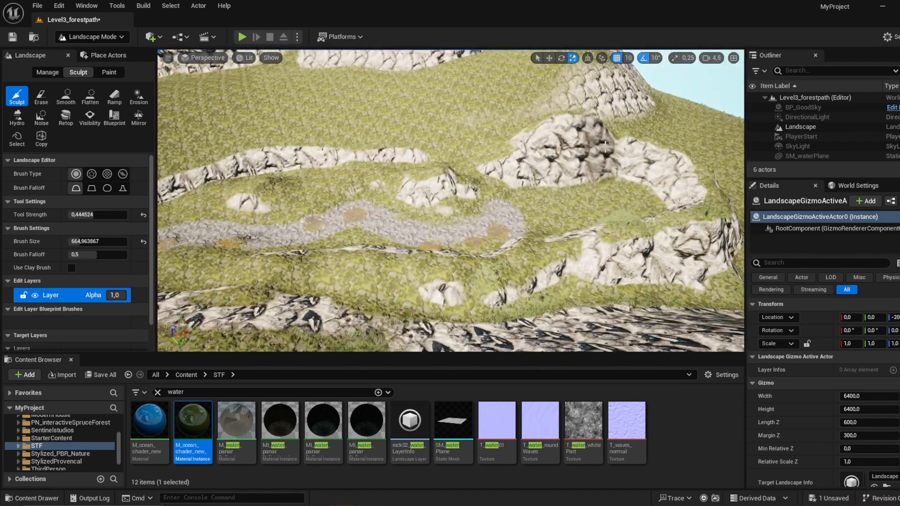
{"action": "left_click_drag", "start_coordinate": [704, 202], "coordinate": [660, 241]}
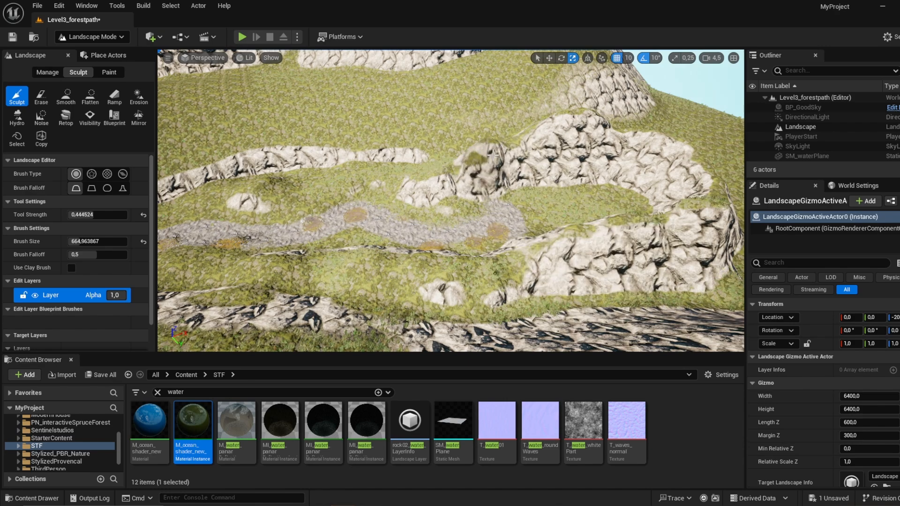
Step: Build up the rocky hill beside the path's end and raise more peaks on the ledge outside the path
{"action": "mouse_move", "coordinate": [565, 143]}
{"action": "right_mouse_down"}
{"action": "mouse_move", "coordinate": [614, 140]}
{"action": "mouse_move", "coordinate": [637, 162]}
{"action": "right_mouse_up"}
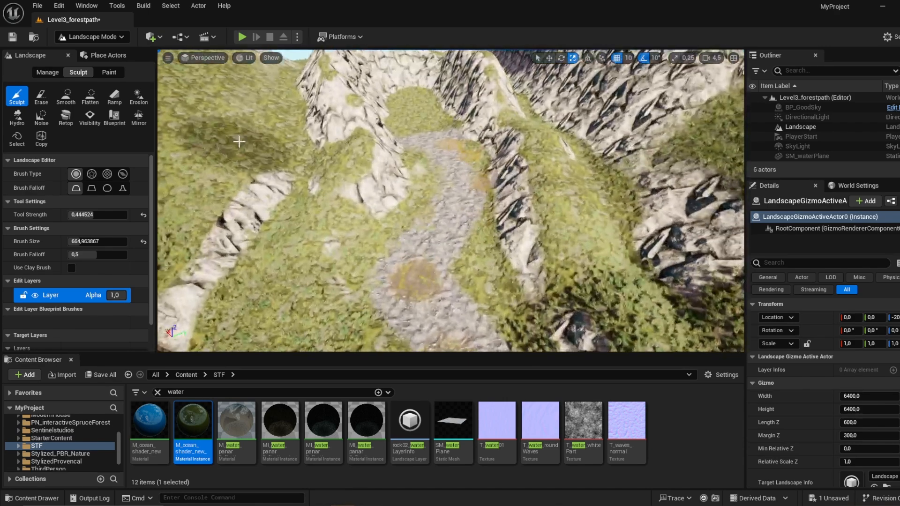
{"action": "mouse_move", "coordinate": [305, 150]}
{"action": "left_mouse_down"}
{"action": "mouse_move", "coordinate": [275, 111]}
{"action": "mouse_move", "coordinate": [281, 157]}
{"action": "mouse_move", "coordinate": [300, 155]}
{"action": "left_mouse_up"}
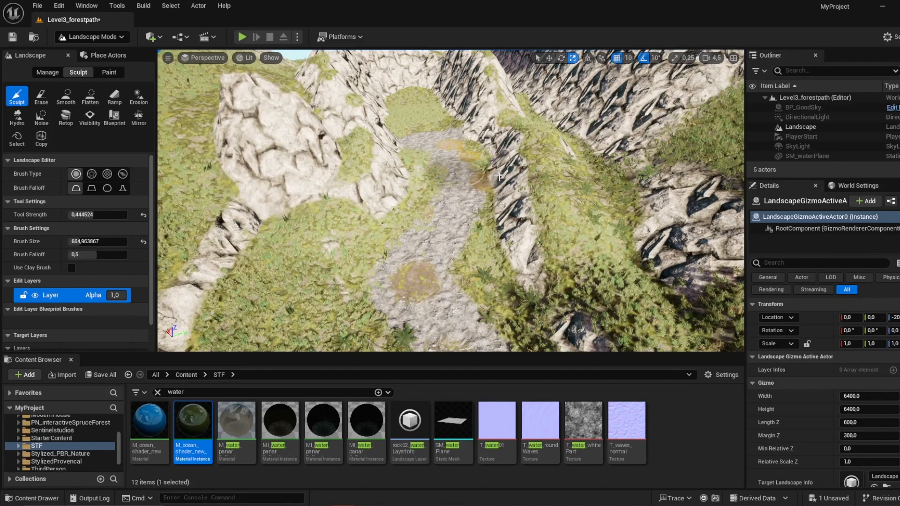
{"action": "mouse_move", "coordinate": [544, 150]}
{"action": "left_mouse_down"}
{"action": "mouse_move", "coordinate": [584, 203]}
{"action": "mouse_move", "coordinate": [592, 161]}
{"action": "mouse_move", "coordinate": [656, 187]}
{"action": "left_mouse_up"}
{"action": "key", "text": "s"}
{"action": "right_click_drag", "start_coordinate": [656, 188], "coordinate": [516, 302]}
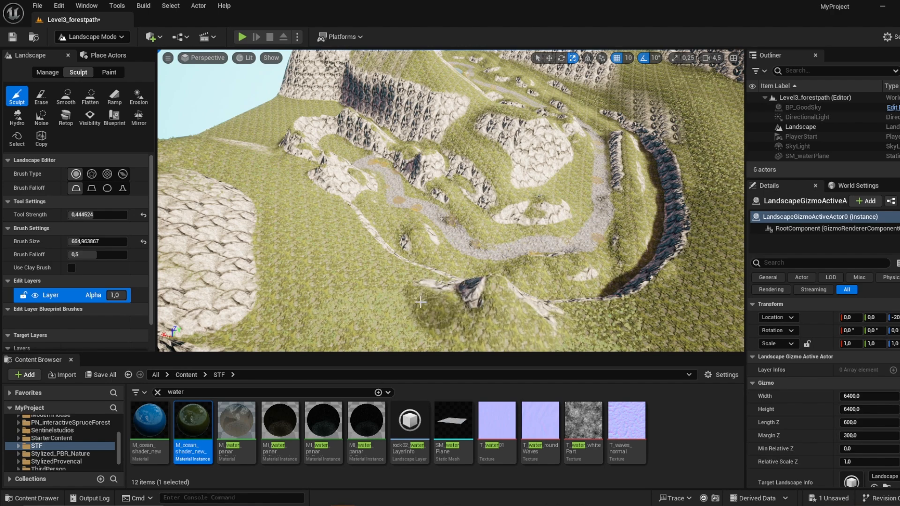
{"action": "key", "text": "w"}
{"action": "right_click_drag", "start_coordinate": [424, 319], "coordinate": [451, 209]}
Step: Switch to Foliage mode, clear the "water" search, and open the Pack03-LandscapePro folder in STF
{"action": "left_click", "coordinate": [89, 37]}
{"action": "left_click", "coordinate": [93, 74]}
{"action": "left_click", "coordinate": [195, 391]}
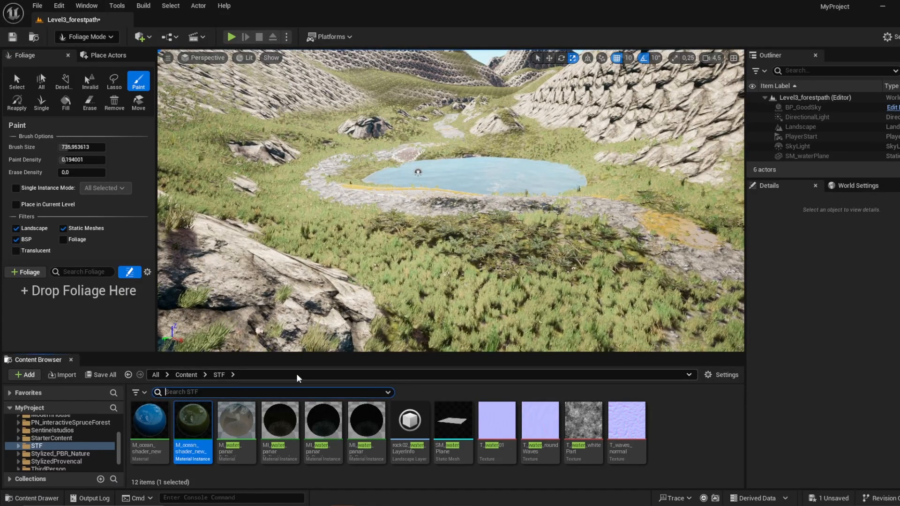
{"action": "double_click", "coordinate": [150, 429]}
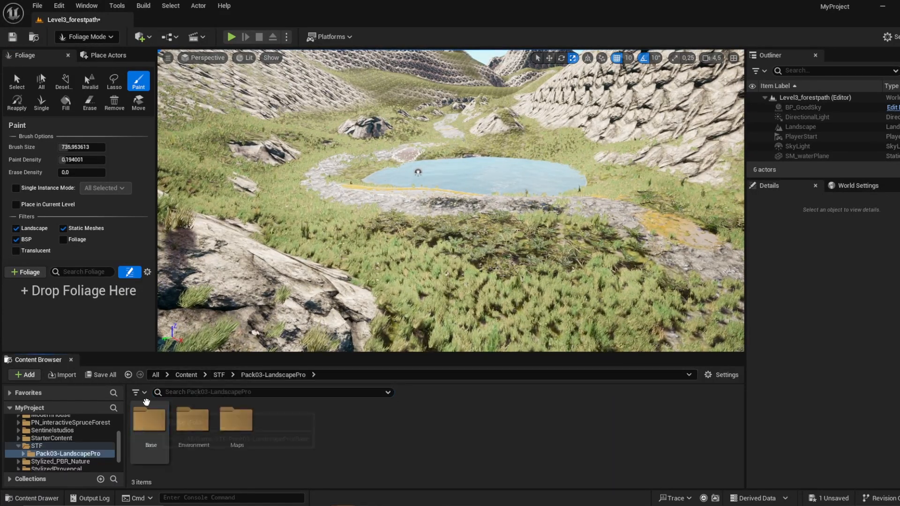
Step: Filter the Pack03-LandscapePro assets by Static Mesh and browse the meshes for foliage
{"action": "left_click", "coordinate": [137, 393]}
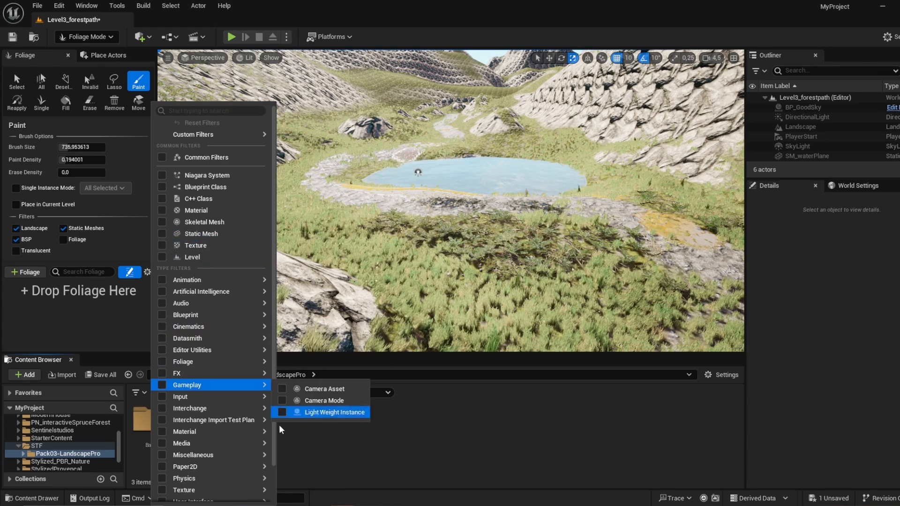
{"action": "left_click", "coordinate": [343, 449]}
{"action": "left_click", "coordinate": [137, 393]}
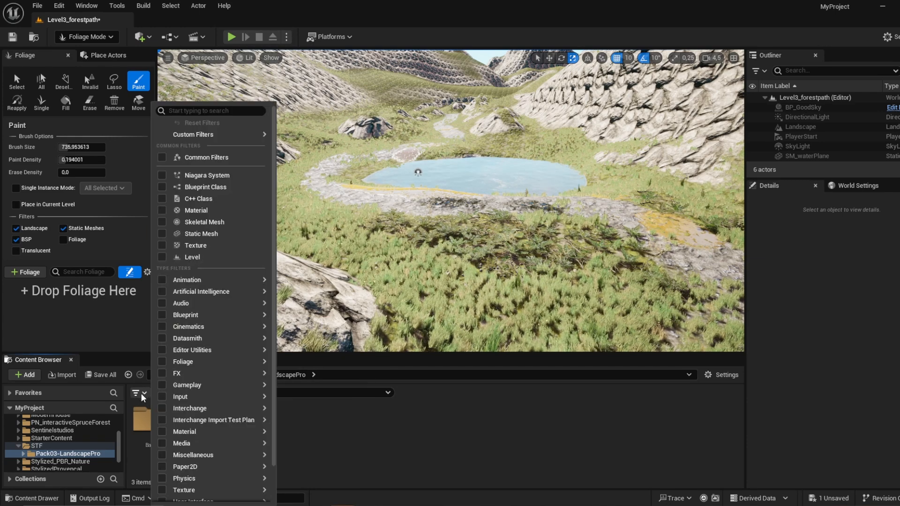
{"action": "left_click", "coordinate": [231, 233]}
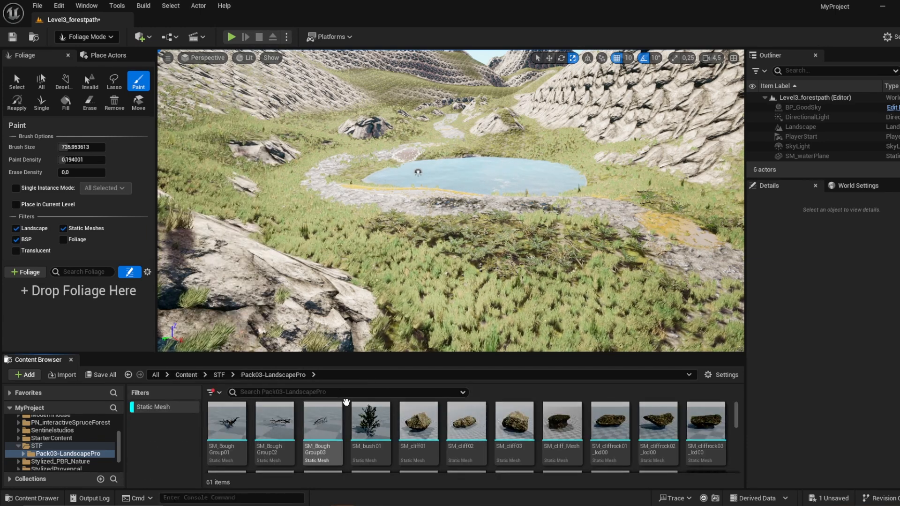
{"action": "scroll", "coordinate": [400, 427], "scroll_direction": "down", "scroll_amount": 2}
{"action": "scroll", "coordinate": [400, 427], "scroll_direction": "down", "scroll_amount": 1}
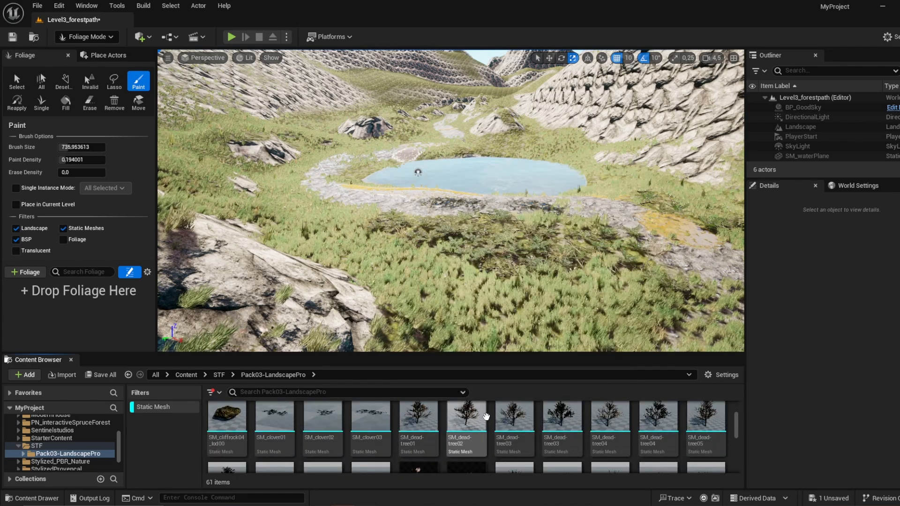
Step: Browse the LandscapePro static meshes and place SM_bush01 on the grass in front of the pond
{"action": "scroll", "coordinate": [486, 417], "scroll_direction": "down", "scroll_amount": 4}
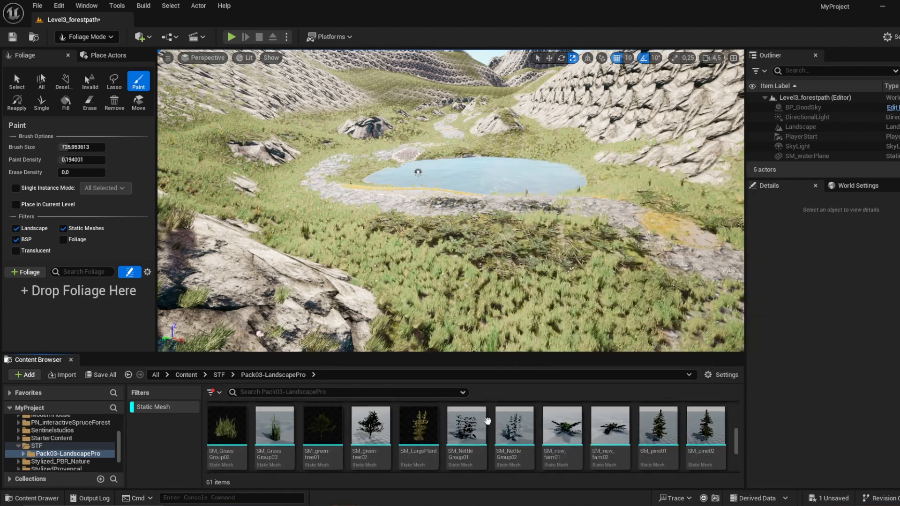
{"action": "scroll", "coordinate": [483, 422], "scroll_direction": "down", "scroll_amount": 1}
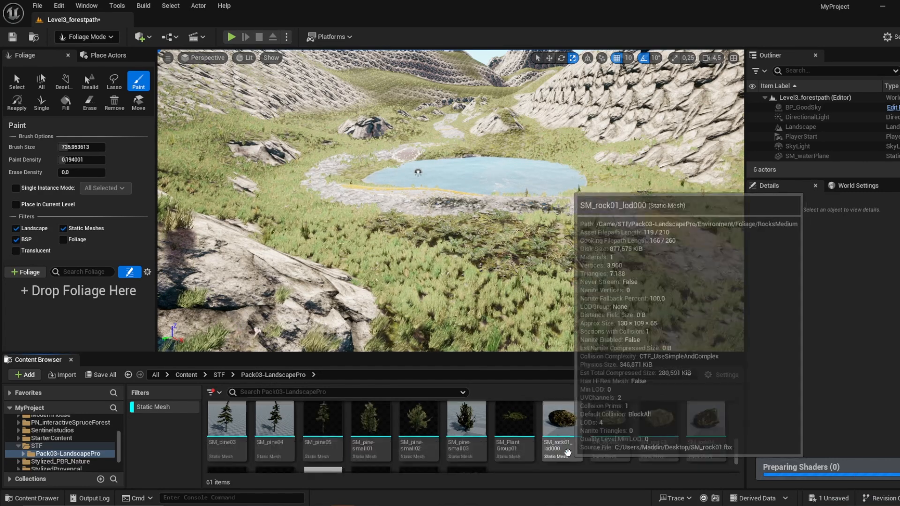
{"action": "scroll", "coordinate": [525, 440], "scroll_direction": "down", "scroll_amount": 2}
{"action": "scroll", "coordinate": [524, 440], "scroll_direction": "up", "scroll_amount": 5}
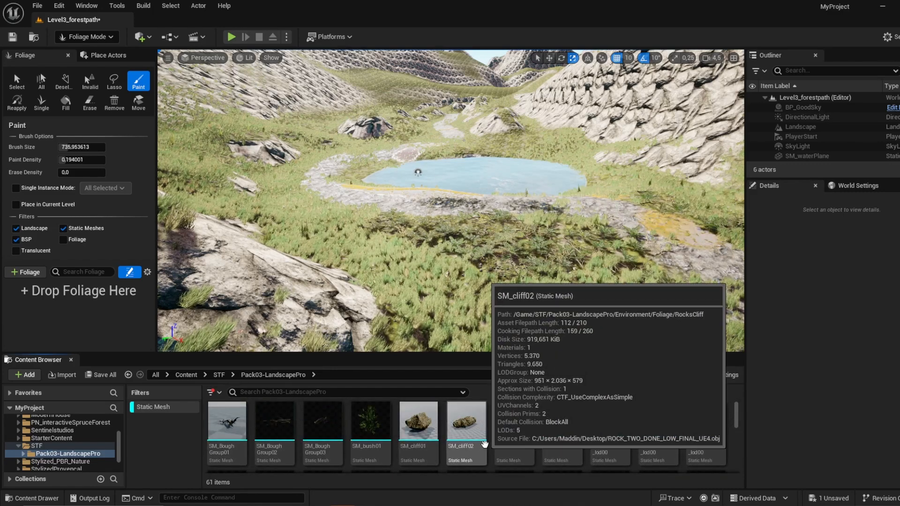
{"action": "left_click", "coordinate": [376, 429]}
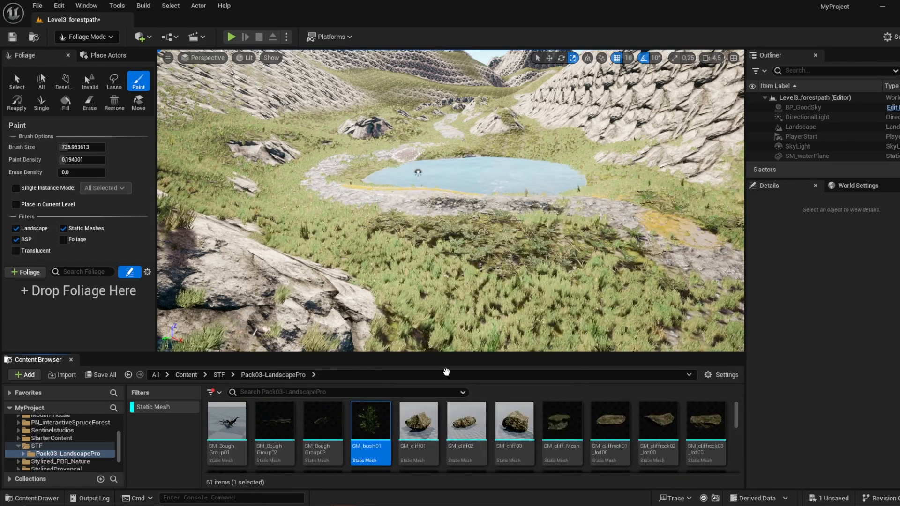
{"action": "left_click_drag", "start_coordinate": [446, 372], "coordinate": [545, 294]}
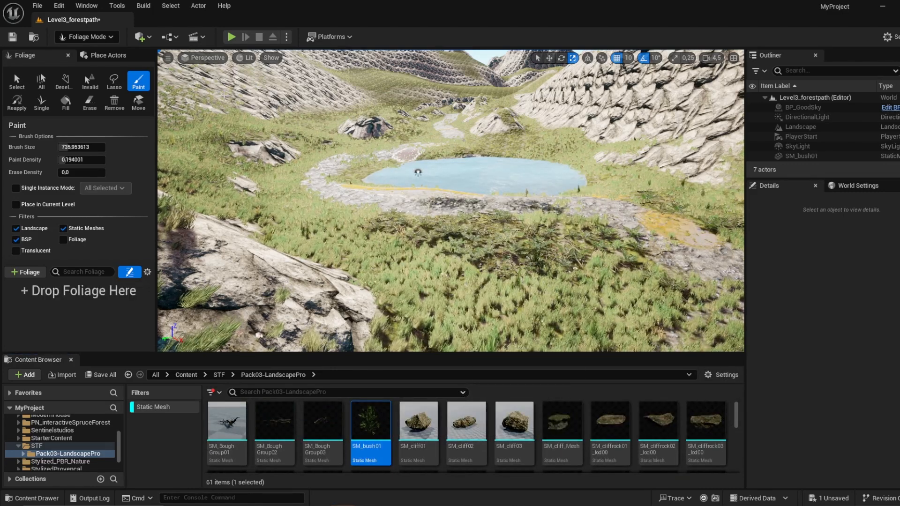
Step: Place the green SM_dead-tree03 mesh on the grass in front of the pond to check its look and size
{"action": "scroll", "coordinate": [514, 438], "scroll_direction": "down", "scroll_amount": 2}
{"action": "scroll", "coordinate": [578, 431], "scroll_direction": "down", "scroll_amount": 1}
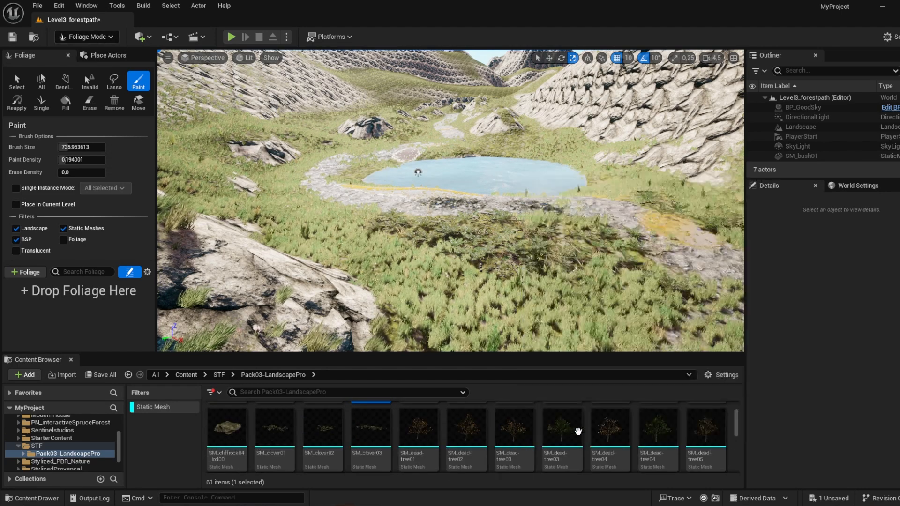
{"action": "left_click", "coordinate": [561, 438]}
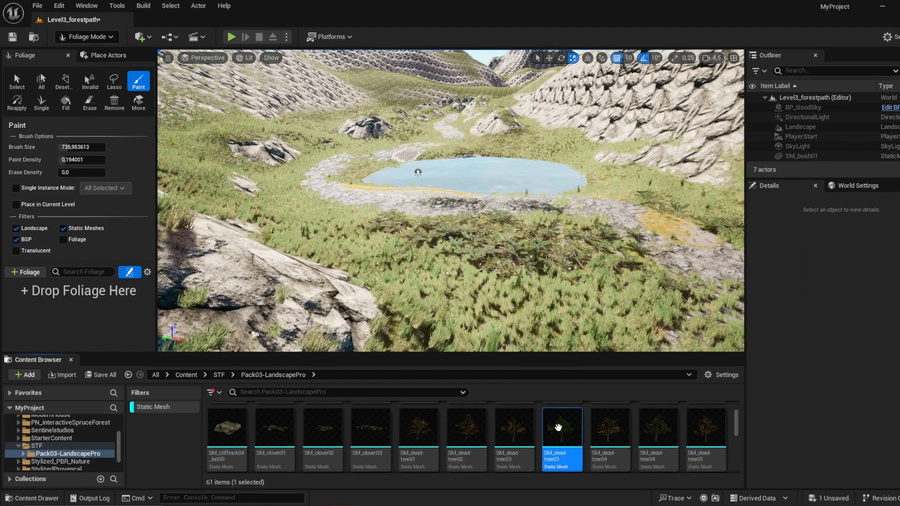
{"action": "scroll", "coordinate": [587, 431], "scroll_direction": "down", "scroll_amount": 2}
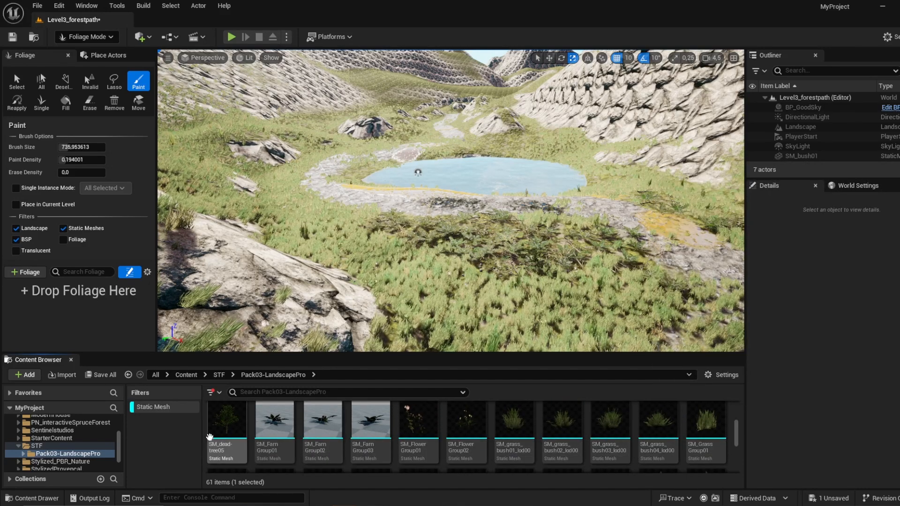
{"action": "scroll", "coordinate": [230, 431], "scroll_direction": "up", "scroll_amount": 2}
{"action": "left_click", "coordinate": [563, 433]}
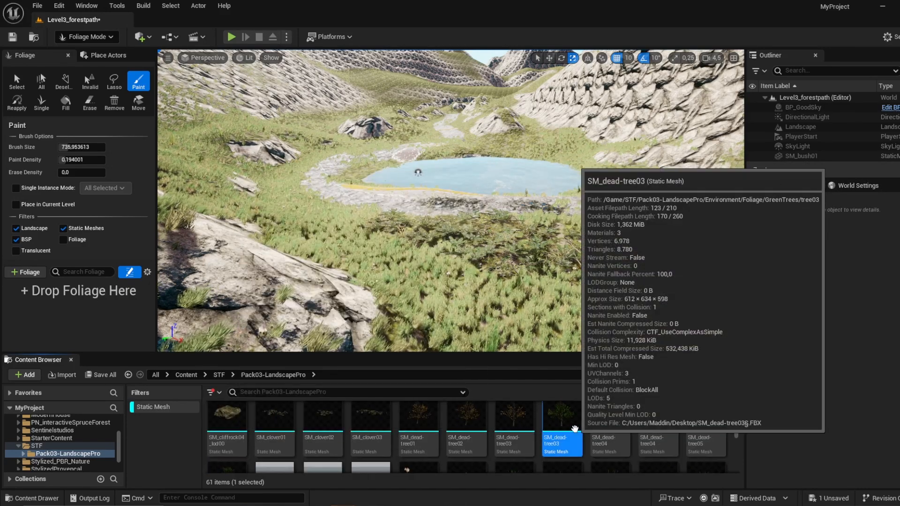
{"action": "left_click_drag", "start_coordinate": [562, 434], "coordinate": [567, 264]}
{"action": "mouse_move", "coordinate": [567, 264]}
{"action": "right_mouse_down"}
{"action": "mouse_move", "coordinate": [623, 270]}
{"action": "mouse_move", "coordinate": [615, 284]}
{"action": "mouse_move", "coordinate": [609, 258]}
{"action": "mouse_move", "coordinate": [563, 268]}
{"action": "right_mouse_up"}
{"action": "key", "text": "w"}
{"action": "key", "text": "s"}
{"action": "scroll", "coordinate": [610, 262], "scroll_direction": "down", "scroll_amount": 5}
{"action": "key", "text": "w"}
{"action": "key", "text": "w"}
{"action": "scroll", "coordinate": [595, 259], "scroll_direction": "down", "scroll_amount": 3}
Step: Place the green SM_dead-tree04 and SM_dead-tree05 meshes beside the first tree for comparison
{"action": "left_click_drag", "start_coordinate": [656, 431], "coordinate": [362, 249]}
{"action": "scroll", "coordinate": [343, 420], "scroll_direction": "down", "scroll_amount": 2}
{"action": "left_click_drag", "start_coordinate": [233, 440], "coordinate": [446, 301]}
{"action": "key", "text": "s"}
{"action": "right_click_drag", "start_coordinate": [446, 301], "coordinate": [483, 283]}
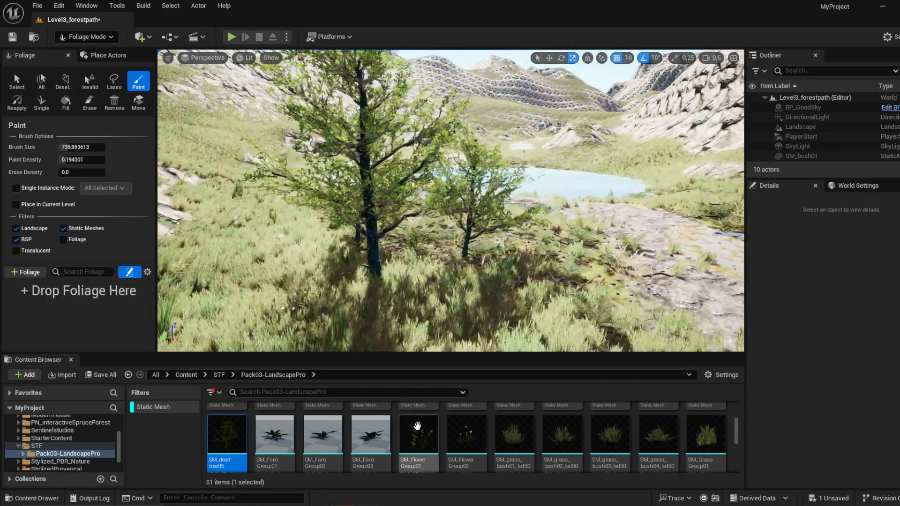
Step: Filter the meshes by "tree" and add SM_dead-tree02, the green SM_dead-tree03, 04 and 05, SM_green-tree01 and SM_green-tree02 as foliage types
{"action": "scroll", "coordinate": [424, 425], "scroll_direction": "up", "scroll_amount": 2}
{"action": "scroll", "coordinate": [428, 423], "scroll_direction": "up", "scroll_amount": 1}
{"action": "left_click", "coordinate": [393, 394]}
{"action": "type", "text": "tree"}
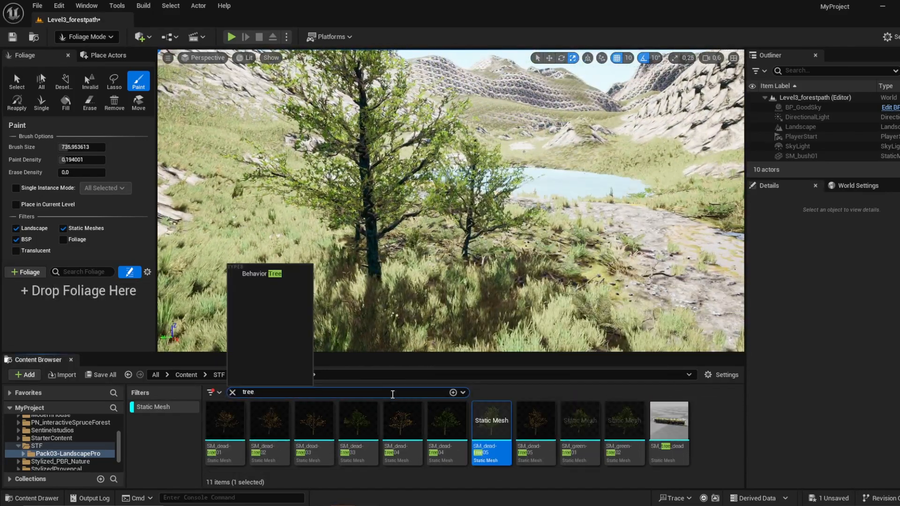
{"action": "left_click", "coordinate": [609, 438]}
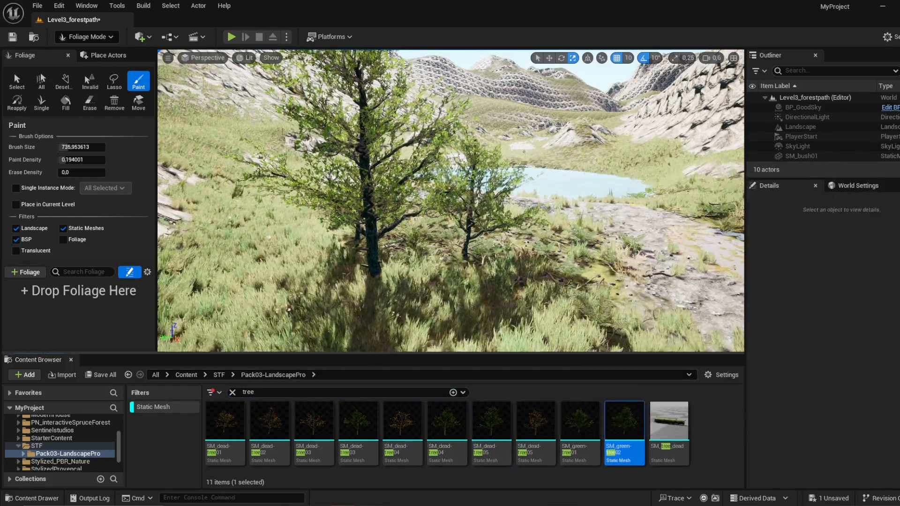
{"action": "key", "text": "s"}
{"action": "right_click_drag", "start_coordinate": [563, 281], "coordinate": [601, 283]}
{"action": "left_click", "coordinate": [566, 449], "text": "ctrl"}
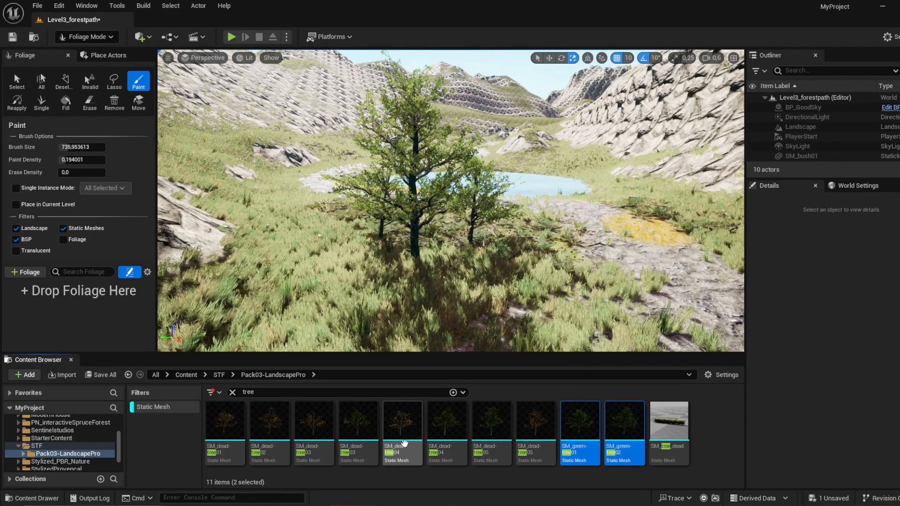
{"action": "left_click", "coordinate": [358, 426], "text": "ctrl"}
{"action": "left_click", "coordinate": [269, 424], "text": "ctrl"}
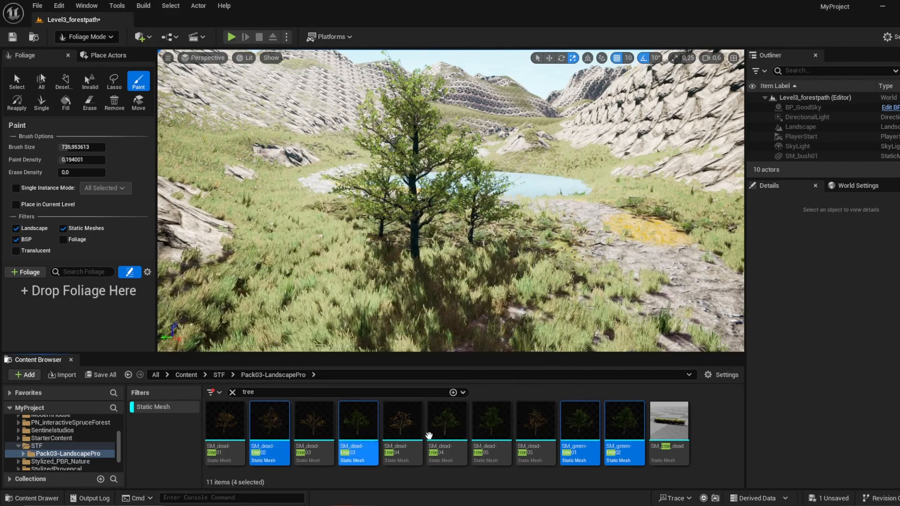
{"action": "left_click", "coordinate": [488, 424], "text": "ctrl"}
{"action": "left_click", "coordinate": [448, 425], "text": "ctrl"}
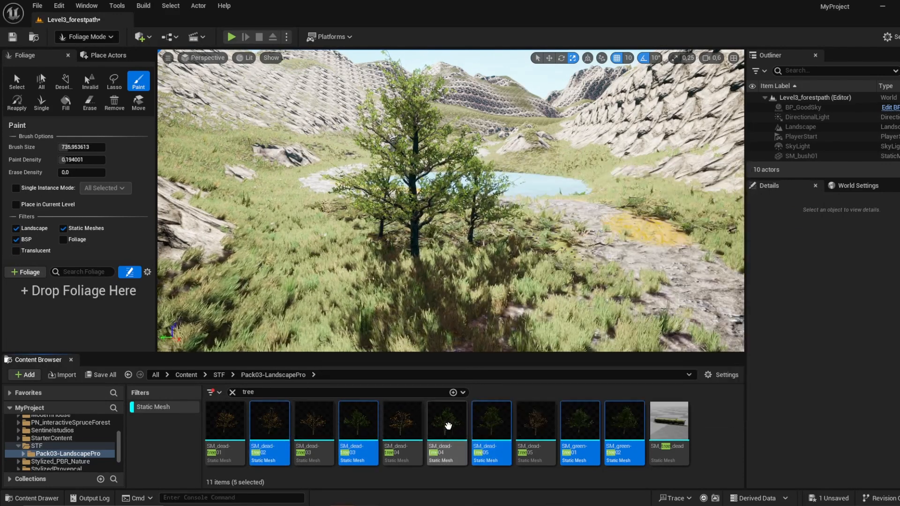
{"action": "left_click_drag", "start_coordinate": [446, 426], "coordinate": [78, 305]}
Step: Set the maximum cull distance to 7000 for SM_dead-tree02 and the last two tree types in the foliage palette
{"action": "left_click", "coordinate": [27, 305]}
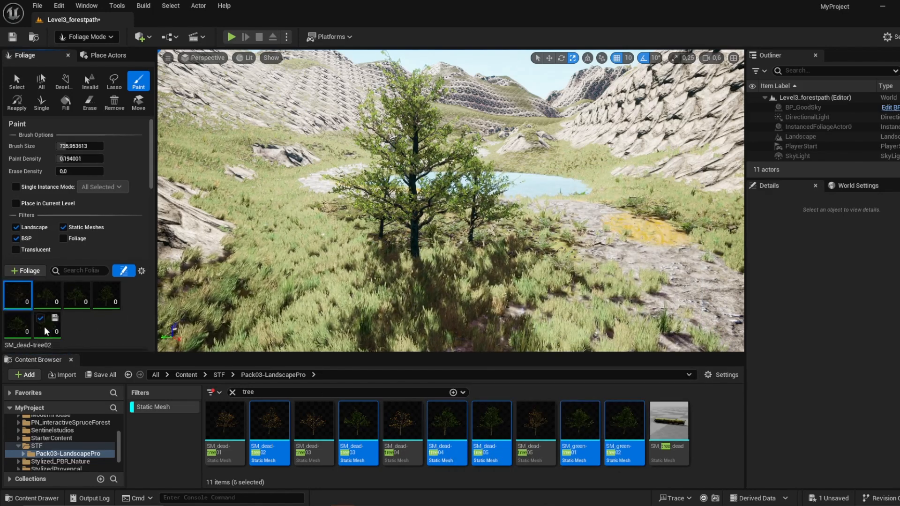
{"action": "left_click", "coordinate": [45, 328], "text": "shift"}
{"action": "left_click", "coordinate": [47, 296]}
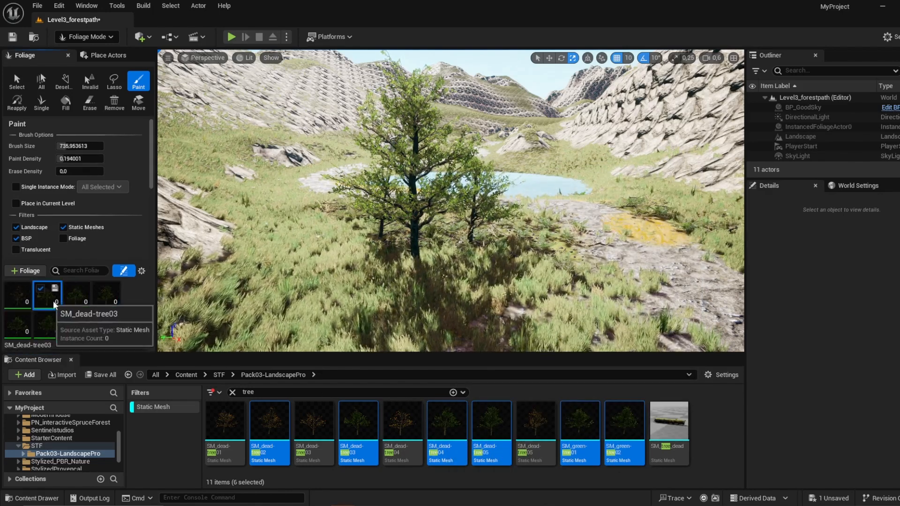
{"action": "left_click", "coordinate": [104, 297], "text": "shift"}
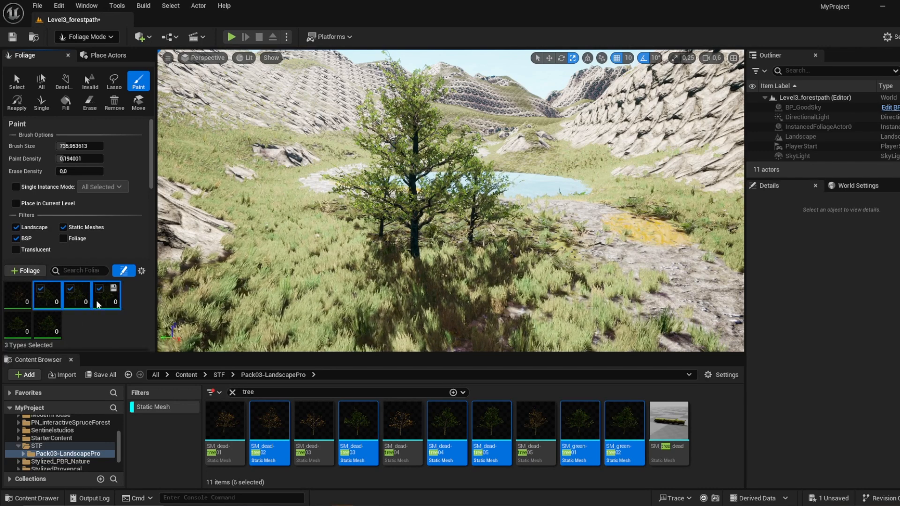
{"action": "left_click", "coordinate": [55, 318]}
{"action": "key", "text": "Return"}
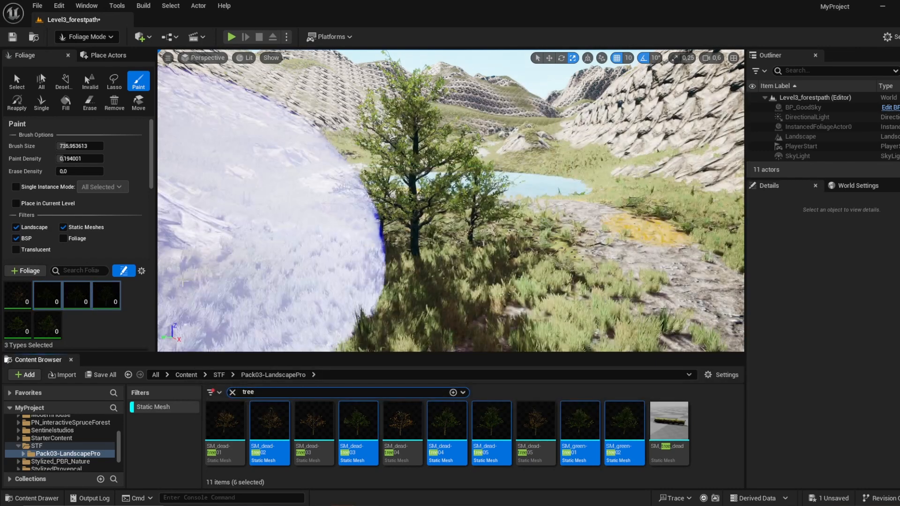
{"action": "left_click", "coordinate": [28, 331], "text": "ctrl"}
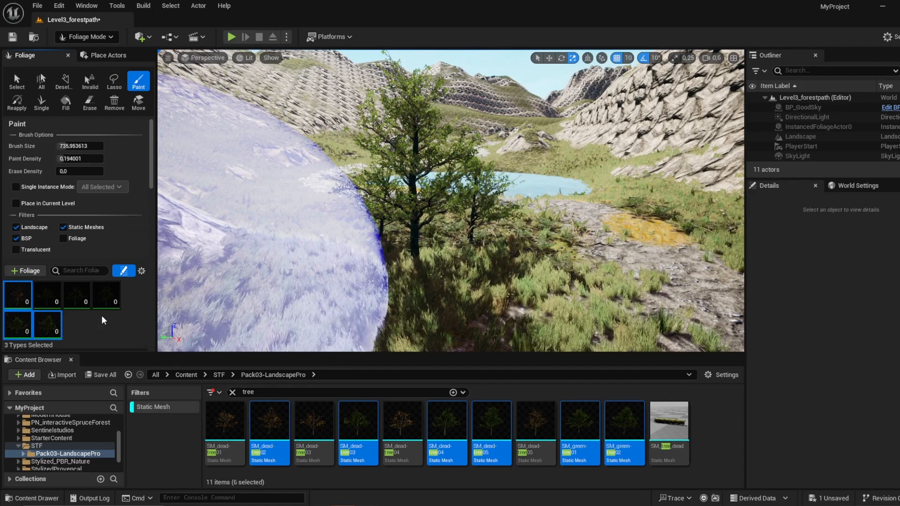
{"action": "scroll", "coordinate": [108, 315], "scroll_direction": "down", "scroll_amount": 8}
{"action": "scroll", "coordinate": [108, 316], "scroll_direction": "down", "scroll_amount": 8}
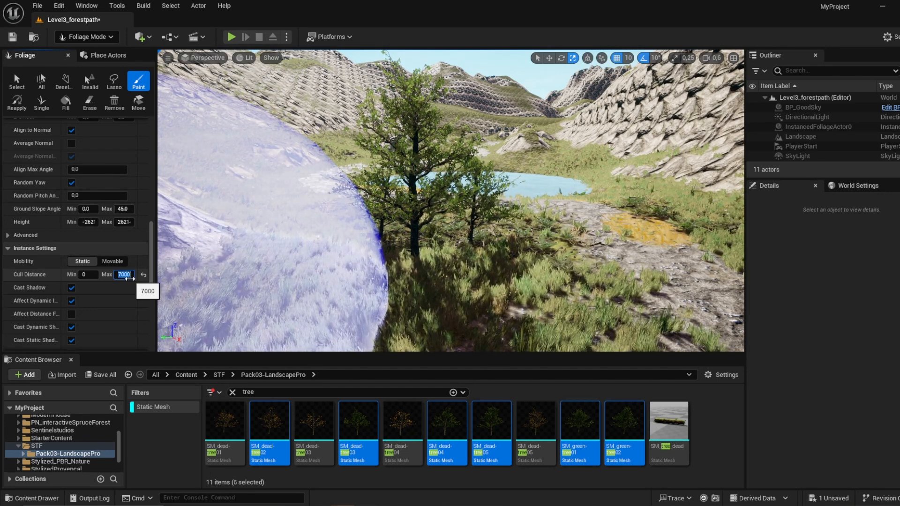
{"action": "scroll", "coordinate": [77, 234], "scroll_direction": "up", "scroll_amount": 15}
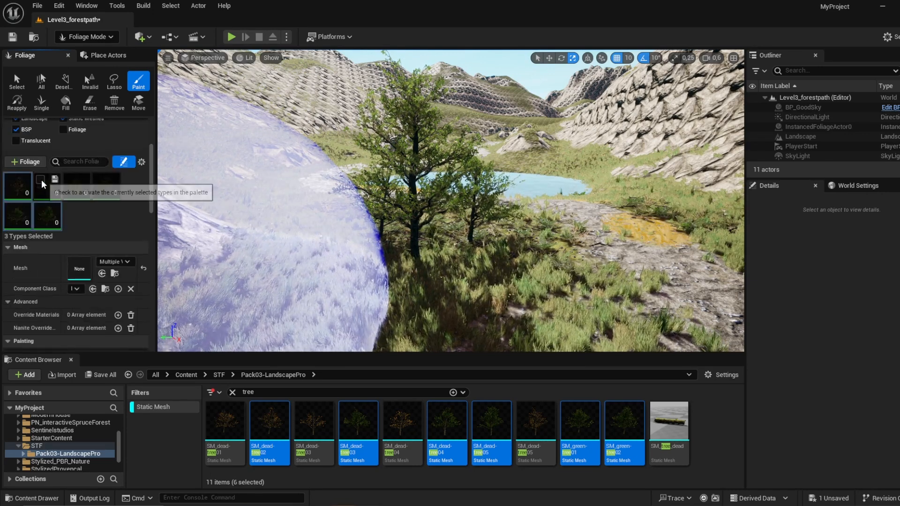
Step: Activate all six tree foliage types, set their painting density to 1.0 and disable Align to Normal
{"action": "left_click", "coordinate": [78, 187]}
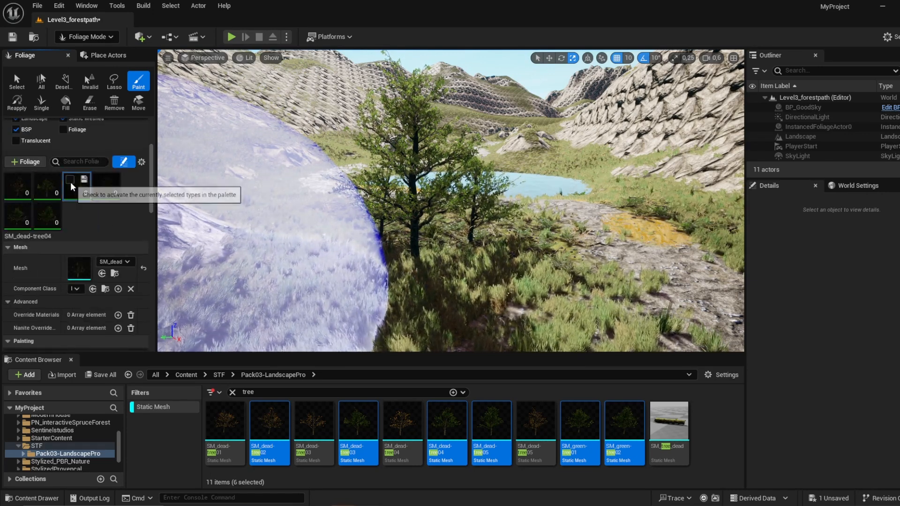
{"action": "left_click", "coordinate": [105, 186]}
{"action": "left_click", "coordinate": [41, 210], "text": "shift"}
{"action": "left_click", "coordinate": [46, 190], "text": "shift"}
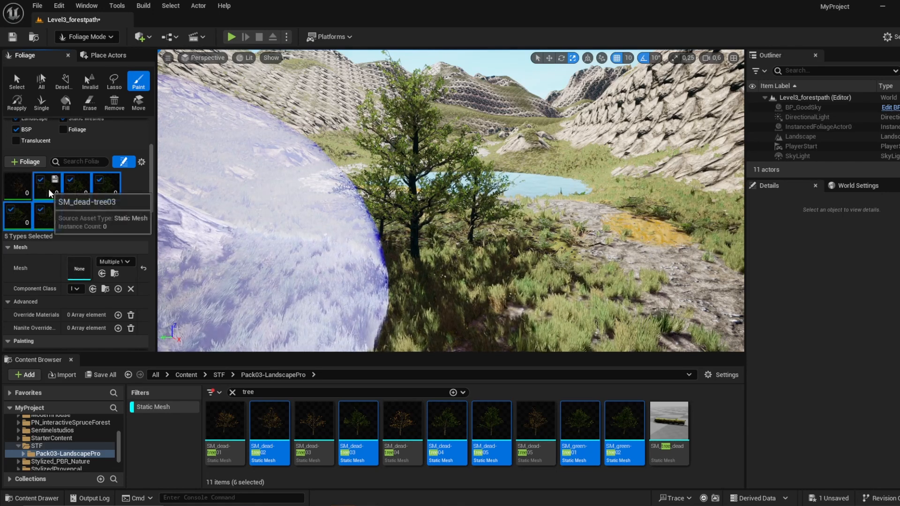
{"action": "left_click", "coordinate": [23, 191], "text": "shift"}
{"action": "scroll", "coordinate": [65, 225], "scroll_direction": "down", "scroll_amount": 3}
{"action": "scroll", "coordinate": [65, 228], "scroll_direction": "down", "scroll_amount": 5}
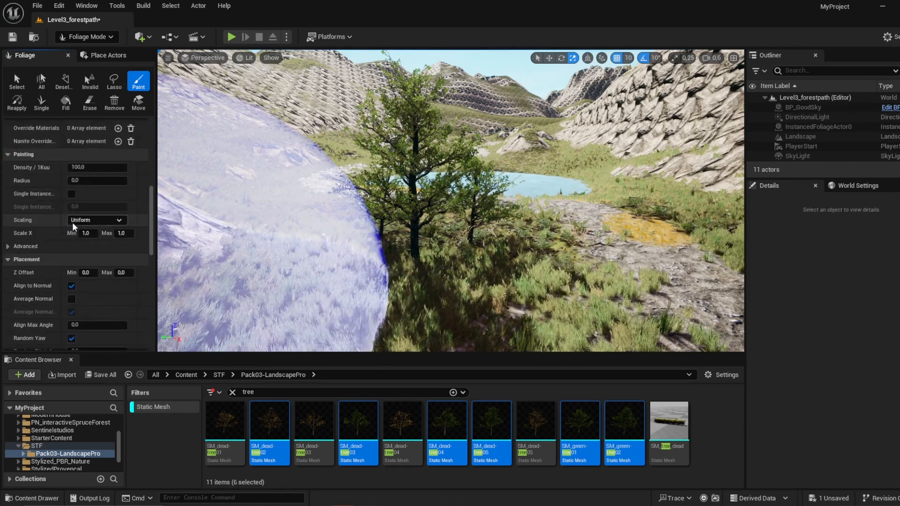
{"action": "left_click", "coordinate": [95, 167]}
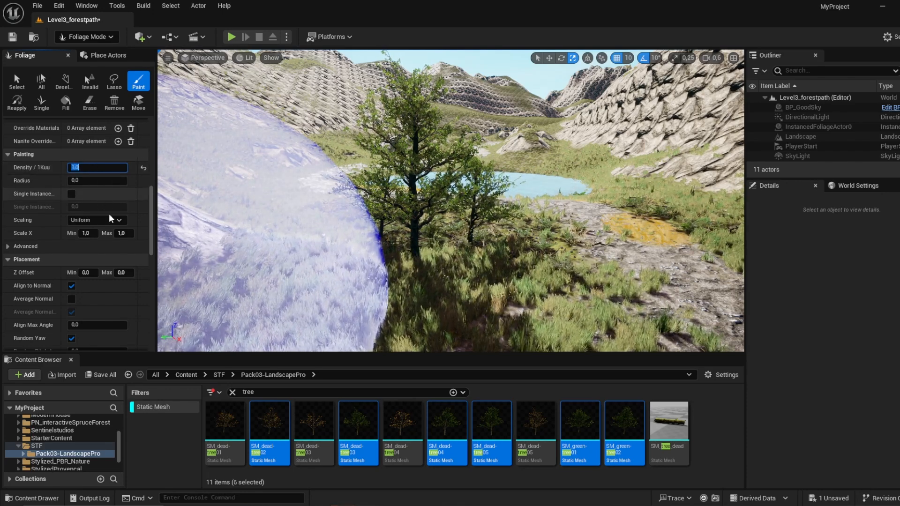
{"action": "scroll", "coordinate": [104, 225], "scroll_direction": "down", "scroll_amount": 4}
{"action": "left_click", "coordinate": [72, 192]}
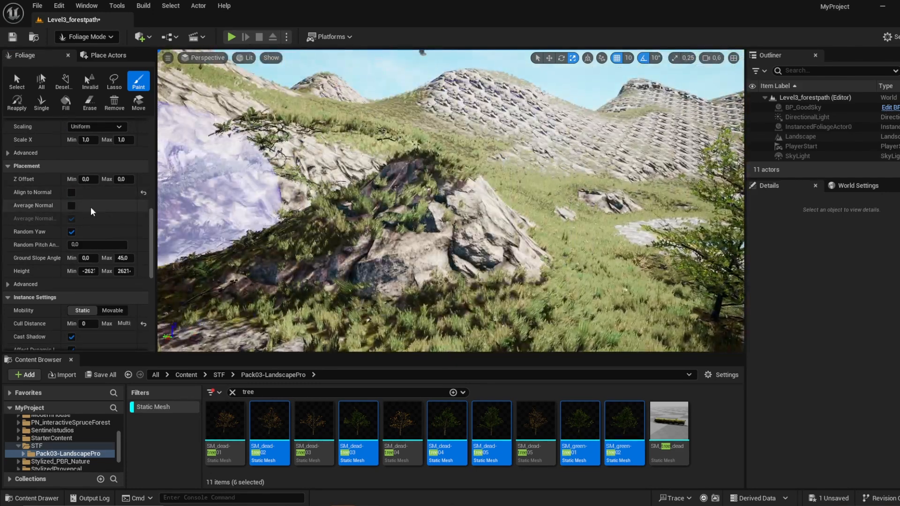
Step: Re-enable Align to Normal, try painting trees over the rocky mound, and undo the strokes
{"action": "left_click", "coordinate": [71, 193]}
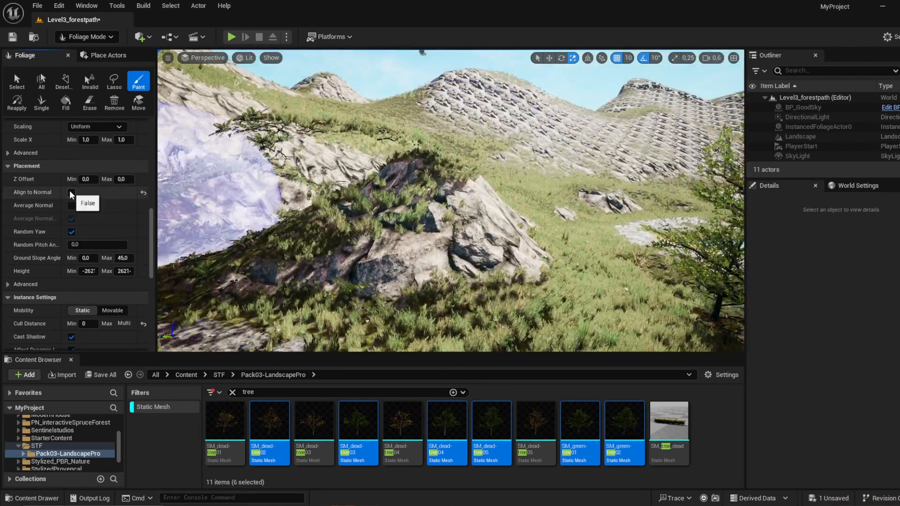
{"action": "left_click_drag", "start_coordinate": [470, 195], "coordinate": [482, 246]}
{"action": "mouse_move", "coordinate": [482, 247]}
{"action": "right_mouse_down"}
{"action": "mouse_move", "coordinate": [553, 265]}
{"action": "mouse_move", "coordinate": [558, 253]}
{"action": "mouse_move", "coordinate": [540, 234]}
{"action": "mouse_move", "coordinate": [494, 230]}
{"action": "mouse_move", "coordinate": [445, 277]}
{"action": "right_mouse_up"}
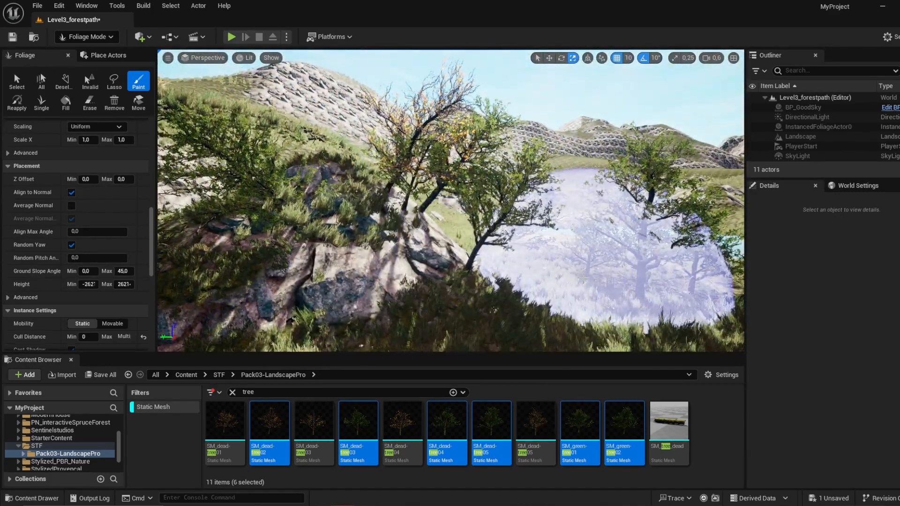
{"action": "key", "text": "ctrl+z"}
{"action": "key", "text": "ctrl+z"}
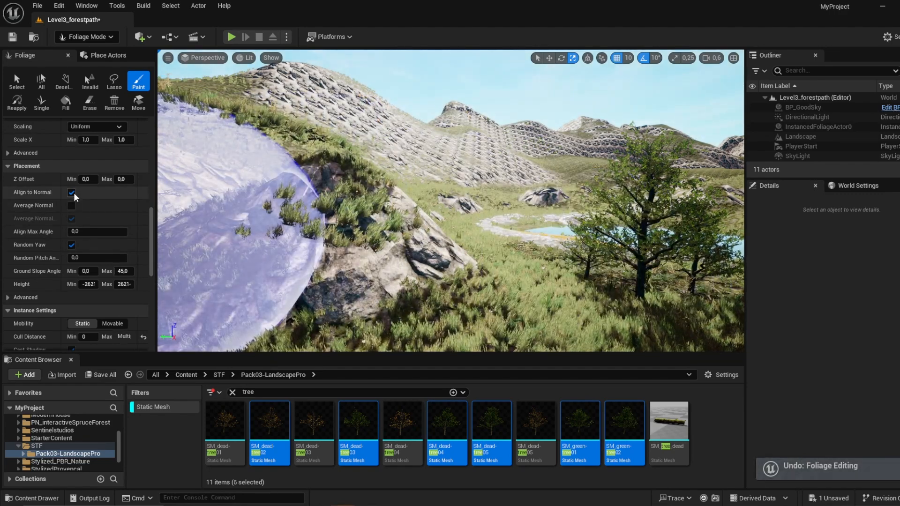
Step: Try painting trees from the rocky mound to the grass with Align to Normal off, and undo the painting
{"action": "mouse_move", "coordinate": [247, 205]}
{"action": "left_mouse_down"}
{"action": "mouse_move", "coordinate": [322, 202]}
{"action": "mouse_move", "coordinate": [573, 282]}
{"action": "mouse_move", "coordinate": [619, 275]}
{"action": "left_mouse_up"}
{"action": "mouse_move", "coordinate": [619, 276]}
{"action": "right_mouse_down"}
{"action": "mouse_move", "coordinate": [605, 285]}
{"action": "mouse_move", "coordinate": [626, 323]}
{"action": "mouse_move", "coordinate": [690, 324]}
{"action": "mouse_move", "coordinate": [661, 322]}
{"action": "right_mouse_up"}
{"action": "left_click", "coordinate": [607, 275]}
{"action": "key", "text": "ctrl+z"}
Step: Reduce the foliage brush size to about 330 and paint the six tree types on the grass alongside the path
{"action": "scroll", "coordinate": [606, 275], "scroll_direction": "up", "scroll_amount": 4}
{"action": "scroll", "coordinate": [89, 206], "scroll_direction": "up", "scroll_amount": 9}
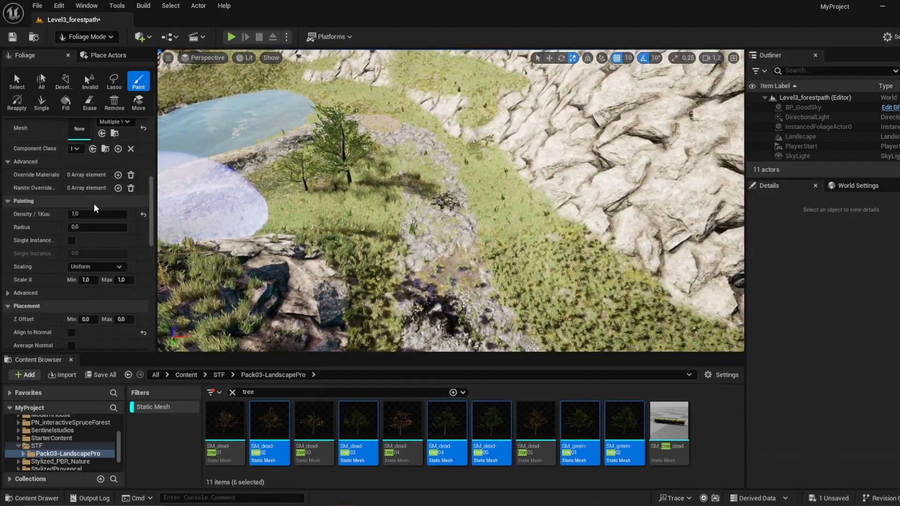
{"action": "scroll", "coordinate": [92, 213], "scroll_direction": "down", "scroll_amount": 3}
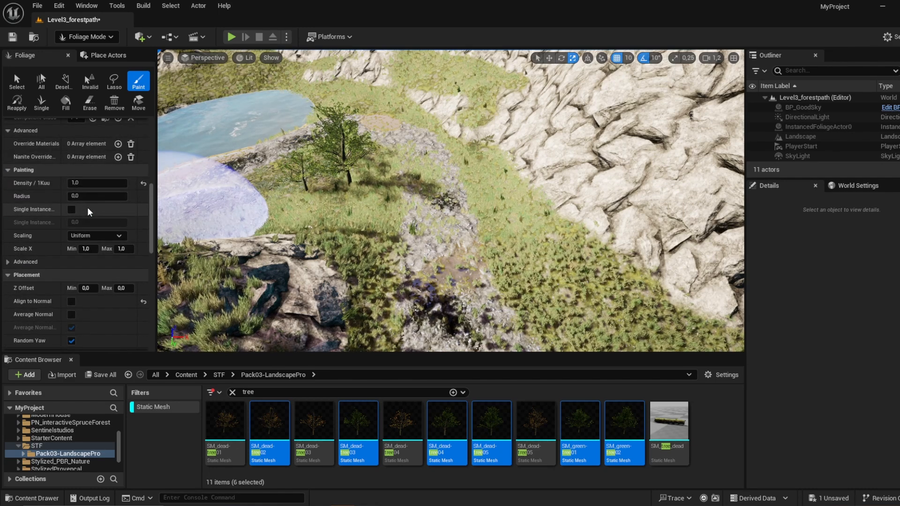
{"action": "scroll", "coordinate": [83, 215], "scroll_direction": "up", "scroll_amount": 6}
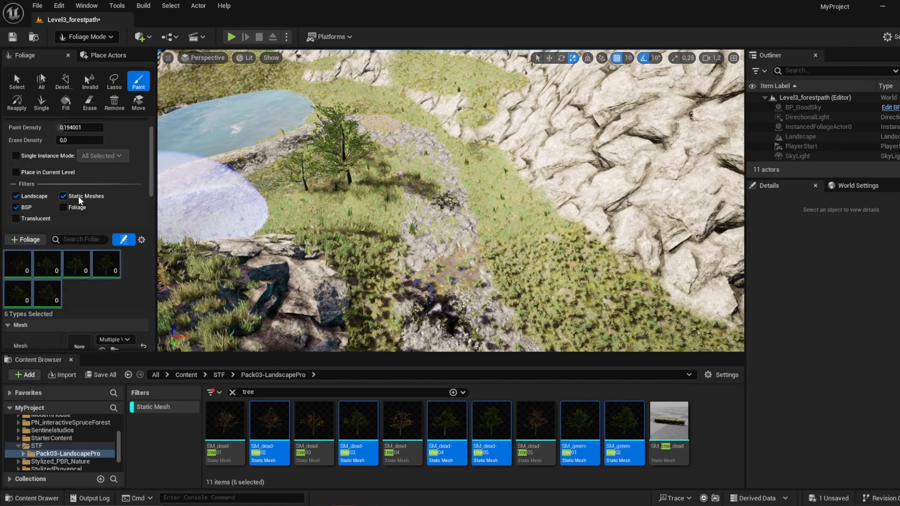
{"action": "mouse_move", "coordinate": [60, 147]}
{"action": "left_mouse_down"}
{"action": "mouse_move", "coordinate": [46, 147]}
{"action": "mouse_move", "coordinate": [60, 147]}
{"action": "left_mouse_up"}
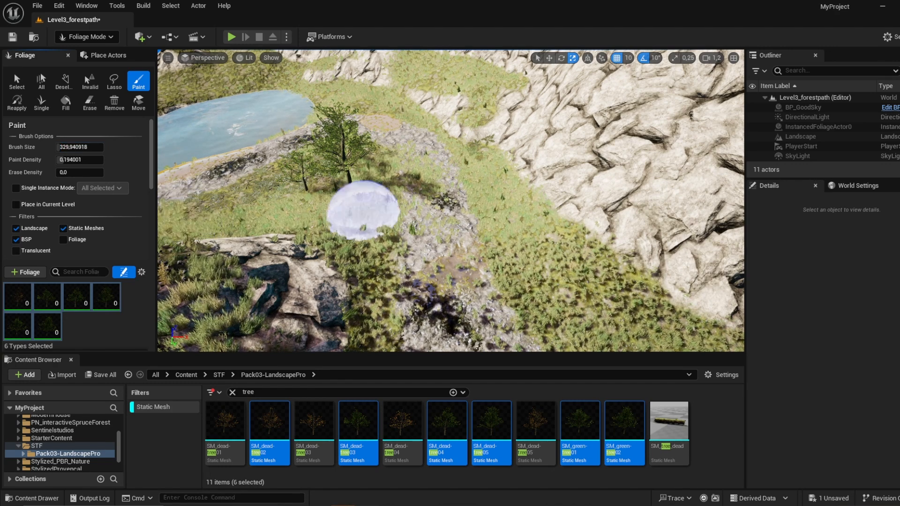
{"action": "left_click_drag", "start_coordinate": [513, 203], "coordinate": [564, 295]}
{"action": "right_click_drag", "start_coordinate": [595, 317], "coordinate": [494, 207]}
{"action": "left_click_drag", "start_coordinate": [494, 207], "coordinate": [426, 234]}
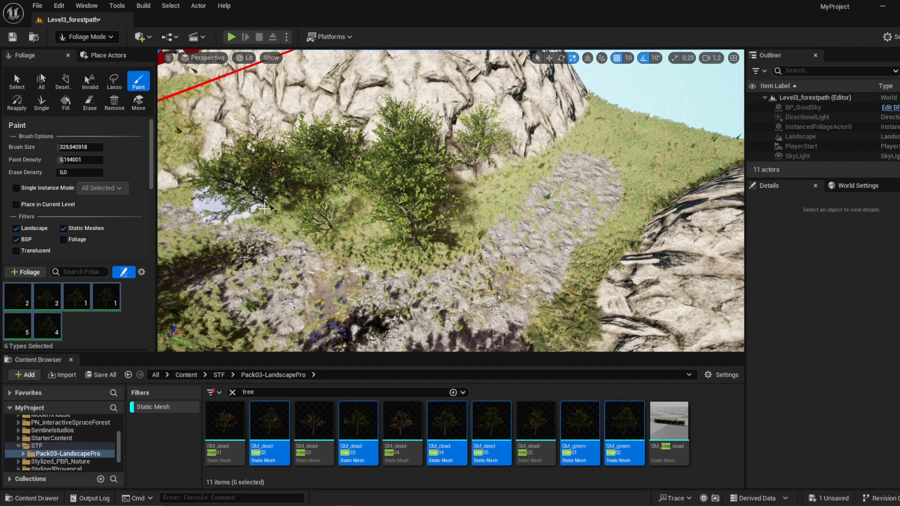
Step: Paint the six tree types on the grass beside the path and on the grassy slope between the pond and the cliffs
{"action": "right_click_drag", "start_coordinate": [571, 272], "coordinate": [408, 150]}
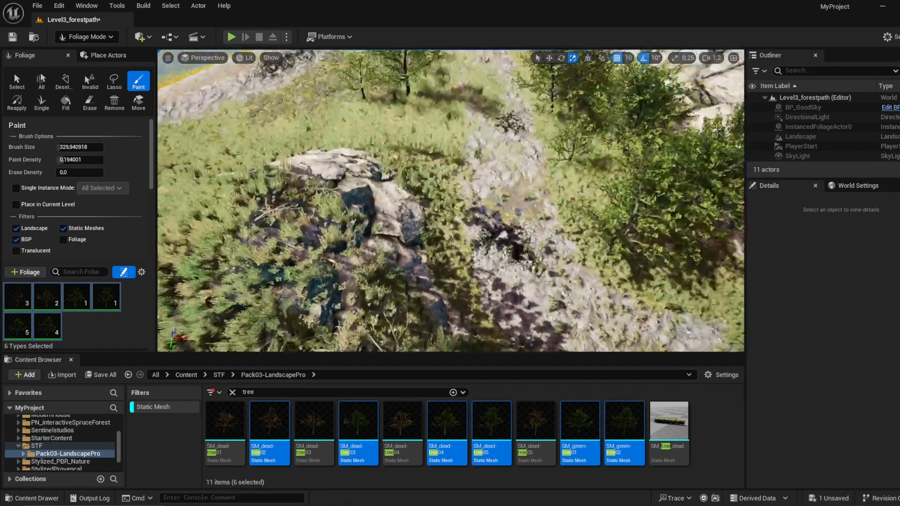
{"action": "mouse_move", "coordinate": [401, 131]}
{"action": "left_mouse_down"}
{"action": "mouse_move", "coordinate": [432, 86]}
{"action": "mouse_move", "coordinate": [291, 126]}
{"action": "left_mouse_up"}
{"action": "right_click_drag", "start_coordinate": [291, 127], "coordinate": [380, 207]}
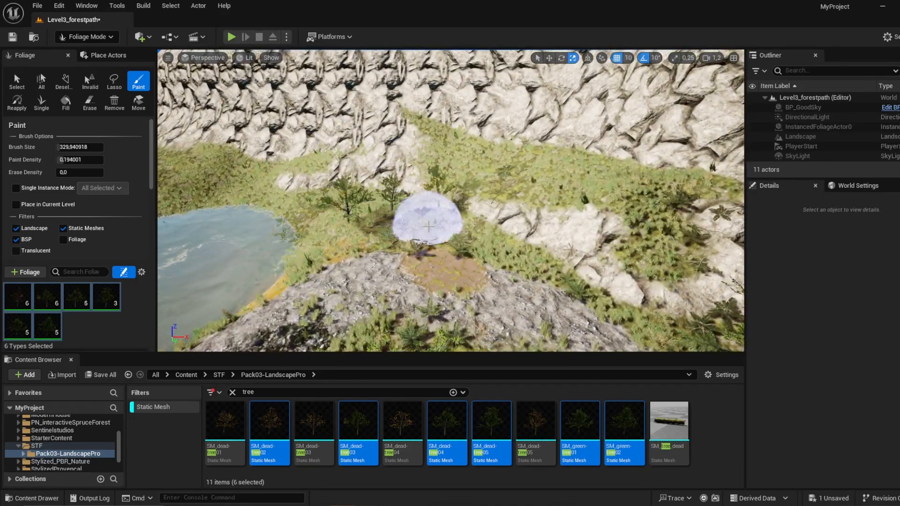
{"action": "left_click_drag", "start_coordinate": [559, 168], "coordinate": [438, 144]}
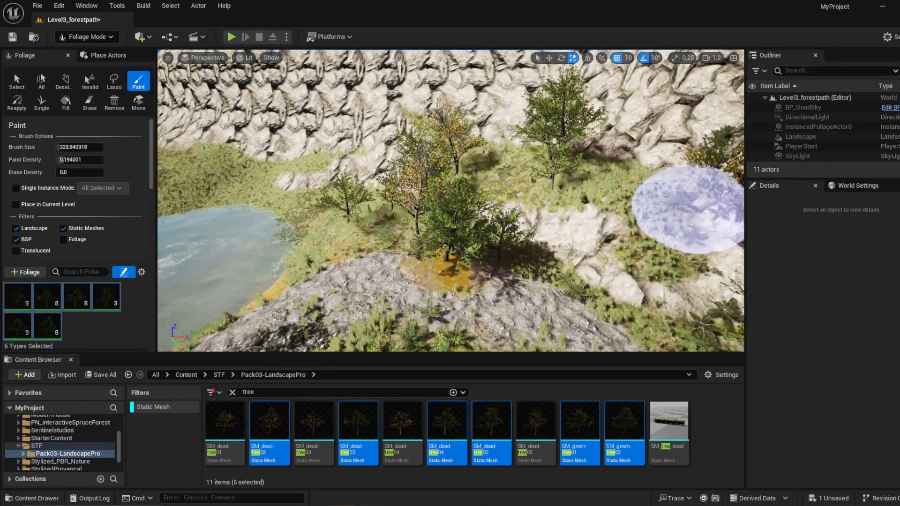
{"action": "left_click_drag", "start_coordinate": [676, 209], "coordinate": [643, 185]}
{"action": "right_click_drag", "start_coordinate": [572, 255], "coordinate": [477, 227]}
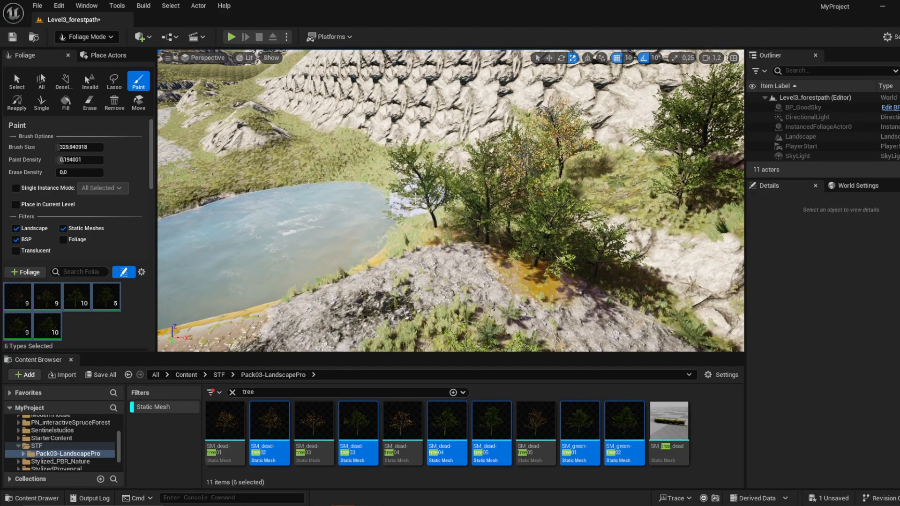
Step: Paint tree clusters on the grass around the pond and across the path from it, near the rocky outcrops
{"action": "left_click_drag", "start_coordinate": [309, 153], "coordinate": [208, 178]}
{"action": "right_click_drag", "start_coordinate": [209, 177], "coordinate": [468, 180]}
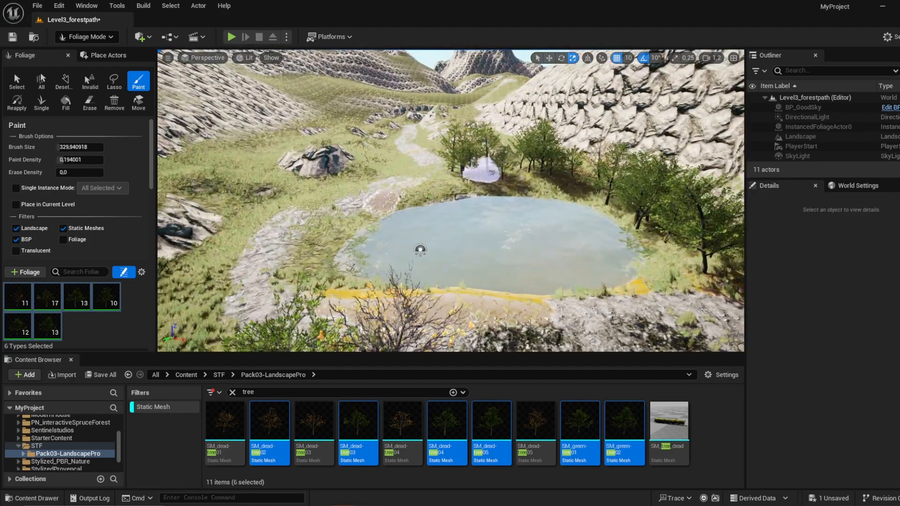
{"action": "left_click_drag", "start_coordinate": [325, 192], "coordinate": [285, 204]}
{"action": "right_click_drag", "start_coordinate": [285, 204], "coordinate": [263, 217]}
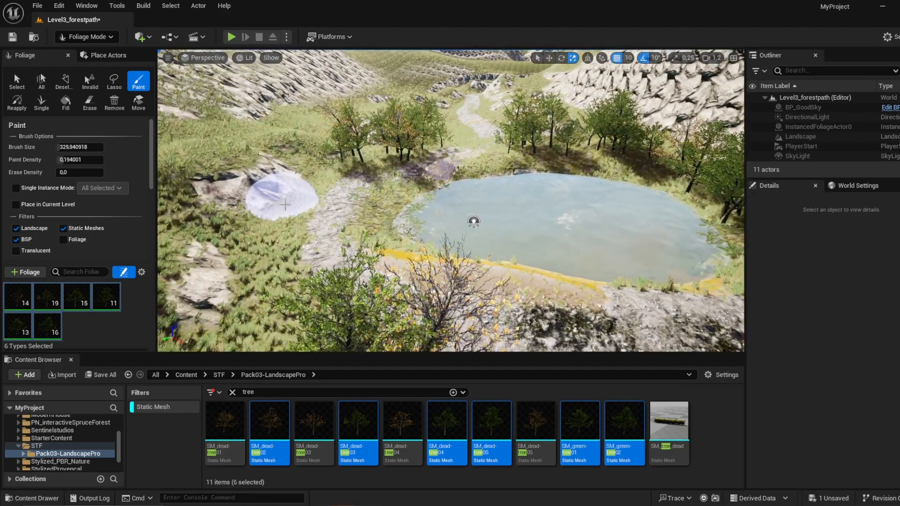
{"action": "right_click_drag", "start_coordinate": [273, 322], "coordinate": [348, 296]}
{"action": "right_click_drag", "start_coordinate": [277, 299], "coordinate": [328, 237]}
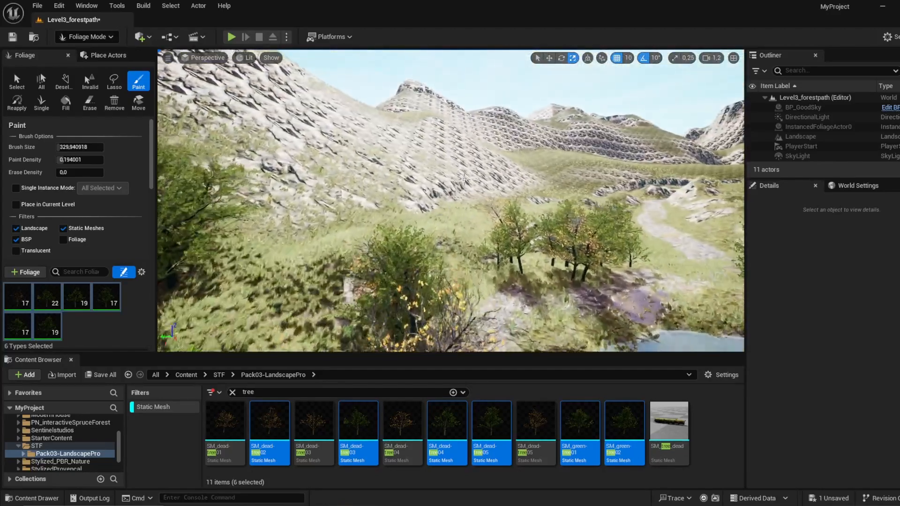
Step: Paint trees on both sides of the path beyond the pond, around the small rocky mound and the pale rock slope
{"action": "mouse_move", "coordinate": [372, 252]}
{"action": "right_mouse_down"}
{"action": "mouse_move", "coordinate": [356, 263]}
{"action": "mouse_move", "coordinate": [370, 348]}
{"action": "right_mouse_up"}
{"action": "left_click_drag", "start_coordinate": [435, 160], "coordinate": [425, 235]}
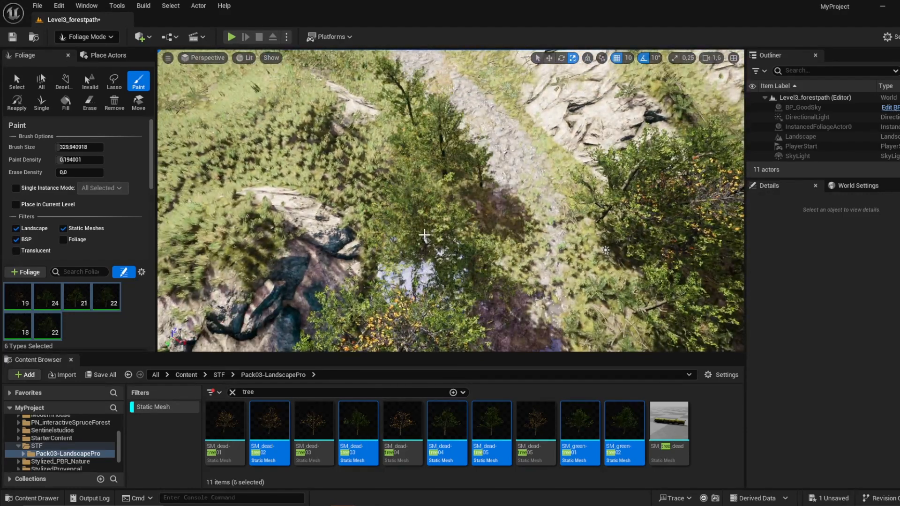
{"action": "right_click_drag", "start_coordinate": [424, 235], "coordinate": [394, 188]}
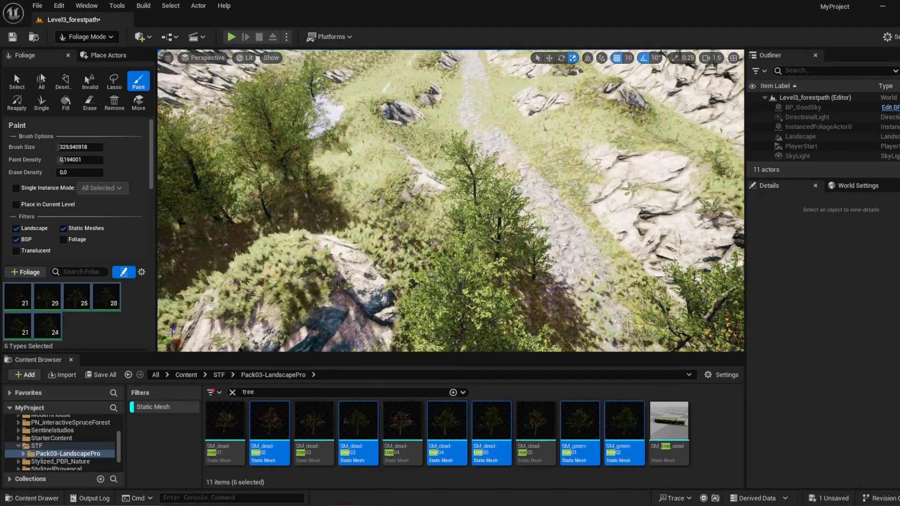
{"action": "right_click_drag", "start_coordinate": [325, 117], "coordinate": [415, 80]}
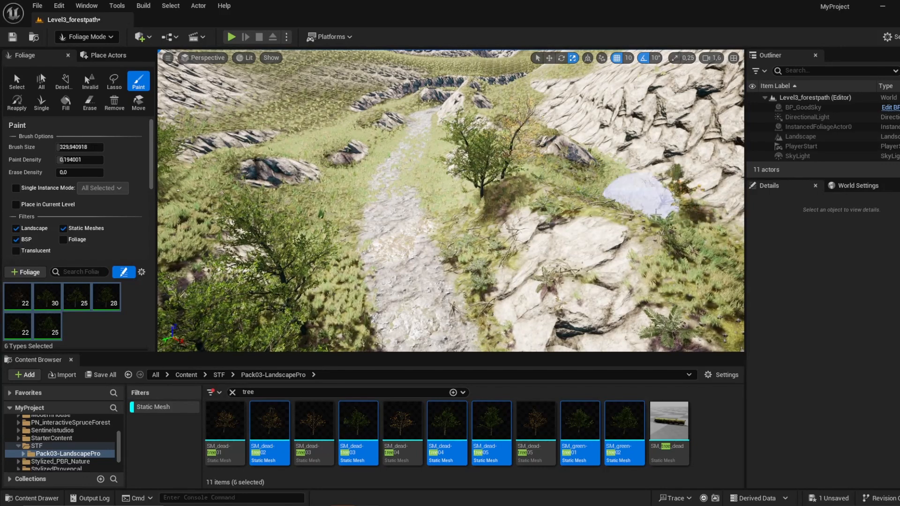
{"action": "right_click_drag", "start_coordinate": [463, 217], "coordinate": [462, 197]}
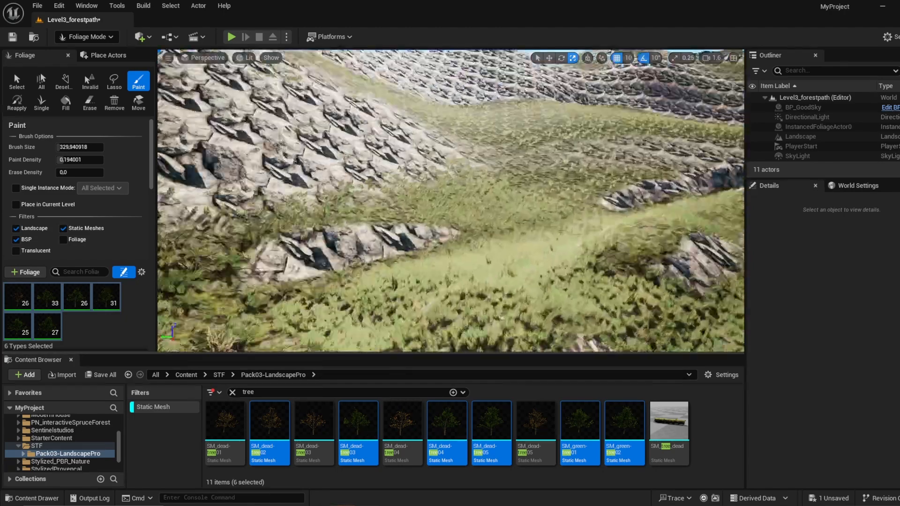
Step: Continue painting the six tree types farther up the path, filling the grassy gaps between the rock outcrops on the hillside
{"action": "right_click_drag", "start_coordinate": [356, 150], "coordinate": [358, 181]}
{"action": "left_click", "coordinate": [466, 176]}
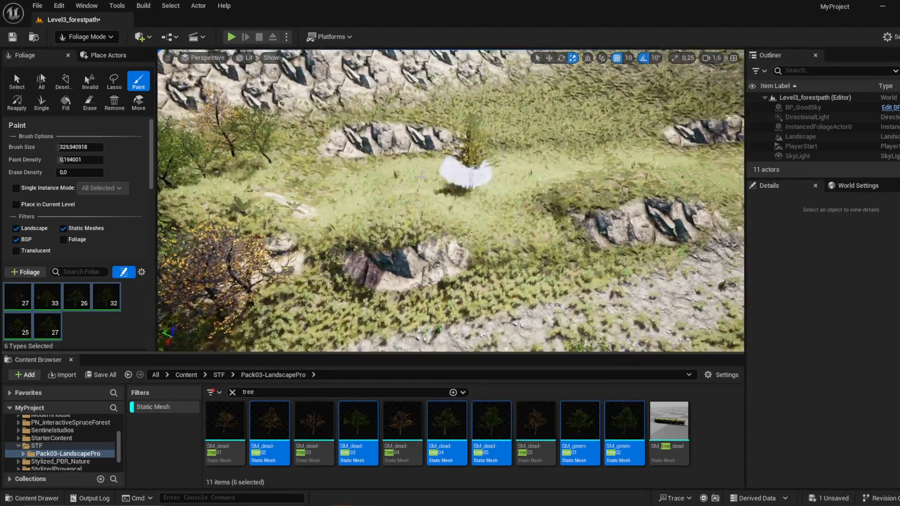
{"action": "right_click_drag", "start_coordinate": [586, 157], "coordinate": [676, 153]}
{"action": "left_click", "coordinate": [422, 160]}
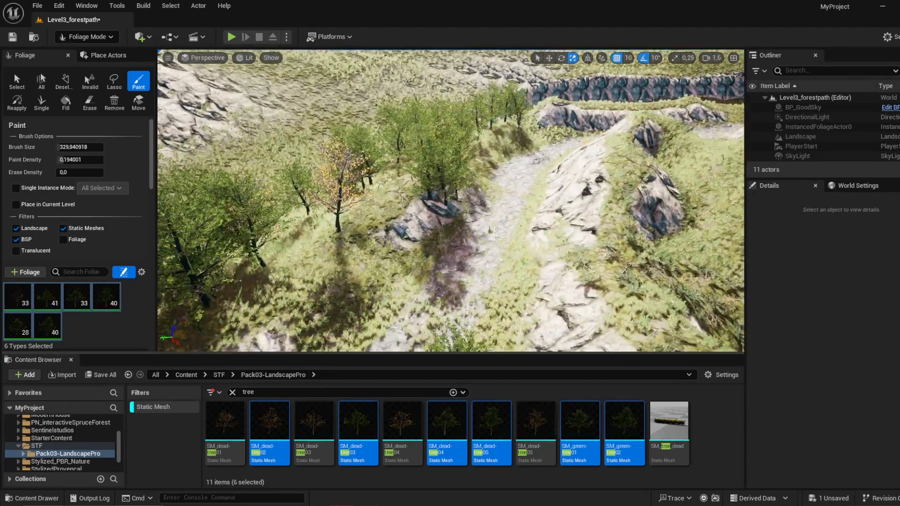
{"action": "right_click_drag", "start_coordinate": [523, 178], "coordinate": [537, 215]}
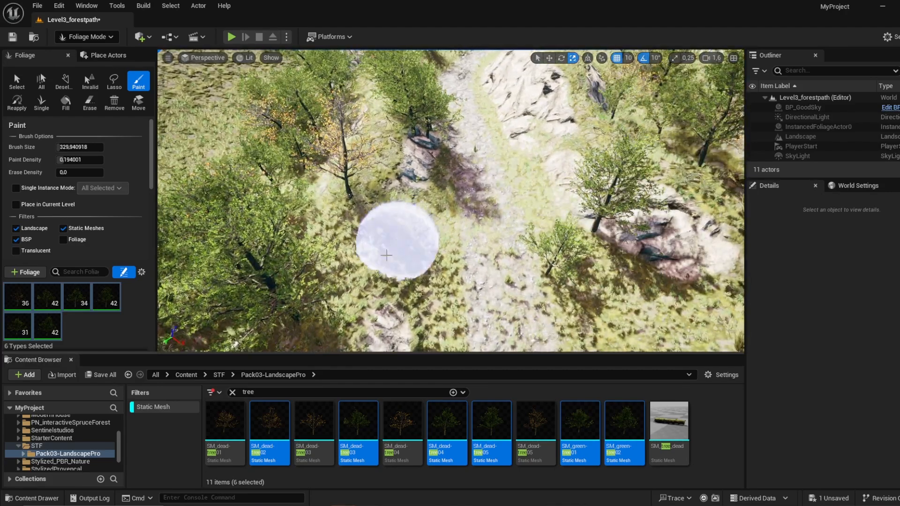
{"action": "left_click", "coordinate": [387, 255]}
{"action": "mouse_move", "coordinate": [463, 196]}
{"action": "right_mouse_down"}
{"action": "mouse_move", "coordinate": [460, 134]}
{"action": "mouse_move", "coordinate": [462, 196]}
{"action": "right_mouse_up"}
{"action": "key", "text": "w"}
{"action": "scroll", "coordinate": [462, 196], "scroll_direction": "up", "scroll_amount": 1}
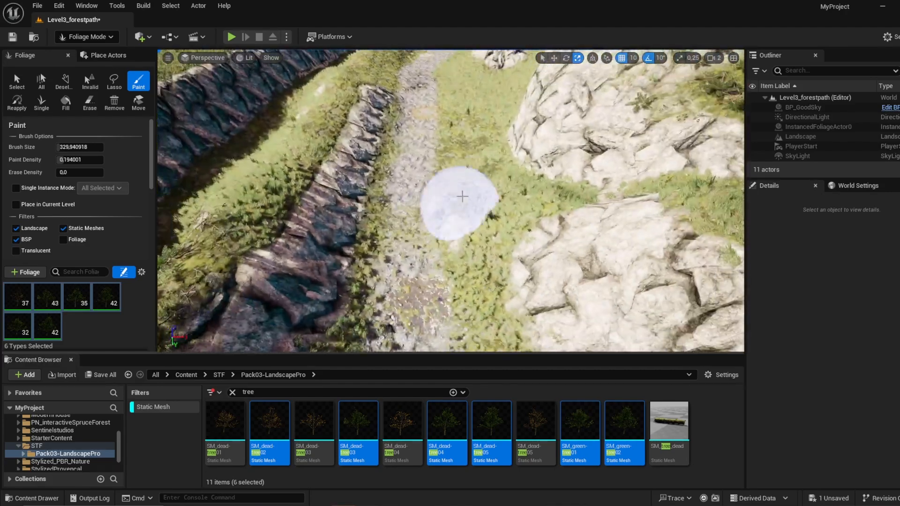
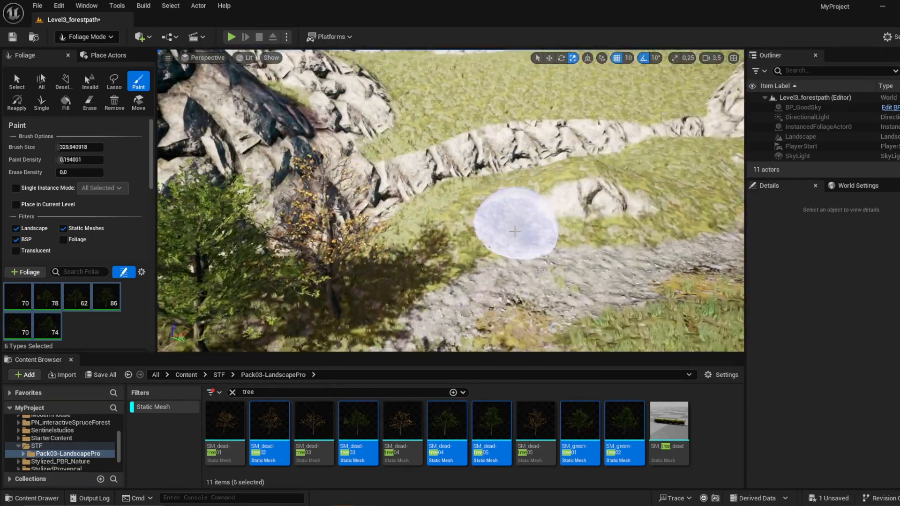
Step: Paint the six tree types on the grass beside the path and on the grassy ledges between the rock outcrops
{"action": "right_click_drag", "start_coordinate": [462, 229], "coordinate": [537, 222]}
{"action": "left_click", "coordinate": [525, 183]}
{"action": "right_click_drag", "start_coordinate": [525, 183], "coordinate": [610, 197]}
{"action": "left_click", "coordinate": [529, 242]}
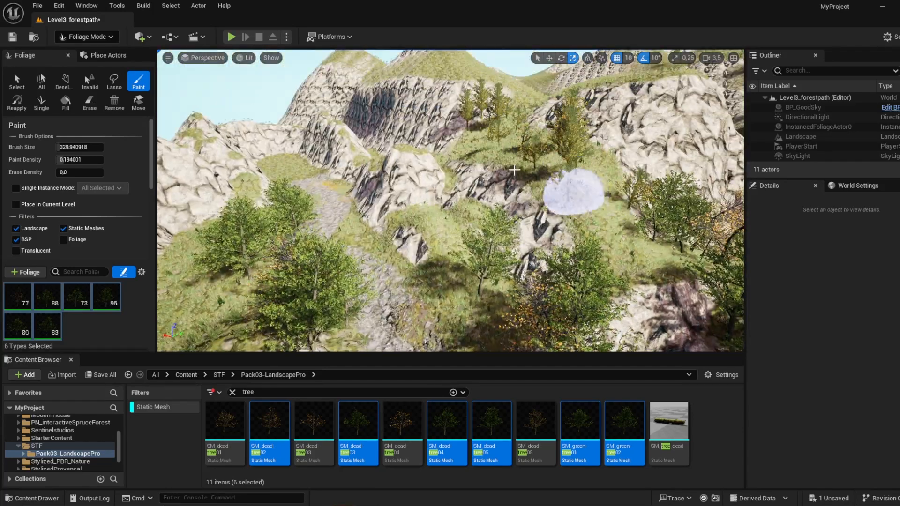
{"action": "mouse_move", "coordinate": [454, 65]}
{"action": "left_mouse_down"}
{"action": "mouse_move", "coordinate": [389, 71]}
{"action": "mouse_move", "coordinate": [509, 59]}
{"action": "left_mouse_up"}
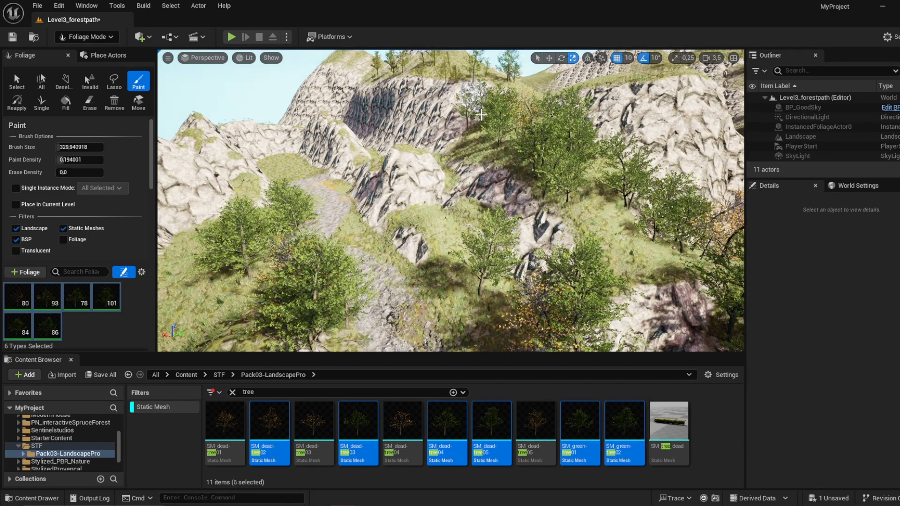
Step: Paint a few more trees on the upper ledge near the cliffs and along the path edge
{"action": "key", "text": "w"}
{"action": "mouse_move", "coordinate": [509, 59]}
{"action": "right_mouse_down"}
{"action": "mouse_move", "coordinate": [497, 53]}
{"action": "mouse_move", "coordinate": [493, 113]}
{"action": "right_mouse_up"}
{"action": "left_click", "coordinate": [433, 217]}
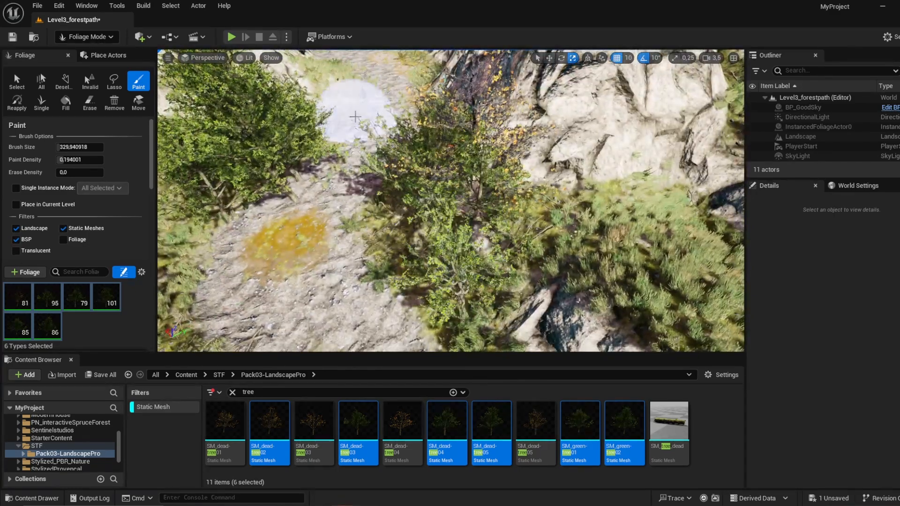
{"action": "mouse_move", "coordinate": [358, 104]}
{"action": "right_mouse_down"}
{"action": "mouse_move", "coordinate": [364, 56]}
{"action": "mouse_move", "coordinate": [375, 63]}
{"action": "mouse_move", "coordinate": [403, 146]}
{"action": "mouse_move", "coordinate": [488, 161]}
{"action": "right_mouse_up"}
{"action": "key", "text": "w"}
Step: Switch to Landscape paint mode and brush Layer_2_no_plants over the grassy strip between the cliffs
{"action": "left_click", "coordinate": [87, 36]}
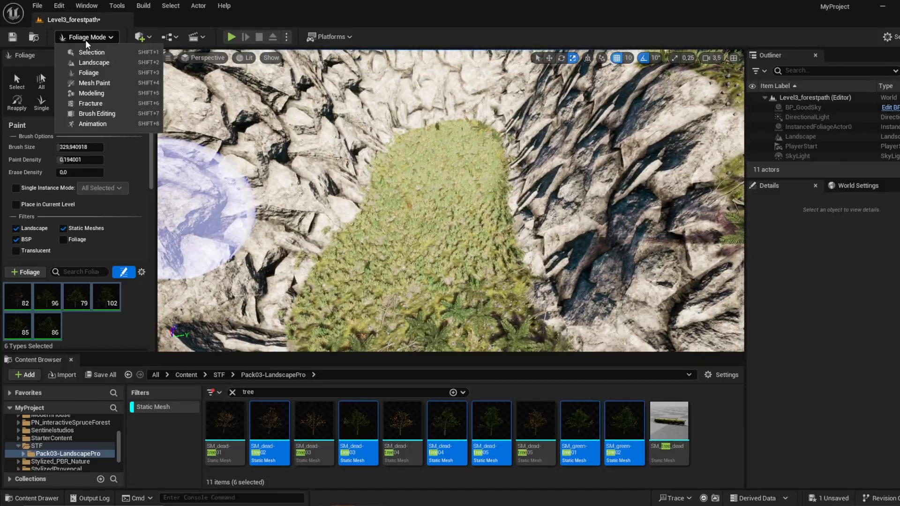
{"action": "left_click", "coordinate": [93, 63]}
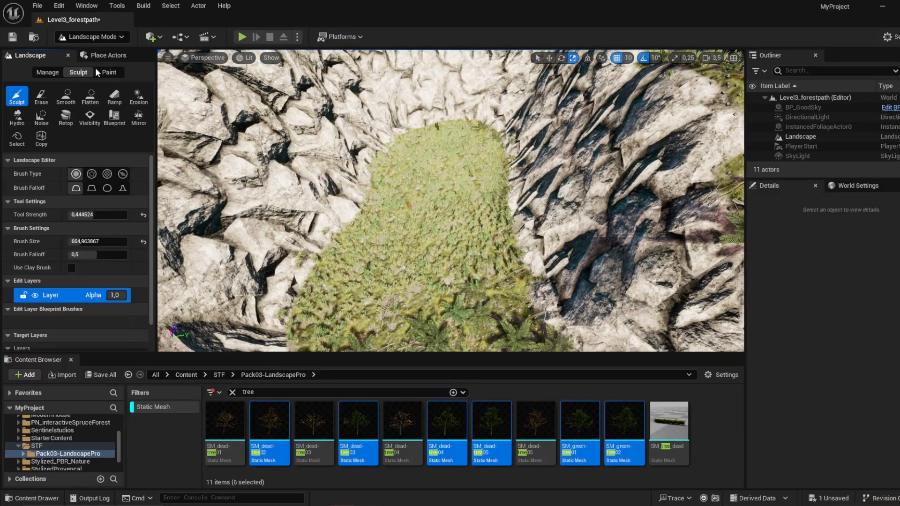
{"action": "scroll", "coordinate": [90, 280], "scroll_direction": "down", "scroll_amount": 3}
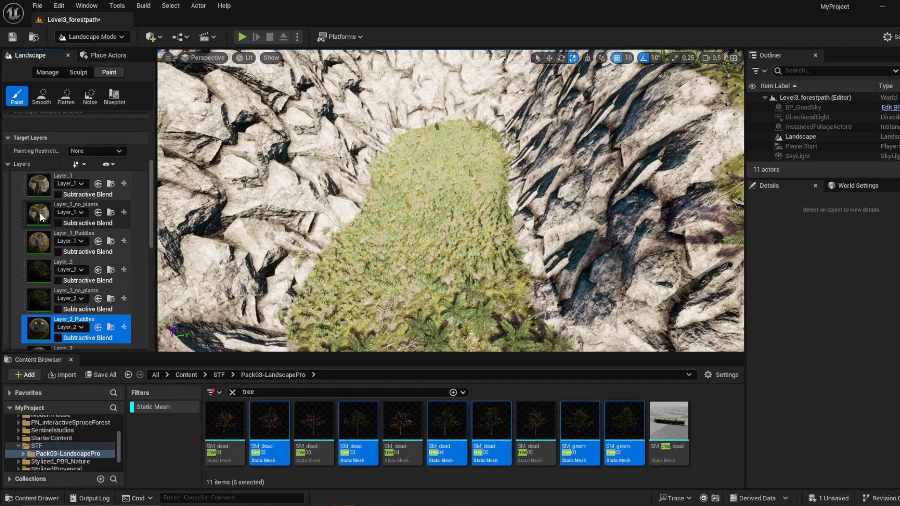
{"action": "left_click", "coordinate": [39, 195]}
{"action": "scroll", "coordinate": [42, 216], "scroll_direction": "down", "scroll_amount": 3}
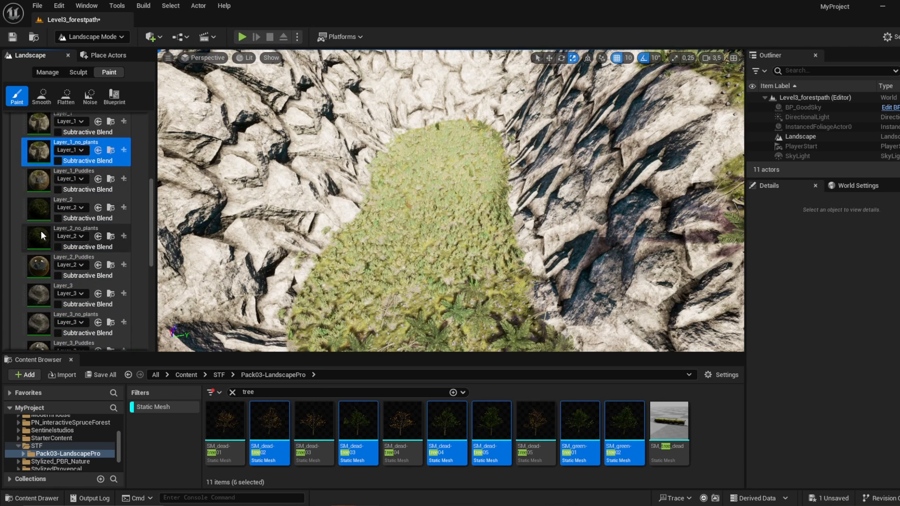
{"action": "left_click", "coordinate": [41, 231]}
{"action": "mouse_move", "coordinate": [388, 266]}
{"action": "left_mouse_down"}
{"action": "mouse_move", "coordinate": [462, 183]}
{"action": "mouse_move", "coordinate": [487, 135]}
{"action": "left_mouse_up"}
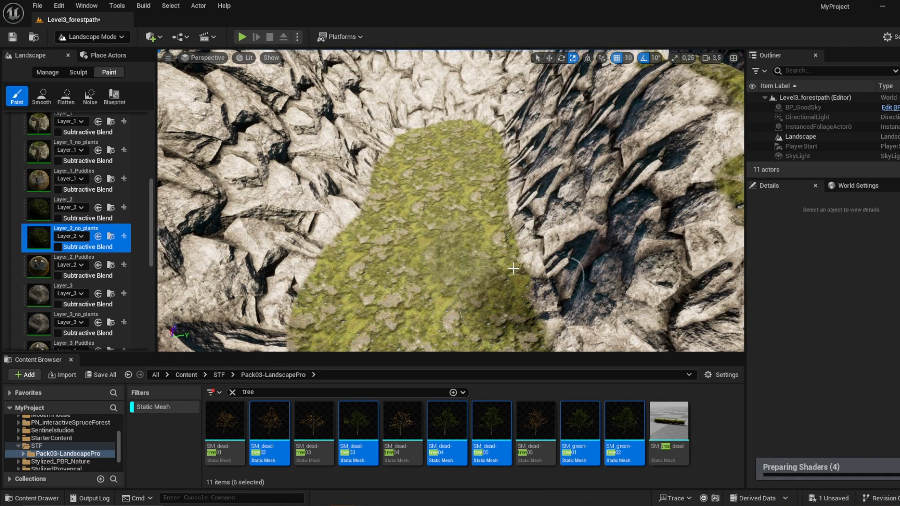
Step: Set the tool strength to 1.0 and try painting the strip with a brush size of about 1133
{"action": "scroll", "coordinate": [49, 238], "scroll_direction": "down", "scroll_amount": 4}
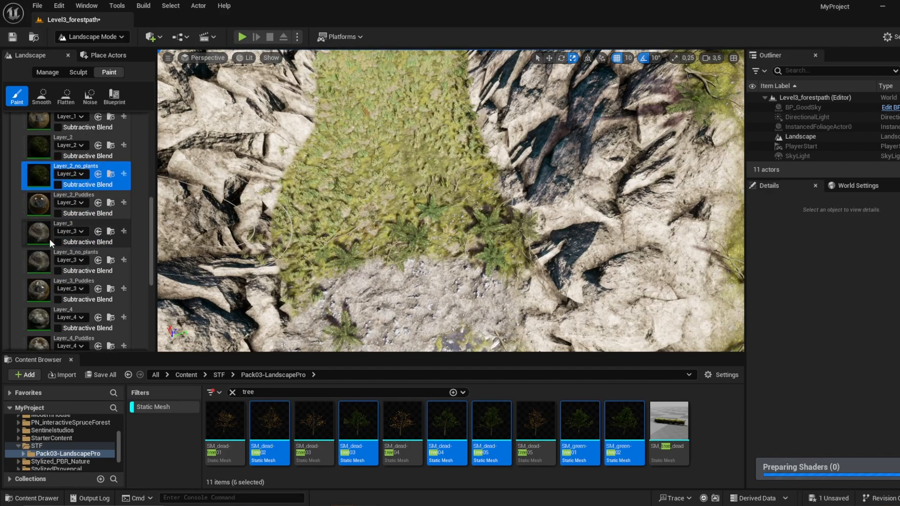
{"action": "scroll", "coordinate": [65, 251], "scroll_direction": "up", "scroll_amount": 10}
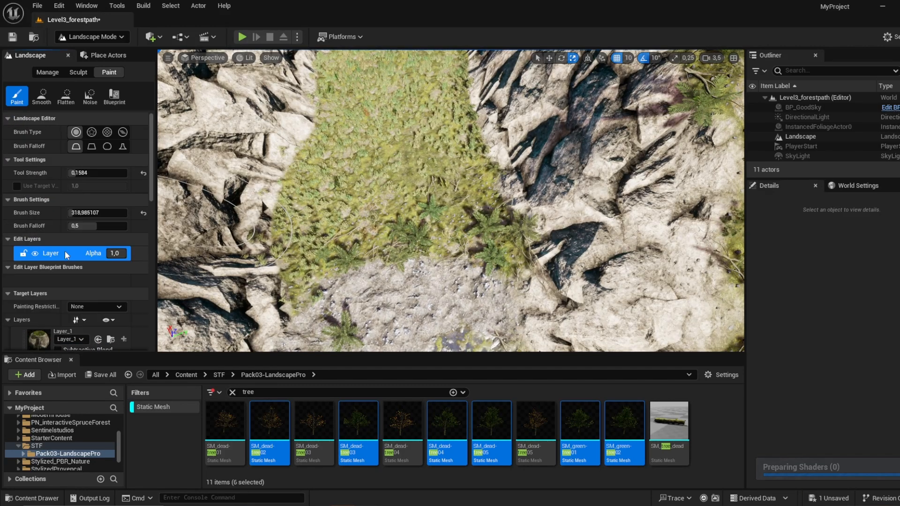
{"action": "left_click_drag", "start_coordinate": [80, 173], "coordinate": [94, 173]}
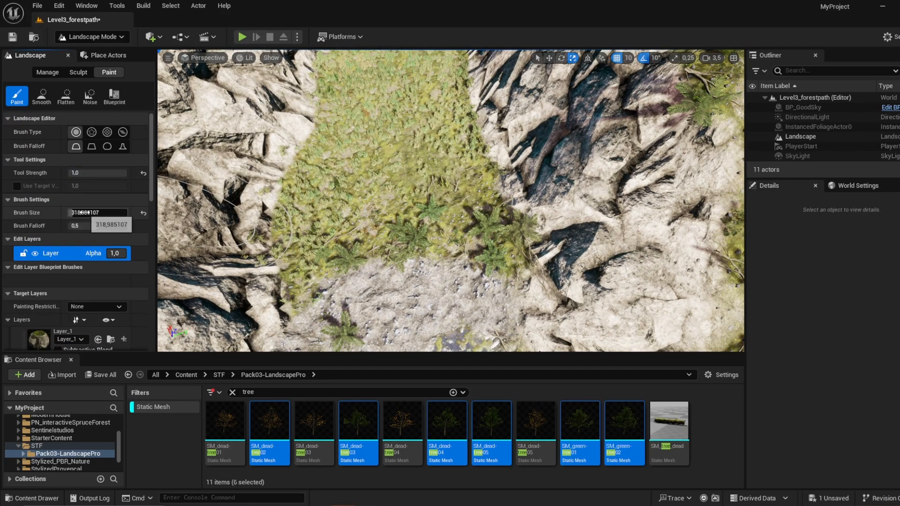
{"action": "left_click_drag", "start_coordinate": [82, 212], "coordinate": [97, 213]}
{"action": "left_click", "coordinate": [355, 176]}
{"action": "right_click_drag", "start_coordinate": [356, 175], "coordinate": [354, 101]}
{"action": "key", "text": "ctrl+z"}
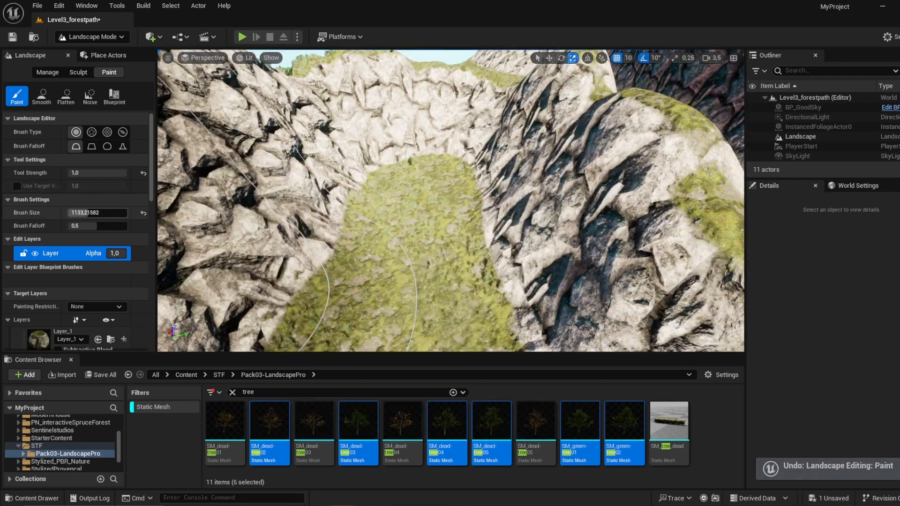
Step: Set the brush size to about 439 and paint the grassy strip between the cliffs with the gravel path surface
{"action": "left_click_drag", "start_coordinate": [104, 213], "coordinate": [92, 214]}
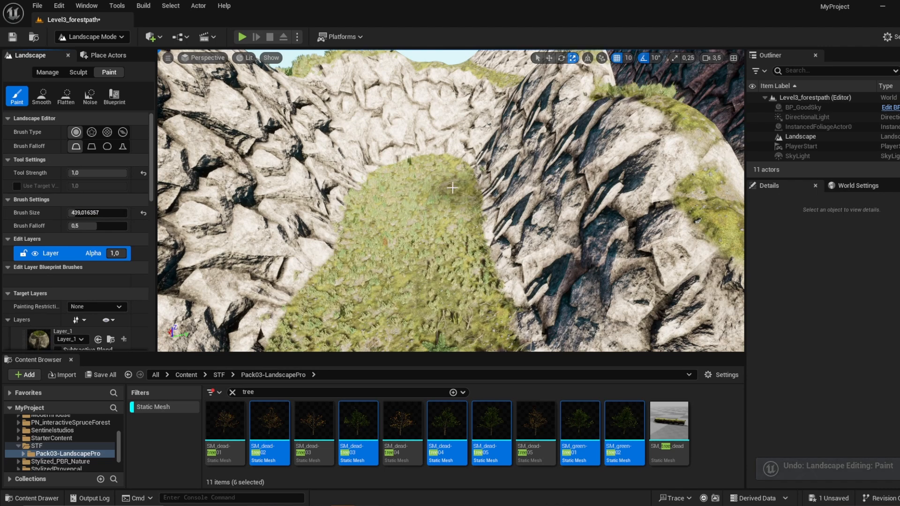
{"action": "left_click_drag", "start_coordinate": [450, 190], "coordinate": [389, 205]}
{"action": "right_click_drag", "start_coordinate": [410, 154], "coordinate": [409, 189]}
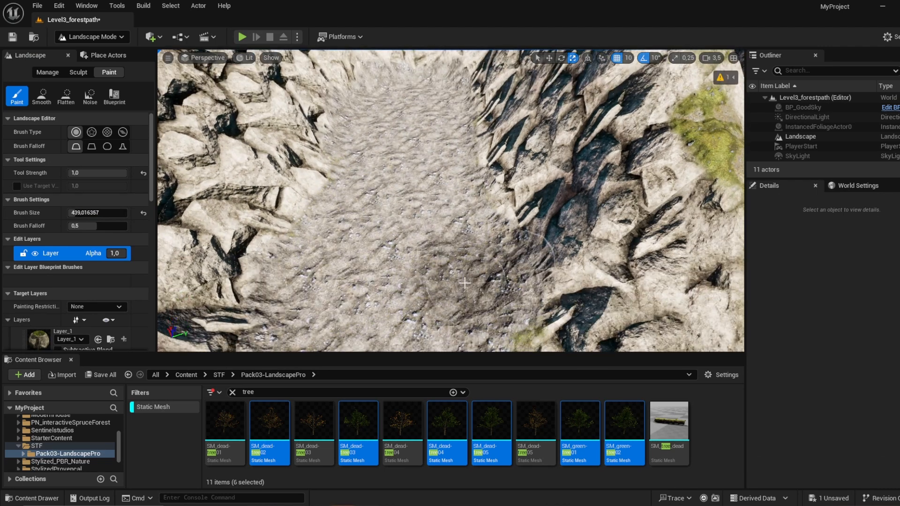
{"action": "key", "text": "s"}
{"action": "right_click_drag", "start_coordinate": [481, 306], "coordinate": [590, 204]}
{"action": "key", "text": "w"}
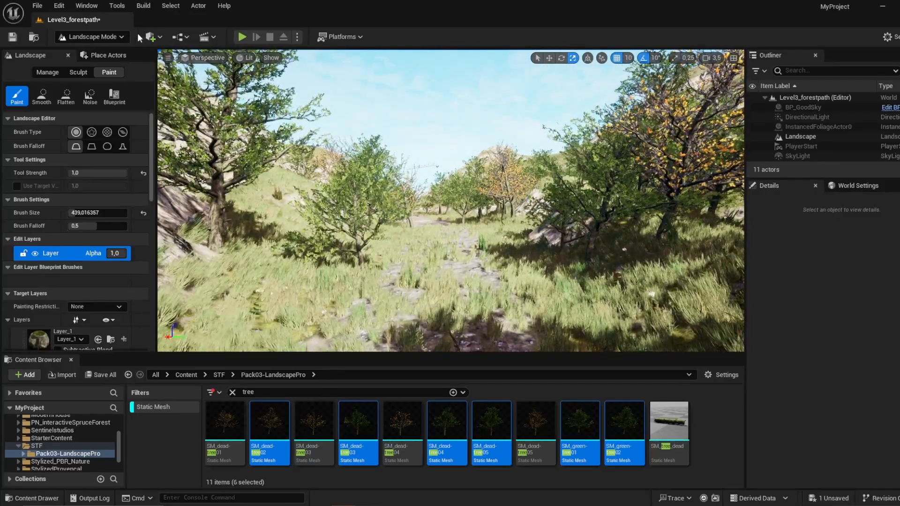
Step: Return to Selection mode and clear the tree search so all Pack03-LandscapePro static meshes are listed
{"action": "left_click", "coordinate": [93, 37]}
{"action": "left_click", "coordinate": [119, 51]}
{"action": "right_click_drag", "start_coordinate": [422, 202], "coordinate": [479, 223]}
{"action": "left_click", "coordinate": [300, 392]}
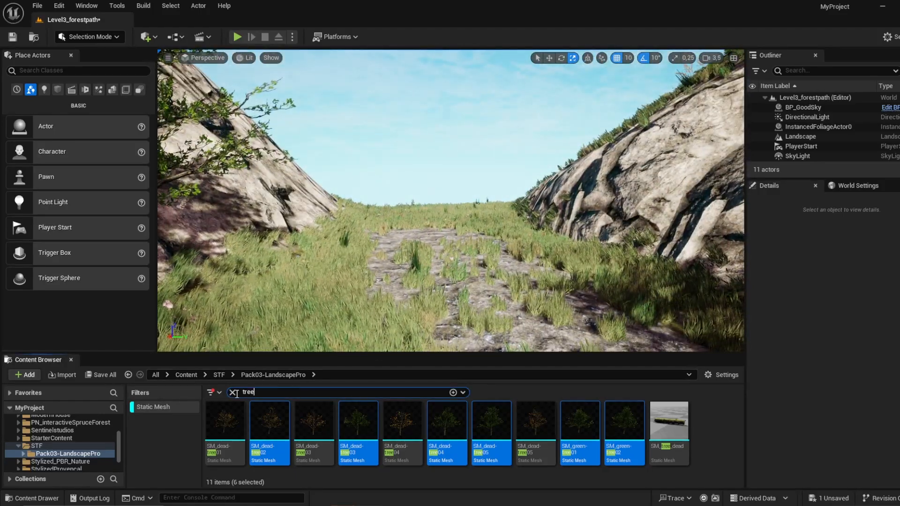
{"action": "key", "text": "BackSpace"}
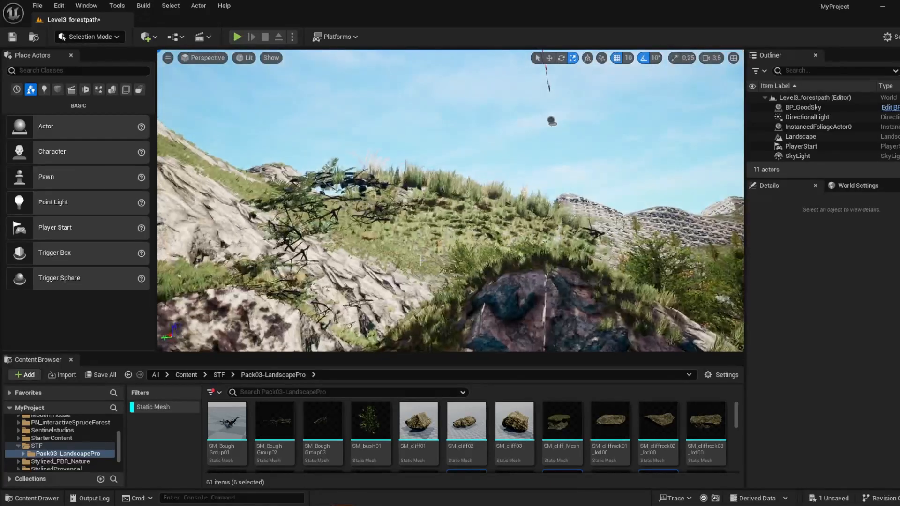
{"action": "left_click", "coordinate": [455, 189]}
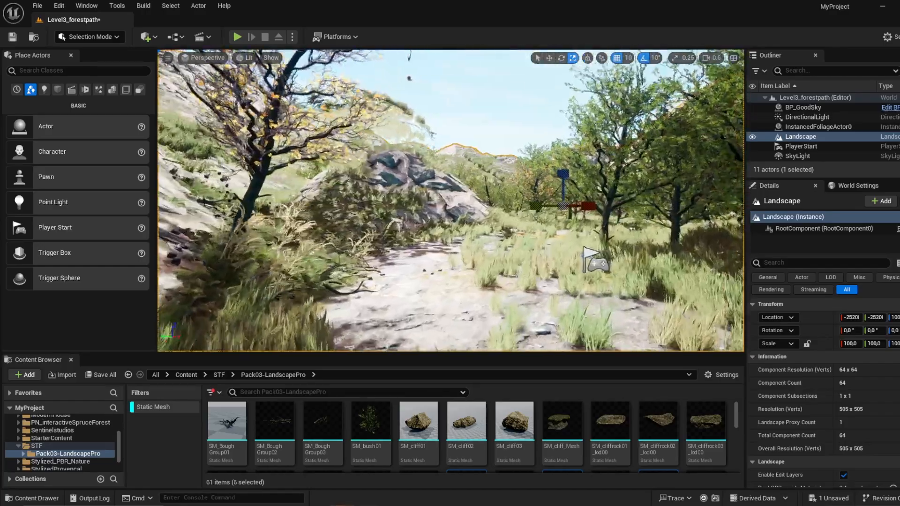
{"action": "key", "text": "w"}
{"action": "right_click_drag", "start_coordinate": [375, 140], "coordinate": [374, 156]}
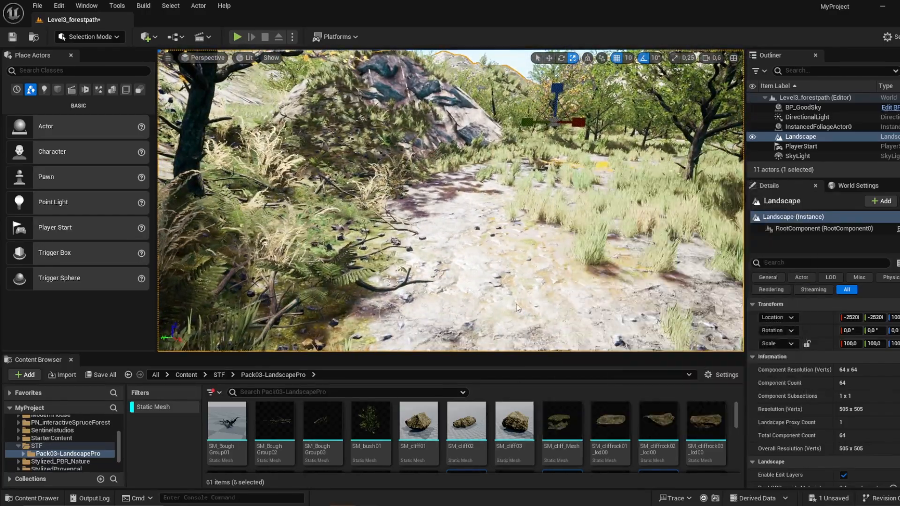
{"action": "key", "text": "s"}
{"action": "right_click_drag", "start_coordinate": [535, 225], "coordinate": [515, 242]}
{"action": "scroll", "coordinate": [516, 241], "scroll_direction": "up", "scroll_amount": 3}
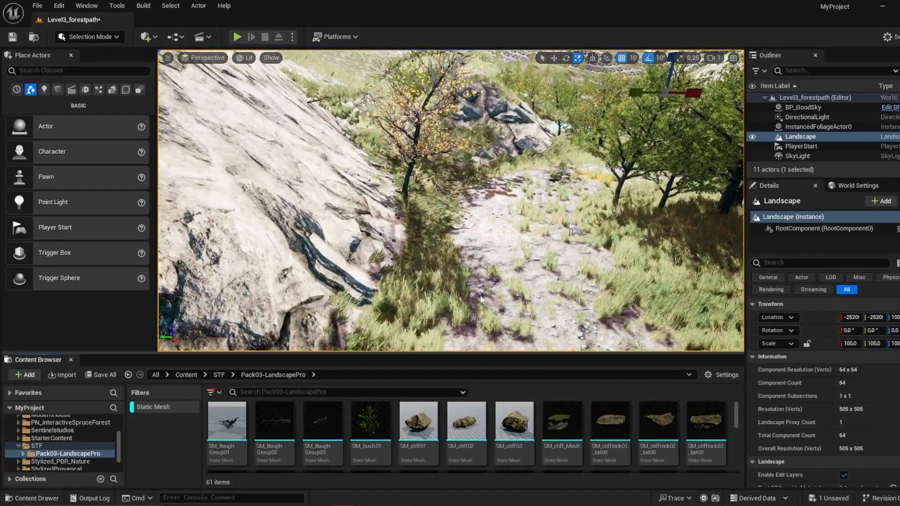
Step: Try SM_cliff_Mesh on the rocky mound beside the path, rotate it, and delete it again
{"action": "left_click_drag", "start_coordinate": [563, 421], "coordinate": [483, 114]}
{"action": "right_click_drag", "start_coordinate": [483, 114], "coordinate": [450, 136]}
{"action": "key", "text": "w"}
{"action": "scroll", "coordinate": [469, 85], "scroll_direction": "up", "scroll_amount": 4}
{"action": "key", "text": "s"}
{"action": "key", "text": "e"}
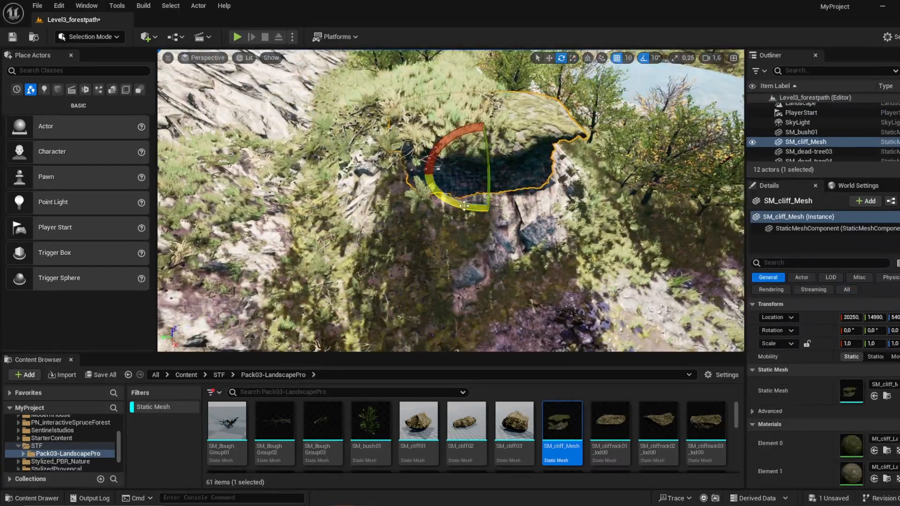
{"action": "left_click_drag", "start_coordinate": [450, 205], "coordinate": [526, 201]}
{"action": "right_click_drag", "start_coordinate": [526, 201], "coordinate": [537, 186]}
{"action": "key", "text": "Delete"}
Step: Place SM_cliffrock01_lod00 at the path's edge beside the tree and ferns
{"action": "key", "text": "w"}
{"action": "left_click_drag", "start_coordinate": [611, 422], "coordinate": [362, 176]}
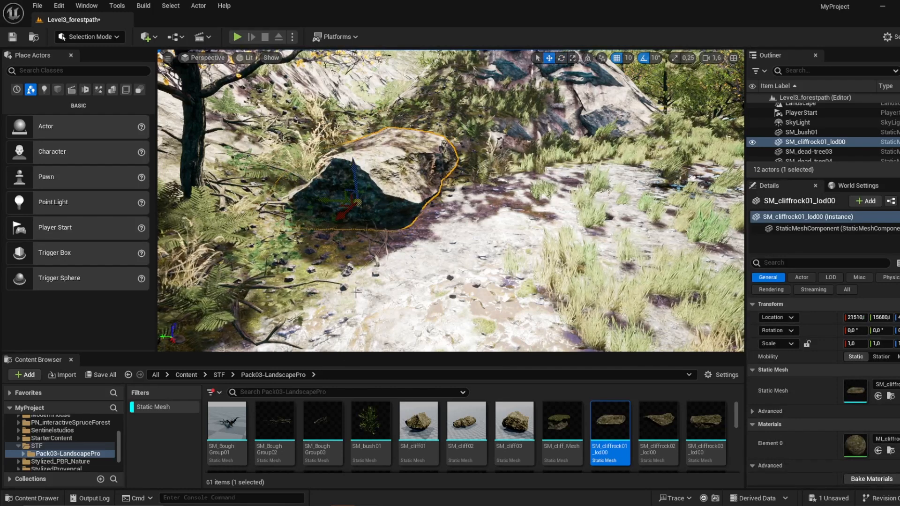
Step: Try SM_cliff01 in the middle of the path and undo the accidental deletion of the landscape
{"action": "left_click_drag", "start_coordinate": [417, 429], "coordinate": [357, 344]}
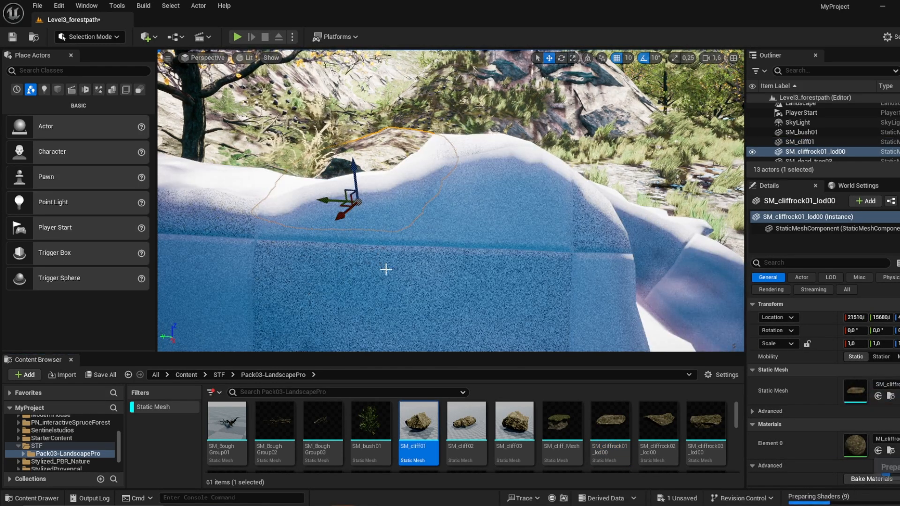
{"action": "key", "text": "s"}
{"action": "right_click_drag", "start_coordinate": [415, 230], "coordinate": [475, 207]}
{"action": "left_click", "coordinate": [416, 229]}
{"action": "key", "text": "s"}
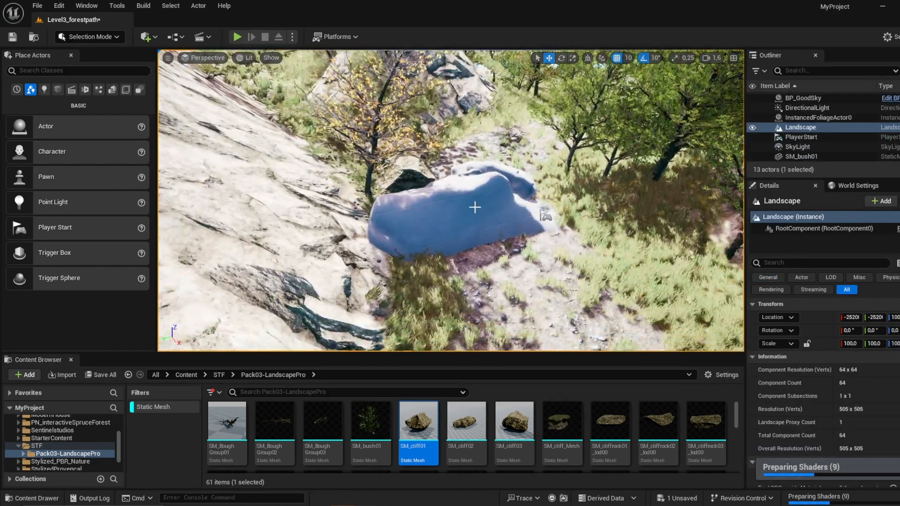
{"action": "key", "text": "Delete"}
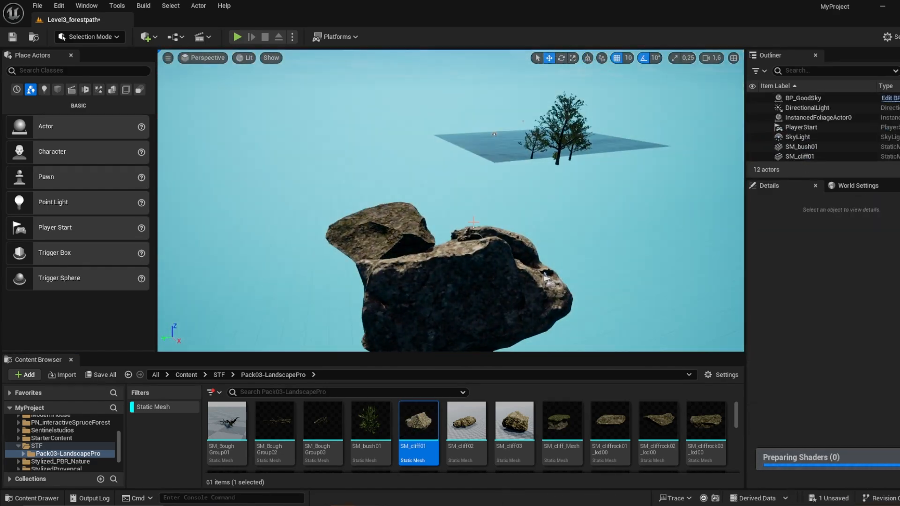
{"action": "key", "text": "ctrl+z"}
{"action": "right_click_drag", "start_coordinate": [544, 275], "coordinate": [560, 289]}
Step: Place SM_cliff01 under the trees on the opposite side of the path and scale it down to about 0.67
{"action": "left_click_drag", "start_coordinate": [412, 419], "coordinate": [666, 267]}
{"action": "key", "text": "e"}
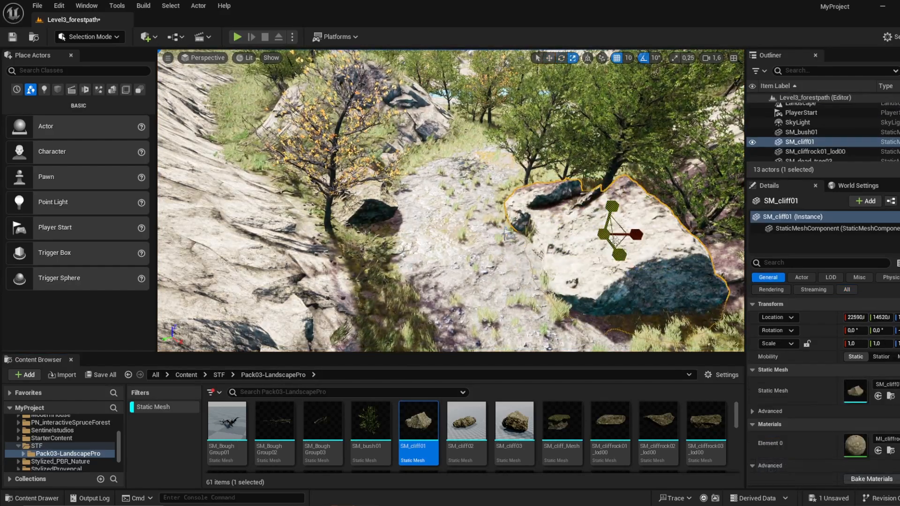
{"action": "left_click_drag", "start_coordinate": [605, 235], "coordinate": [592, 248]}
{"action": "left_click_drag", "start_coordinate": [631, 283], "coordinate": [637, 292]}
{"action": "right_click_drag", "start_coordinate": [637, 292], "coordinate": [741, 291]}
Step: Place SM_cliff03 next to the SM_cliff01 rock, against the foot of the cliff beside the path
{"action": "left_click_drag", "start_coordinate": [515, 422], "coordinate": [471, 183]}
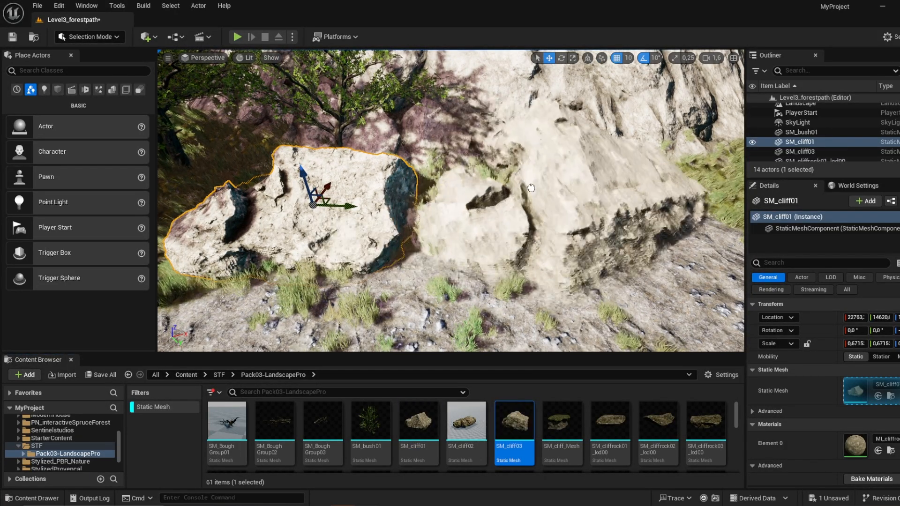
{"action": "left_click_drag", "start_coordinate": [507, 156], "coordinate": [507, 158]}
{"action": "left_click", "coordinate": [511, 262]}
{"action": "left_click", "coordinate": [514, 197]}
{"action": "key", "text": "d"}
{"action": "right_click_drag", "start_coordinate": [513, 197], "coordinate": [483, 182]}
Step: Add a second SM_cliff03 at the grassy end of the cliff and another SM_cliff01 elsewhere along the path
{"action": "left_click_drag", "start_coordinate": [512, 424], "coordinate": [488, 227]}
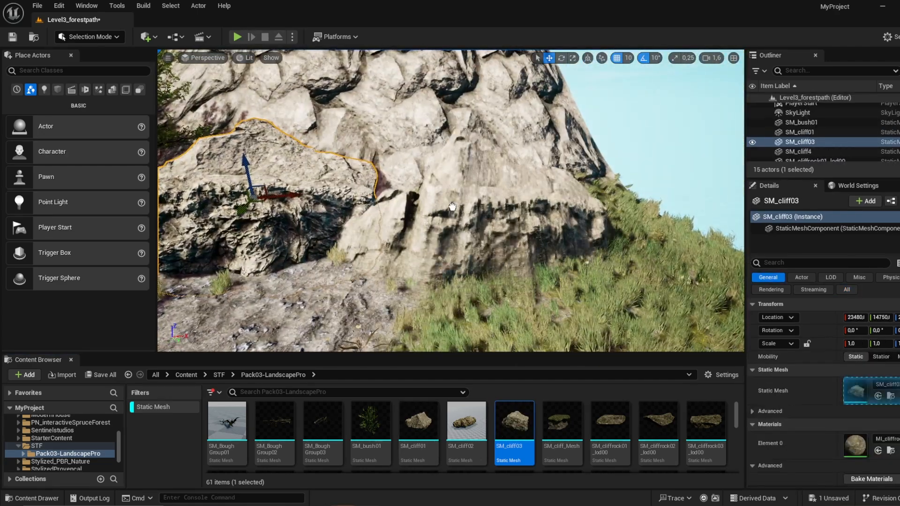
{"action": "right_click_drag", "start_coordinate": [488, 228], "coordinate": [359, 223]}
{"action": "left_click_drag", "start_coordinate": [419, 424], "coordinate": [463, 255]}
{"action": "right_click_drag", "start_coordinate": [462, 234], "coordinate": [546, 257]}
Step: Search the assets for rock, place SM_rock02_lod000 at the path edge below the pale slope, and scale it to 1.95
{"action": "scroll", "coordinate": [518, 436], "scroll_direction": "down", "scroll_amount": 2}
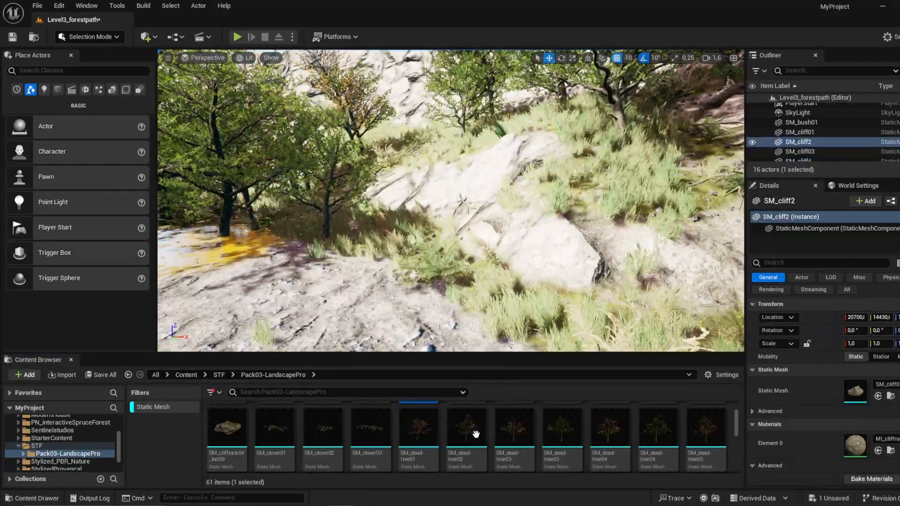
{"action": "left_click", "coordinate": [343, 394]}
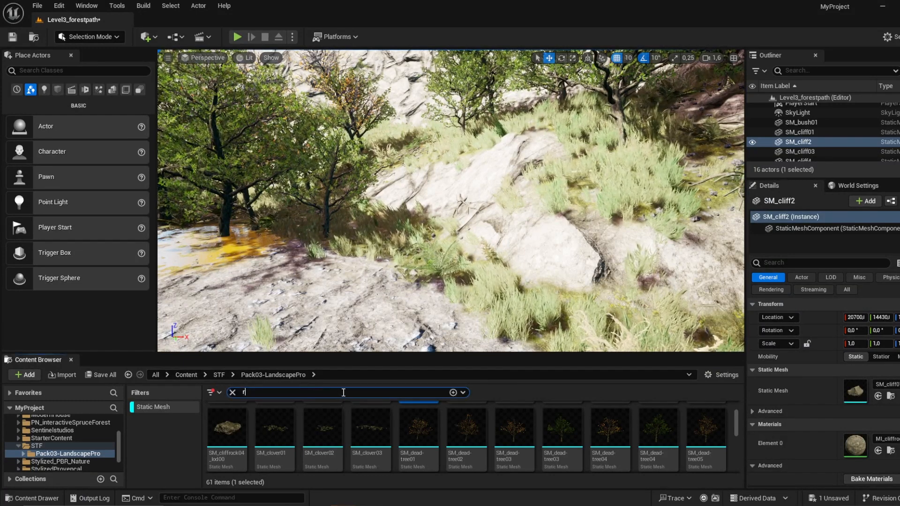
{"action": "left_click_drag", "start_coordinate": [611, 422], "coordinate": [415, 235]}
{"action": "mouse_move", "coordinate": [425, 272]}
{"action": "left_mouse_down"}
{"action": "mouse_move", "coordinate": [415, 293]}
{"action": "mouse_move", "coordinate": [430, 281]}
{"action": "left_mouse_up"}
{"action": "key", "text": "r"}
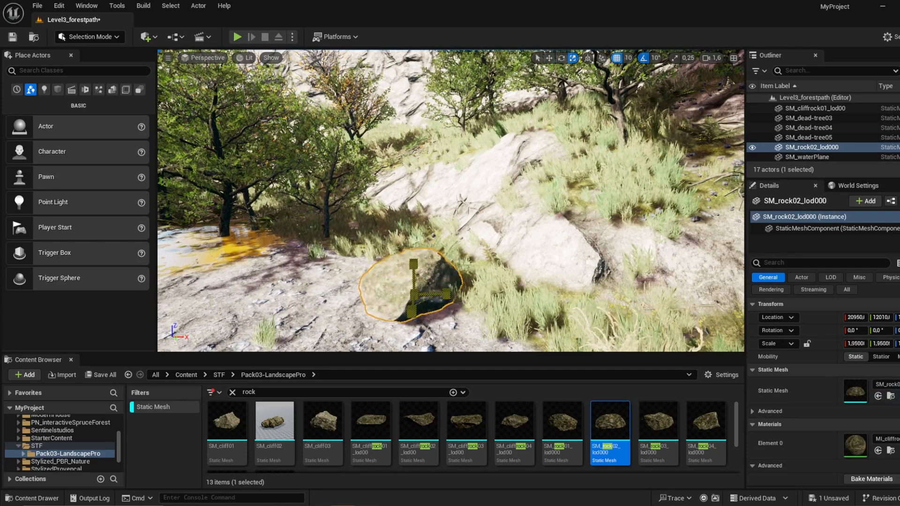
Step: Place SM_rock03_lod000 in the grass above the pale rock slope and enlarge it
{"action": "left_click_drag", "start_coordinate": [668, 442], "coordinate": [610, 174]}
{"action": "mouse_move", "coordinate": [610, 173]}
{"action": "left_mouse_down"}
{"action": "mouse_move", "coordinate": [630, 152]}
{"action": "mouse_move", "coordinate": [609, 189]}
{"action": "left_mouse_up"}
{"action": "key", "text": "w"}
Step: Place SM_rock04_lod000 in the grass at the foot of the pale rock and rotate it
{"action": "left_click_drag", "start_coordinate": [704, 423], "coordinate": [537, 323]}
{"action": "right_click_drag", "start_coordinate": [537, 324], "coordinate": [546, 351]}
{"action": "key", "text": "e"}
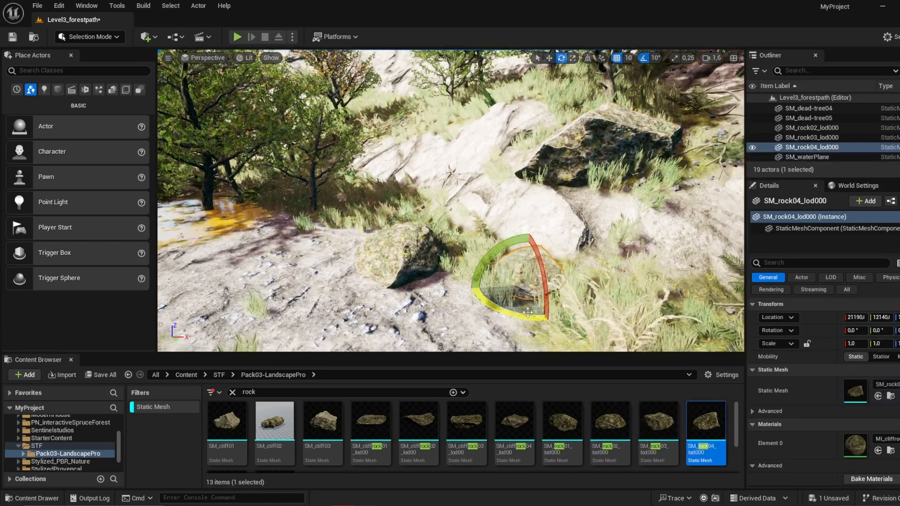
{"action": "left_click_drag", "start_coordinate": [506, 312], "coordinate": [503, 311]}
Step: Place another SM_cliffrock01_lod00 behind the small path-edge rock, scale it to about -0.85 in X, and reposition it
{"action": "left_click_drag", "start_coordinate": [370, 424], "coordinate": [356, 218]}
{"action": "key", "text": "r"}
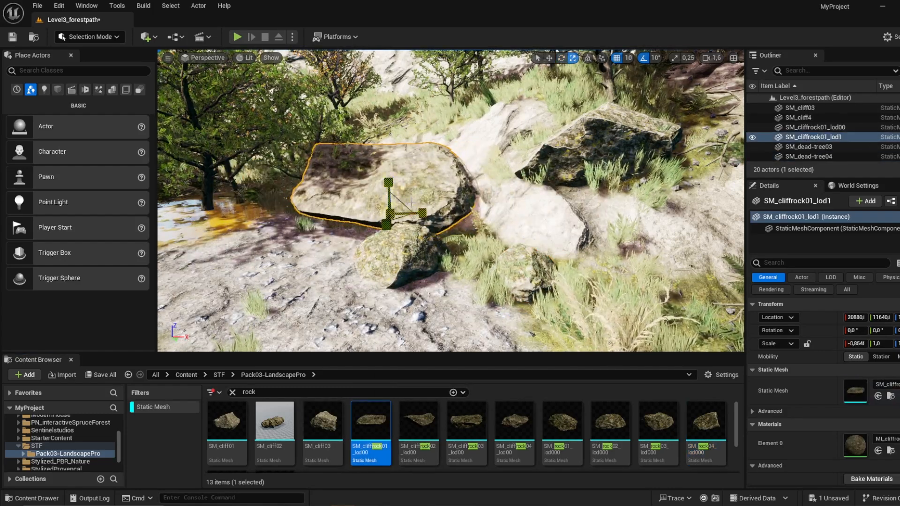
{"action": "left_click_drag", "start_coordinate": [388, 183], "coordinate": [385, 189]}
{"action": "key", "text": "w"}
{"action": "right_click_drag", "start_coordinate": [375, 193], "coordinate": [383, 188]}
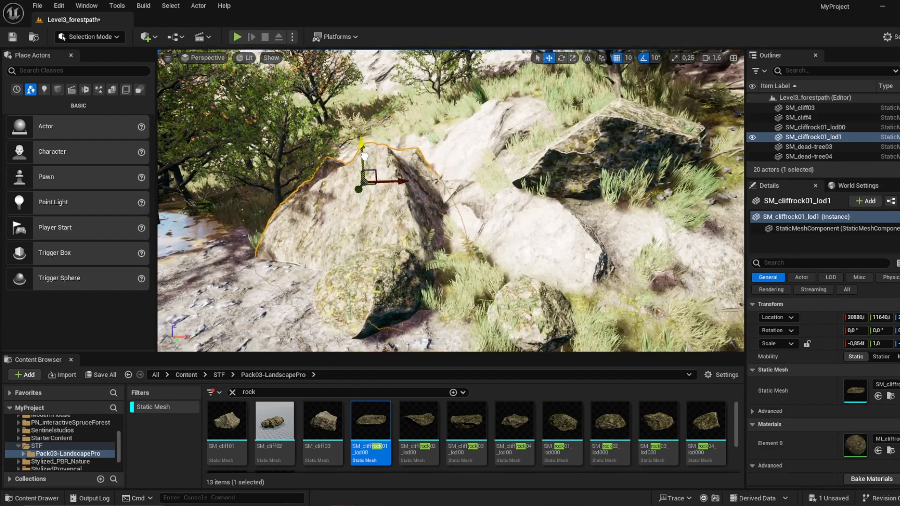
{"action": "right_click_drag", "start_coordinate": [365, 156], "coordinate": [388, 256]}
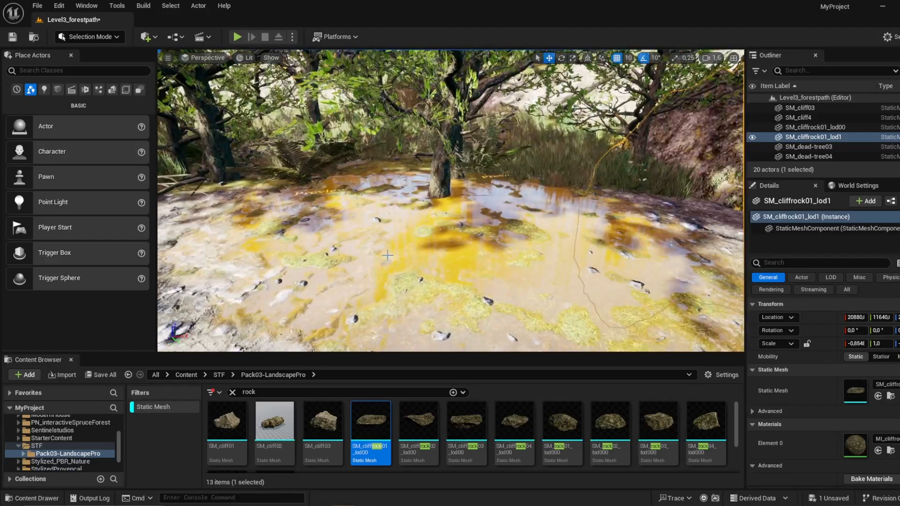
{"action": "left_click_drag", "start_coordinate": [326, 425], "coordinate": [416, 204]}
{"action": "key", "text": "ctrl+z"}
{"action": "scroll", "coordinate": [476, 429], "scroll_direction": "down", "scroll_amount": 1}
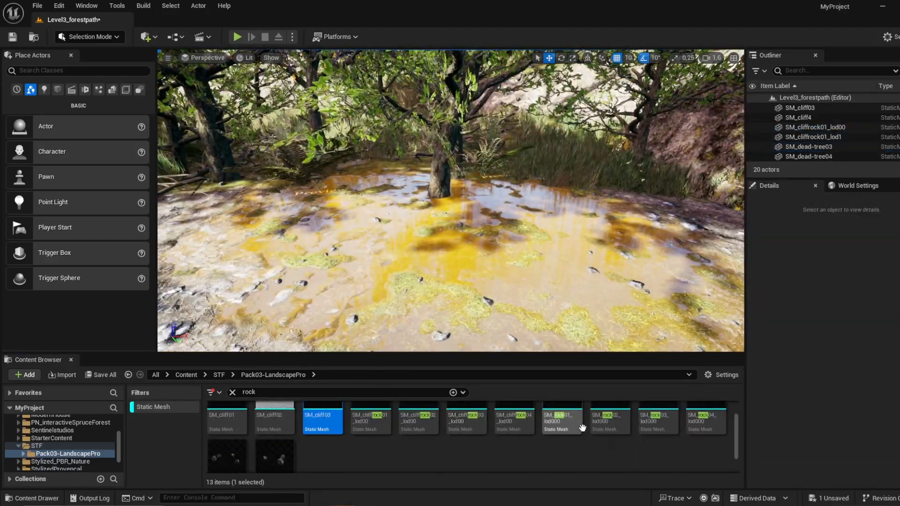
Step: Place SM_rock02_lod000 at the foot of the tree by the puddle and SM_rock03_lod000 on the muddy ground beside it
{"action": "left_click_drag", "start_coordinate": [610, 418], "coordinate": [412, 203]}
{"action": "left_click_drag", "start_coordinate": [657, 418], "coordinate": [583, 280]}
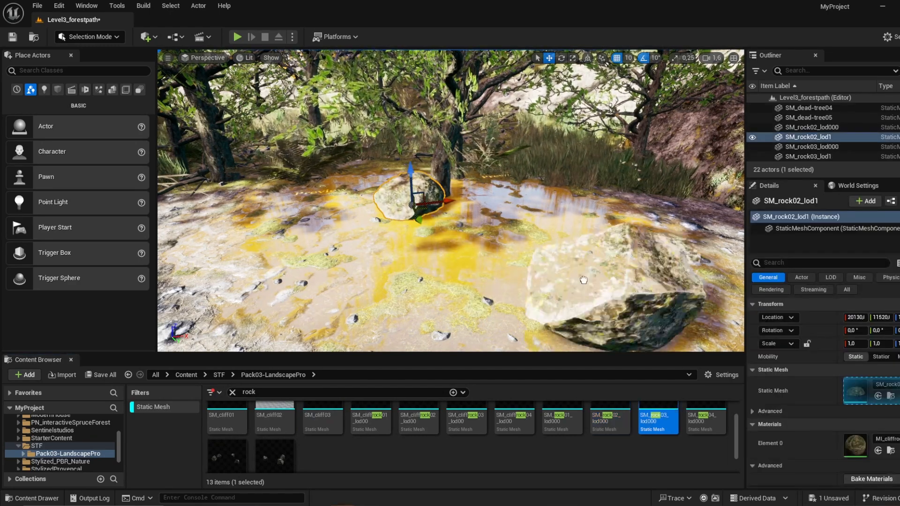
{"action": "left_click_drag", "start_coordinate": [498, 212], "coordinate": [498, 212]}
{"action": "right_click_drag", "start_coordinate": [498, 212], "coordinate": [424, 227]}
Step: Place SM_rock04_lod000 on the path at the edge of the muddy patch near the pond
{"action": "left_click_drag", "start_coordinate": [706, 420], "coordinate": [323, 267]}
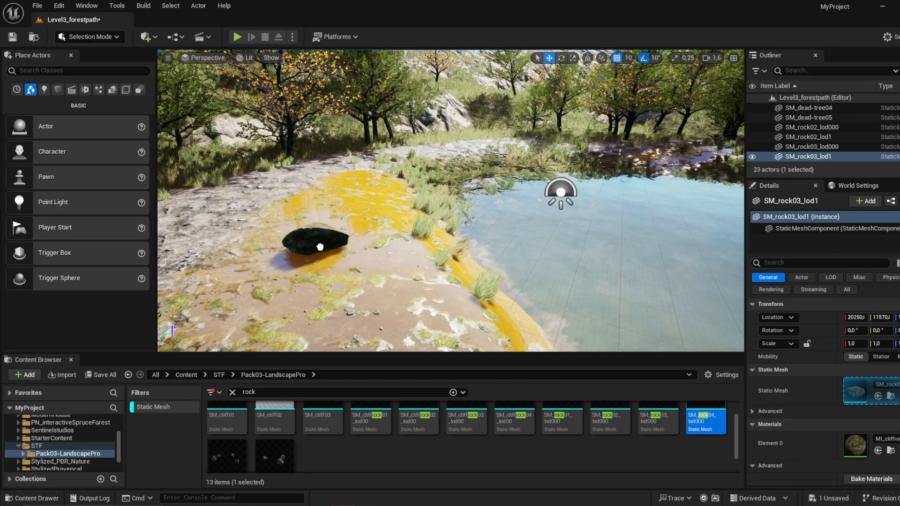
{"action": "left_click_drag", "start_coordinate": [219, 253], "coordinate": [219, 252]}
{"action": "right_click_drag", "start_coordinate": [219, 253], "coordinate": [210, 234]}
Step: Paint the Layer_1_no_plants landscape layer over the muddy bank between the path and the pond
{"action": "left_click", "coordinate": [108, 37]}
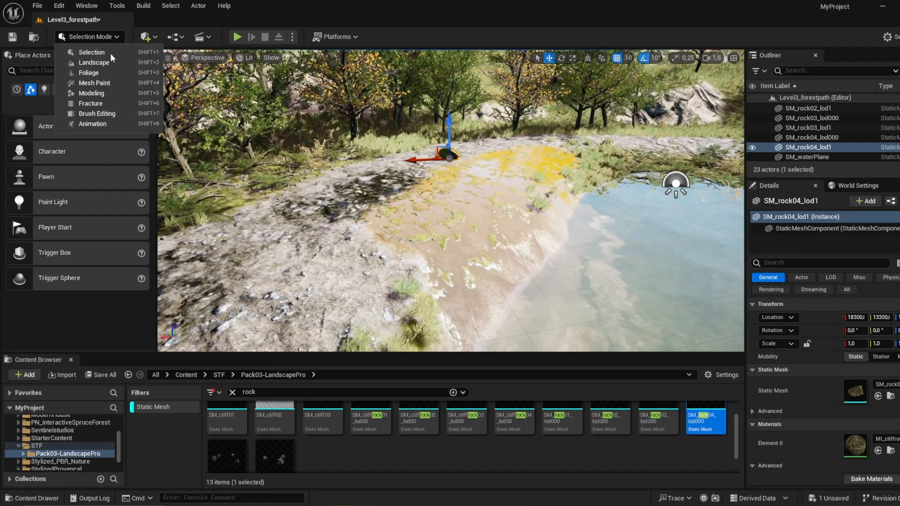
{"action": "left_click", "coordinate": [107, 62]}
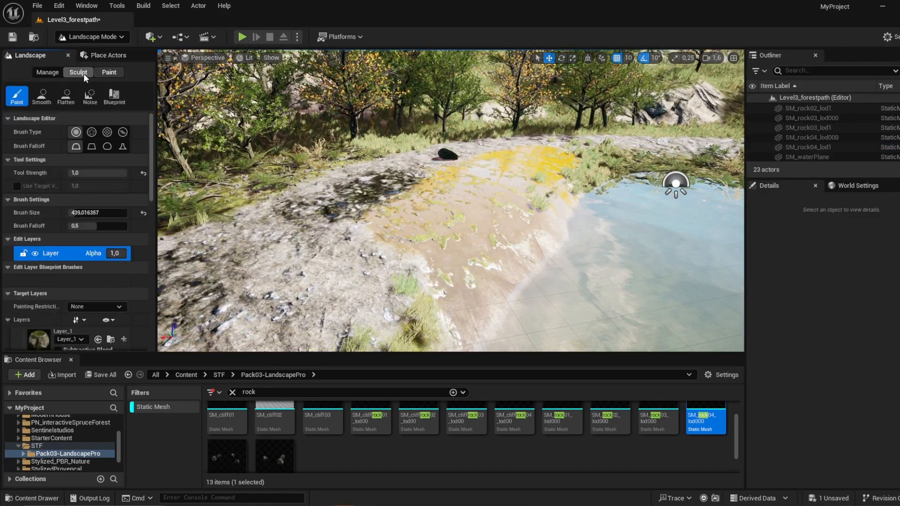
{"action": "scroll", "coordinate": [101, 283], "scroll_direction": "down", "scroll_amount": 3}
{"action": "left_click", "coordinate": [39, 275]}
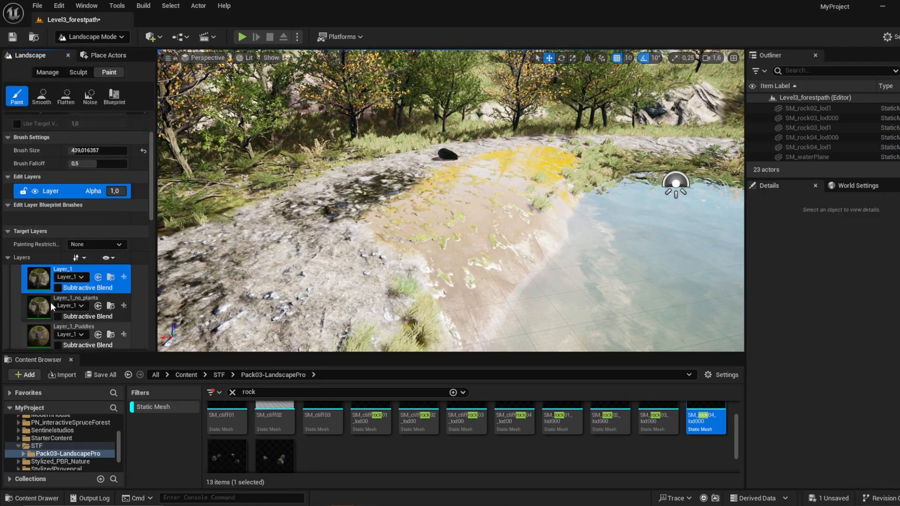
{"action": "left_click", "coordinate": [49, 307]}
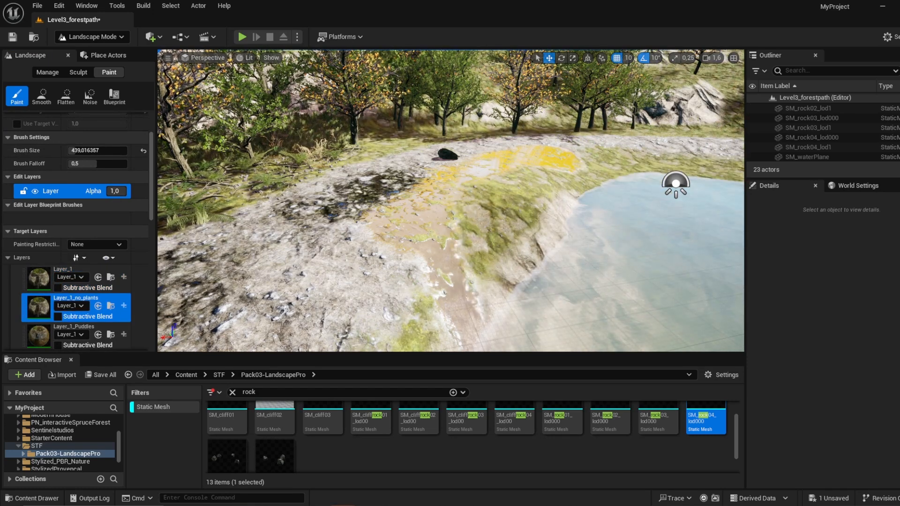
{"action": "right_click_drag", "start_coordinate": [575, 239], "coordinate": [605, 239]}
{"action": "right_click_drag", "start_coordinate": [604, 275], "coordinate": [580, 275]}
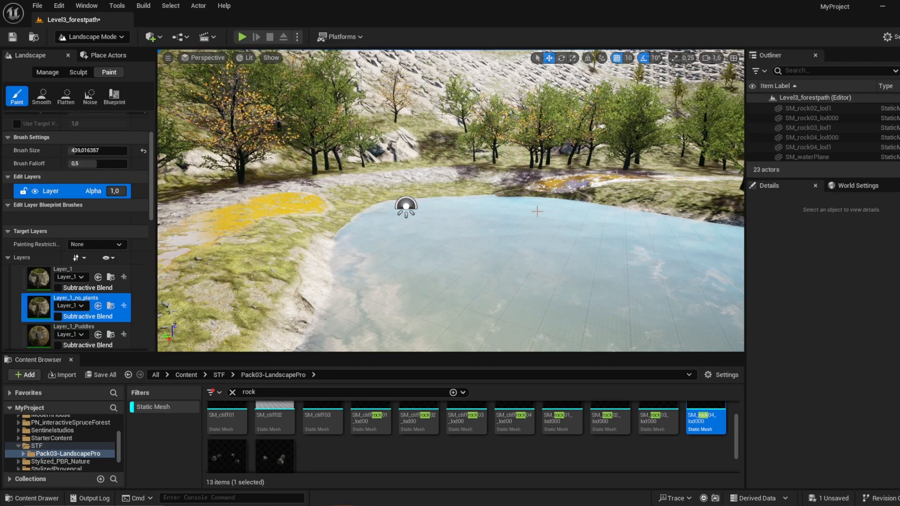
{"action": "right_click_drag", "start_coordinate": [538, 211], "coordinate": [516, 207]}
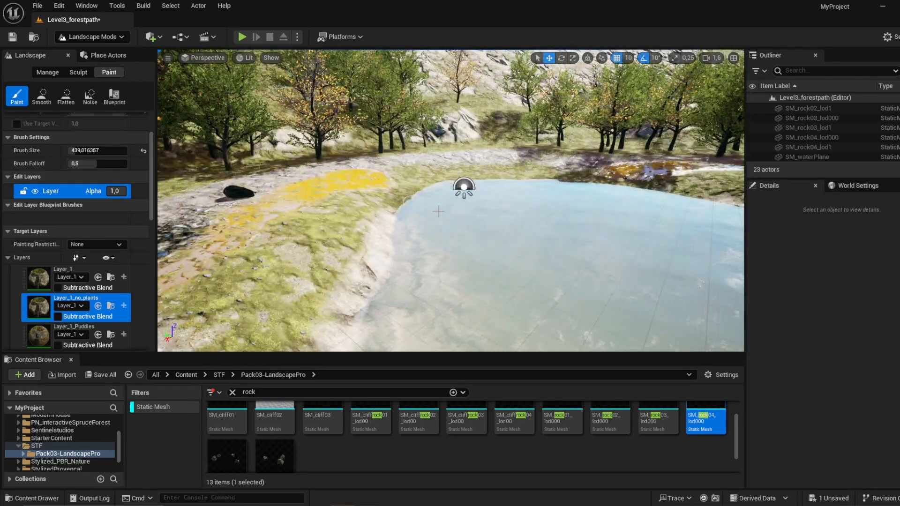
Step: Return to Selection mode and place SM_rock02_lod000 on the mossy bank beside the pond
{"action": "left_click", "coordinate": [89, 36]}
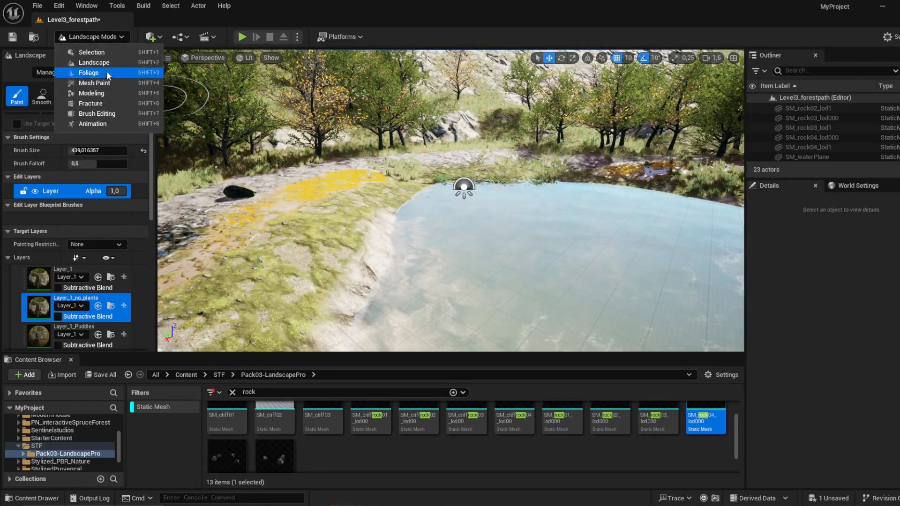
{"action": "left_click", "coordinate": [117, 55]}
{"action": "right_click_drag", "start_coordinate": [422, 211], "coordinate": [389, 212]}
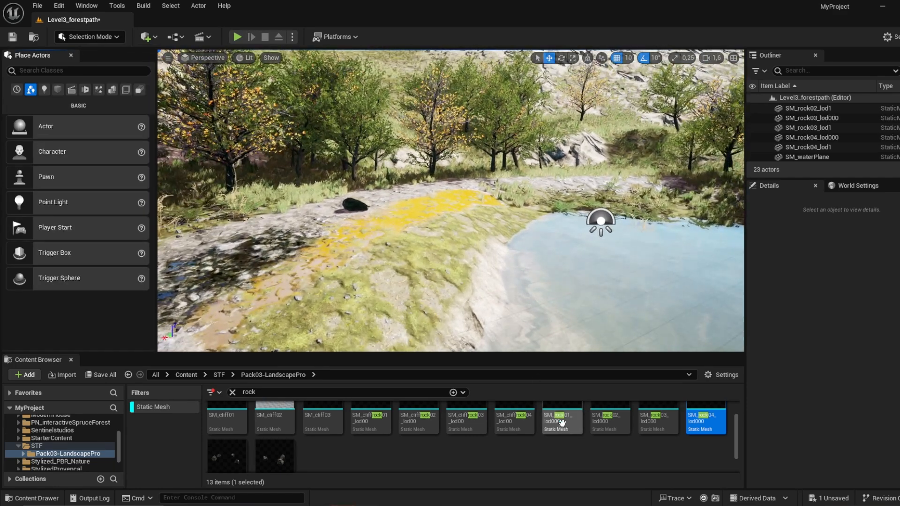
{"action": "left_click_drag", "start_coordinate": [609, 422], "coordinate": [410, 281]}
{"action": "key", "text": "w"}
Step: Place SM_cliffrock02_lod00 at the pond's edge, scale it to about 1.97, rotate it to -50° in X and move it toward the water
{"action": "left_click_drag", "start_coordinate": [421, 420], "coordinate": [519, 220]}
{"action": "left_click_drag", "start_coordinate": [519, 180], "coordinate": [520, 192]}
{"action": "key", "text": "r"}
{"action": "left_click_drag", "start_coordinate": [518, 223], "coordinate": [544, 202]}
{"action": "key", "text": "w"}
{"action": "key", "text": "e"}
{"action": "mouse_move", "coordinate": [544, 201]}
{"action": "right_mouse_down"}
{"action": "mouse_move", "coordinate": [595, 204]}
{"action": "mouse_move", "coordinate": [553, 209]}
{"action": "right_mouse_up"}
{"action": "key", "text": "w"}
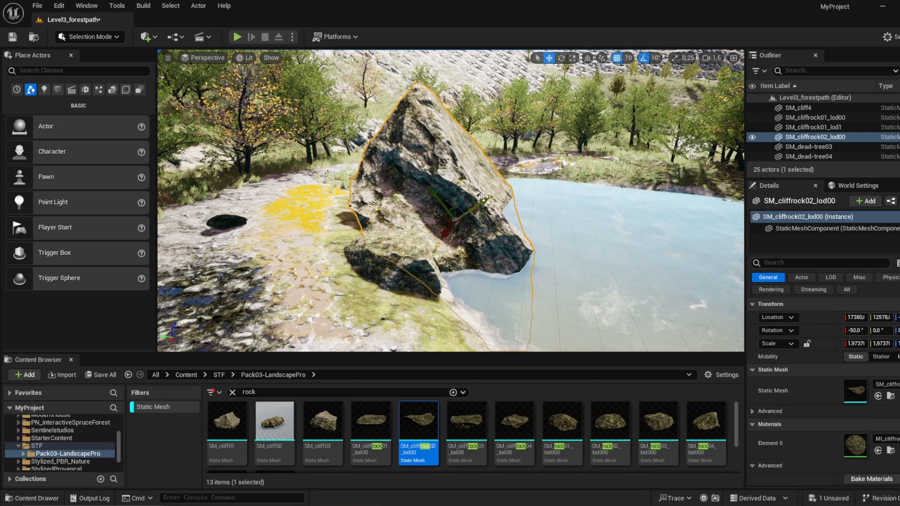
{"action": "right_click_drag", "start_coordinate": [476, 208], "coordinate": [565, 218]}
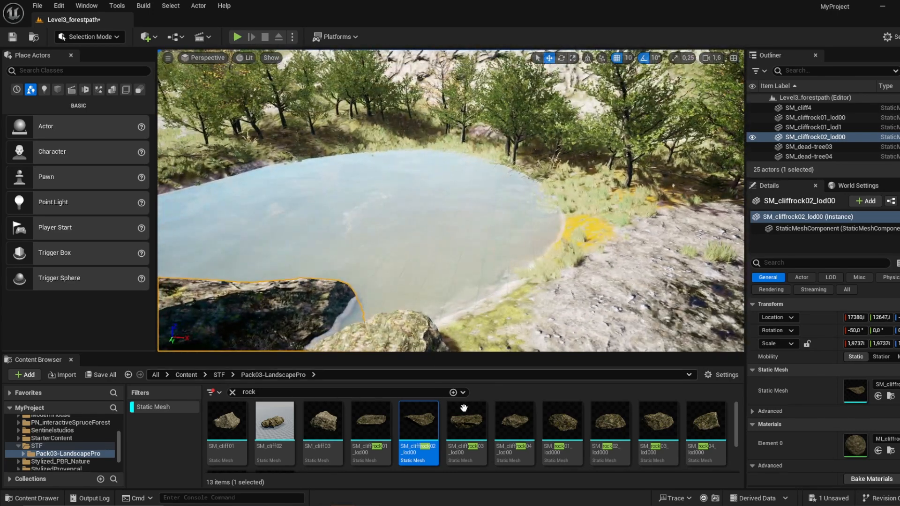
Step: Place SM_cliffrock03_lod00 in the pond and enlarge it so it rises above the water
{"action": "left_click_drag", "start_coordinate": [465, 422], "coordinate": [377, 182]}
{"action": "key", "text": "r"}
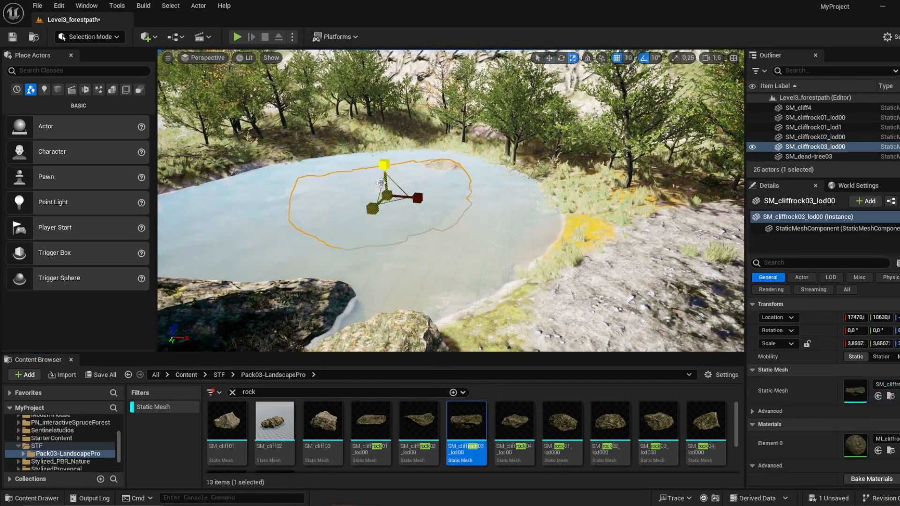
{"action": "left_click", "coordinate": [446, 220]}
{"action": "mouse_move", "coordinate": [446, 220]}
{"action": "right_mouse_down"}
{"action": "mouse_move", "coordinate": [411, 222]}
{"action": "mouse_move", "coordinate": [453, 221]}
{"action": "right_mouse_up"}
{"action": "key", "text": "w"}
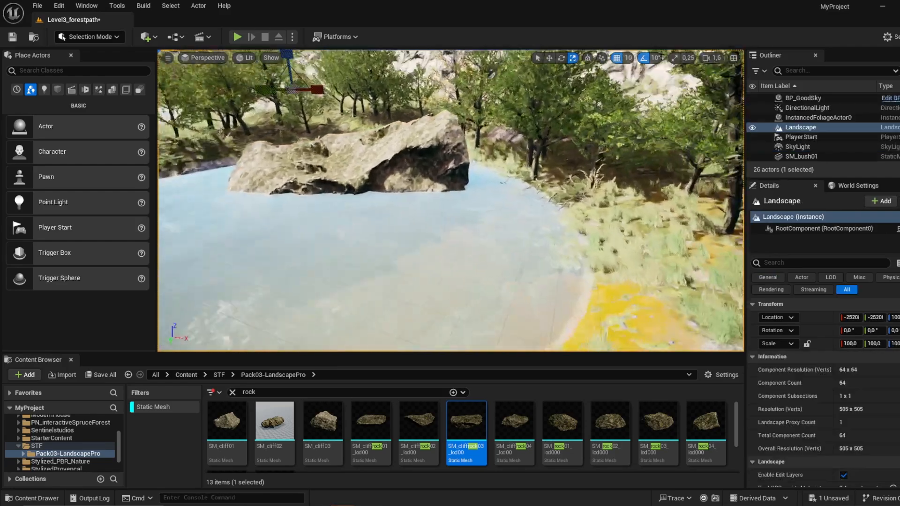
Step: Place SM_rock02_lod000 on the pond's shore by the yellow mud patch and scale it to about 5.26
{"action": "left_click", "coordinate": [596, 228]}
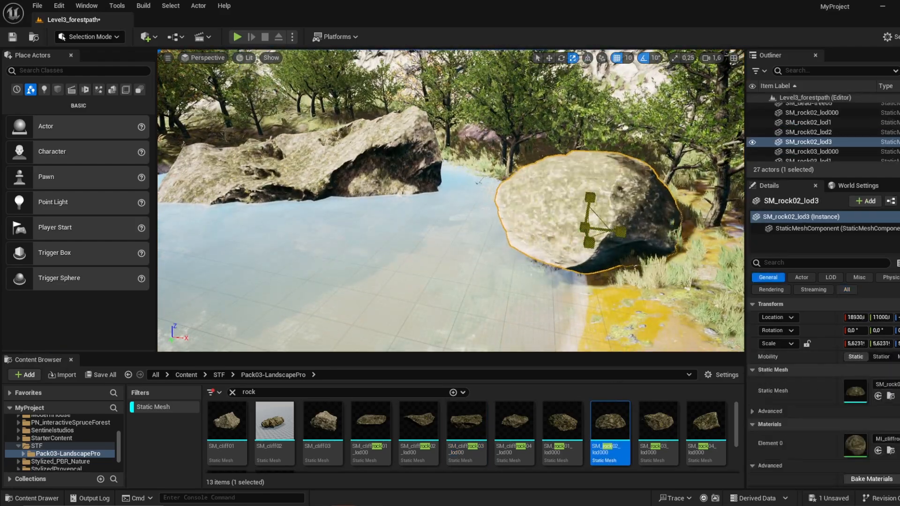
{"action": "right_click_drag", "start_coordinate": [596, 228], "coordinate": [365, 248]}
{"action": "key", "text": "w"}
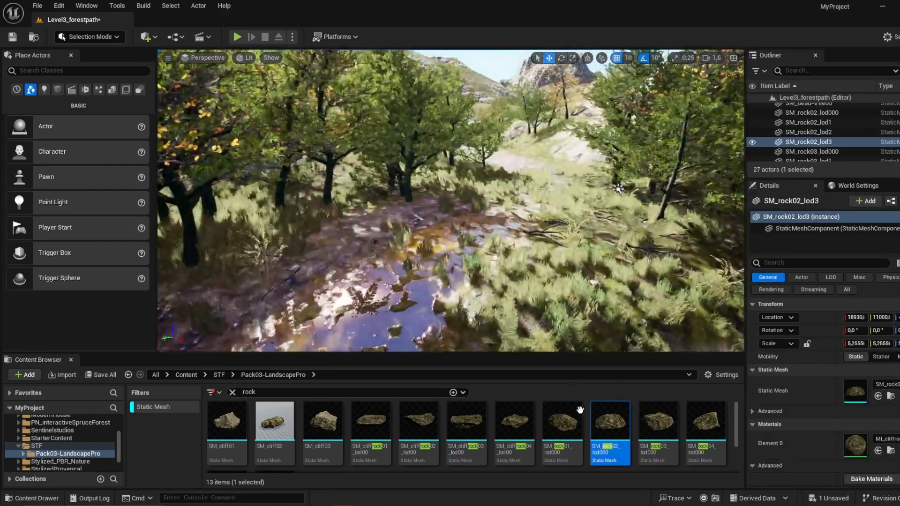
Step: Place SM_cliffrock04_lod00 in the grass beside the wet forest path
{"action": "left_click_drag", "start_coordinate": [520, 424], "coordinate": [631, 229]}
{"action": "right_click_drag", "start_coordinate": [631, 230], "coordinate": [727, 249]}
{"action": "key", "text": "w"}
Step: Place SM_rock03_lod000 farther along the forest path and adjust its scale
{"action": "left_click_drag", "start_coordinate": [669, 438], "coordinate": [492, 261]}
{"action": "key", "text": "r"}
{"action": "mouse_move", "coordinate": [492, 262]}
{"action": "left_mouse_down"}
{"action": "mouse_move", "coordinate": [521, 239]}
{"action": "mouse_move", "coordinate": [493, 251]}
{"action": "left_mouse_up"}
{"action": "key", "text": "w"}
{"action": "right_click_drag", "start_coordinate": [494, 251], "coordinate": [365, 253]}
{"action": "key", "text": "w"}
Step: Place SM_rock04_lod000 beside the forest path and scale it to about 3.18
{"action": "left_click_drag", "start_coordinate": [706, 429], "coordinate": [333, 249]}
{"action": "key", "text": "r"}
{"action": "right_click_drag", "start_coordinate": [333, 248], "coordinate": [248, 241]}
{"action": "key", "text": "w"}
{"action": "key", "text": "w"}
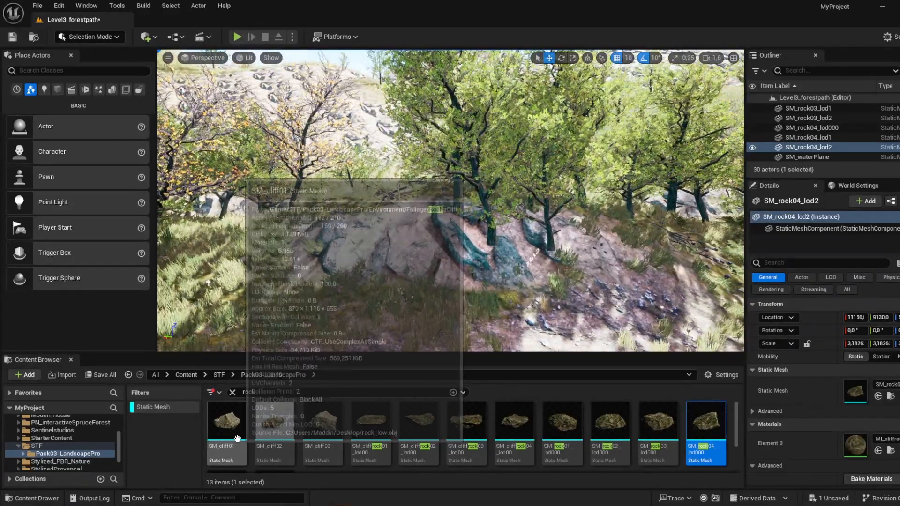
Step: Search the assets for cliff, place SM_cliff_Mesh against the rocky mound under the trees, and rotate it to -40° in Z
{"action": "scroll", "coordinate": [381, 431], "scroll_direction": "down", "scroll_amount": 1}
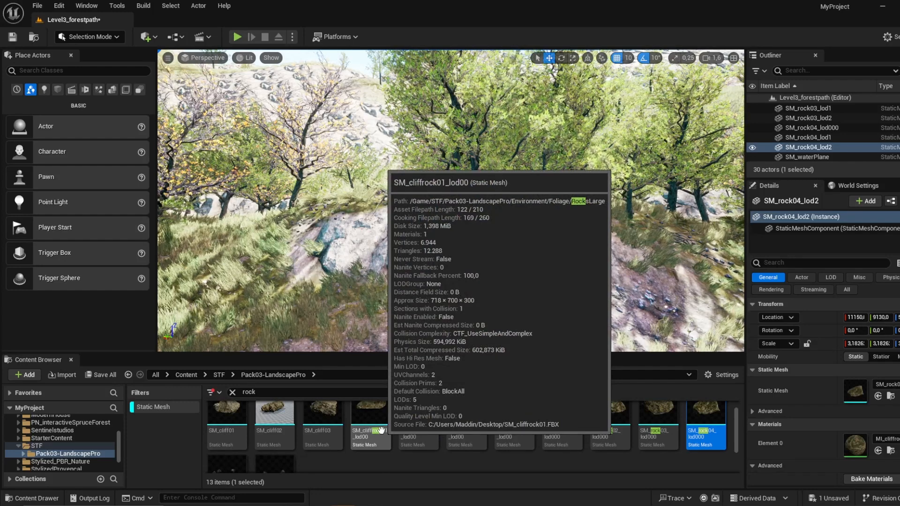
{"action": "scroll", "coordinate": [382, 430], "scroll_direction": "down", "scroll_amount": 1}
{"action": "scroll", "coordinate": [382, 431], "scroll_direction": "up", "scroll_amount": 2}
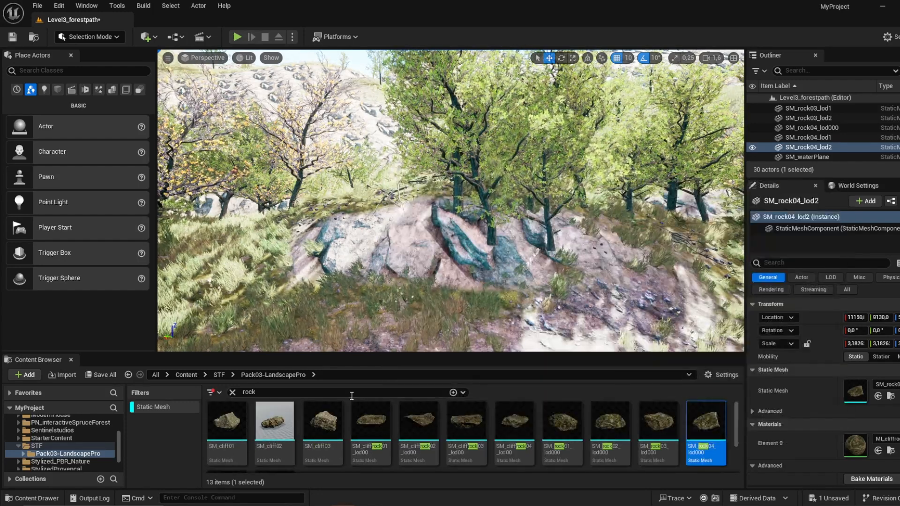
{"action": "left_click", "coordinate": [296, 392]}
{"action": "type", "text": "cliff"}
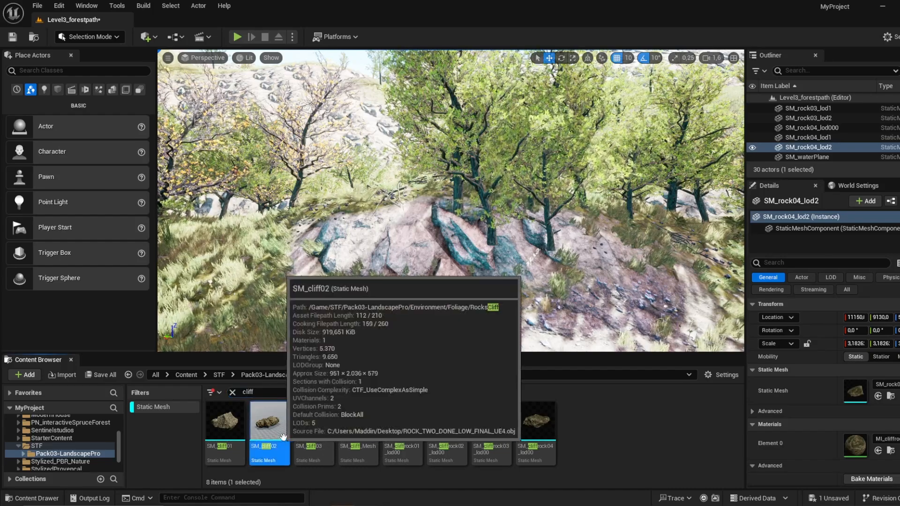
{"action": "left_click_drag", "start_coordinate": [358, 422], "coordinate": [463, 232]}
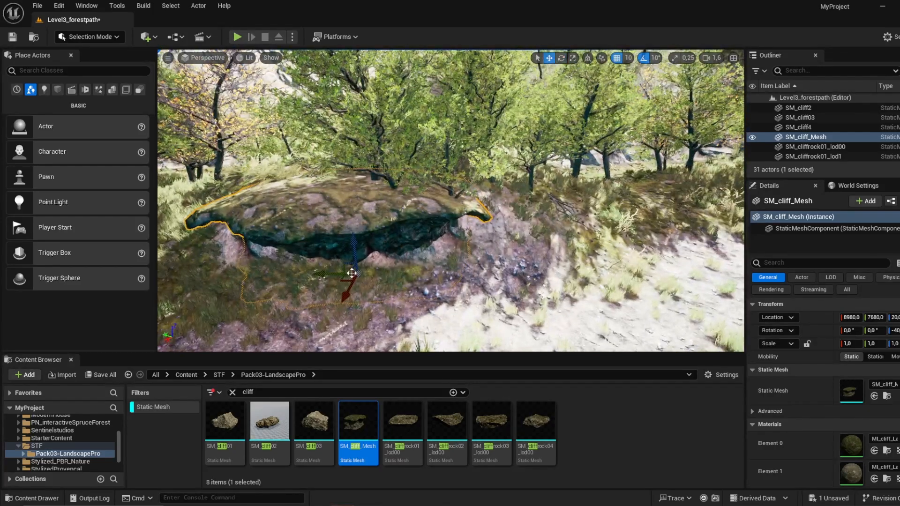
Step: Duplicate the cliff mesh twice along the mound, rotating the first copy to -60° in Z and stretching it to about 1.34 in height
{"action": "left_click_drag", "start_coordinate": [352, 273], "coordinate": [341, 275], "text": "alt"}
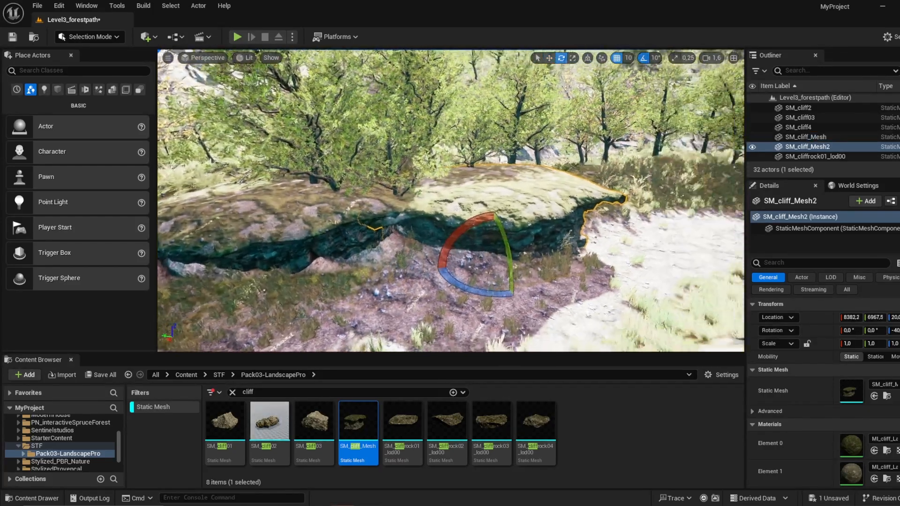
{"action": "left_click_drag", "start_coordinate": [545, 294], "coordinate": [520, 303]}
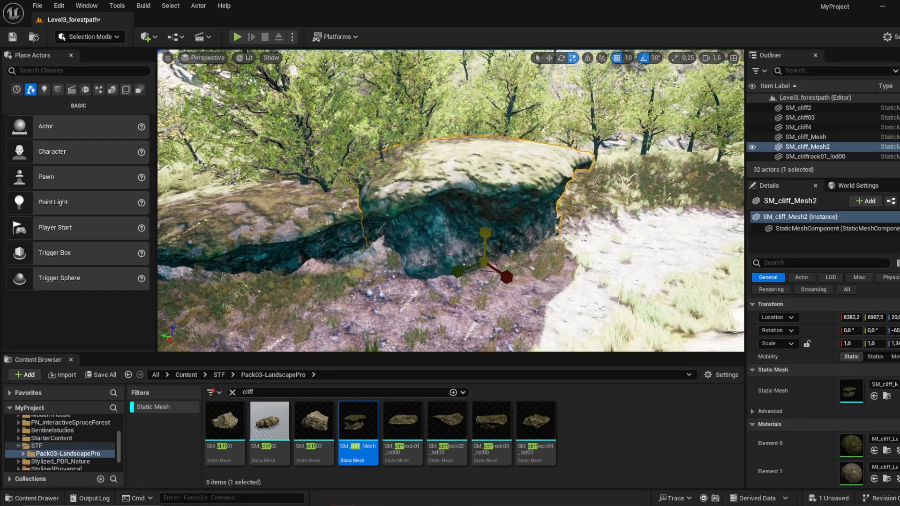
{"action": "right_click_drag", "start_coordinate": [450, 263], "coordinate": [488, 244]}
{"action": "key", "text": "w"}
{"action": "left_click_drag", "start_coordinate": [406, 275], "coordinate": [557, 257], "text": "alt"}
{"action": "right_click_drag", "start_coordinate": [556, 257], "coordinate": [404, 281]}
Step: Place SM_cliffrock01_lod00 and SM_cliffrock02_lod00 on the slopes around the rocky mound
{"action": "left_click_drag", "start_coordinate": [403, 430], "coordinate": [284, 248]}
{"action": "right_click_drag", "start_coordinate": [398, 314], "coordinate": [304, 319]}
{"action": "left_click_drag", "start_coordinate": [447, 425], "coordinate": [486, 264]}
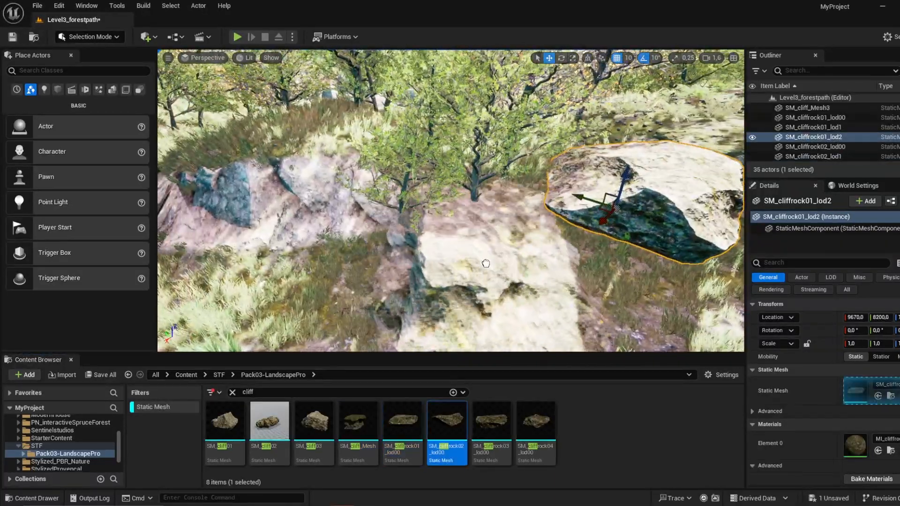
{"action": "left_click_drag", "start_coordinate": [304, 227], "coordinate": [302, 228]}
{"action": "mouse_move", "coordinate": [303, 228]}
{"action": "right_mouse_down"}
{"action": "mouse_move", "coordinate": [356, 229]}
{"action": "mouse_move", "coordinate": [450, 206]}
{"action": "mouse_move", "coordinate": [321, 211]}
{"action": "right_mouse_up"}
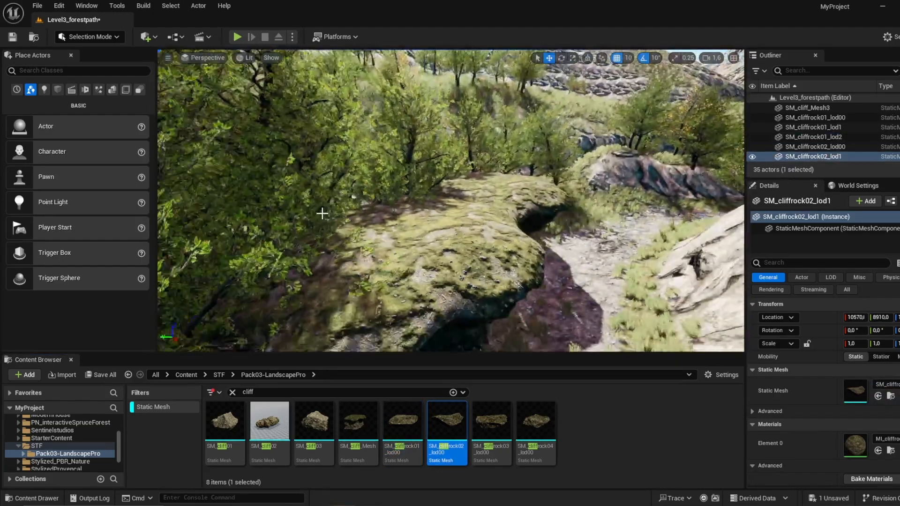
Step: In Foliage mode, select all six tree types, erase trees around the cliff overhang and repaint some behind it
{"action": "left_click", "coordinate": [89, 37]}
{"action": "left_click", "coordinate": [93, 73]}
{"action": "mouse_move", "coordinate": [476, 205]}
{"action": "right_mouse_down"}
{"action": "mouse_move", "coordinate": [415, 204]}
{"action": "mouse_move", "coordinate": [469, 199]}
{"action": "right_mouse_up"}
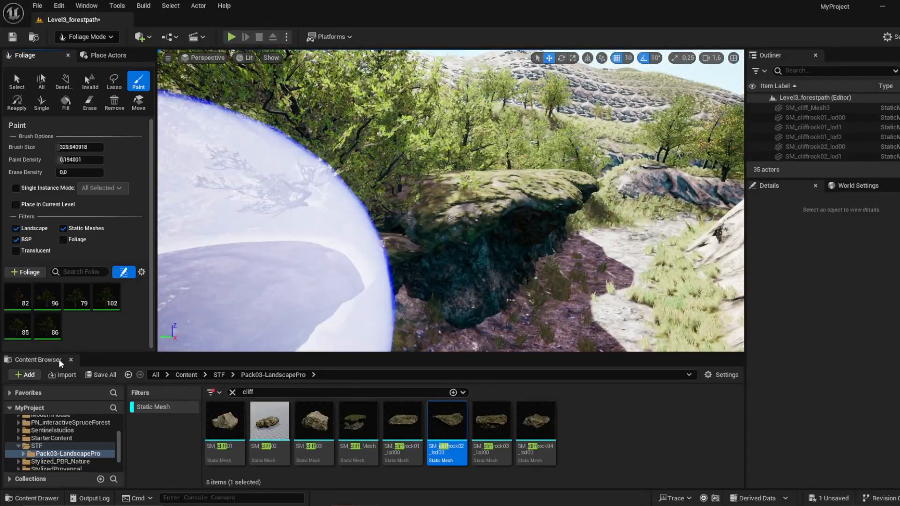
{"action": "left_click", "coordinate": [25, 298], "text": "shift"}
{"action": "left_click", "coordinate": [89, 102]}
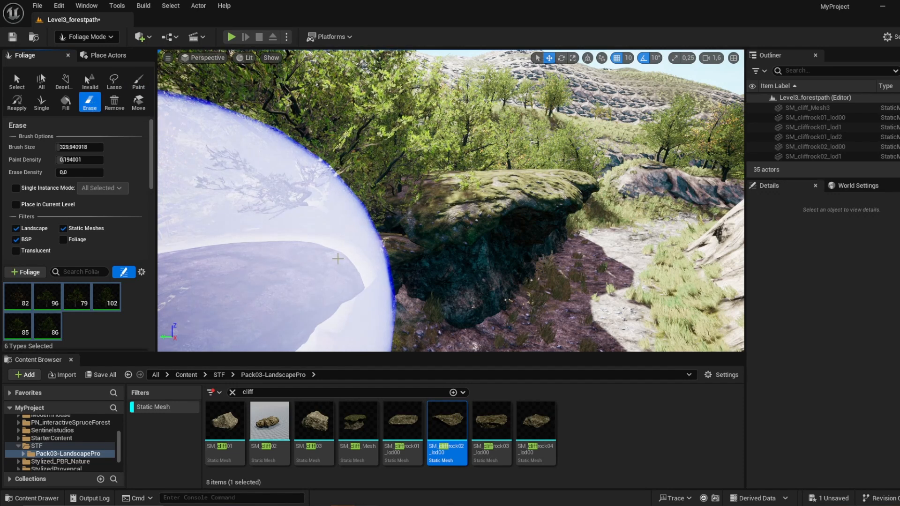
{"action": "left_click_drag", "start_coordinate": [284, 246], "coordinate": [298, 251]}
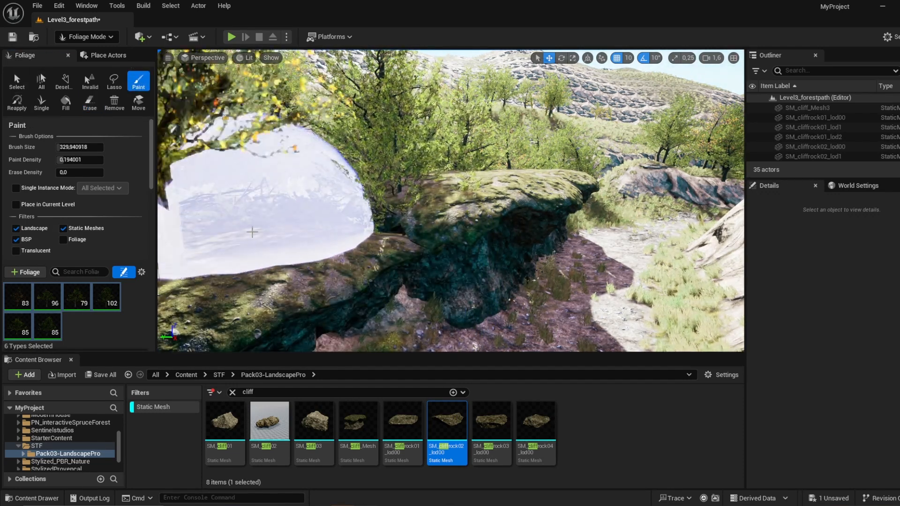
{"action": "right_click_drag", "start_coordinate": [558, 182], "coordinate": [666, 181]}
Step: Return to Selection mode, place SM_cliffrock01_lod00 in the shaded grass beside the path, and rotate it to -40° in Y
{"action": "left_click", "coordinate": [87, 37]}
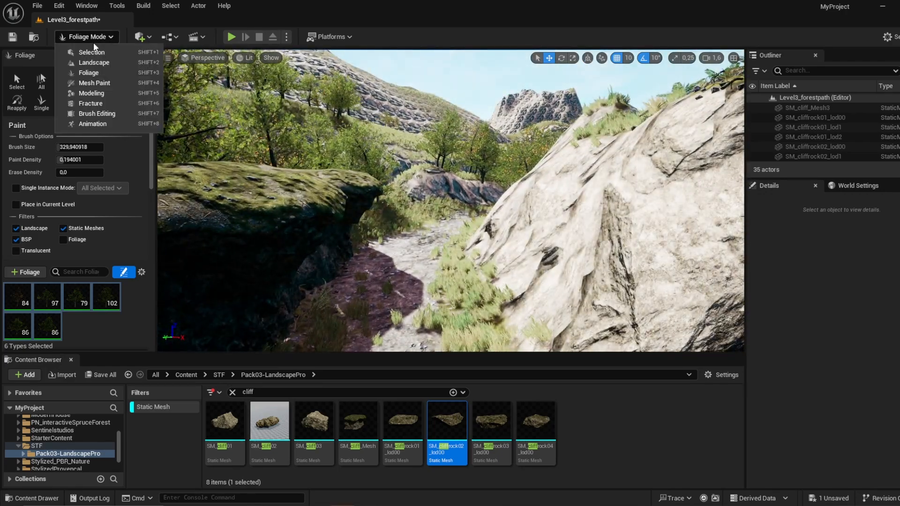
{"action": "left_click", "coordinate": [87, 49]}
{"action": "key", "text": "w"}
{"action": "right_click_drag", "start_coordinate": [351, 198], "coordinate": [300, 225]}
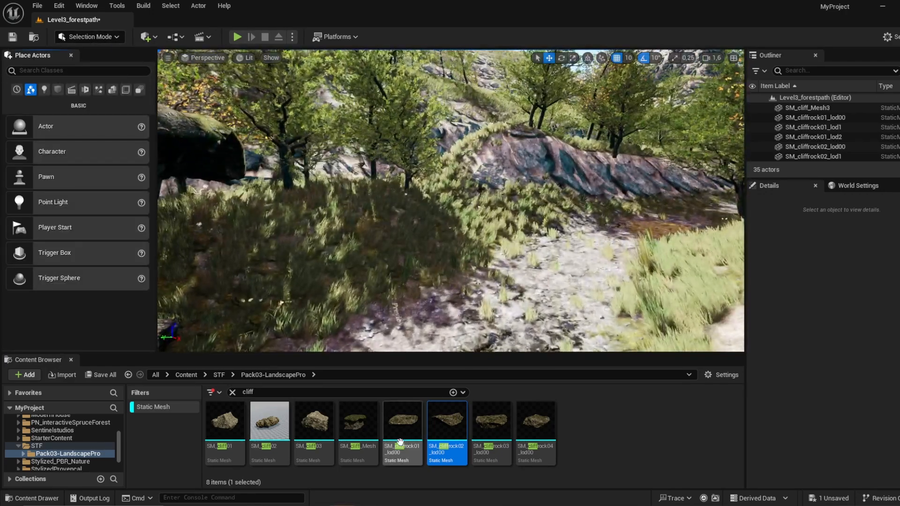
{"action": "left_click_drag", "start_coordinate": [402, 420], "coordinate": [333, 230]}
{"action": "key", "text": "e"}
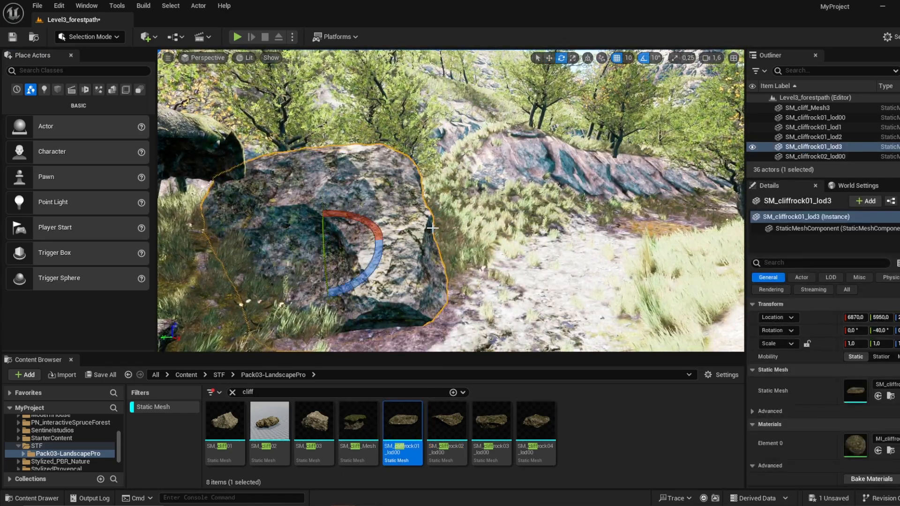
{"action": "right_click_drag", "start_coordinate": [433, 229], "coordinate": [595, 209]}
Step: Place SM_cliffrock02_lod00 farther along the path and adjust its position
{"action": "left_click_drag", "start_coordinate": [446, 425], "coordinate": [559, 312]}
{"action": "key", "text": "w"}
{"action": "right_click_drag", "start_coordinate": [525, 281], "coordinate": [493, 286]}
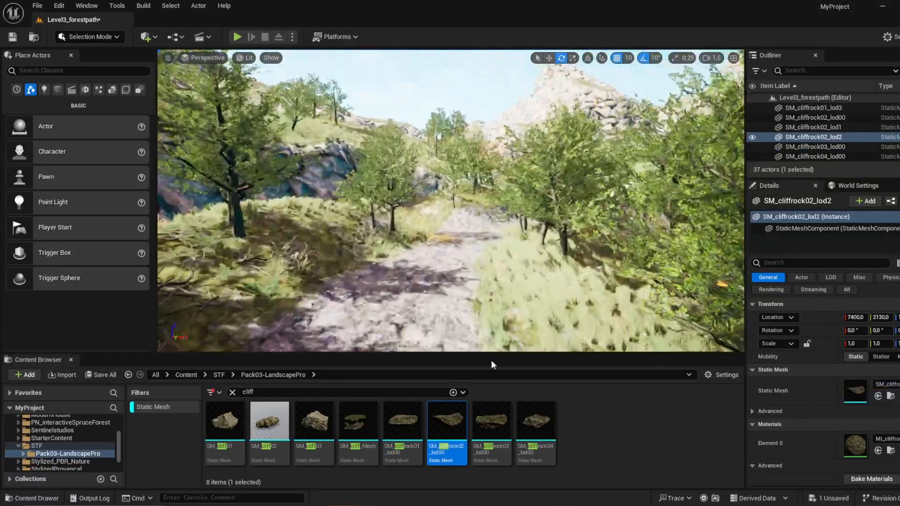
Step: Place SM_cliffrock01_lod00 under the tree beside the path and SM_cliff_Mesh against the next rocky bank, rotated to 60° in Z
{"action": "left_click_drag", "start_coordinate": [402, 420], "coordinate": [279, 216]}
{"action": "left_click", "coordinate": [256, 189]}
{"action": "key", "text": "w"}
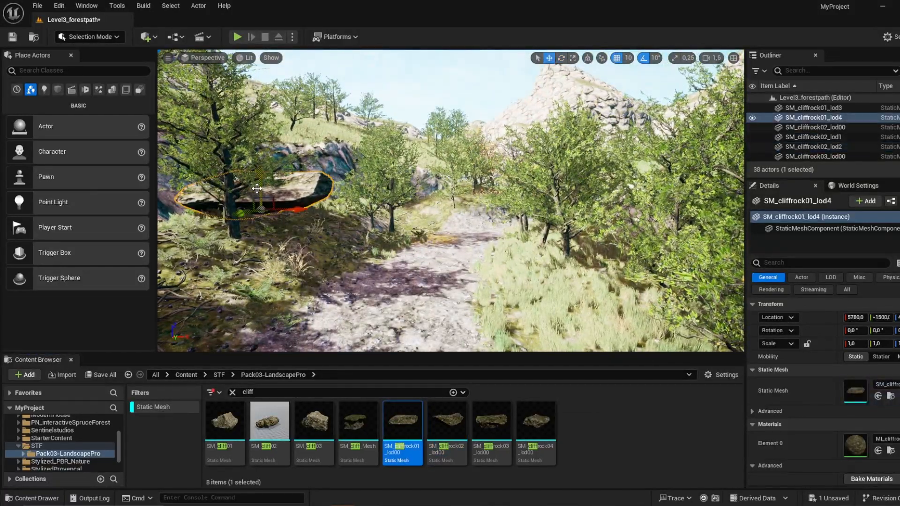
{"action": "key", "text": "w"}
{"action": "right_click_drag", "start_coordinate": [267, 205], "coordinate": [438, 249]}
{"action": "left_click_drag", "start_coordinate": [356, 422], "coordinate": [524, 207]}
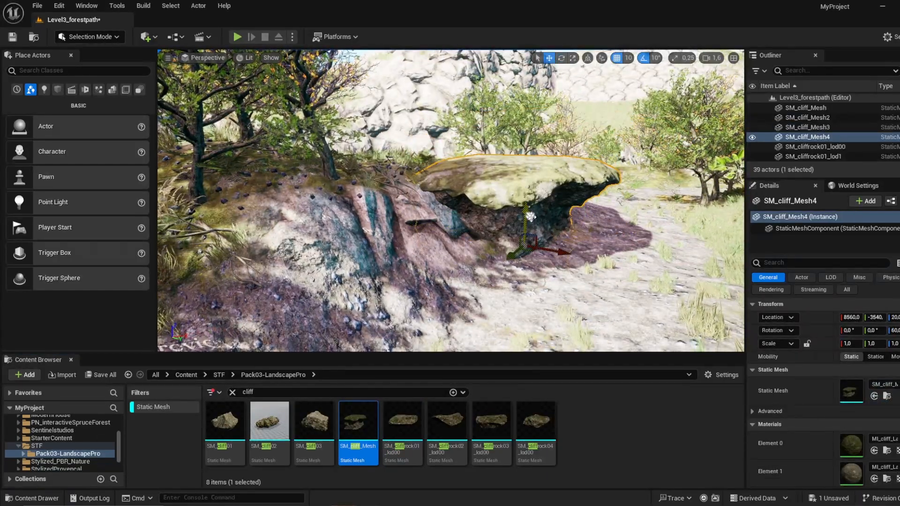
Step: Move the selected cliff overhang against the bank and scale it to about 1.35 in X and Y, adjusting its height
{"action": "right_click_drag", "start_coordinate": [602, 264], "coordinate": [569, 264]}
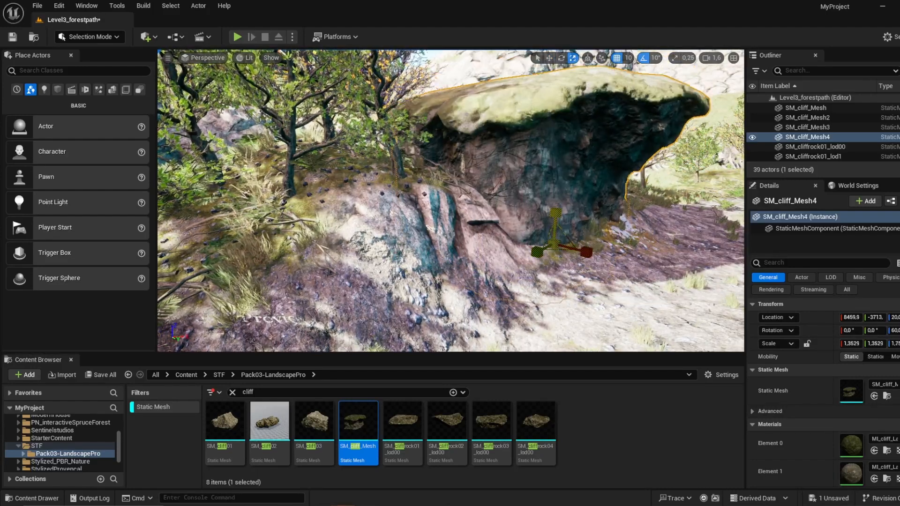
{"action": "left_click_drag", "start_coordinate": [556, 214], "coordinate": [556, 216]}
{"action": "right_click_drag", "start_coordinate": [556, 217], "coordinate": [605, 199]}
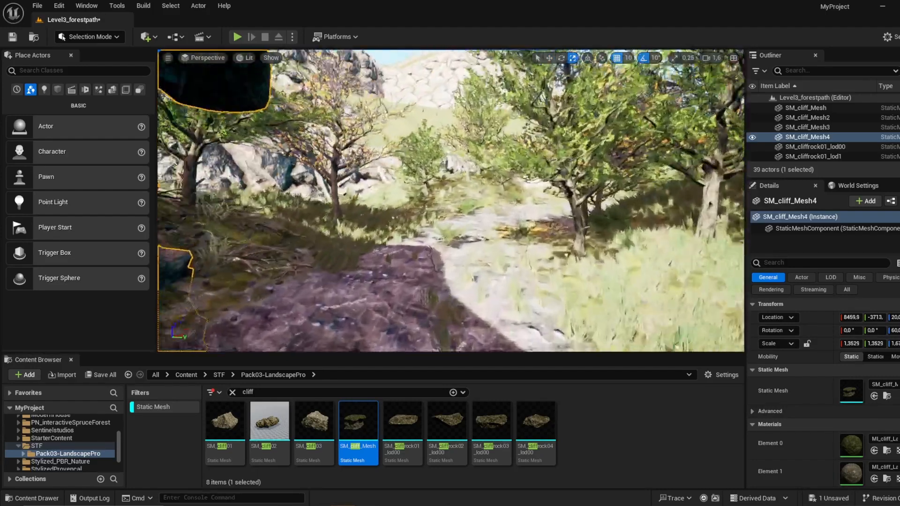
{"action": "right_click_drag", "start_coordinate": [556, 216], "coordinate": [553, 239]}
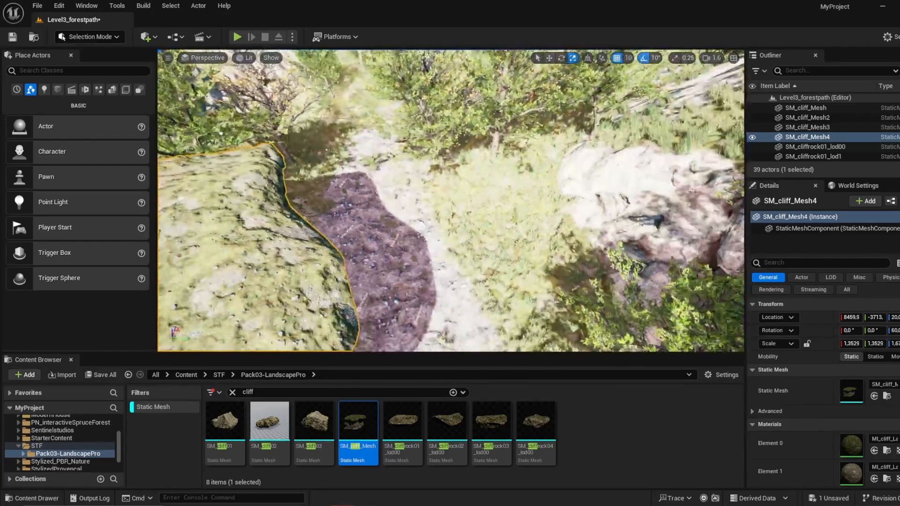
Step: Place SM_cliffrock03_lod00 and SM_cliffrock04_lod00 in the grass farther along the path
{"action": "left_click_drag", "start_coordinate": [483, 426], "coordinate": [509, 206]}
{"action": "right_click_drag", "start_coordinate": [509, 207], "coordinate": [469, 131]}
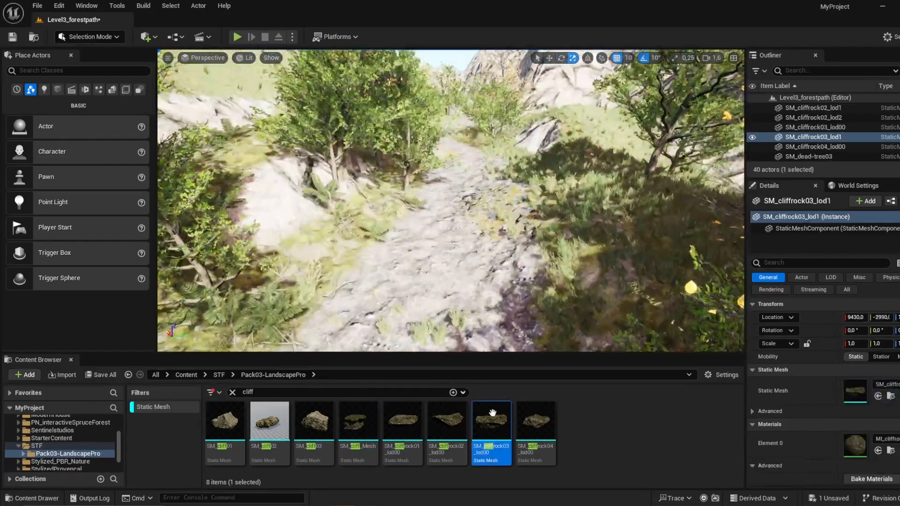
{"action": "left_click_drag", "start_coordinate": [535, 422], "coordinate": [593, 165]}
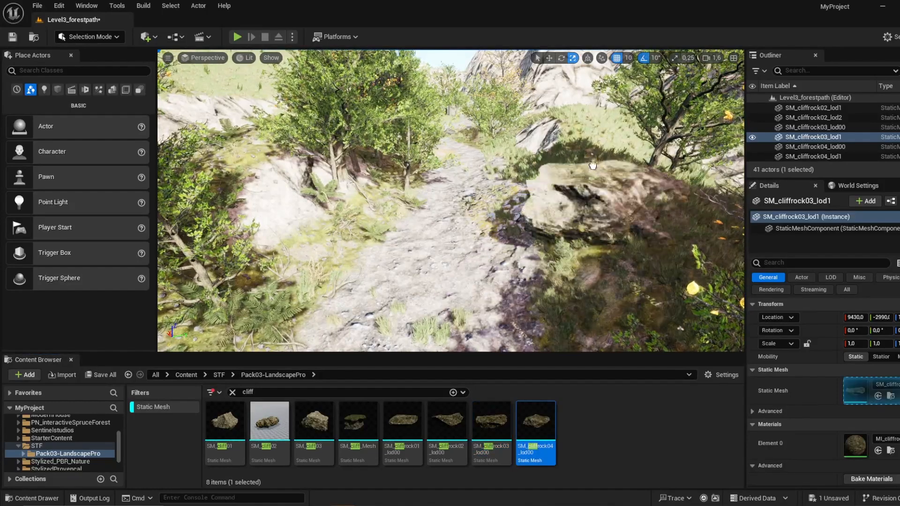
{"action": "left_click_drag", "start_coordinate": [609, 124], "coordinate": [609, 126]}
Step: Place SM_cliffrock02_lod00 on the bank beside the path, rotate it to 20° in X and adjust its position
{"action": "left_click_drag", "start_coordinate": [447, 422], "coordinate": [335, 226]}
{"action": "key", "text": "e"}
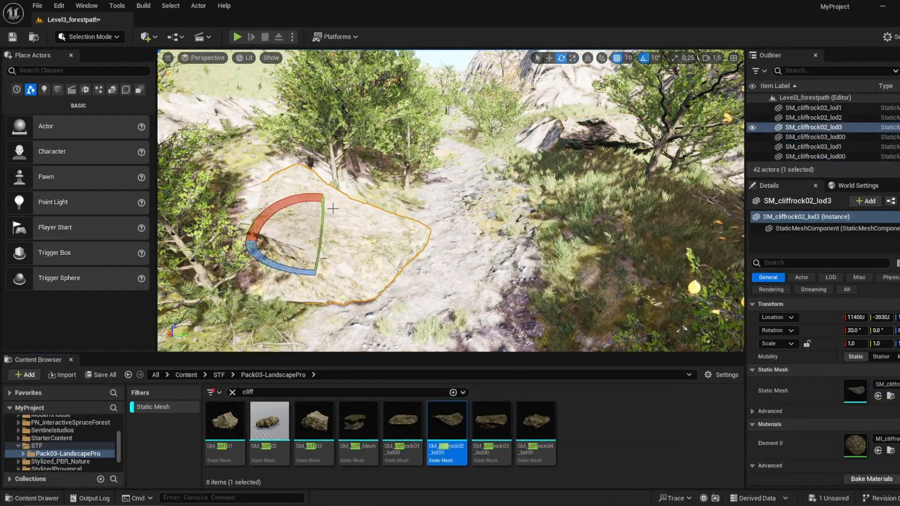
{"action": "key", "text": "w"}
{"action": "mouse_move", "coordinate": [320, 246]}
{"action": "right_mouse_down"}
{"action": "mouse_move", "coordinate": [338, 206]}
{"action": "mouse_move", "coordinate": [315, 218]}
{"action": "mouse_move", "coordinate": [316, 248]}
{"action": "mouse_move", "coordinate": [314, 234]}
{"action": "right_mouse_up"}
{"action": "key", "text": "s"}
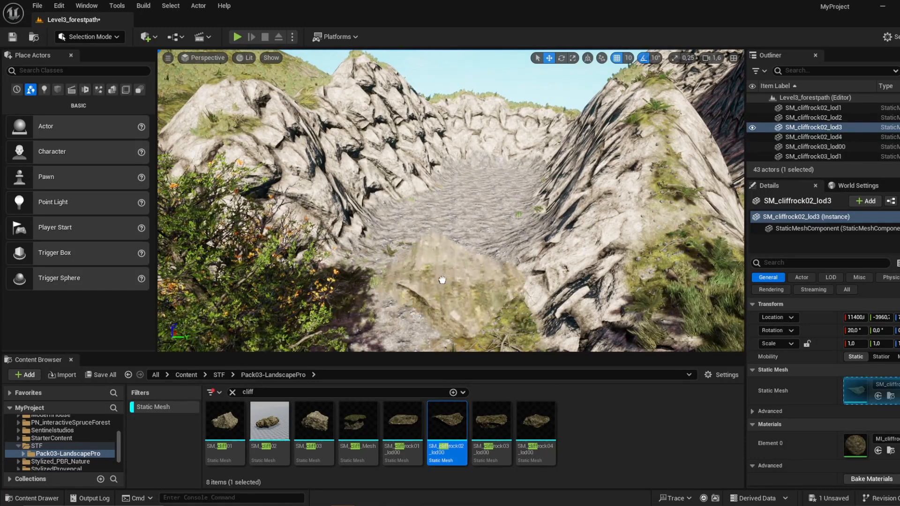
Step: Place SM_cliffrock02_lod00 at the rocky pit at the end of the path, enlarge it and add a second copy alongside
{"action": "left_click_drag", "start_coordinate": [447, 422], "coordinate": [497, 195]}
{"action": "key", "text": "e"}
{"action": "key", "text": "s"}
{"action": "right_click_drag", "start_coordinate": [497, 195], "coordinate": [436, 210]}
Step: Select both large cliff rocks, duplicate them and position the copies over the open side of the pit
{"action": "left_click", "coordinate": [528, 170], "text": "shift"}
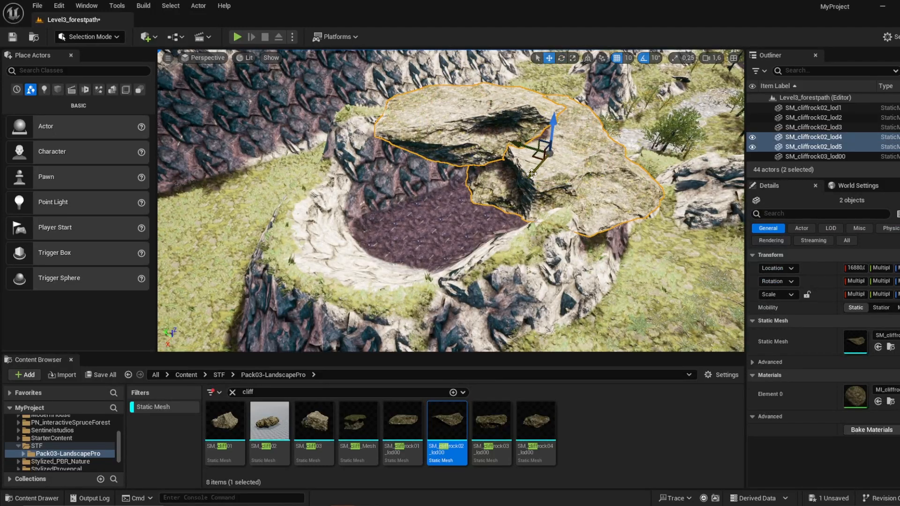
{"action": "left_click_drag", "start_coordinate": [532, 173], "coordinate": [356, 192], "text": "alt"}
{"action": "left_click_drag", "start_coordinate": [456, 132], "coordinate": [371, 183]}
{"action": "left_click_drag", "start_coordinate": [376, 144], "coordinate": [343, 164]}
{"action": "key", "text": "e"}
Step: Place SM_cliffrock03_lod00 at the pit, scale it up and move it into line with the other roof rocks
{"action": "left_click_drag", "start_coordinate": [491, 425], "coordinate": [409, 289]}
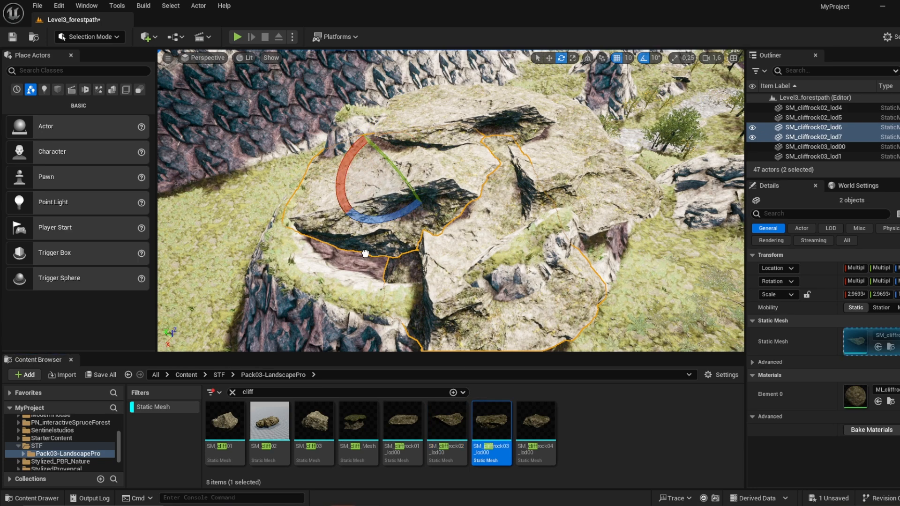
{"action": "left_click_drag", "start_coordinate": [369, 242], "coordinate": [370, 241]}
{"action": "key", "text": "r"}
{"action": "left_click_drag", "start_coordinate": [370, 242], "coordinate": [368, 237]}
{"action": "key", "text": "w"}
{"action": "right_click_drag", "start_coordinate": [368, 236], "coordinate": [476, 234]}
Step: Place SM_cliffrock01_lod00 among the rocks covering the pit and adjust its orientation and position
{"action": "left_click_drag", "start_coordinate": [403, 434], "coordinate": [518, 162]}
{"action": "key", "text": "e"}
{"action": "key", "text": "e"}
{"action": "key", "text": "w"}
{"action": "key", "text": "s"}
{"action": "right_click_drag", "start_coordinate": [518, 163], "coordinate": [499, 171]}
Step: Reposition the large cliff rocks around the pit to form a cave entrance
{"action": "left_click_drag", "start_coordinate": [527, 154], "coordinate": [230, 182], "text": "alt"}
{"action": "left_click_drag", "start_coordinate": [297, 204], "coordinate": [300, 203]}
{"action": "key", "text": "w"}
{"action": "right_click_drag", "start_coordinate": [356, 197], "coordinate": [328, 195]}
{"action": "left_click_drag", "start_coordinate": [426, 177], "coordinate": [361, 178]}
{"action": "right_click_drag", "start_coordinate": [360, 177], "coordinate": [339, 182]}
{"action": "key", "text": "w"}
{"action": "left_click_drag", "start_coordinate": [350, 189], "coordinate": [382, 192]}
Step: Place SM_cliffrock03_lod00 beside the cave entrance, scale it to about 2.76 and move it against the side wall
{"action": "left_click_drag", "start_coordinate": [500, 424], "coordinate": [454, 259]}
{"action": "key", "text": "r"}
{"action": "left_click_drag", "start_coordinate": [454, 258], "coordinate": [454, 195]}
{"action": "key", "text": "w"}
{"action": "left_click_drag", "start_coordinate": [489, 270], "coordinate": [464, 266]}
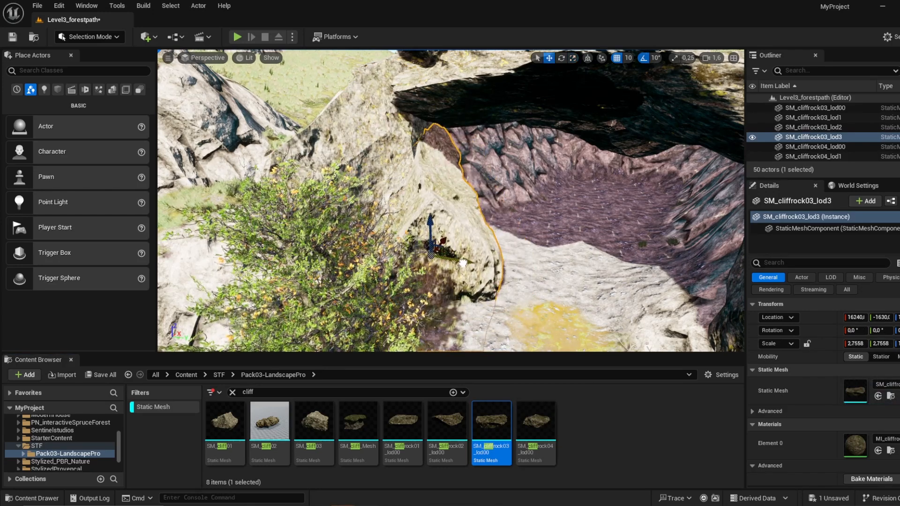
{"action": "right_click_drag", "start_coordinate": [464, 265], "coordinate": [499, 277]}
Step: Place SM_cliffrock02_lod00 inside the cave entrance, scale it to about 2.12 and move it to 190 in Y
{"action": "left_click_drag", "start_coordinate": [453, 434], "coordinate": [491, 193]}
{"action": "key", "text": "r"}
{"action": "left_click_drag", "start_coordinate": [492, 193], "coordinate": [494, 161]}
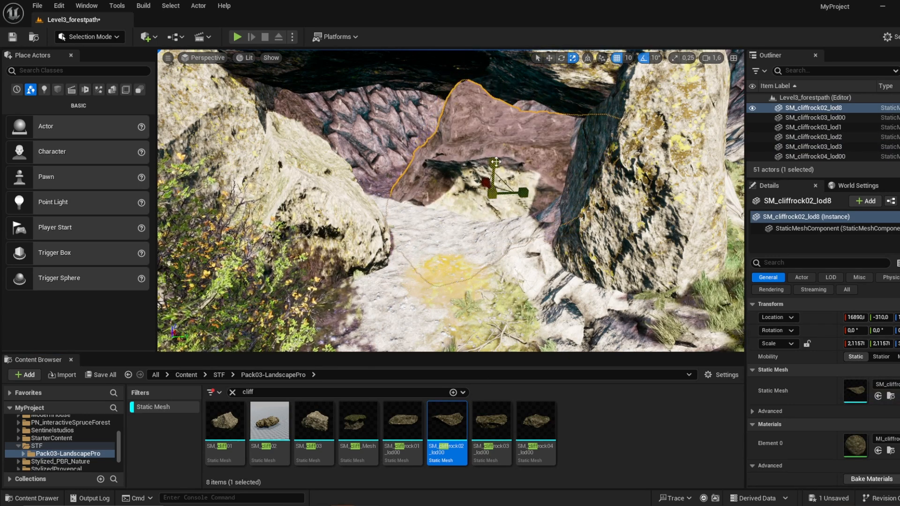
{"action": "key", "text": "w"}
{"action": "left_click_drag", "start_coordinate": [526, 195], "coordinate": [583, 197]}
{"action": "right_click_drag", "start_coordinate": [583, 197], "coordinate": [591, 210]}
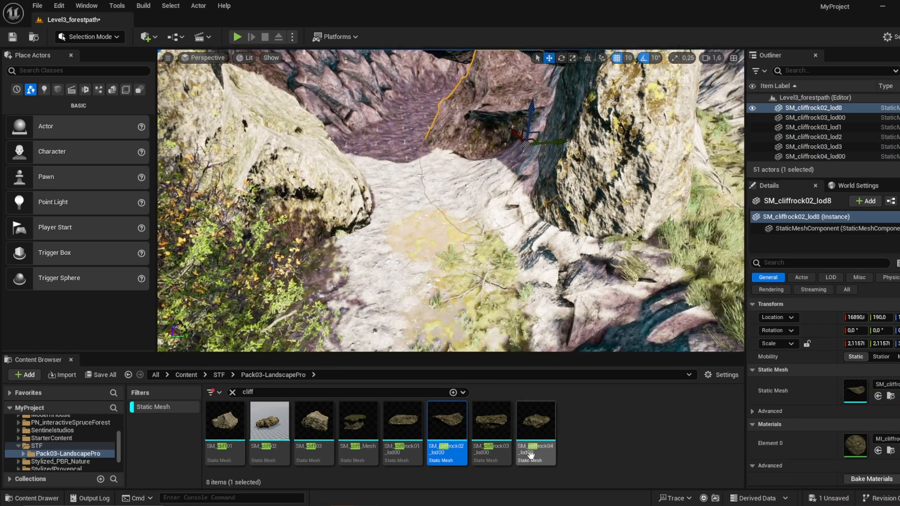
Step: Search the assets for "rock" and place SM_rock02_lod000 on the path before the cave, scaled to about 4.65
{"action": "left_click", "coordinate": [266, 407]}
{"action": "left_click", "coordinate": [247, 393]}
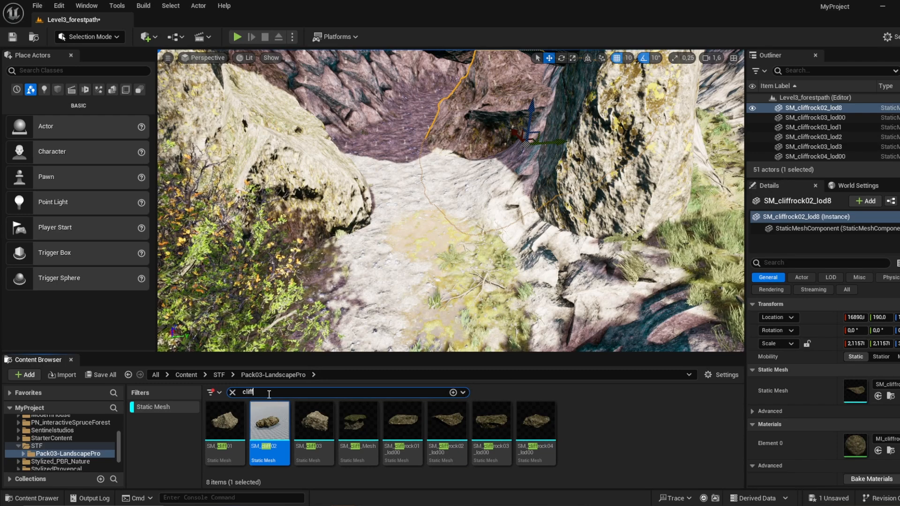
{"action": "type", "text": "rock"}
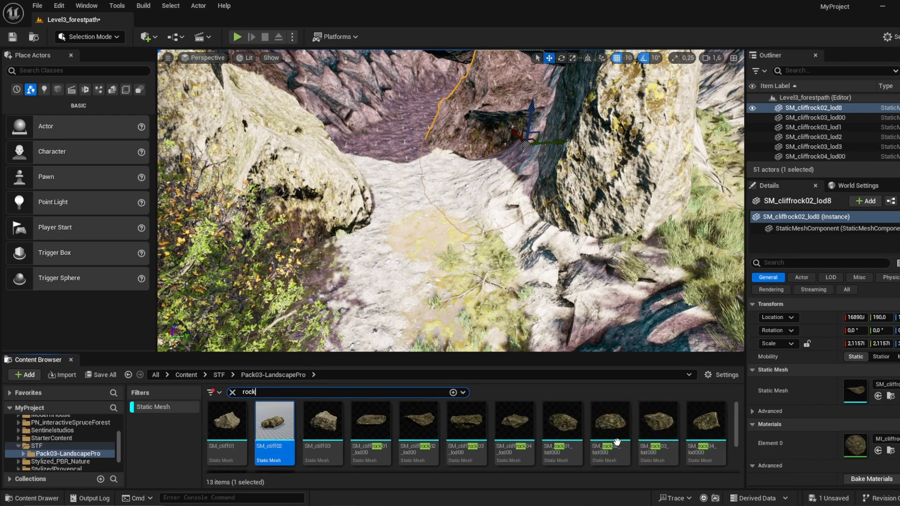
{"action": "scroll", "coordinate": [610, 422], "scroll_direction": "down", "scroll_amount": 1}
{"action": "left_click_drag", "start_coordinate": [609, 425], "coordinate": [477, 239]}
{"action": "key", "text": "w"}
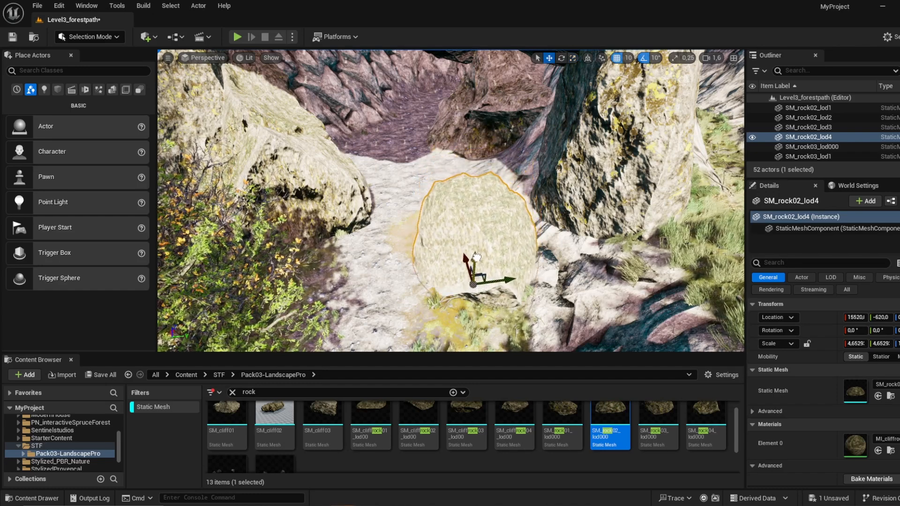
Step: Place SM_rock03_lod000 beside the boulder and SM_rock04_lod000 across the path, scaling the latter to about 3.04
{"action": "left_click_drag", "start_coordinate": [659, 422], "coordinate": [548, 241]}
{"action": "key", "text": "r"}
{"action": "left_click_drag", "start_coordinate": [547, 241], "coordinate": [551, 229]}
{"action": "left_click_drag", "start_coordinate": [705, 424], "coordinate": [312, 257]}
{"action": "left_click_drag", "start_coordinate": [312, 257], "coordinate": [313, 241]}
Step: Place SM_cliffrock01_lod00 under the cave overhang, scale it to about 1.4 in X and 1.66 in Y, and position it
{"action": "left_click_drag", "start_coordinate": [374, 417], "coordinate": [506, 175]}
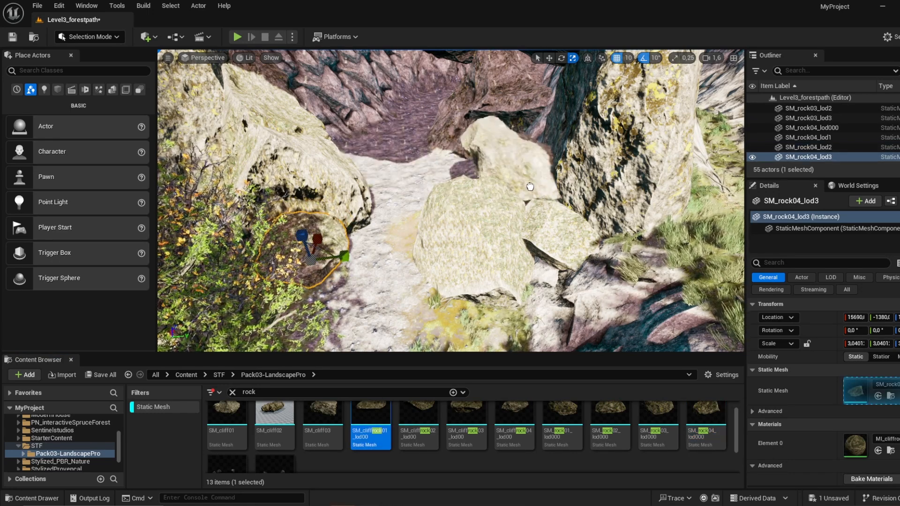
{"action": "left_click_drag", "start_coordinate": [542, 151], "coordinate": [565, 129]}
{"action": "left_click_drag", "start_coordinate": [564, 128], "coordinate": [566, 125]}
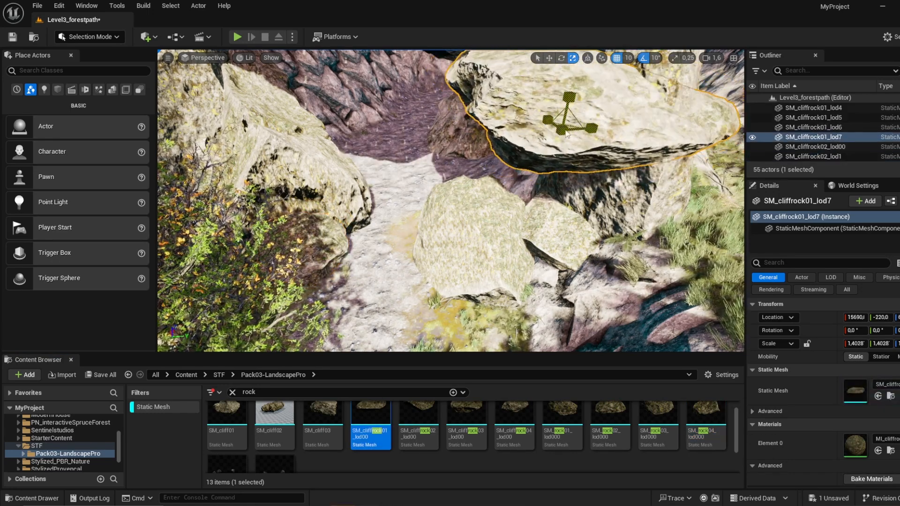
{"action": "right_click_drag", "start_coordinate": [565, 124], "coordinate": [561, 169]}
{"action": "left_click_drag", "start_coordinate": [560, 169], "coordinate": [505, 140]}
{"action": "key", "text": "w"}
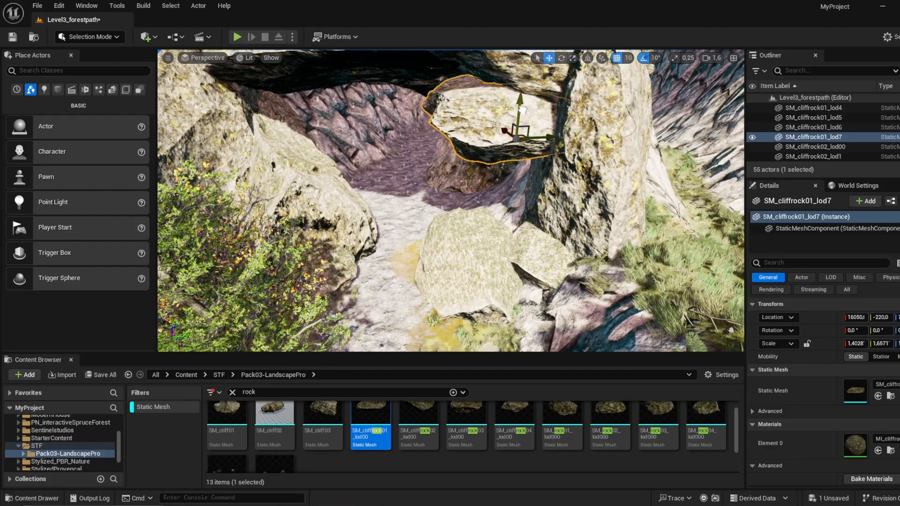
{"action": "key", "text": "w"}
{"action": "right_click_drag", "start_coordinate": [526, 113], "coordinate": [509, 85]}
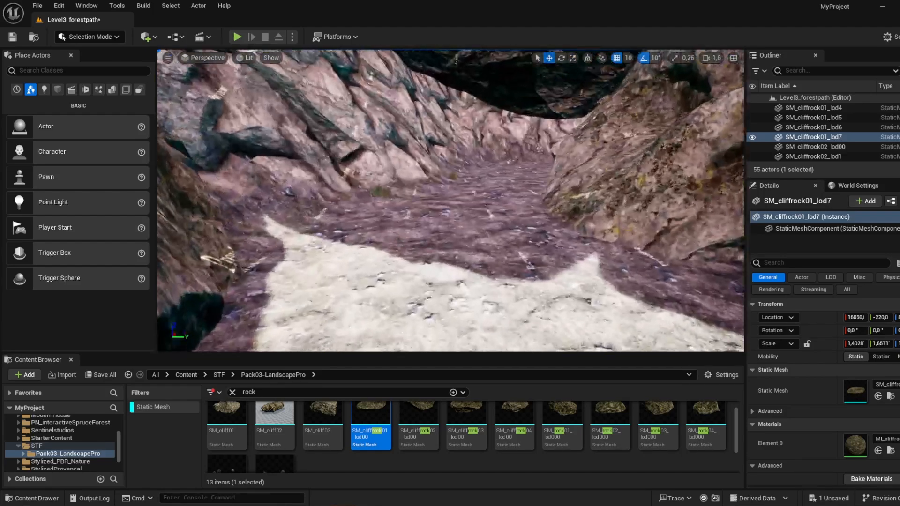
Step: Place SM_rock02_lod000 on the floor inside the cave and scale it to about 4.67
{"action": "left_click_drag", "start_coordinate": [608, 422], "coordinate": [352, 211]}
{"action": "key", "text": "r"}
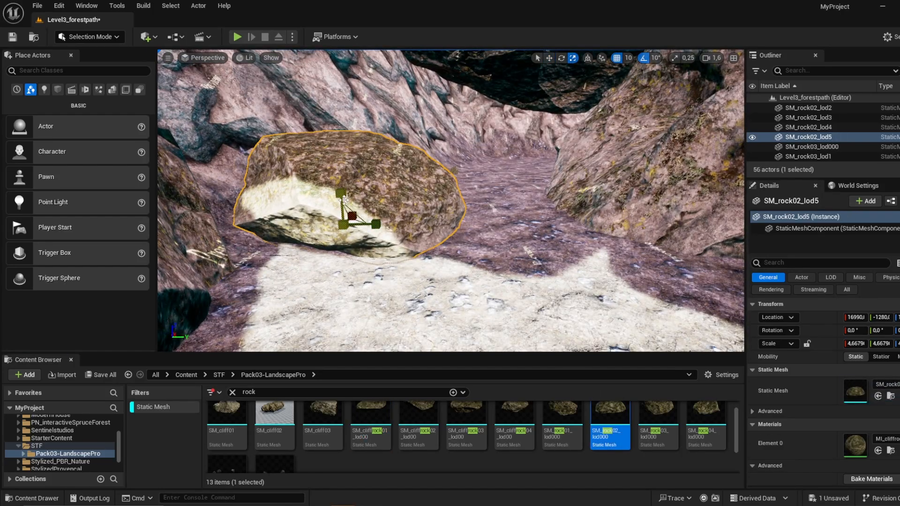
{"action": "right_click_drag", "start_coordinate": [344, 211], "coordinate": [469, 215]}
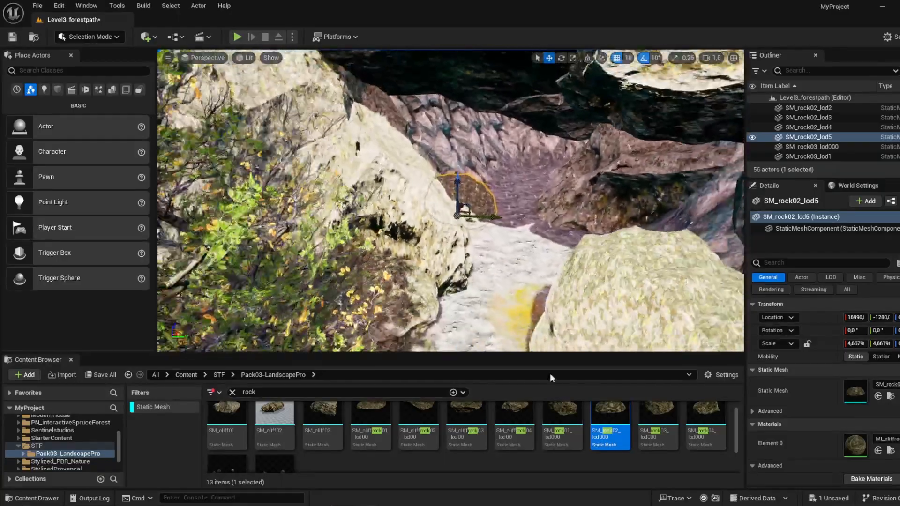
Step: Place SM_cliffrock04_lod00 beneath the cave roof, scale it to about 1.9 in X and 2.37 in Y, and adjust its position
{"action": "left_click_drag", "start_coordinate": [514, 420], "coordinate": [435, 174]}
{"action": "left_click", "coordinate": [463, 78]}
{"action": "key", "text": "r"}
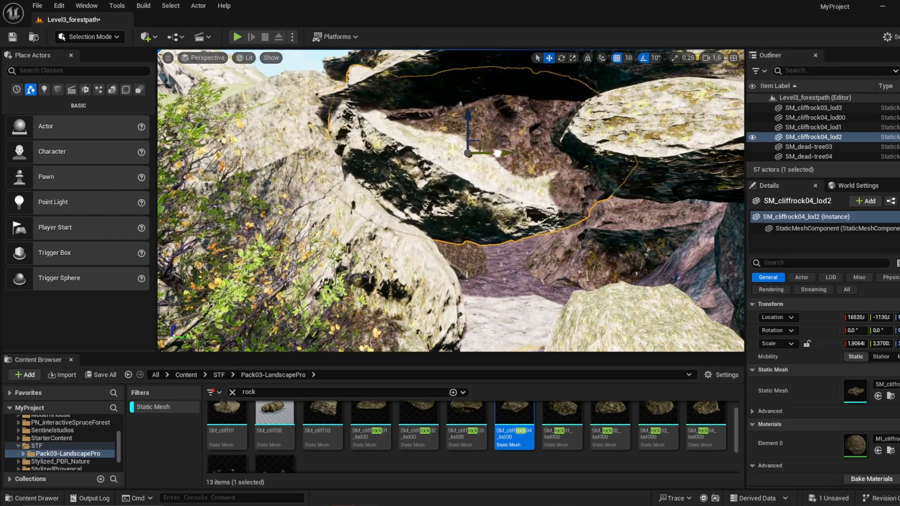
{"action": "key", "text": "w"}
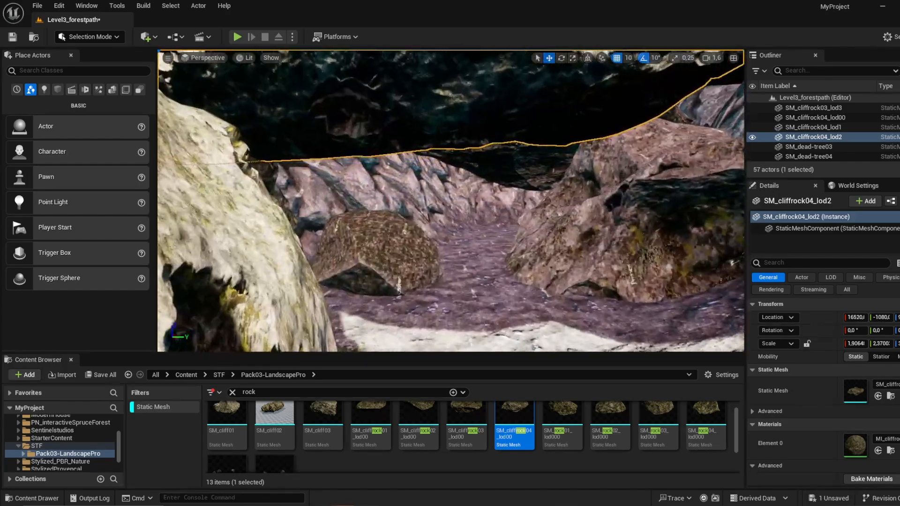
{"action": "key", "text": "w"}
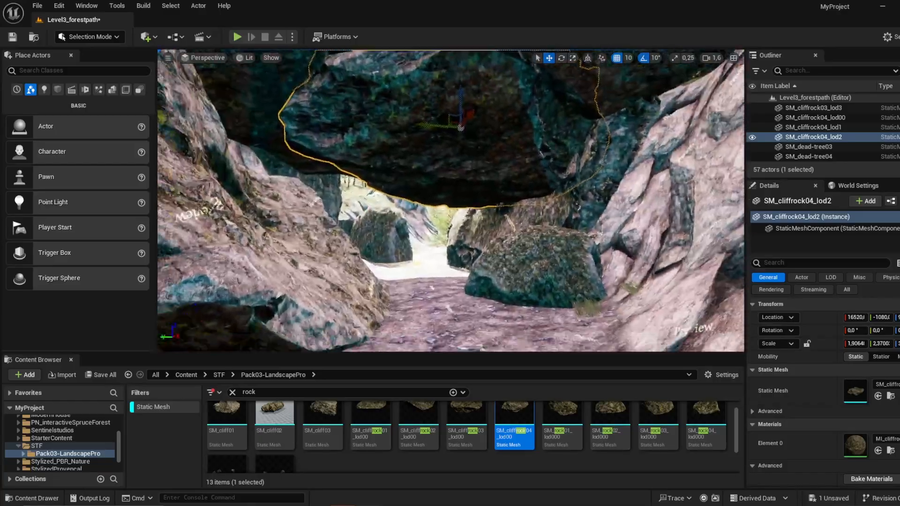
Step: Place SM_rock01_lod000 on the grassy terrace beside the rocky peak, scale it to about 12.3 and adjust its position
{"action": "key", "text": "s"}
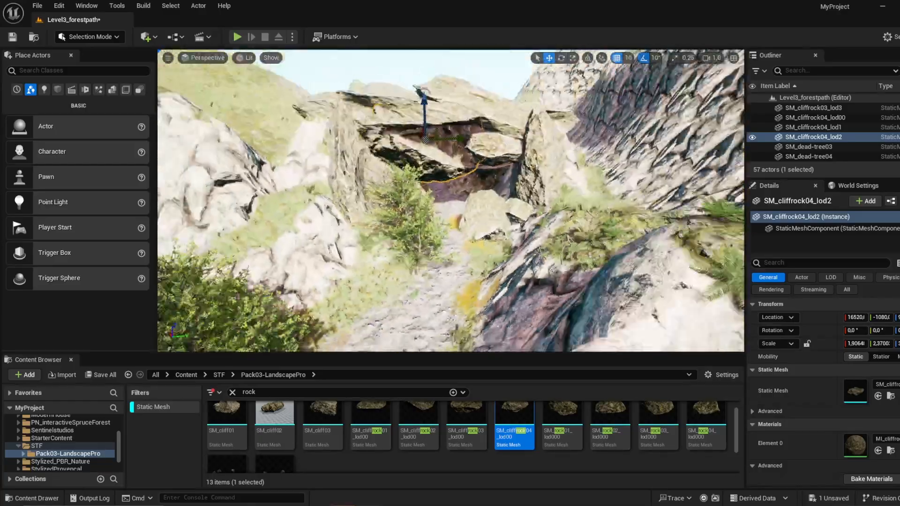
{"action": "key", "text": "w"}
{"action": "key", "text": "w"}
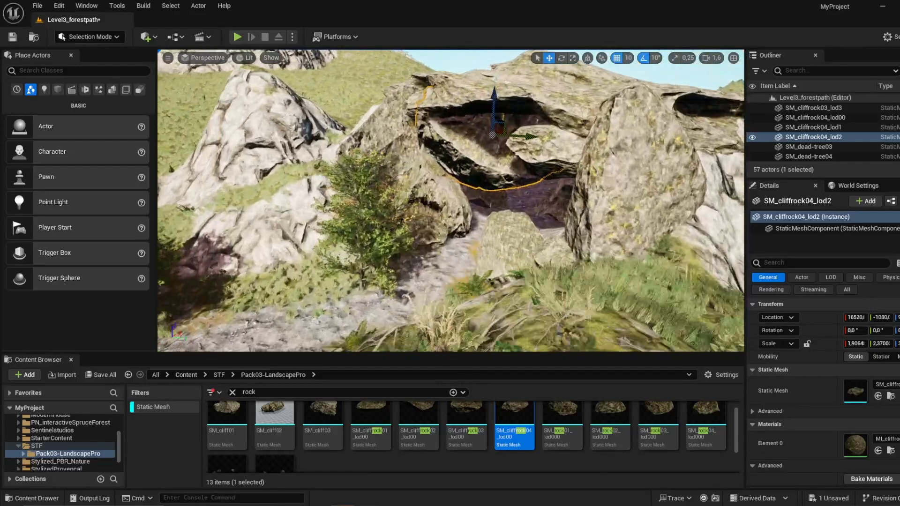
{"action": "key", "text": "s"}
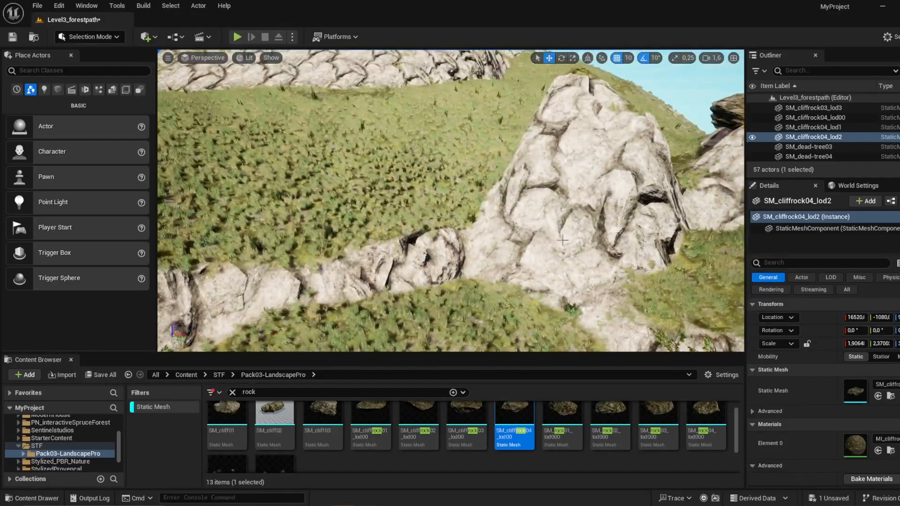
{"action": "left_click_drag", "start_coordinate": [573, 422], "coordinate": [453, 197]}
{"action": "key", "text": "r"}
{"action": "left_click_drag", "start_coordinate": [455, 199], "coordinate": [468, 192]}
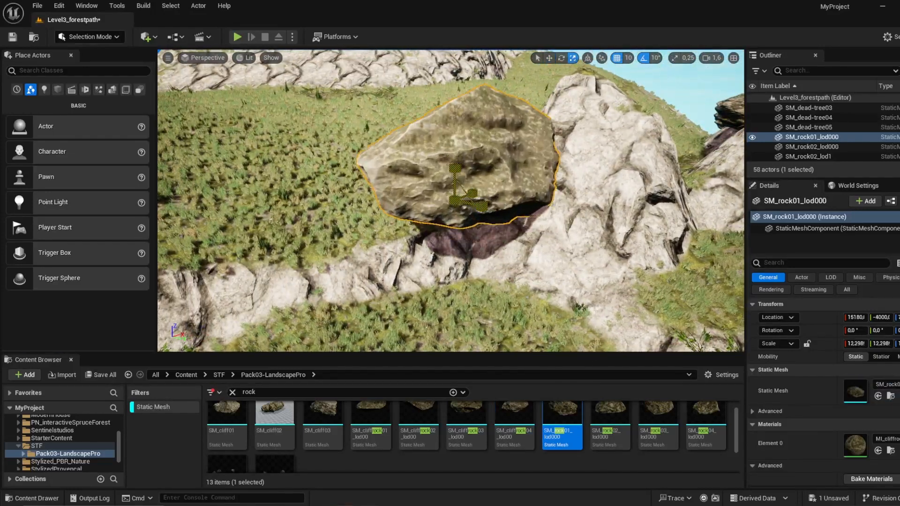
{"action": "left_click_drag", "start_coordinate": [473, 262], "coordinate": [473, 303]}
{"action": "right_click_drag", "start_coordinate": [473, 303], "coordinate": [333, 251]}
{"action": "key", "text": "w"}
Step: Place SM_rock03_lod000 on the grassy terrace above the path, scaled to about 11.96 in X and 14.3 in Y
{"action": "left_click_drag", "start_coordinate": [666, 430], "coordinate": [539, 238]}
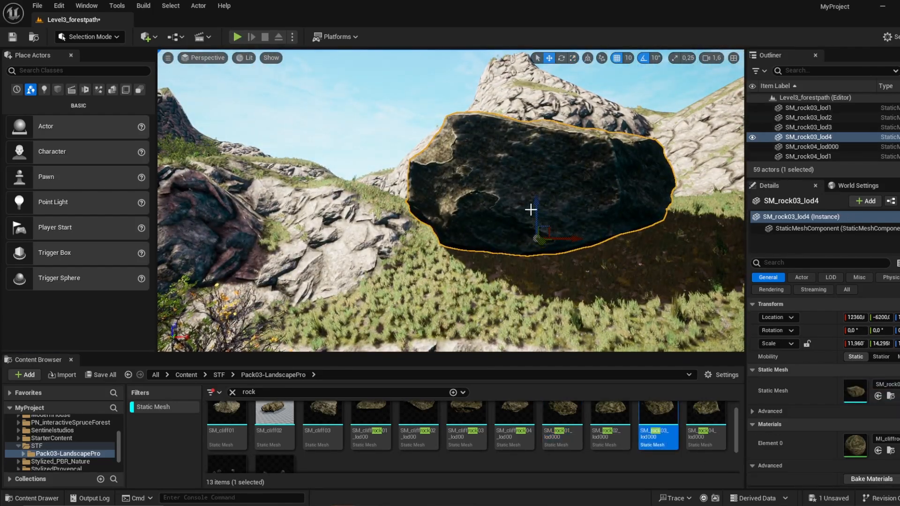
{"action": "key", "text": "s"}
{"action": "right_click_drag", "start_coordinate": [541, 265], "coordinate": [535, 300]}
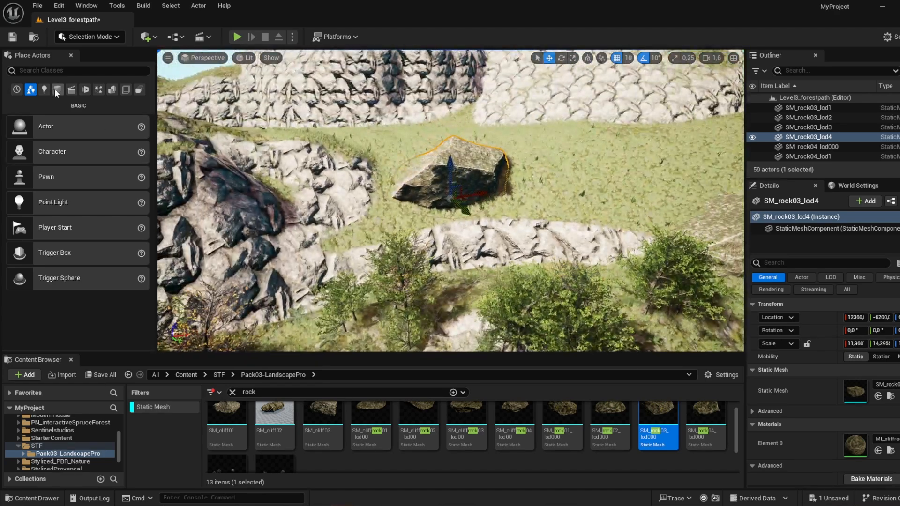
Step: Switch to Foliage mode and paint trees around the large boulders and across the surrounding grassy slopes
{"action": "left_click", "coordinate": [93, 37]}
{"action": "left_click", "coordinate": [104, 71]}
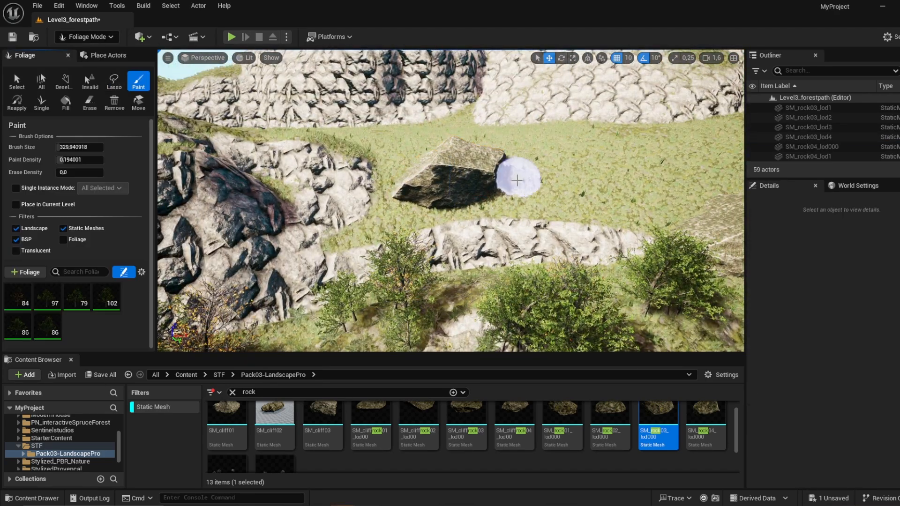
{"action": "scroll", "coordinate": [532, 155], "scroll_direction": "up", "scroll_amount": 3}
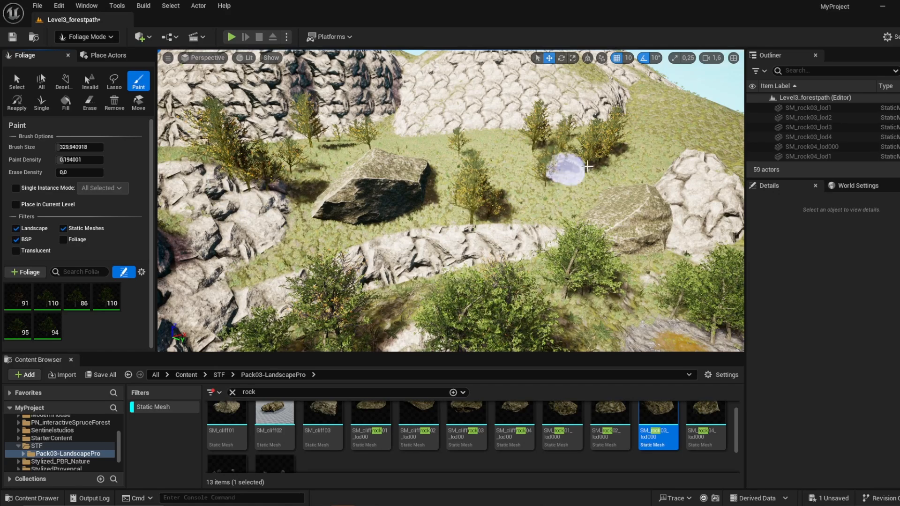
{"action": "left_click", "coordinate": [647, 136]}
{"action": "right_click_drag", "start_coordinate": [647, 136], "coordinate": [506, 96]}
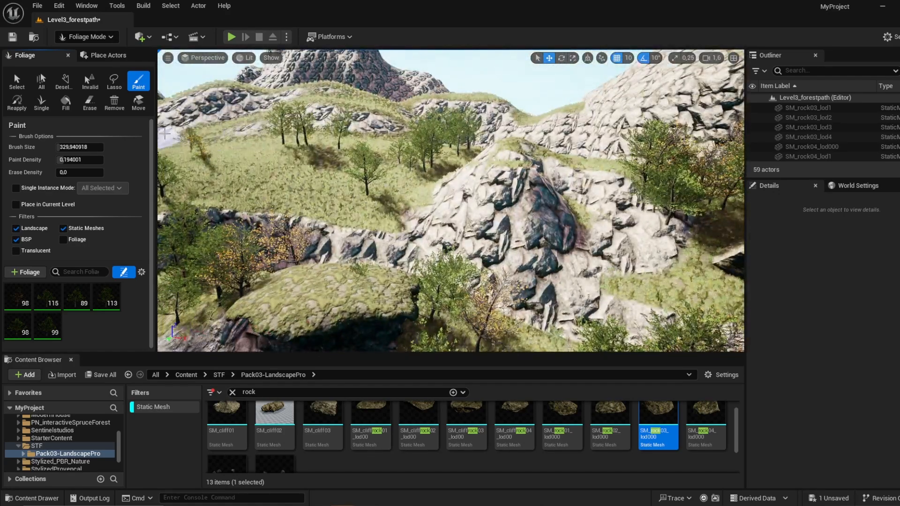
{"action": "left_click", "coordinate": [327, 282]}
{"action": "mouse_move", "coordinate": [326, 282]}
{"action": "right_mouse_down"}
{"action": "mouse_move", "coordinate": [324, 300]}
{"action": "mouse_move", "coordinate": [263, 338]}
{"action": "mouse_move", "coordinate": [197, 340]}
{"action": "mouse_move", "coordinate": [113, 291]}
{"action": "right_mouse_up"}
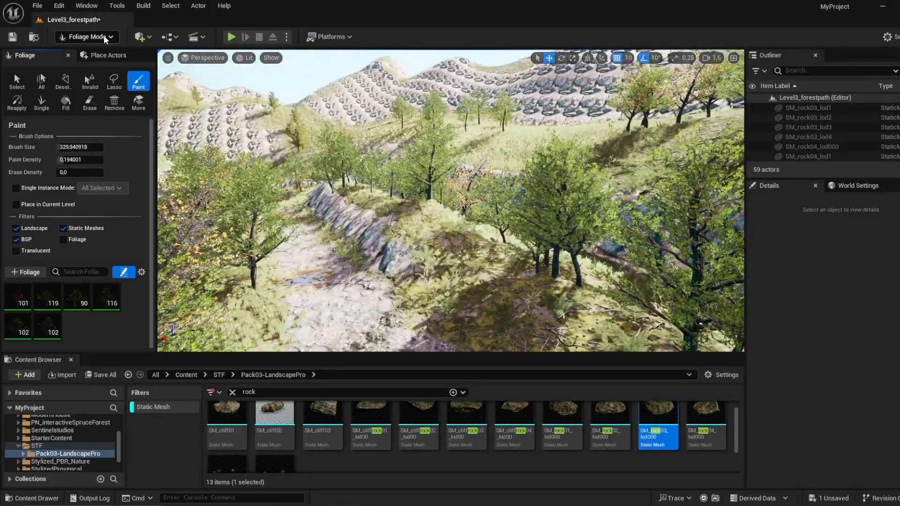
Step: Return to Selection mode and fly along the path to examine the finished landscape
{"action": "left_click", "coordinate": [106, 37]}
{"action": "left_click", "coordinate": [119, 56]}
{"action": "right_click_drag", "start_coordinate": [300, 150], "coordinate": [248, 150]}
{"action": "key", "text": "w"}
{"action": "right_click_drag", "start_coordinate": [450, 202], "coordinate": [525, 197]}
{"action": "key", "text": "w"}
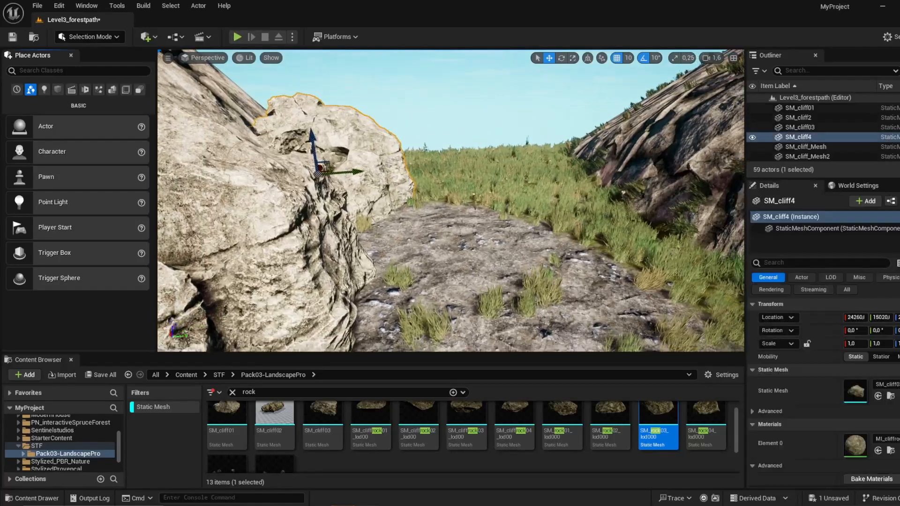
Step: Duplicate the SM_cliff4 rock to the opposite side of the path and scale the copy to about 2.57
{"action": "right_click_drag", "start_coordinate": [375, 187], "coordinate": [371, 180]}
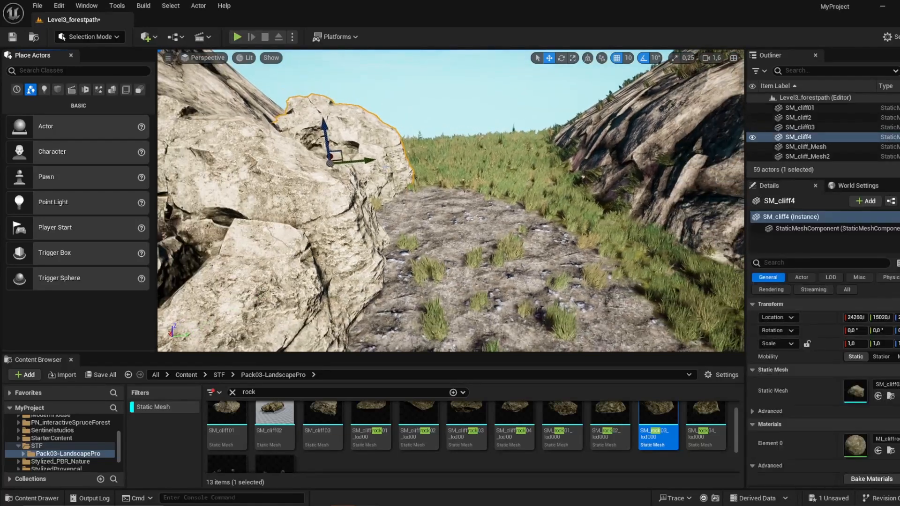
{"action": "left_click_drag", "start_coordinate": [356, 162], "coordinate": [465, 168], "text": "alt"}
{"action": "left_click_drag", "start_coordinate": [560, 143], "coordinate": [723, 170]}
{"action": "key", "text": "w"}
{"action": "mouse_move", "coordinate": [703, 178]}
{"action": "right_mouse_down"}
{"action": "mouse_move", "coordinate": [694, 136]}
{"action": "mouse_move", "coordinate": [697, 168]}
{"action": "mouse_move", "coordinate": [703, 167]}
{"action": "right_mouse_up"}
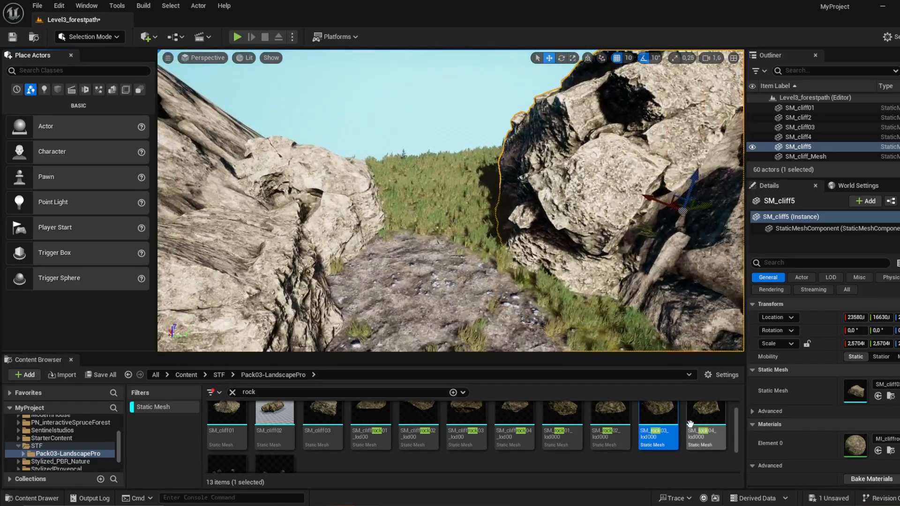
Step: Place SM_rock03_lod000 on top of the original cliff rock beside the path and scale it to about 5.33
{"action": "left_click_drag", "start_coordinate": [346, 175], "coordinate": [356, 141]}
{"action": "key", "text": "r"}
{"action": "left_click_drag", "start_coordinate": [296, 121], "coordinate": [302, 158]}
{"action": "key", "text": "w"}
{"action": "right_click_drag", "start_coordinate": [301, 158], "coordinate": [375, 357]}
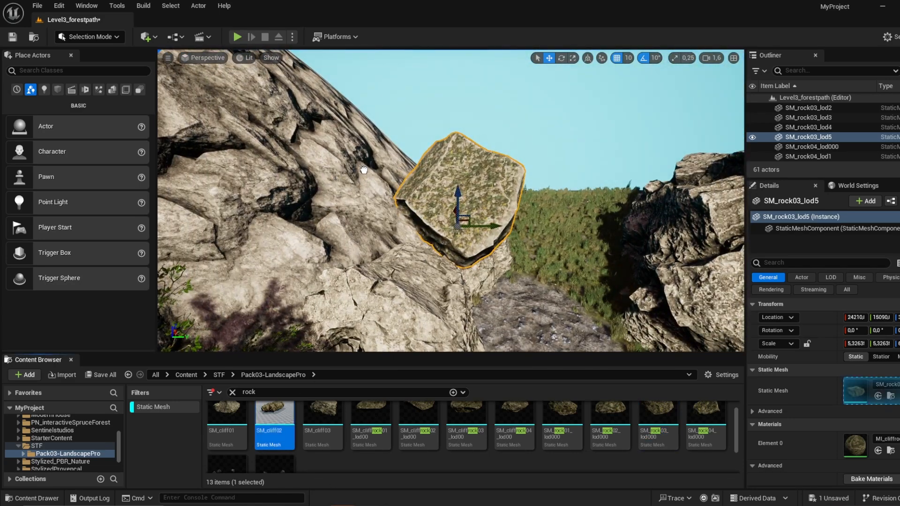
Step: Place SM_cliff02 above the newly added boulder and rotate it 30° around X
{"action": "left_click_drag", "start_coordinate": [361, 173], "coordinate": [289, 99]}
{"action": "key", "text": "e"}
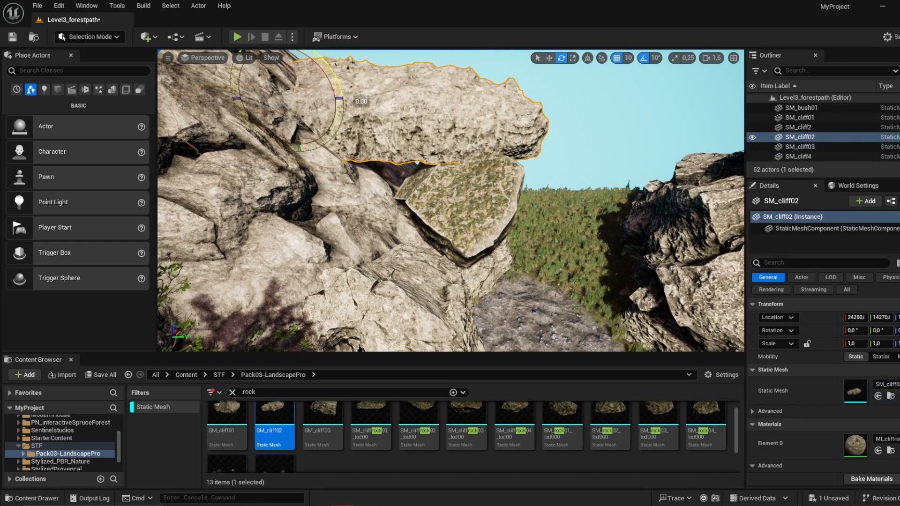
{"action": "left_click_drag", "start_coordinate": [332, 71], "coordinate": [339, 93]}
{"action": "key", "text": "w"}
{"action": "mouse_move", "coordinate": [339, 93]}
{"action": "right_mouse_down"}
{"action": "mouse_move", "coordinate": [344, 136]}
{"action": "mouse_move", "coordinate": [338, 90]}
{"action": "right_mouse_up"}
{"action": "key", "text": "s"}
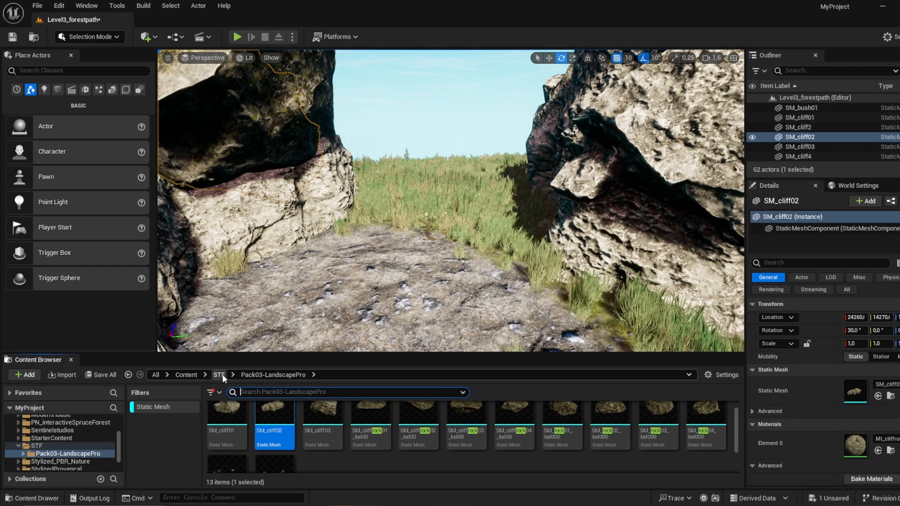
Step: Search the static meshes in the whole Content folder for "door" and browse the results
{"action": "type", "text": "door"}
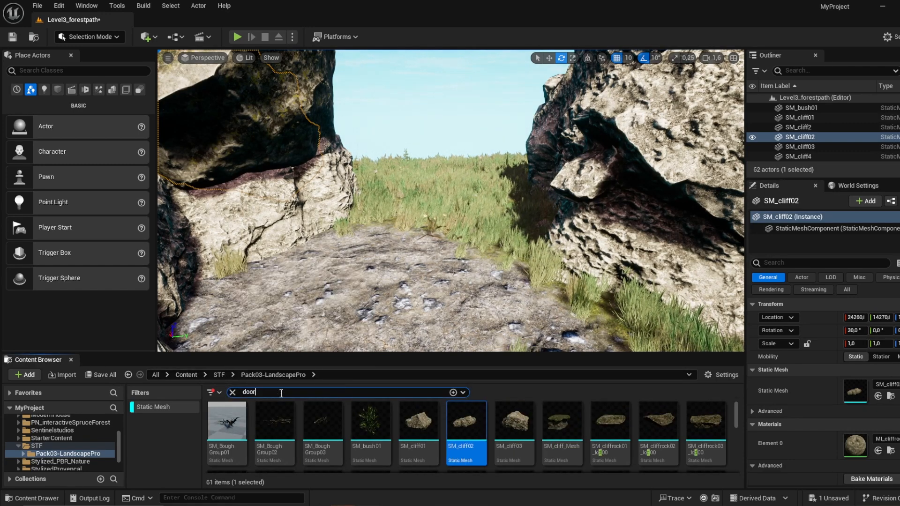
{"action": "left_click", "coordinate": [195, 376]}
{"action": "scroll", "coordinate": [398, 450], "scroll_direction": "down", "scroll_amount": 1}
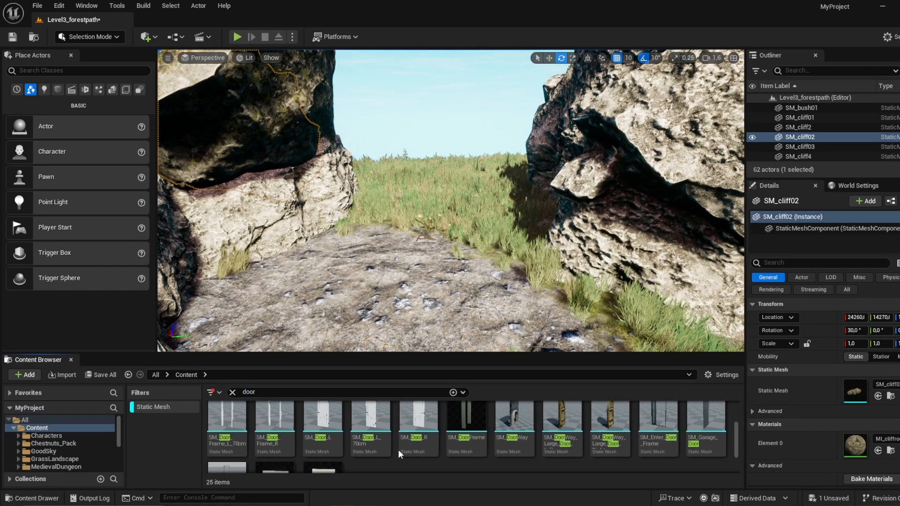
{"action": "scroll", "coordinate": [398, 450], "scroll_direction": "up", "scroll_amount": 2}
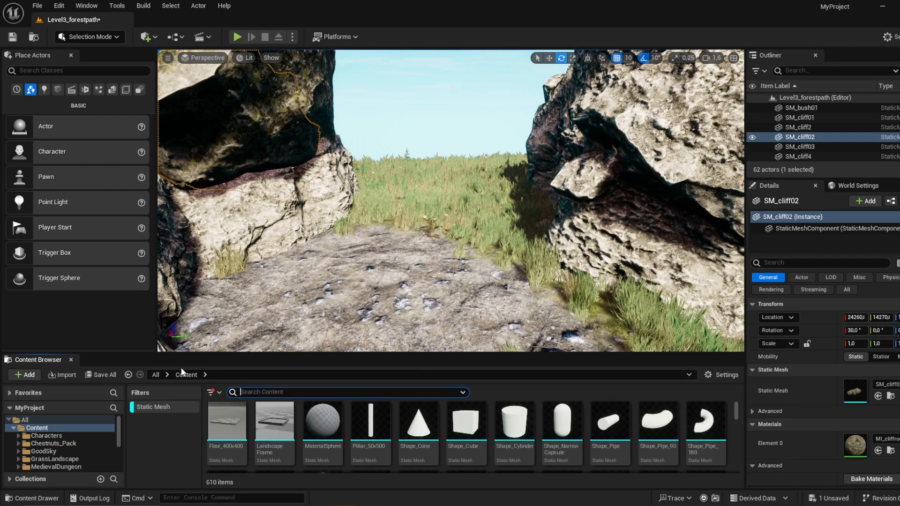
Step: Remove the Static Mesh filter and open the Blueprints folder of MedievalDungeon
{"action": "left_click", "coordinate": [158, 375]}
{"action": "left_click", "coordinate": [173, 406]}
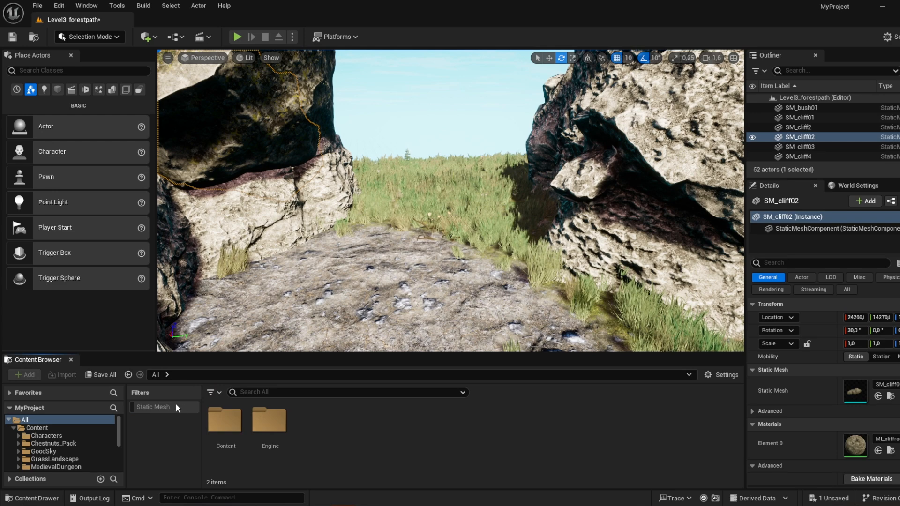
{"action": "double_click", "coordinate": [231, 430]}
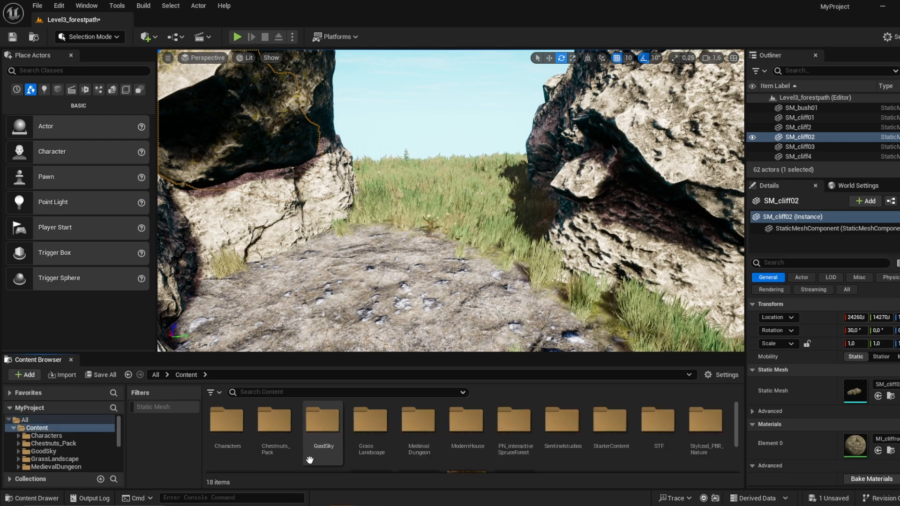
{"action": "double_click", "coordinate": [427, 442]}
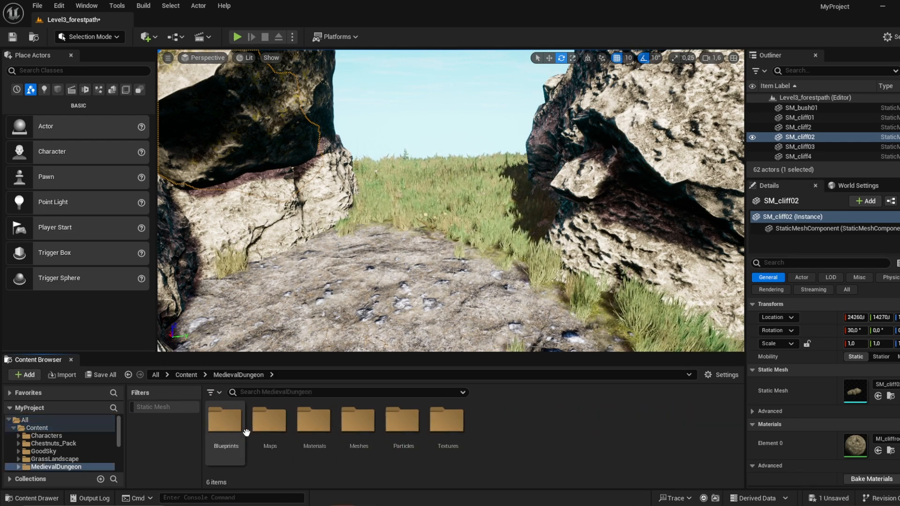
{"action": "double_click", "coordinate": [227, 420]}
{"action": "scroll", "coordinate": [459, 441], "scroll_direction": "down", "scroll_amount": 2}
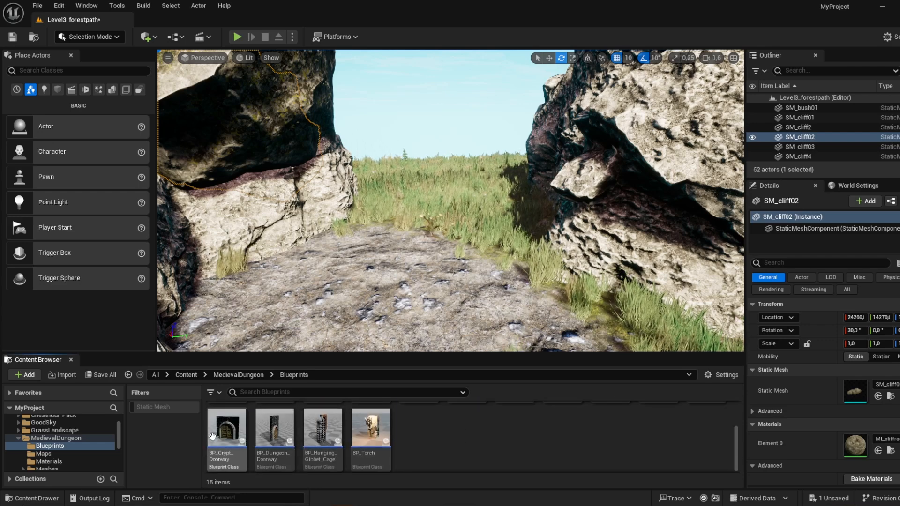
Step: Place BP_Crypt_Doorway across the path between the rocks, rotated about -70° around Z and scaled to about 1.22
{"action": "left_click_drag", "start_coordinate": [212, 437], "coordinate": [469, 240]}
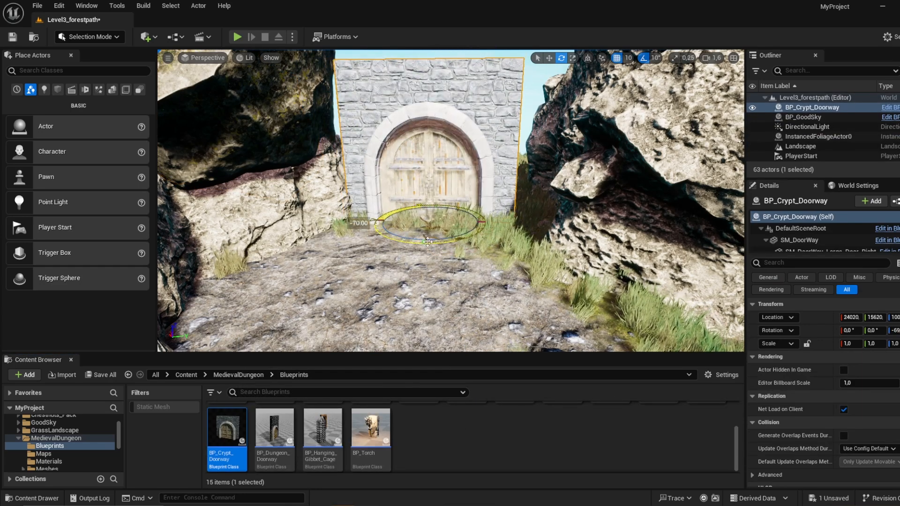
{"action": "mouse_move", "coordinate": [408, 220]}
{"action": "left_mouse_down"}
{"action": "mouse_move", "coordinate": [445, 222]}
{"action": "mouse_move", "coordinate": [412, 220]}
{"action": "left_mouse_up"}
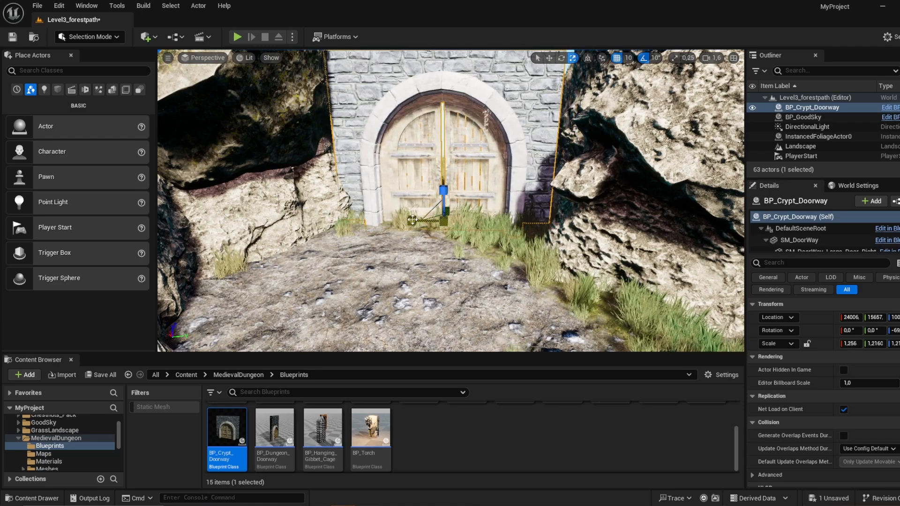
{"action": "right_click_drag", "start_coordinate": [610, 211], "coordinate": [631, 225]}
Step: Move the large SM_cliff5 rock toward the doorway to close the gap beside the stone wall
{"action": "left_click", "coordinate": [623, 178]}
{"action": "right_click_drag", "start_coordinate": [546, 212], "coordinate": [553, 168]}
{"action": "left_click_drag", "start_coordinate": [692, 254], "coordinate": [679, 259]}
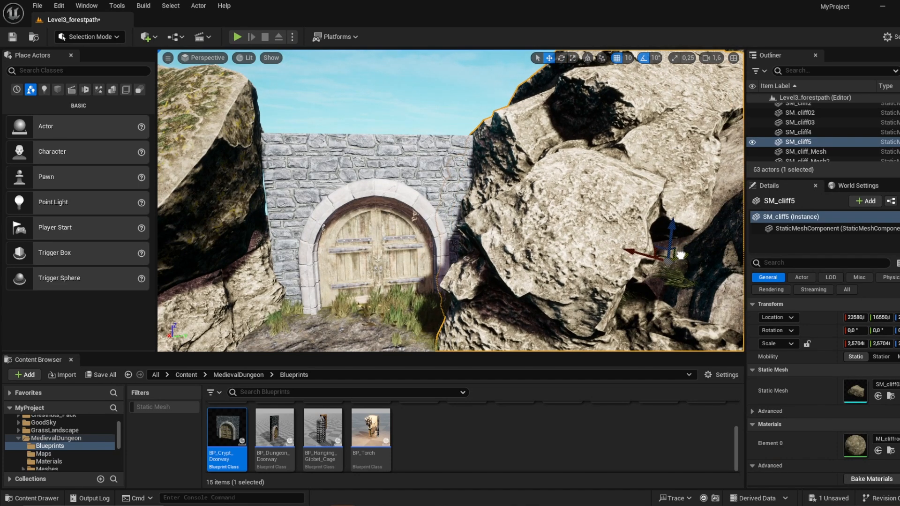
{"action": "right_click_drag", "start_coordinate": [679, 259], "coordinate": [662, 284]}
Step: Shift the mossy boulder on the other side against the doorway and lower BP_Crypt_Doorway to Z 80
{"action": "left_click", "coordinate": [239, 155]}
{"action": "right_click_drag", "start_coordinate": [239, 155], "coordinate": [213, 143]}
{"action": "left_click_drag", "start_coordinate": [299, 221], "coordinate": [315, 221]}
{"action": "left_click", "coordinate": [334, 264]}
{"action": "left_click_drag", "start_coordinate": [281, 255], "coordinate": [298, 252]}
{"action": "key", "text": "w"}
{"action": "right_click_drag", "start_coordinate": [298, 252], "coordinate": [296, 268]}
{"action": "left_click", "coordinate": [396, 144]}
{"action": "key", "text": "f"}
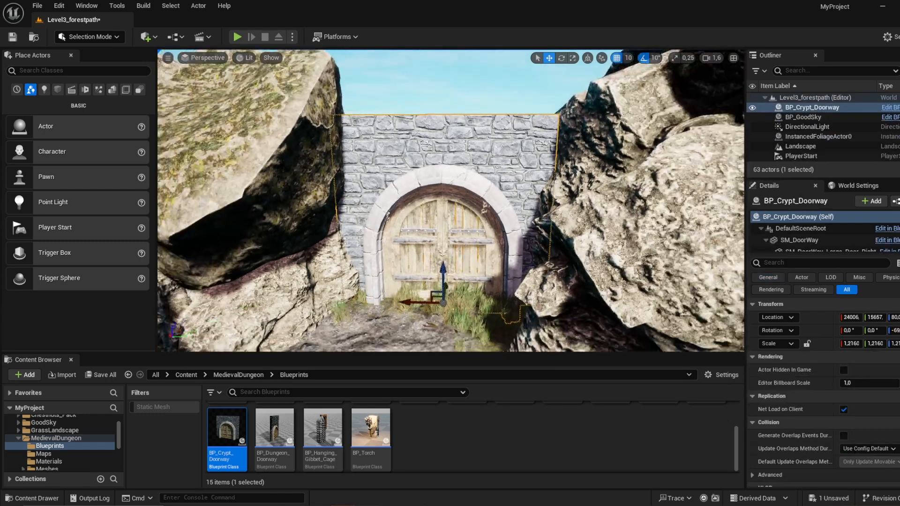
Step: Filter the MedievalDungeon folder to static meshes and browse to the crypt pieces
{"action": "left_click", "coordinate": [240, 375]}
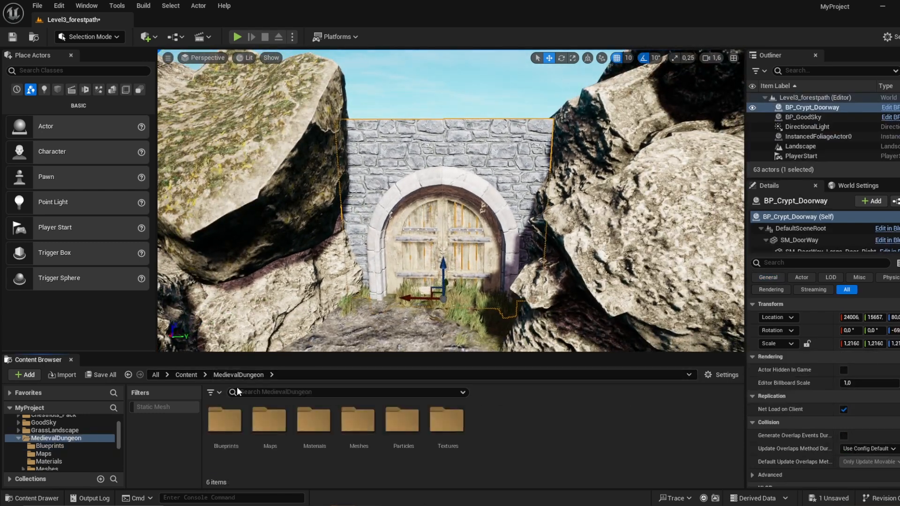
{"action": "left_click", "coordinate": [153, 407]}
{"action": "right_click_drag", "start_coordinate": [375, 282], "coordinate": [367, 302]}
{"action": "key", "text": "w"}
{"action": "scroll", "coordinate": [509, 411], "scroll_direction": "down", "scroll_amount": 8}
{"action": "scroll", "coordinate": [509, 411], "scroll_direction": "down", "scroll_amount": 6}
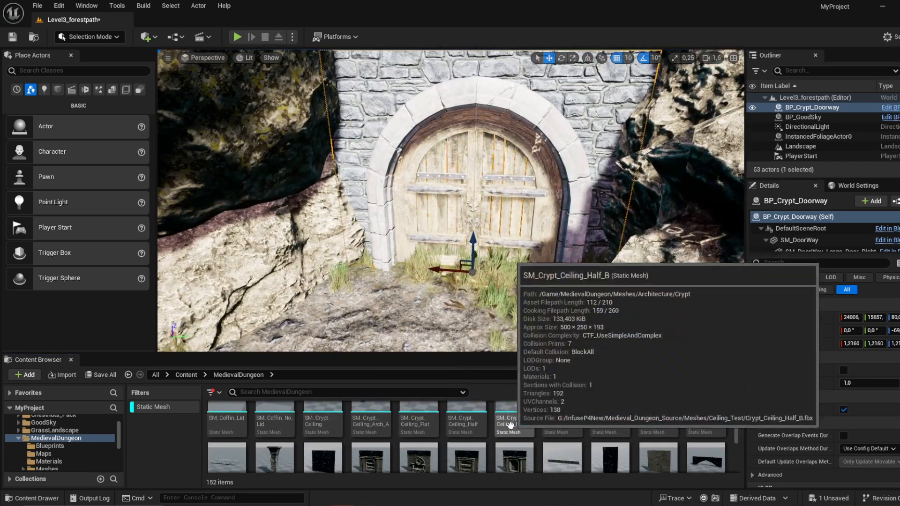
{"action": "scroll", "coordinate": [454, 426], "scroll_direction": "up", "scroll_amount": 2}
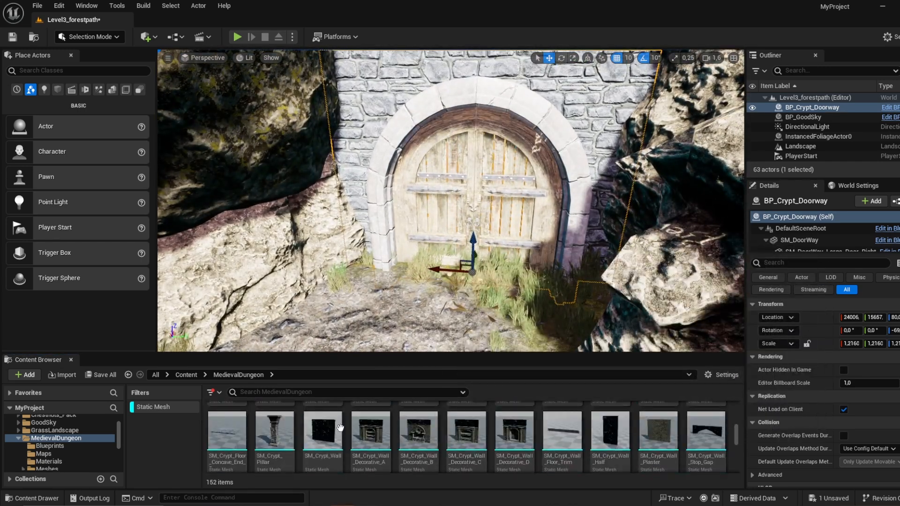
Step: Place SM_Crypt_Pillar at one edge of the doorway, scale it to about 1.45 in X and Y, and rotate it around Z
{"action": "left_click_drag", "start_coordinate": [275, 429], "coordinate": [361, 245]}
{"action": "scroll", "coordinate": [393, 230], "scroll_direction": "down", "scroll_amount": 5}
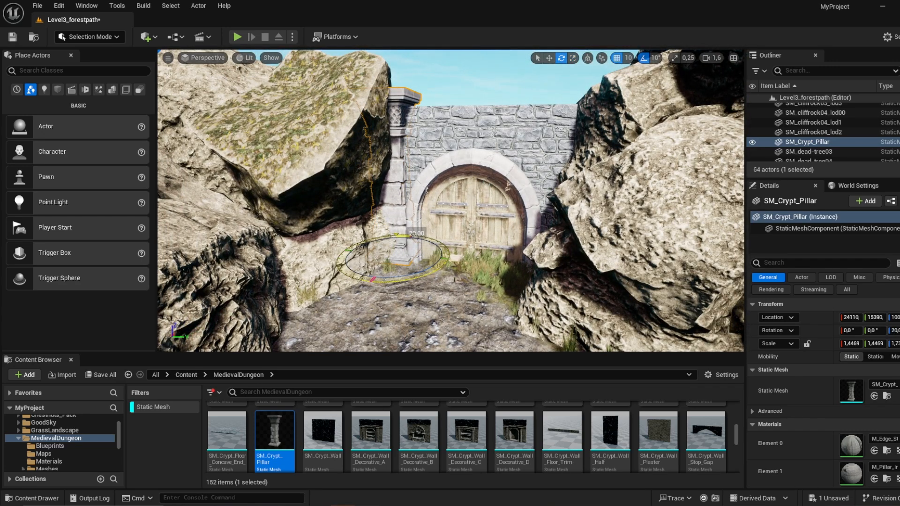
{"action": "right_click_drag", "start_coordinate": [408, 274], "coordinate": [455, 273]}
{"action": "key", "text": "w"}
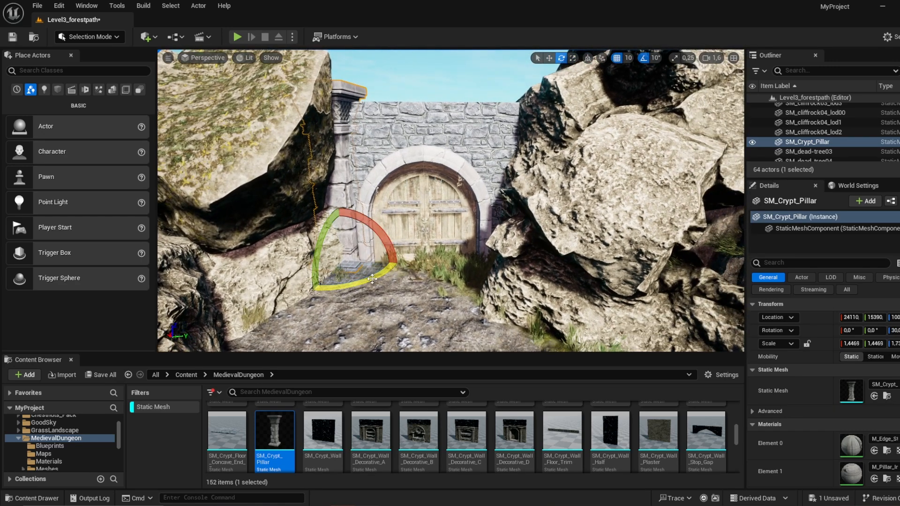
Step: Duplicate the crypt pillar to the opposite edge of the doorway
{"action": "left_click_drag", "start_coordinate": [374, 259], "coordinate": [540, 263], "text": "alt"}
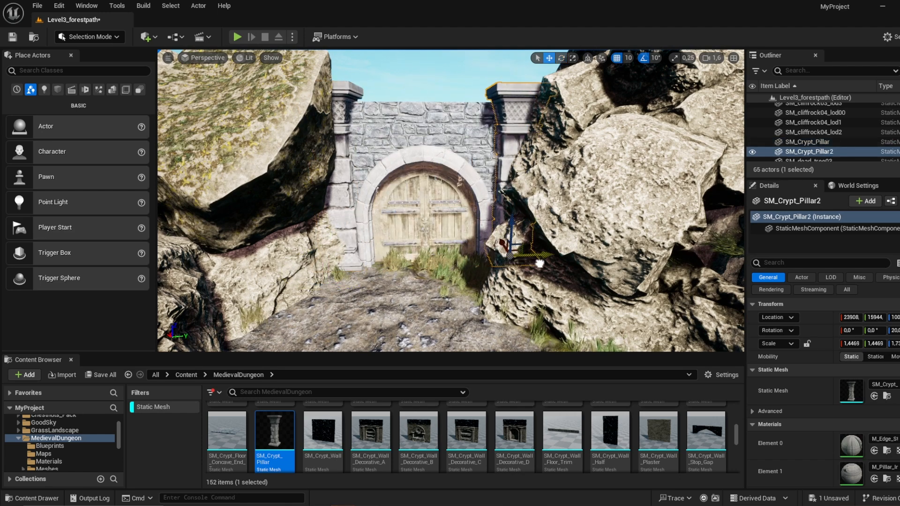
{"action": "key", "text": "w"}
{"action": "mouse_move", "coordinate": [567, 180]}
{"action": "right_mouse_down"}
{"action": "mouse_move", "coordinate": [574, 117]}
{"action": "mouse_move", "coordinate": [565, 188]}
{"action": "mouse_move", "coordinate": [567, 179]}
{"action": "right_mouse_up"}
Step: Locate the SM_cliff5 mesh in the RocksCliff folder and place SM_cliff02 above the doorway
{"action": "left_click", "coordinate": [568, 180]}
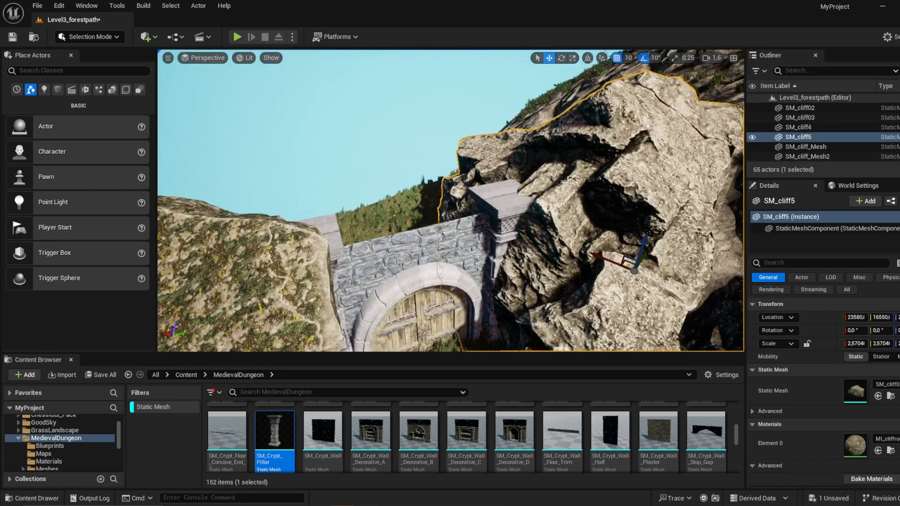
{"action": "left_click", "coordinate": [890, 397]}
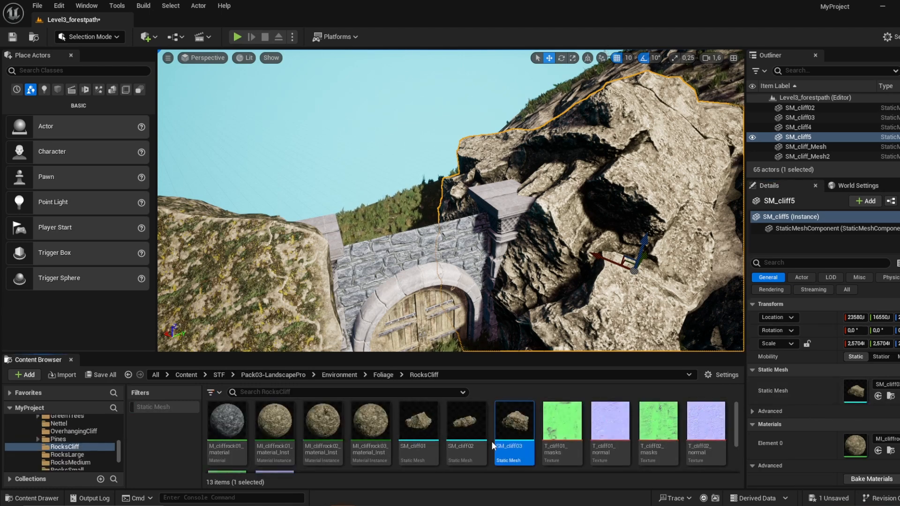
{"action": "left_click_drag", "start_coordinate": [466, 425], "coordinate": [510, 89]}
{"action": "right_click_drag", "start_coordinate": [511, 89], "coordinate": [578, 139]}
{"action": "key", "text": "w"}
{"action": "key", "text": "s"}
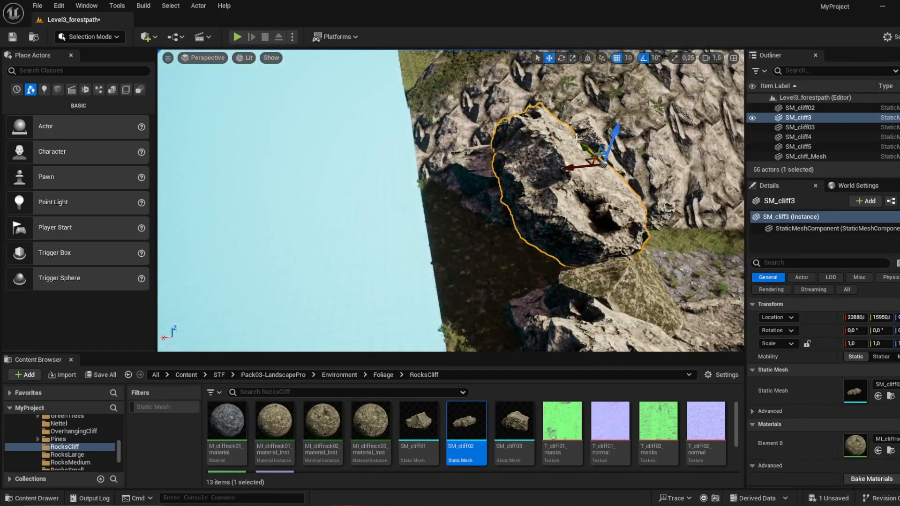
Step: Duplicate the cliff rock above the doorway and scale the copy to about 1.92 in X and 1.96 in Y
{"action": "left_click_drag", "start_coordinate": [521, 174], "coordinate": [539, 159]}
{"action": "right_click_drag", "start_coordinate": [539, 160], "coordinate": [626, 155]}
{"action": "key", "text": "s"}
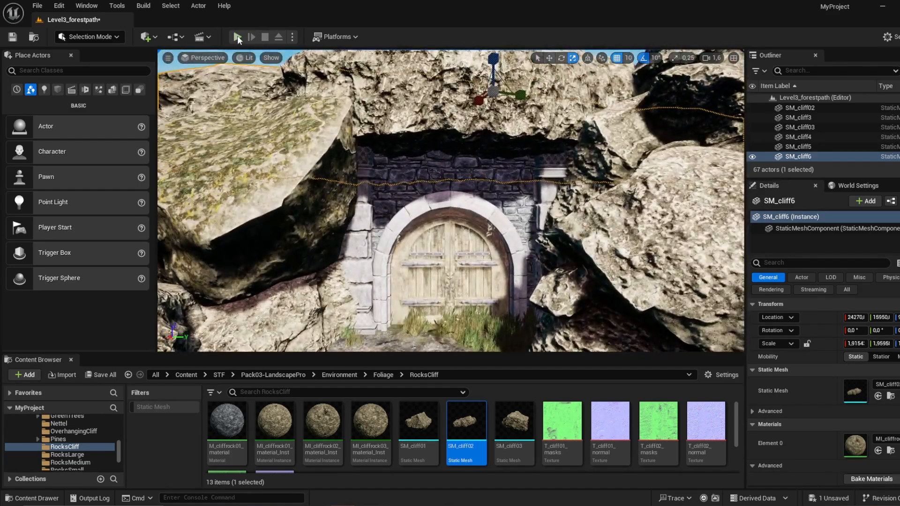
Step: Play the level, run the character from the crypt door back along the path to examine the scenery, and stop playing
{"action": "left_click", "coordinate": [238, 37]}
{"action": "left_click", "coordinate": [411, 216]}
{"action": "key", "text": "w"}
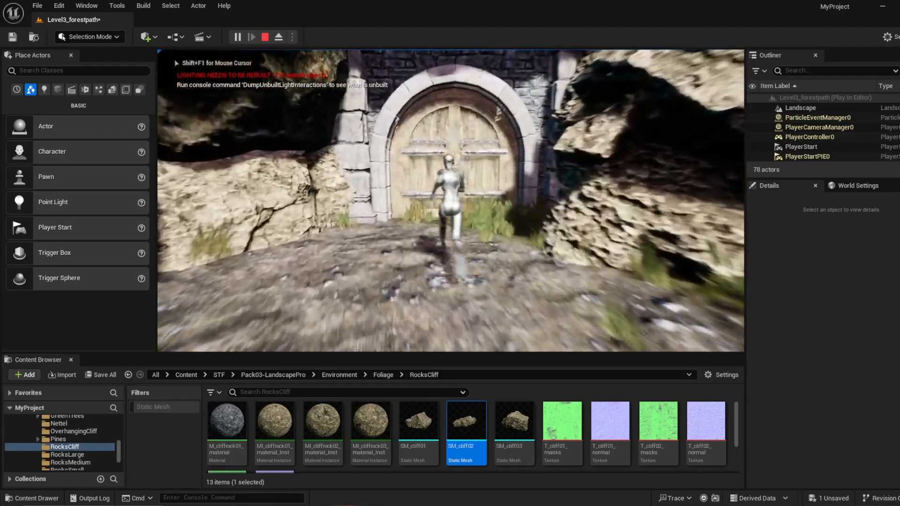
{"action": "key", "text": "s"}
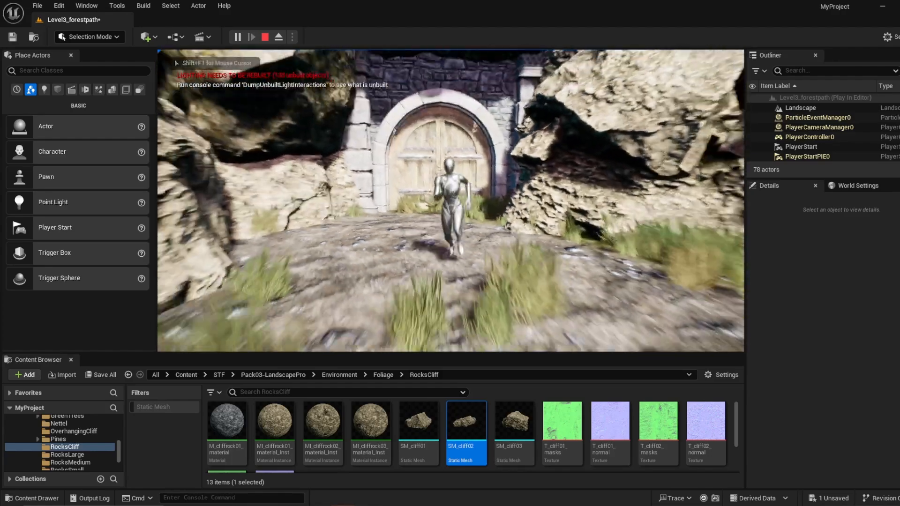
{"action": "key", "text": "w"}
{"action": "key", "text": "w"}
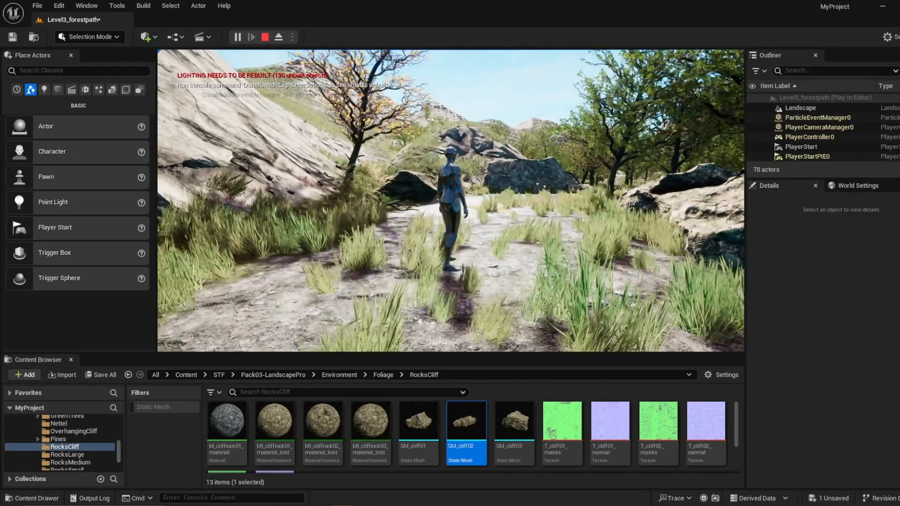
{"action": "key", "text": "w"}
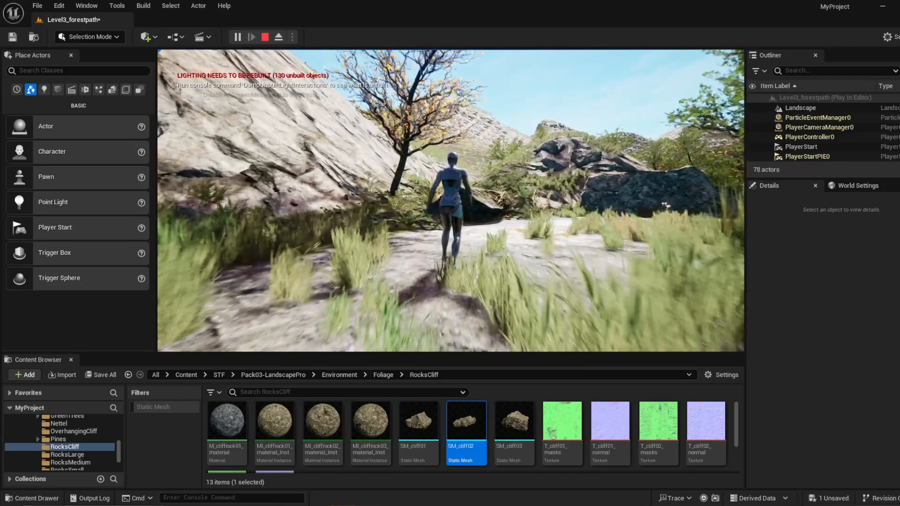
{"action": "key", "text": "Escape"}
Step: Place SM_cliff02 on the rocky slope beside the path, scale it to about 2.46 and duplicate it
{"action": "key", "text": "w"}
{"action": "right_click_drag", "start_coordinate": [450, 202], "coordinate": [448, 274]}
{"action": "left_click_drag", "start_coordinate": [413, 436], "coordinate": [463, 221]}
{"action": "key", "text": "w"}
{"action": "mouse_move", "coordinate": [464, 221]}
{"action": "right_mouse_down"}
{"action": "mouse_move", "coordinate": [461, 183]}
{"action": "mouse_move", "coordinate": [463, 218]}
{"action": "right_mouse_up"}
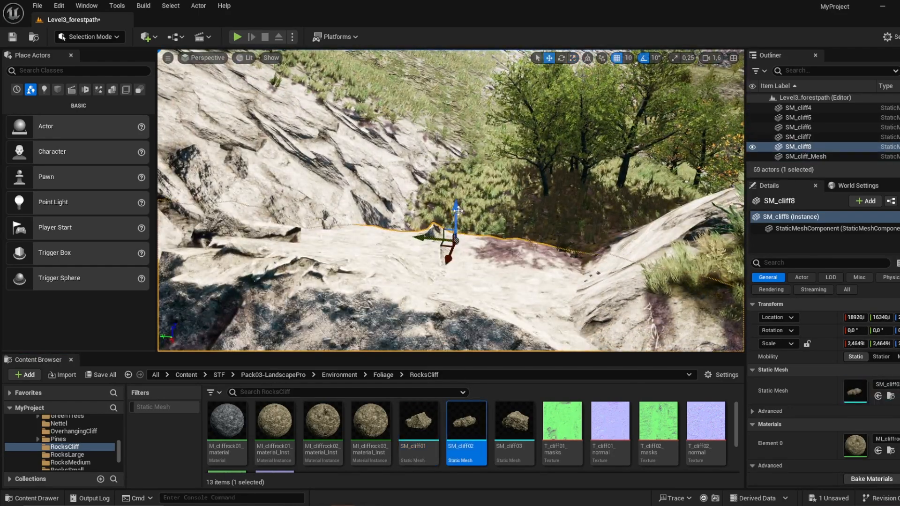
Step: Move the duplicated cliff along the slope to about X 17820 and rotate it -50° around X
{"action": "left_click_drag", "start_coordinate": [458, 211], "coordinate": [457, 177]}
{"action": "key", "text": "s"}
{"action": "right_click_drag", "start_coordinate": [456, 176], "coordinate": [451, 199]}
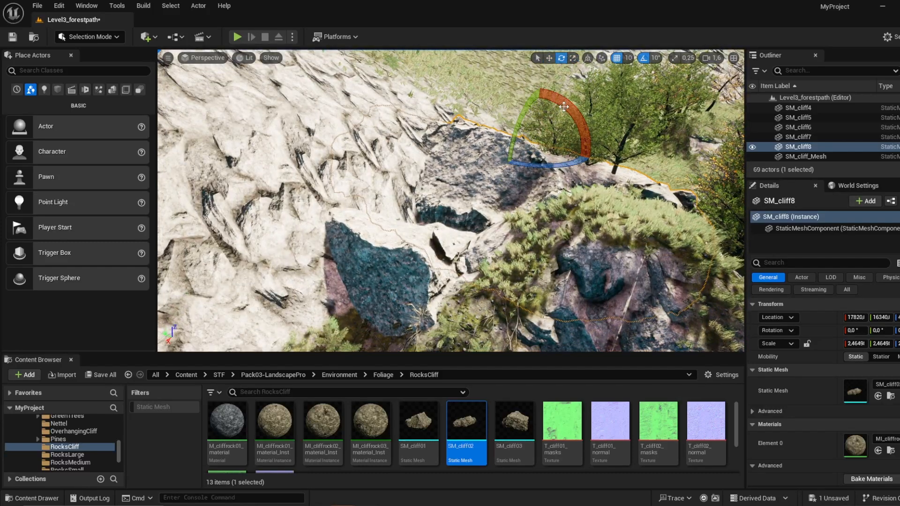
{"action": "left_click_drag", "start_coordinate": [581, 104], "coordinate": [585, 110]}
{"action": "right_click_drag", "start_coordinate": [534, 216], "coordinate": [527, 176]}
{"action": "key", "text": "w"}
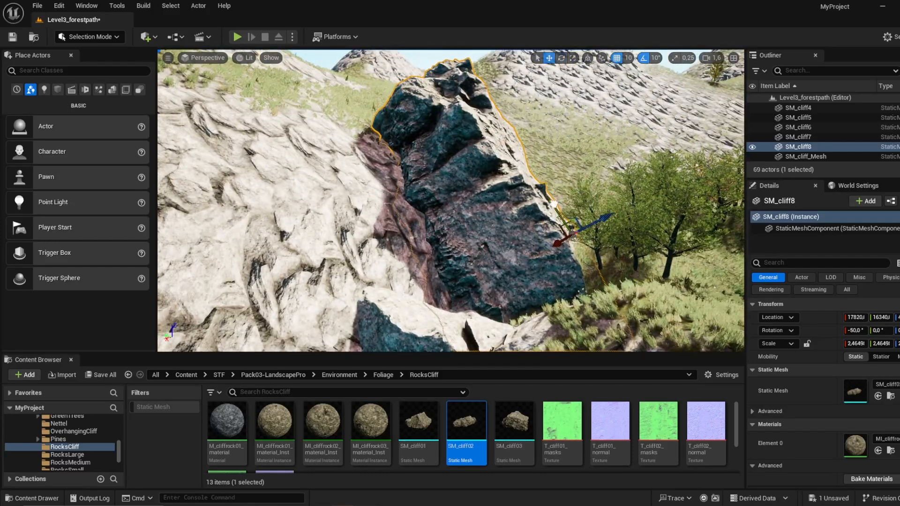
Step: Duplicate the tilted cliff behind the first one and rotate the copy to -80° around X
{"action": "left_click_drag", "start_coordinate": [554, 204], "coordinate": [535, 161]}
{"action": "left_click_drag", "start_coordinate": [530, 199], "coordinate": [576, 178], "text": "alt"}
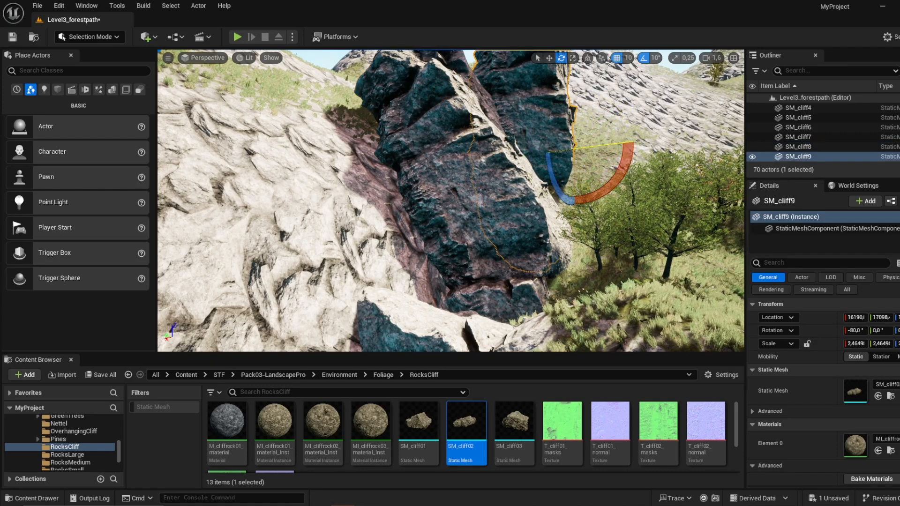
{"action": "right_click_drag", "start_coordinate": [518, 166], "coordinate": [554, 152]}
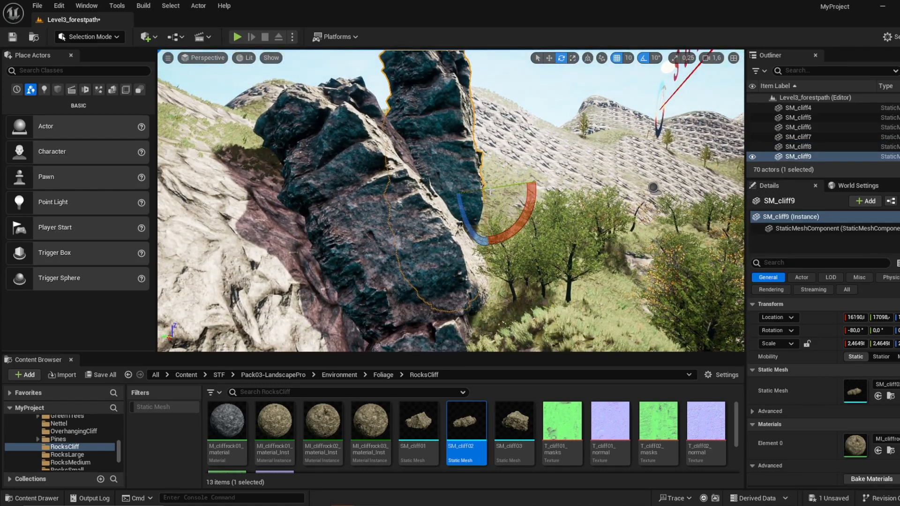
Step: Scale the rearmost tilted cliff copy along Y to about -3.97 to reshape it behind the first cliff
{"action": "mouse_move", "coordinate": [477, 165]}
{"action": "left_mouse_down"}
{"action": "mouse_move", "coordinate": [480, 187]}
{"action": "mouse_move", "coordinate": [477, 164]}
{"action": "left_mouse_up"}
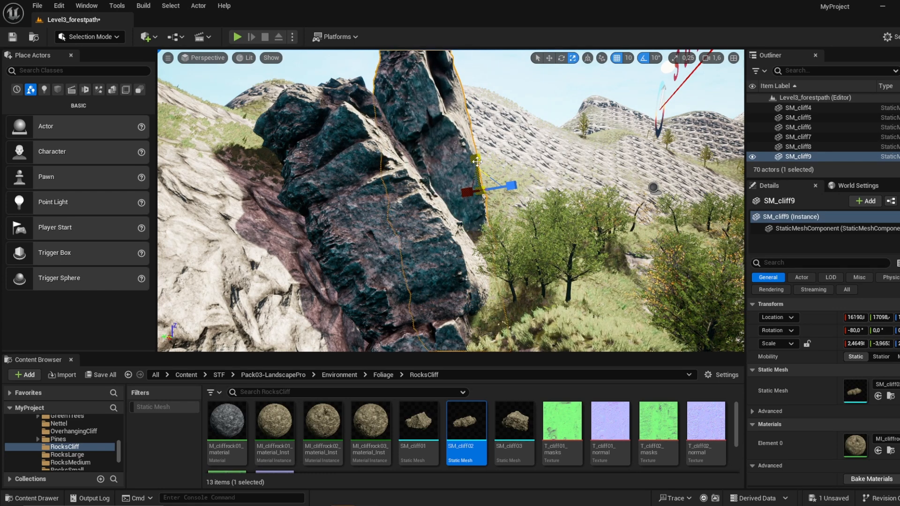
{"action": "left_click", "coordinate": [490, 125]}
{"action": "right_click_drag", "start_coordinate": [490, 125], "coordinate": [507, 160]}
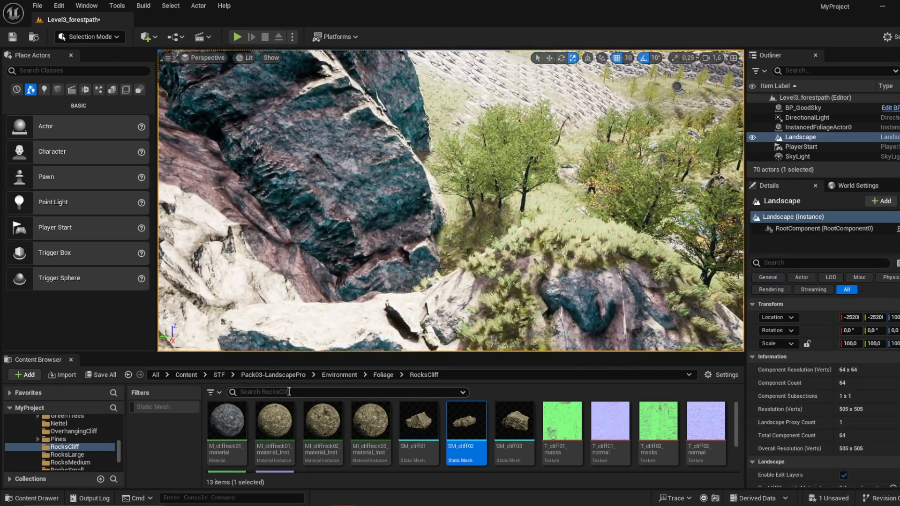
Step: Search the Environment folder for "tree" and filter the assets to static meshes only
{"action": "left_click", "coordinate": [268, 385]}
{"action": "type", "text": "tree"}
{"action": "left_click", "coordinate": [323, 376]}
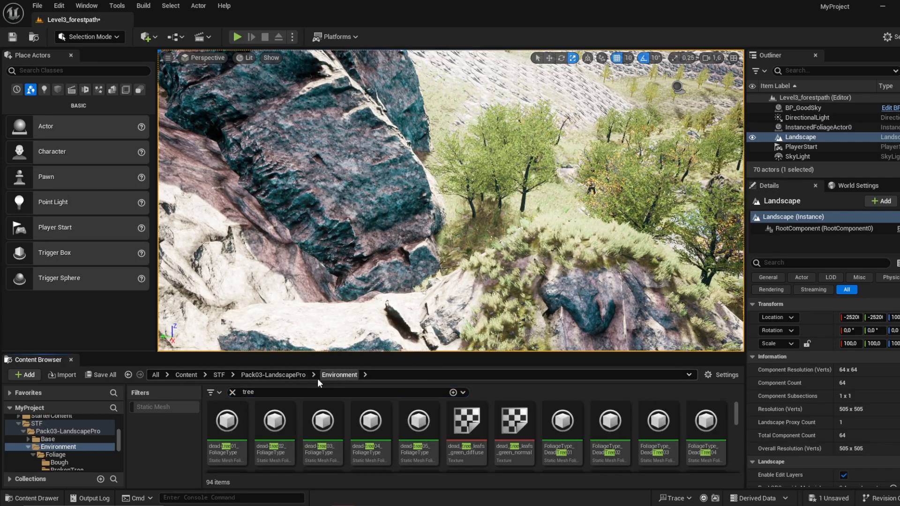
{"action": "scroll", "coordinate": [354, 432], "scroll_direction": "down", "scroll_amount": 3}
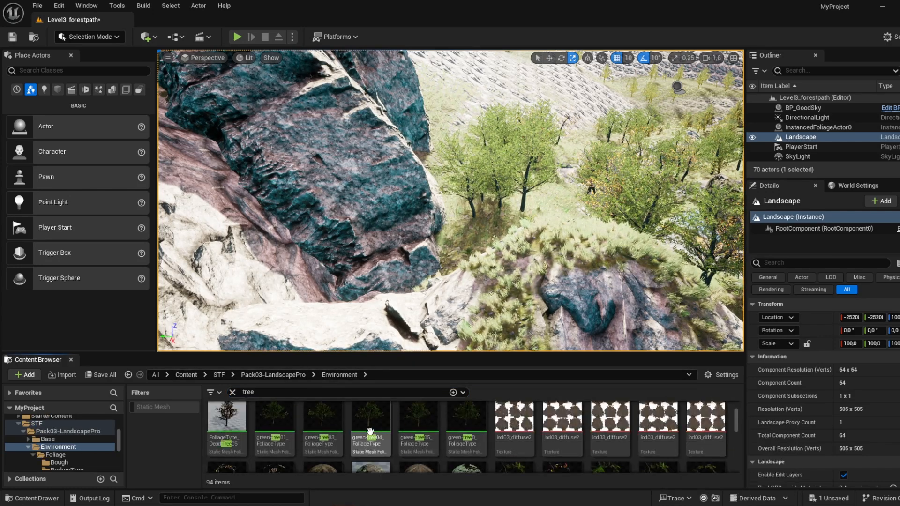
{"action": "mouse_move", "coordinate": [341, 415]}
{"action": "left_mouse_down"}
{"action": "mouse_move", "coordinate": [328, 428]}
{"action": "mouse_move", "coordinate": [422, 300]}
{"action": "mouse_move", "coordinate": [334, 413]}
{"action": "left_mouse_up"}
{"action": "left_click", "coordinate": [324, 419]}
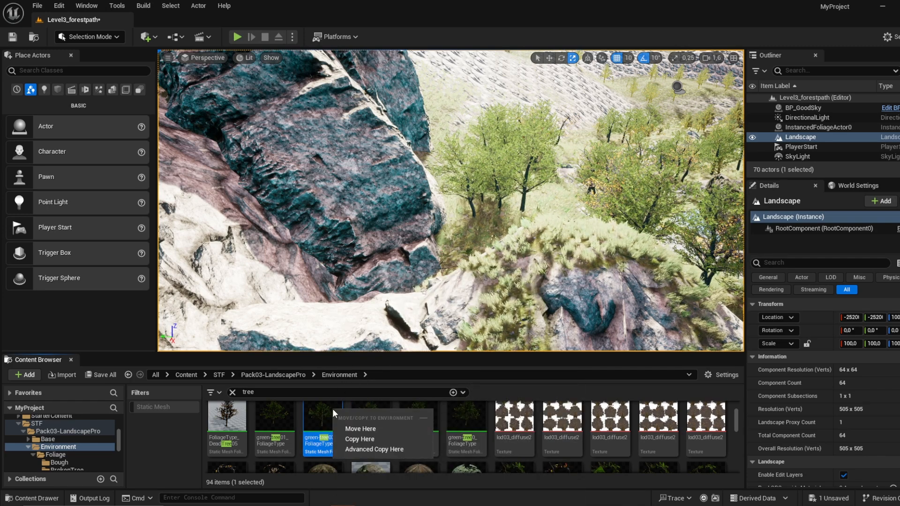
{"action": "left_click", "coordinate": [283, 399]}
{"action": "left_click", "coordinate": [165, 407]}
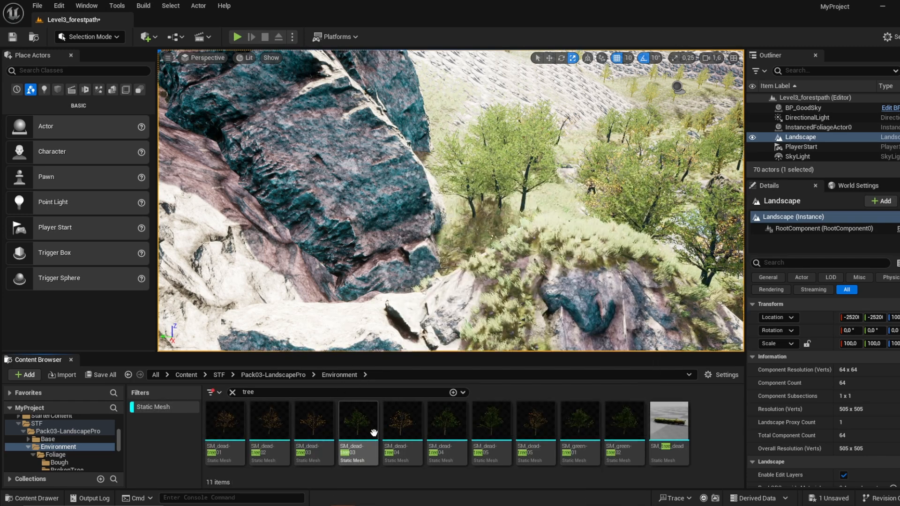
Step: Place leafy SM_dead-tree05 trees on the slope beside the cliffs and scale the one nearest the cliff to about 1.85
{"action": "left_click_drag", "start_coordinate": [452, 258], "coordinate": [490, 225]}
{"action": "left_click_drag", "start_coordinate": [491, 427], "coordinate": [281, 300]}
{"action": "left_click_drag", "start_coordinate": [281, 300], "coordinate": [296, 280]}
{"action": "key", "text": "w"}
{"action": "right_click_drag", "start_coordinate": [296, 279], "coordinate": [331, 260]}
{"action": "left_click_drag", "start_coordinate": [493, 422], "coordinate": [443, 213]}
{"action": "right_click_drag", "start_coordinate": [457, 263], "coordinate": [464, 244]}
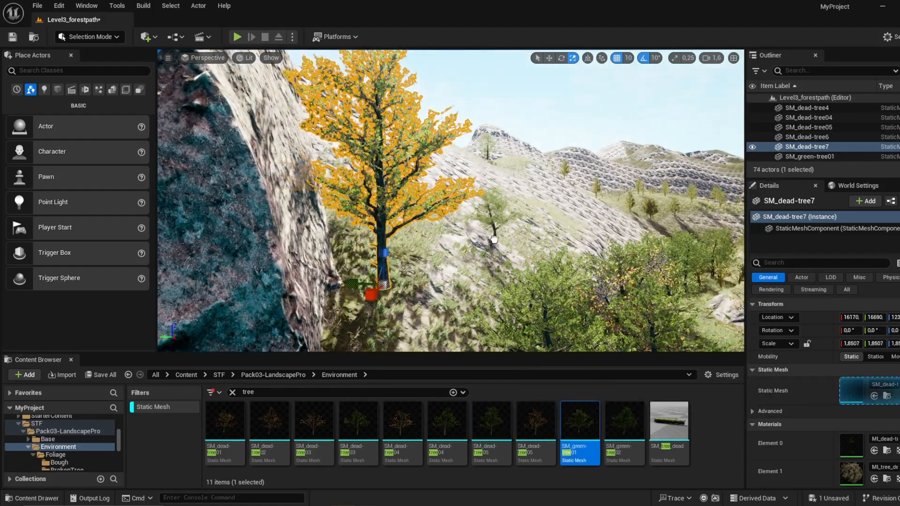
Step: Enlarge the small SM_green-tree01 on the slope beyond the cliffs to a scale of about 2.26
{"action": "left_click", "coordinate": [494, 239]}
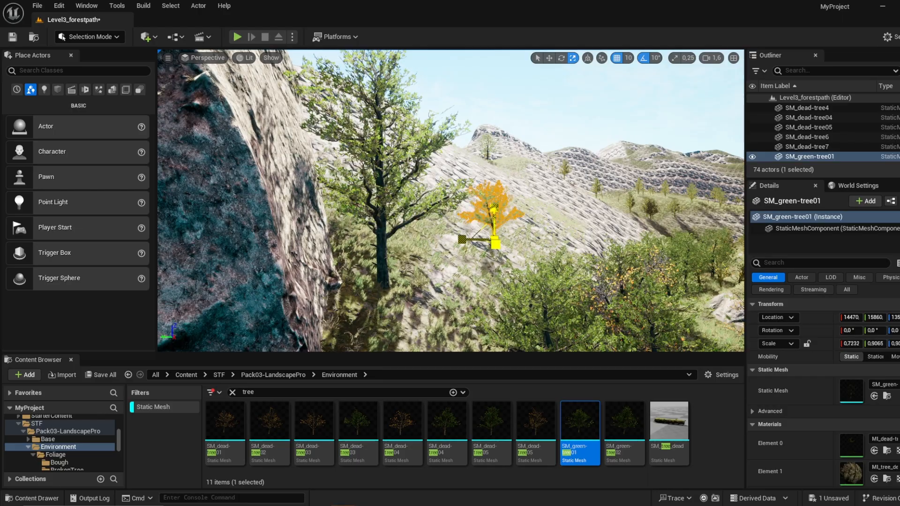
{"action": "left_click_drag", "start_coordinate": [495, 242], "coordinate": [497, 242]}
{"action": "right_click_drag", "start_coordinate": [497, 241], "coordinate": [743, 248]}
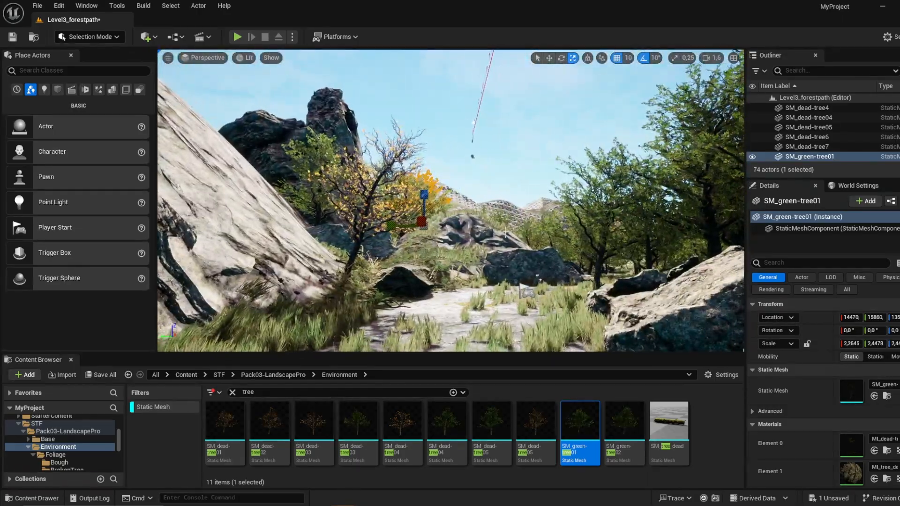
Step: Find the fog actors and place an Exponential Height Fog on the forest path
{"action": "left_click", "coordinate": [565, 124]}
{"action": "key", "text": "w"}
{"action": "right_click_drag", "start_coordinate": [565, 124], "coordinate": [617, 150]}
{"action": "left_click", "coordinate": [103, 74]}
{"action": "type", "text": "fo"}
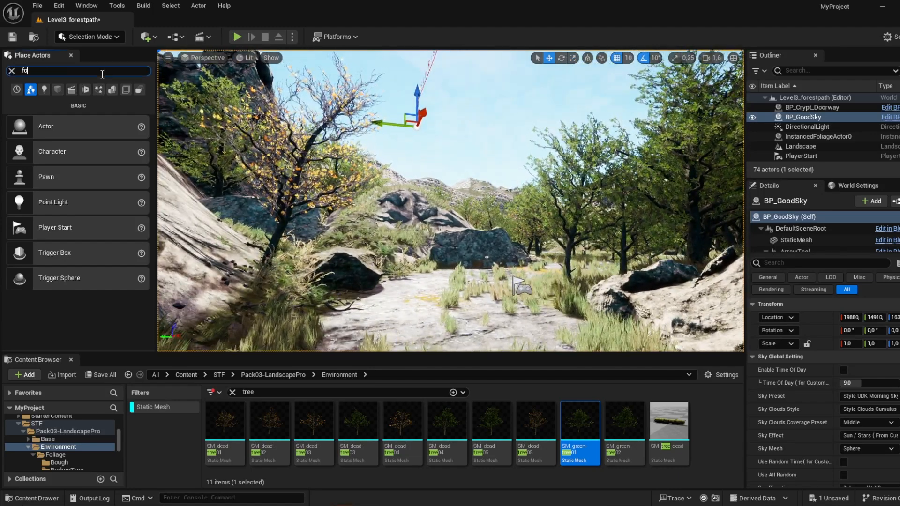
{"action": "type", "text": "g"}
{"action": "left_click_drag", "start_coordinate": [479, 313], "coordinate": [475, 299]}
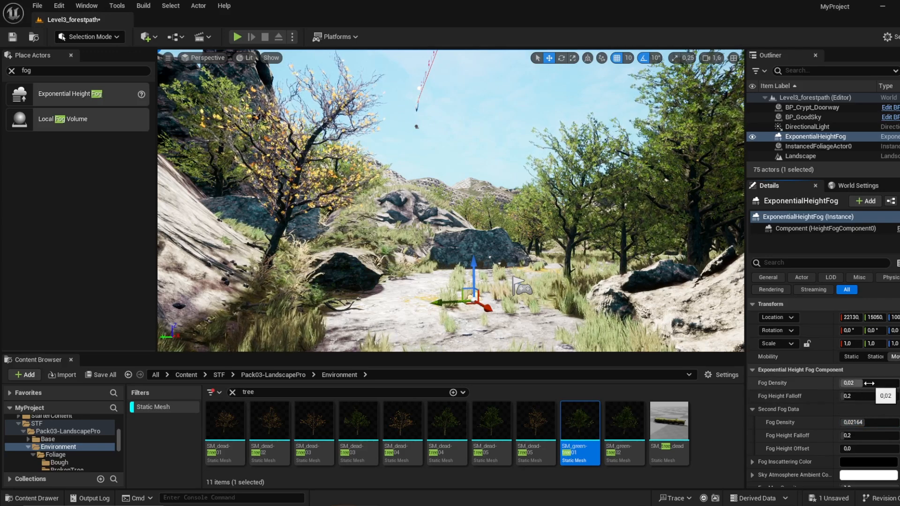
Step: Set the height fog's inscattering color to white, its fog density to 0.0076 and the second fog density to 0.01524
{"action": "left_click", "coordinate": [869, 462]}
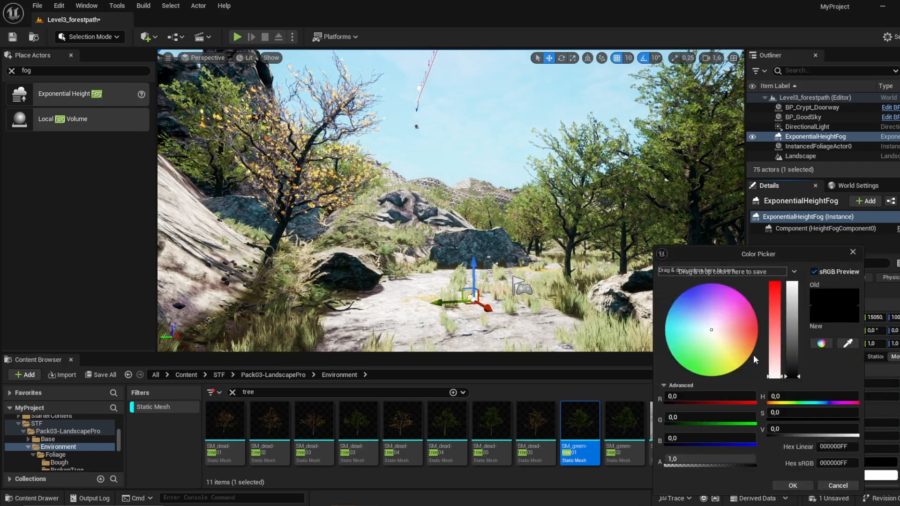
{"action": "left_click_drag", "start_coordinate": [793, 328], "coordinate": [792, 282]}
{"action": "left_click", "coordinate": [793, 485]}
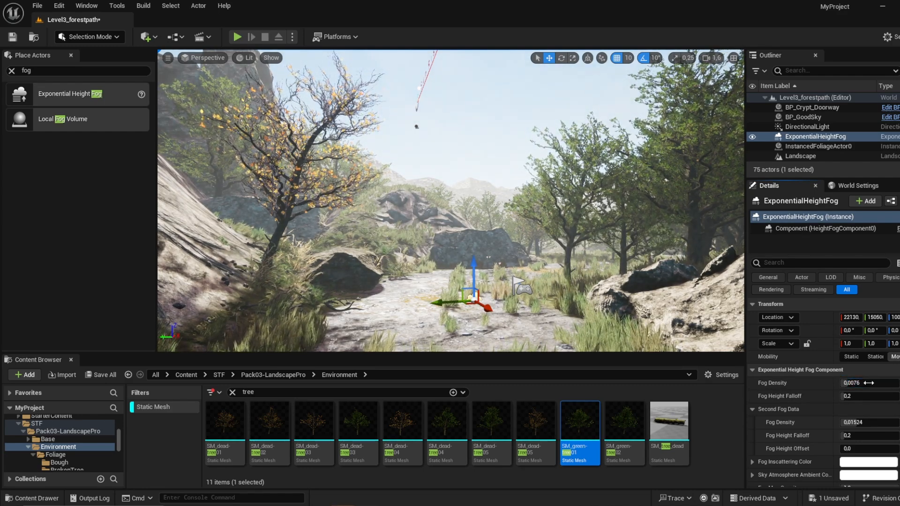
{"action": "right_click_drag", "start_coordinate": [659, 327], "coordinate": [679, 366]}
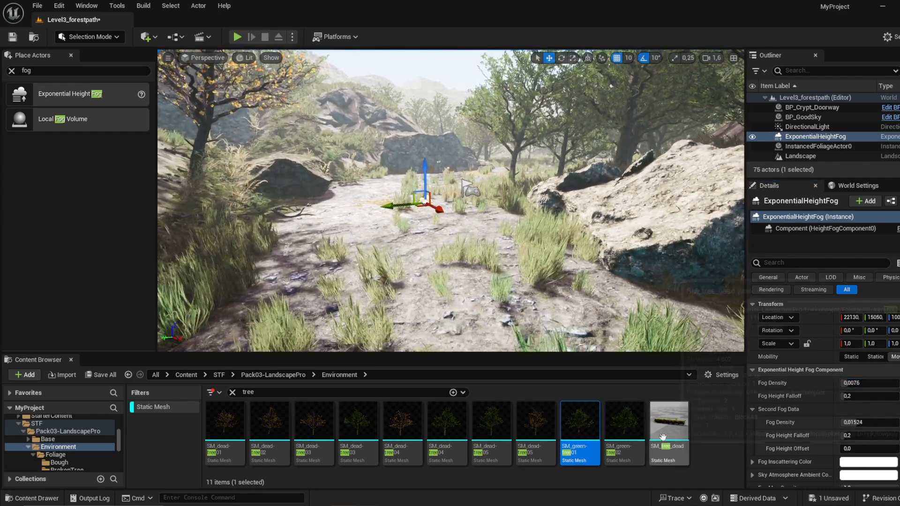
Step: Place the SM_tree_dead log on the path beside the large rock and scale it to about 3.9
{"action": "left_click_drag", "start_coordinate": [662, 438], "coordinate": [520, 201]}
{"action": "key", "text": "r"}
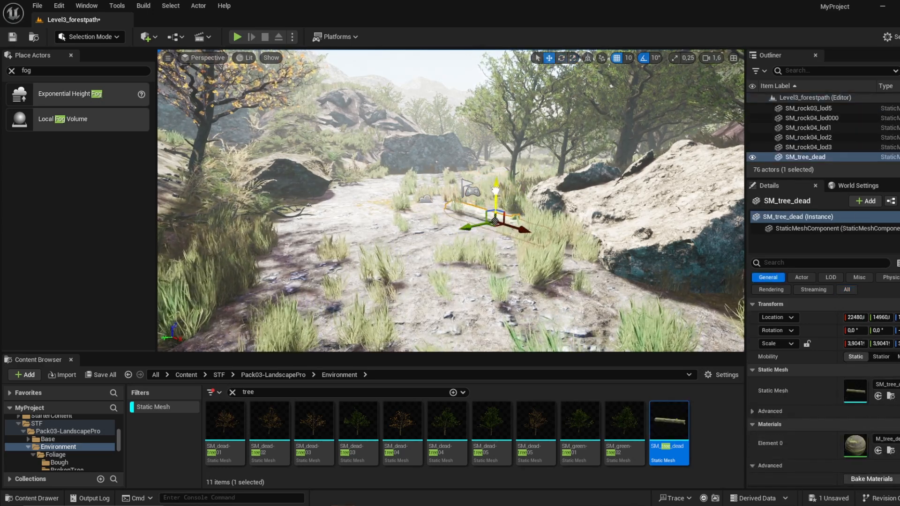
{"action": "left_click", "coordinate": [500, 135]}
{"action": "right_click_drag", "start_coordinate": [501, 135], "coordinate": [471, 109]}
{"action": "left_click", "coordinate": [501, 135]}
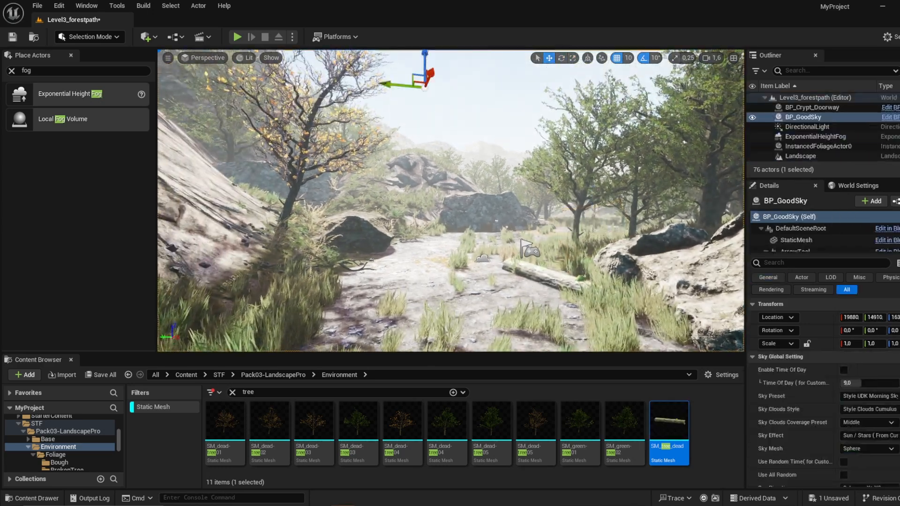
{"action": "right_click_drag", "start_coordinate": [500, 135], "coordinate": [508, 113]}
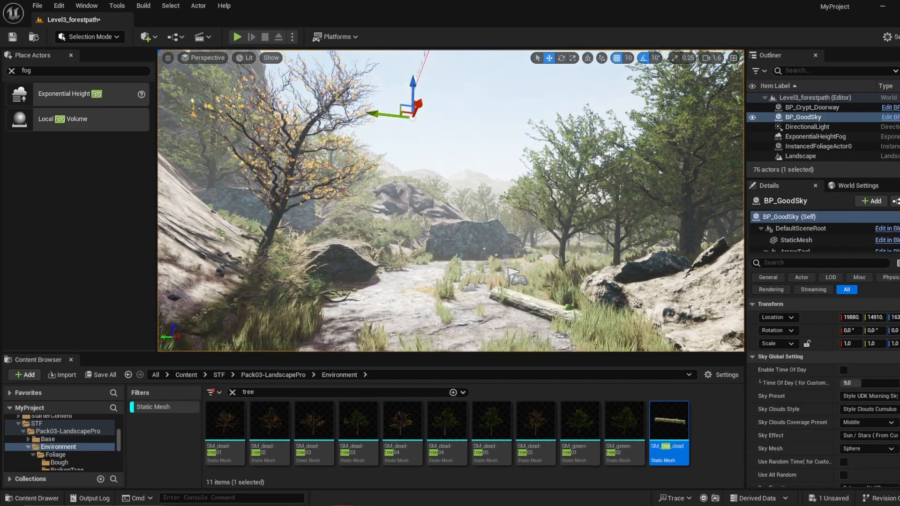
Step: Move the PlayerStart back along the path to the crypt door, at about X 23699, Y 15611
{"action": "left_click", "coordinate": [518, 279]}
{"action": "key", "text": "f"}
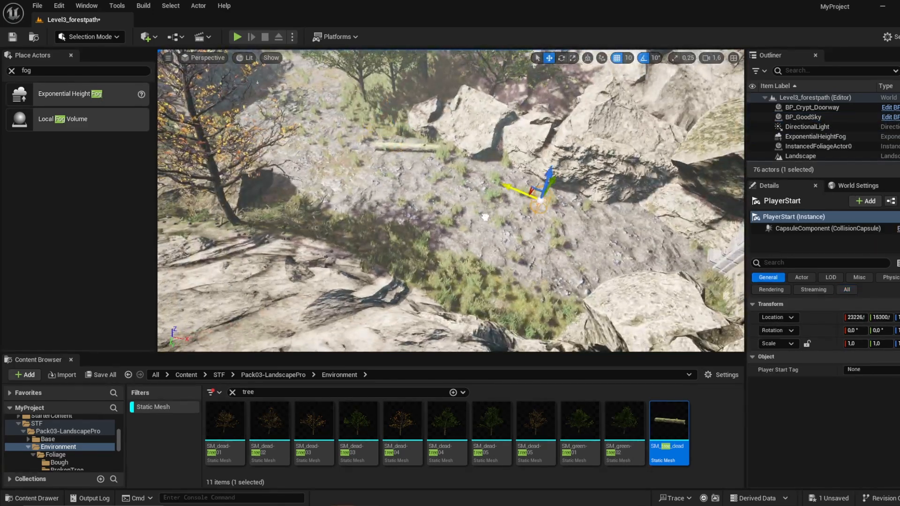
{"action": "key", "text": "w"}
{"action": "right_click_drag", "start_coordinate": [553, 225], "coordinate": [600, 233]}
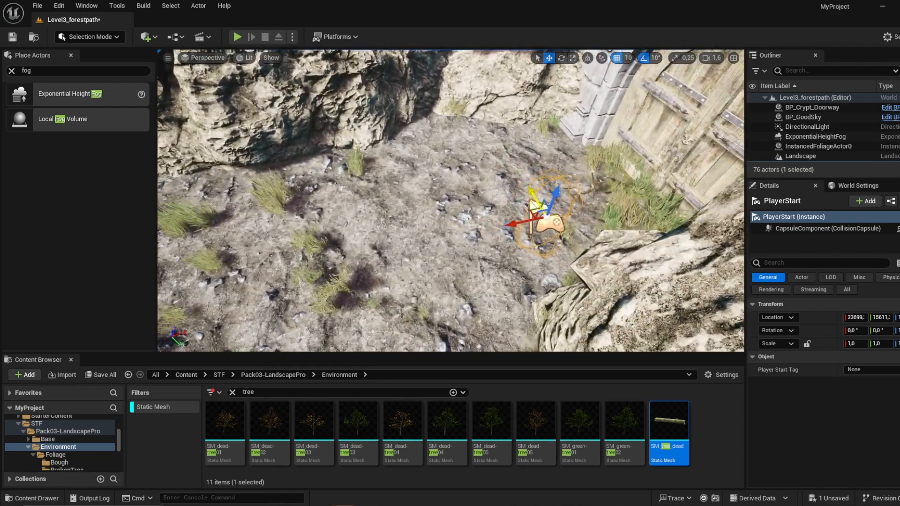
{"action": "left_click", "coordinate": [508, 249]}
{"action": "right_click_drag", "start_coordinate": [451, 201], "coordinate": [456, 141]}
{"action": "key", "text": "w"}
{"action": "key", "text": "s"}
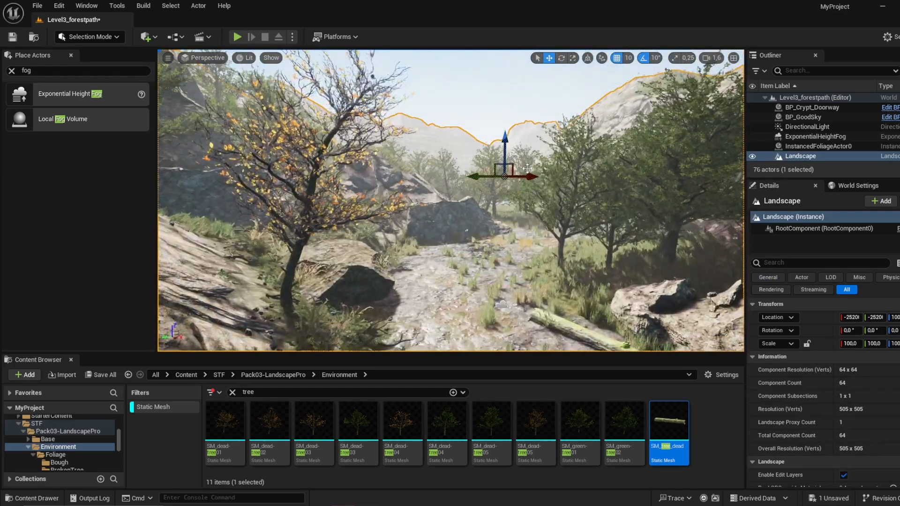
Step: Place a Post Process Volume on the path and set its scale to 100 on all axes
{"action": "left_click", "coordinate": [450, 89]}
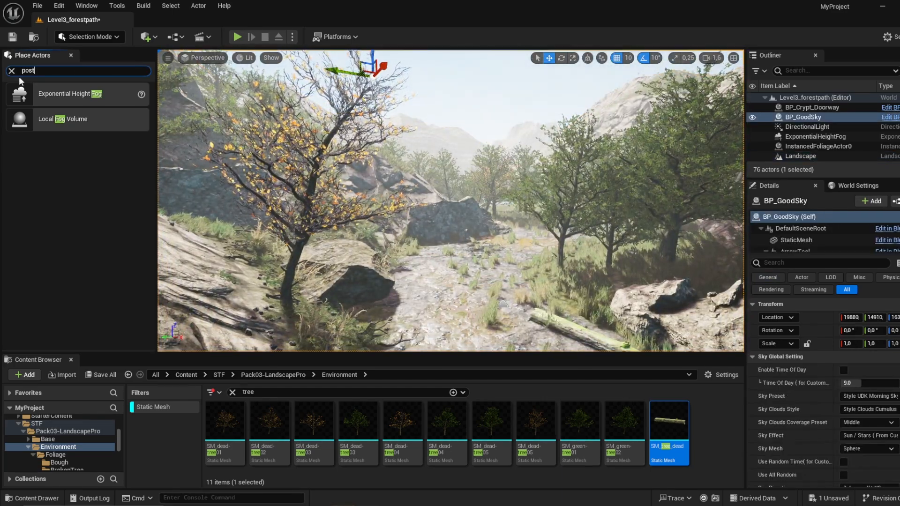
{"action": "left_click_drag", "start_coordinate": [63, 96], "coordinate": [257, 188]}
{"action": "left_click_drag", "start_coordinate": [446, 296], "coordinate": [448, 295]}
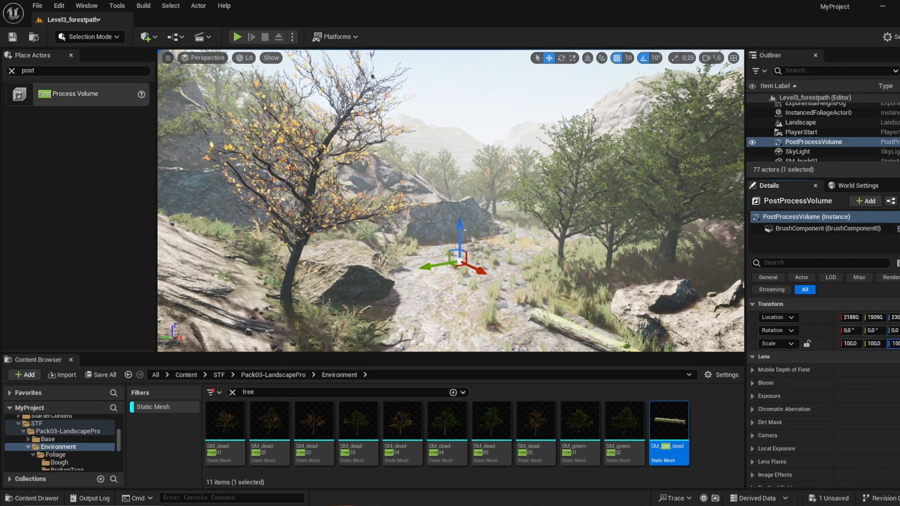
Step: Set the Post Process Volume's scale to 200 and move it over the landscape to about X 18840, Y 5680
{"action": "key", "text": "s"}
{"action": "right_click_drag", "start_coordinate": [450, 202], "coordinate": [447, 236]}
{"action": "scroll", "coordinate": [457, 249], "scroll_direction": "up", "scroll_amount": 6}
{"action": "key", "text": "d"}
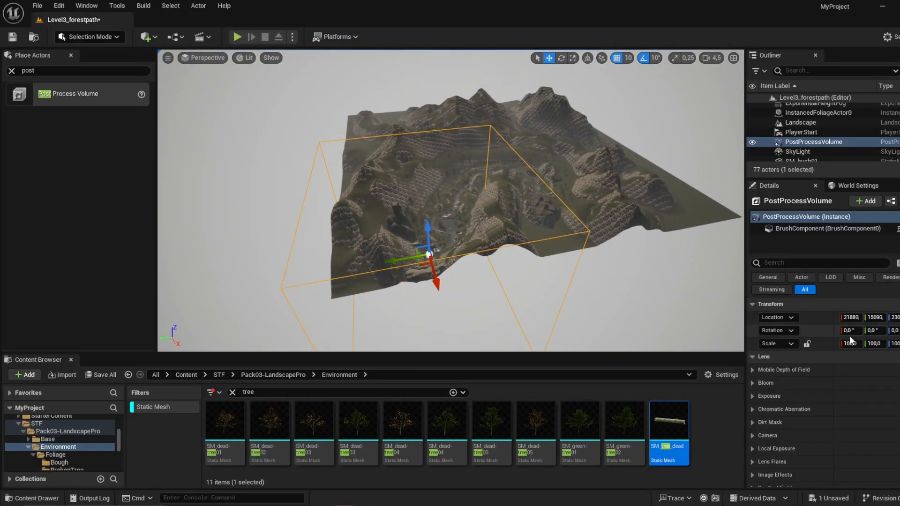
{"action": "left_click", "coordinate": [857, 343]}
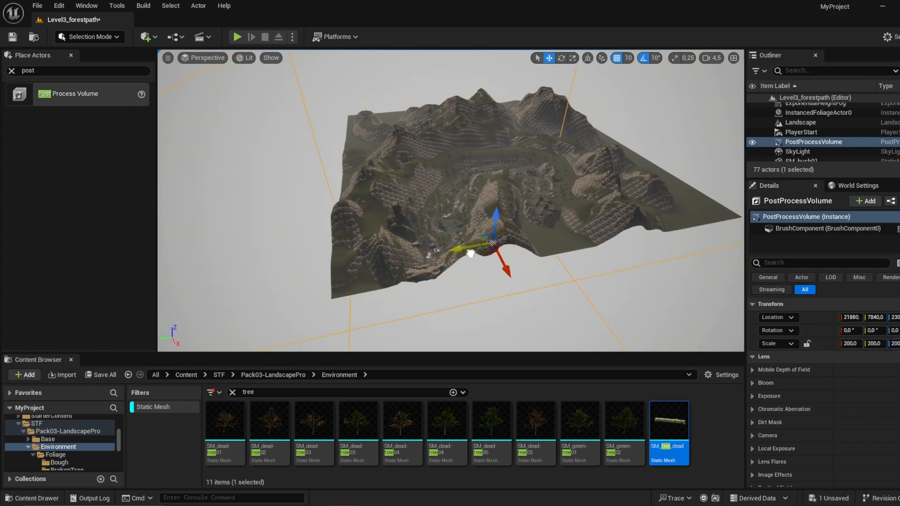
{"action": "left_click_drag", "start_coordinate": [514, 251], "coordinate": [515, 252]}
{"action": "key", "text": "w"}
{"action": "right_click_drag", "start_coordinate": [516, 252], "coordinate": [490, 239]}
{"action": "key", "text": "s"}
{"action": "key", "text": "w"}
{"action": "key", "text": "w"}
{"action": "scroll", "coordinate": [337, 237], "scroll_direction": "down", "scroll_amount": 4}
{"action": "key", "text": "w"}
Step: Enable the bloom intensity override of the Post Process Volume and adjust its value
{"action": "left_click", "coordinate": [760, 383]}
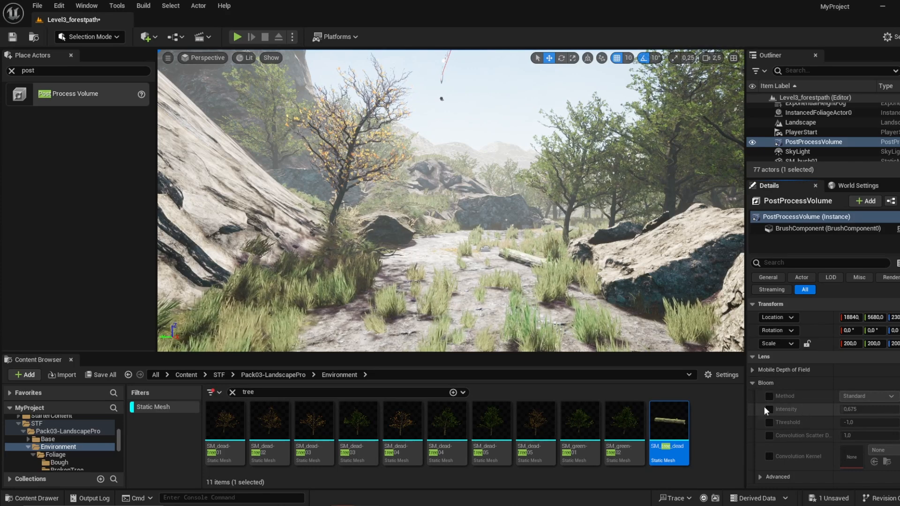
{"action": "left_click", "coordinate": [770, 409]}
{"action": "mouse_move", "coordinate": [851, 409]}
{"action": "left_mouse_down"}
{"action": "mouse_move", "coordinate": [872, 410]}
{"action": "mouse_move", "coordinate": [840, 409]}
{"action": "left_mouse_up"}
Step: Enable the exposure overrides for minimum and maximum brightness and set both to 0.9
{"action": "scroll", "coordinate": [793, 431], "scroll_direction": "down", "scroll_amount": 5}
{"action": "left_click", "coordinate": [755, 318]}
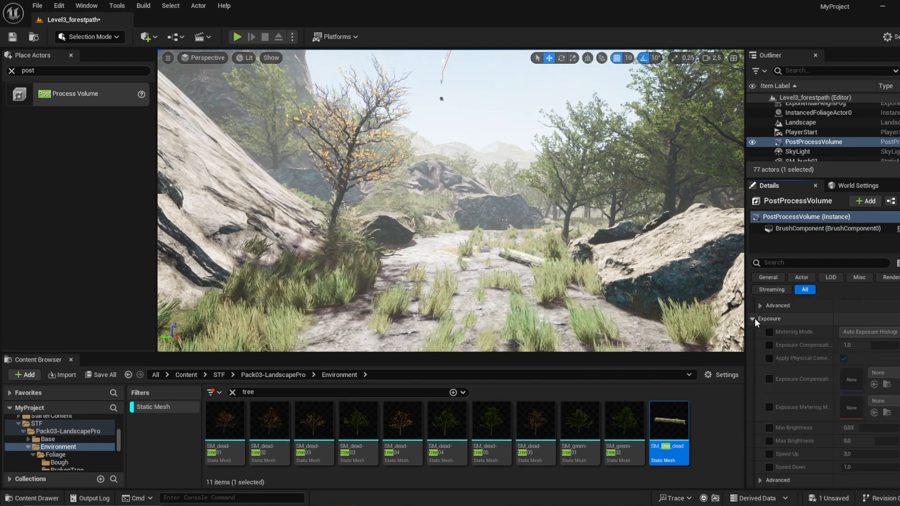
{"action": "left_click", "coordinate": [769, 441]}
{"action": "left_click", "coordinate": [770, 428]}
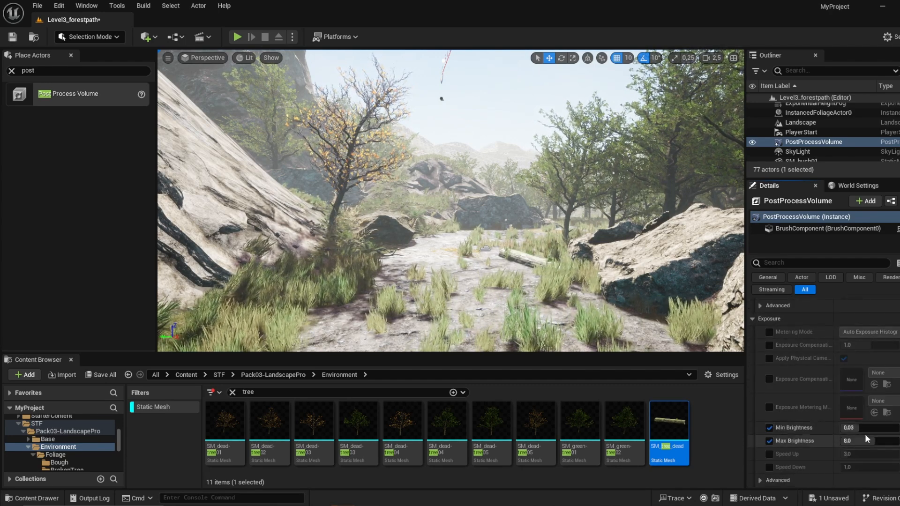
{"action": "left_click", "coordinate": [867, 429]}
{"action": "type", "text": "1"}
{"action": "left_click", "coordinate": [874, 441]}
{"action": "type", "text": "1"}
{"action": "left_click", "coordinate": [874, 430]}
{"action": "type", "text": "0"}
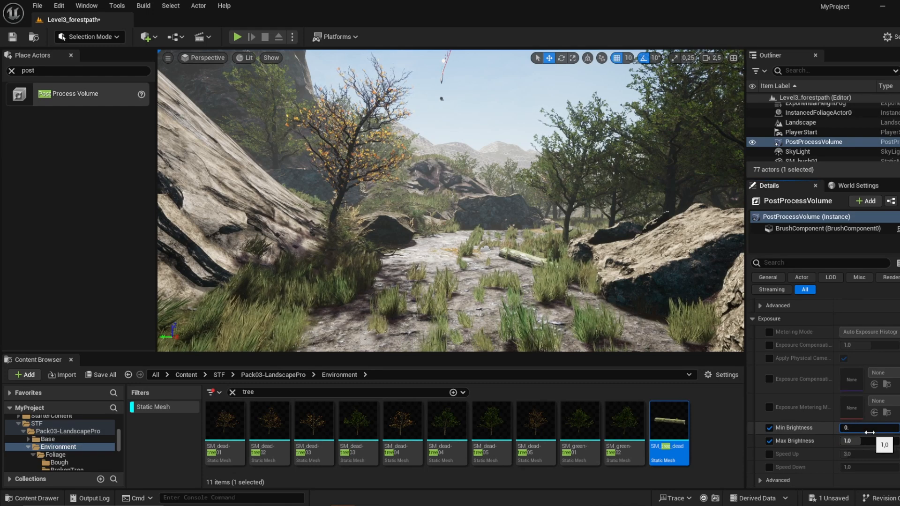
{"action": "type", "text": ",9"}
{"action": "key", "text": "Return"}
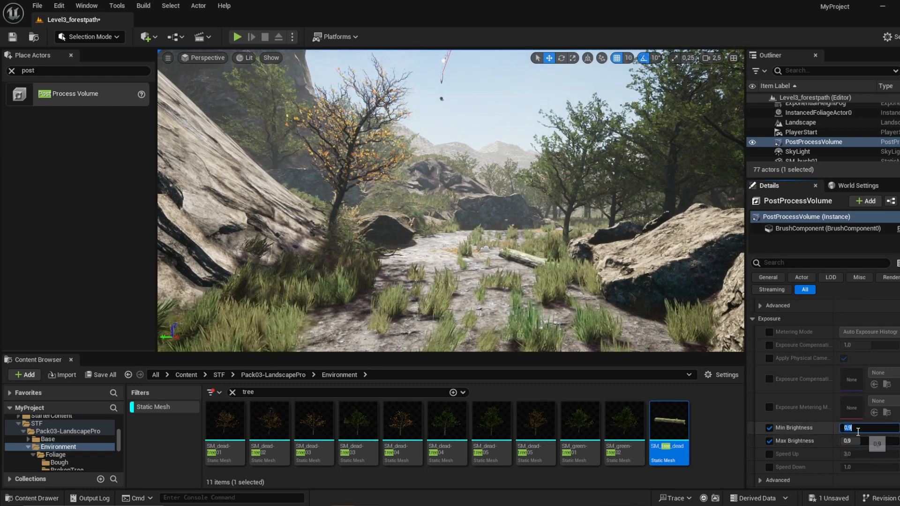
Step: Enable the depth of field overrides for focal distance, squeeze factor and sensor width
{"action": "scroll", "coordinate": [811, 442], "scroll_direction": "down", "scroll_amount": 5}
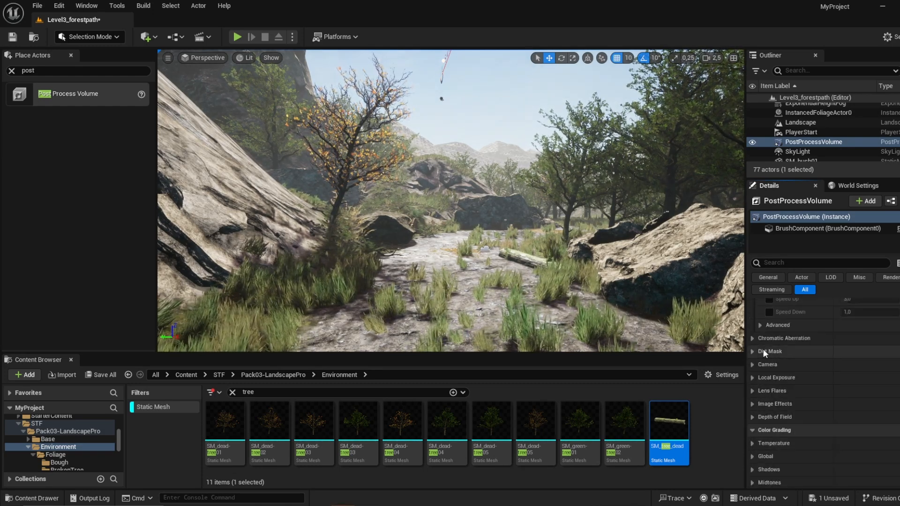
{"action": "left_click", "coordinate": [756, 415]}
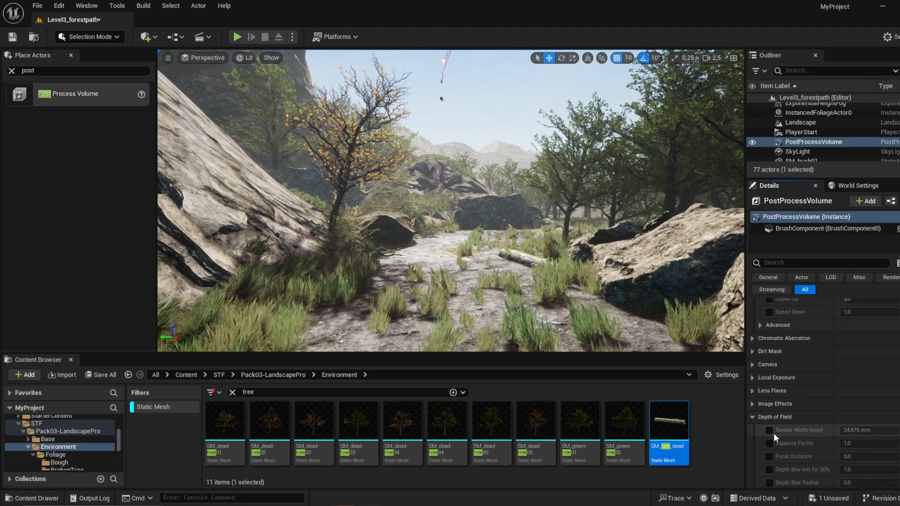
{"action": "scroll", "coordinate": [773, 443], "scroll_direction": "down", "scroll_amount": 1}
{"action": "left_click", "coordinate": [769, 426]}
{"action": "left_click", "coordinate": [770, 412]}
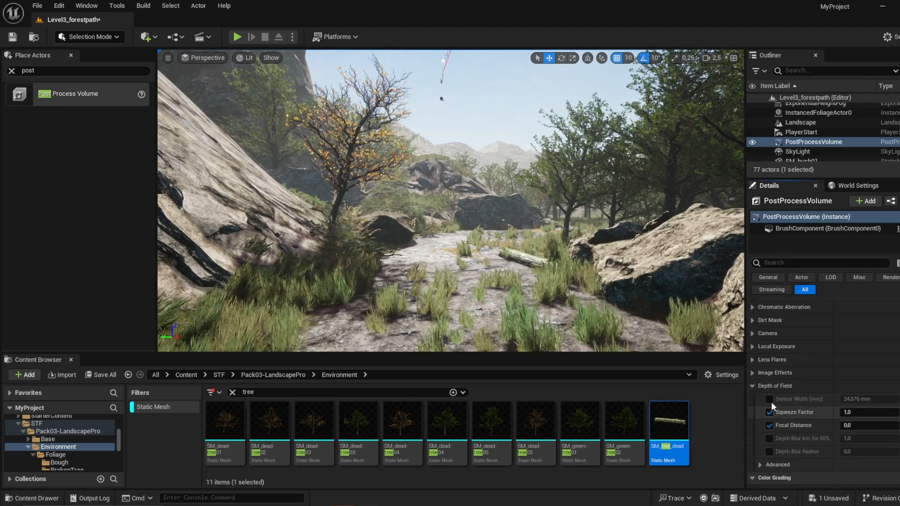
{"action": "left_click", "coordinate": [769, 399]}
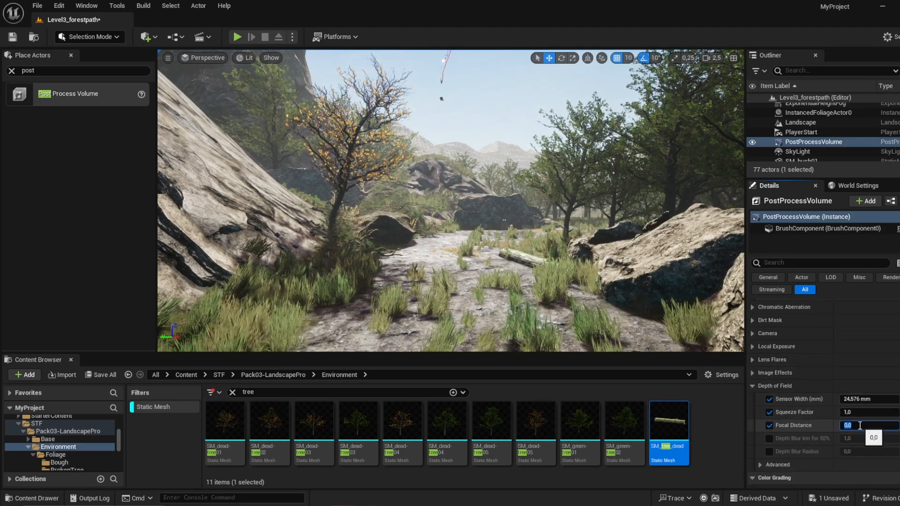
Step: Try depth of field focal distances of 800 and 100, ending with 50
{"action": "left_click", "coordinate": [856, 428]}
{"action": "type", "text": "800"}
{"action": "key", "text": "Return"}
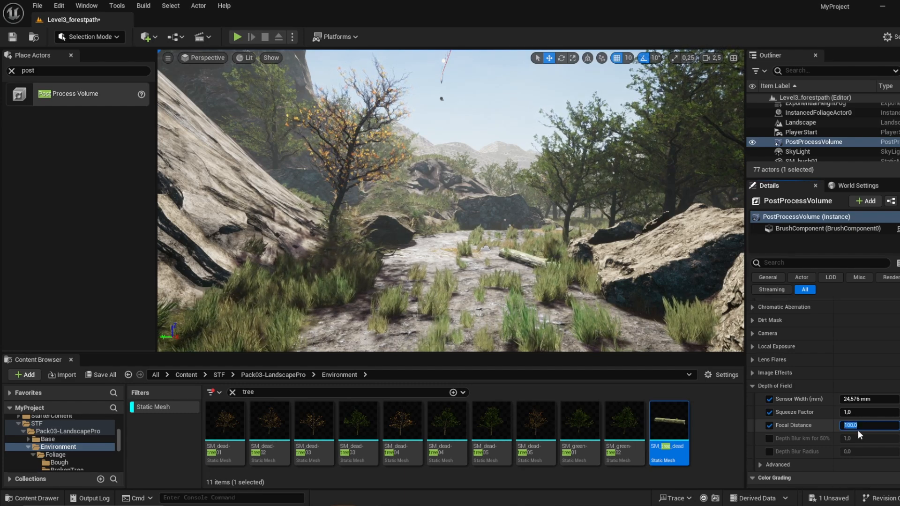
{"action": "key", "text": "Return"}
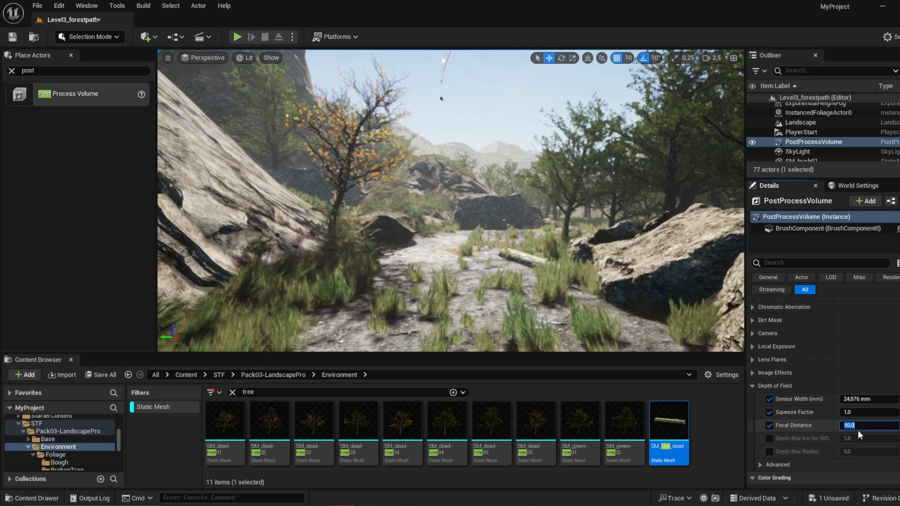
Step: Set the Post Process Volume's depth of field focal distance to about 400
{"action": "type", "text": "400"}
{"action": "key", "text": "Return"}
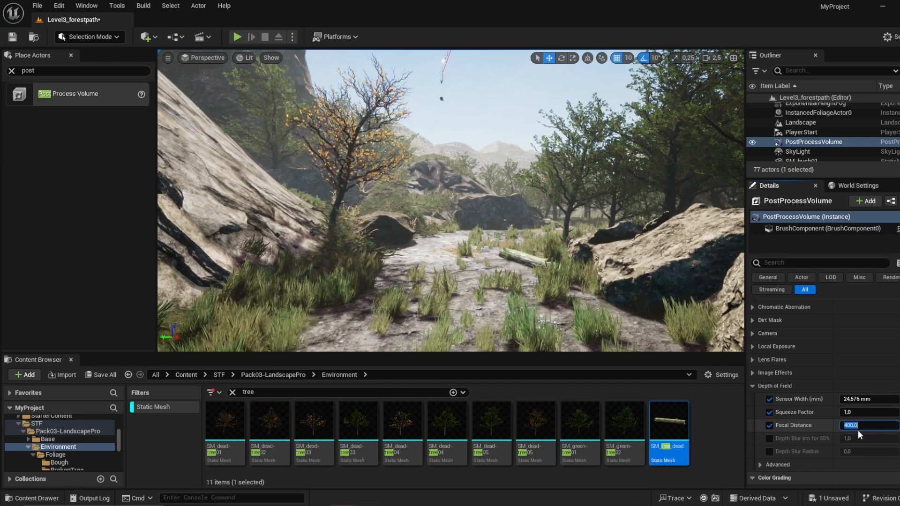
{"action": "scroll", "coordinate": [858, 430], "scroll_direction": "down", "scroll_amount": 4}
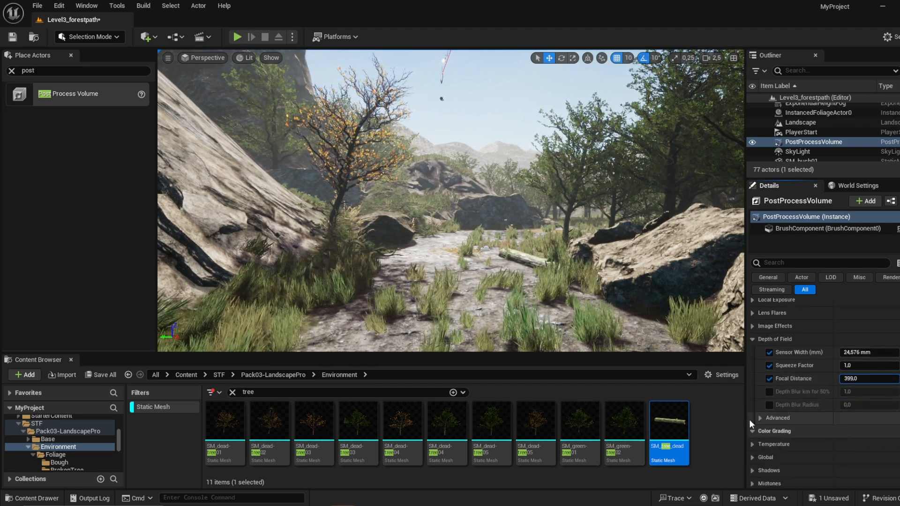
Step: Enable the color grading temperature override and lower Temp to about 5636 for a cooler image
{"action": "scroll", "coordinate": [755, 426], "scroll_direction": "down", "scroll_amount": 2}
{"action": "left_click", "coordinate": [753, 414]}
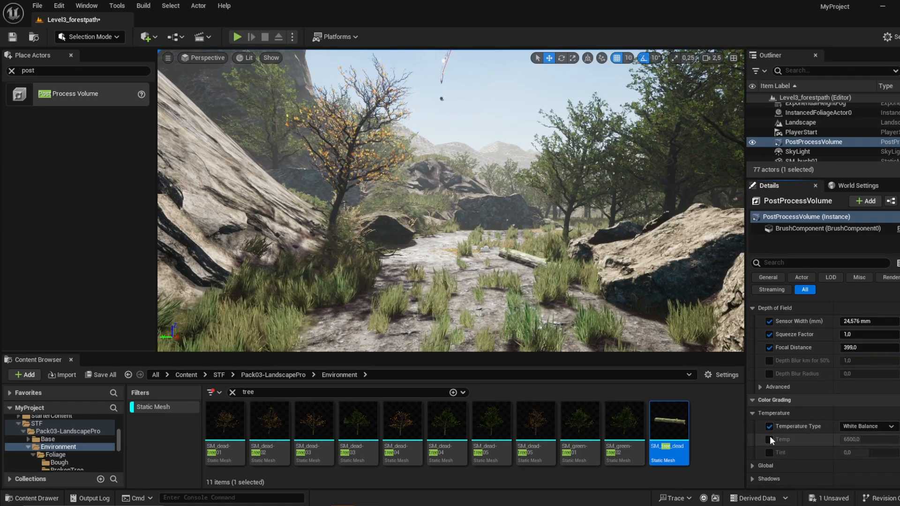
{"action": "mouse_move", "coordinate": [868, 445]}
{"action": "left_mouse_down"}
{"action": "mouse_move", "coordinate": [886, 444]}
{"action": "mouse_move", "coordinate": [864, 440]}
{"action": "left_mouse_up"}
{"action": "scroll", "coordinate": [814, 451], "scroll_direction": "down", "scroll_amount": 2}
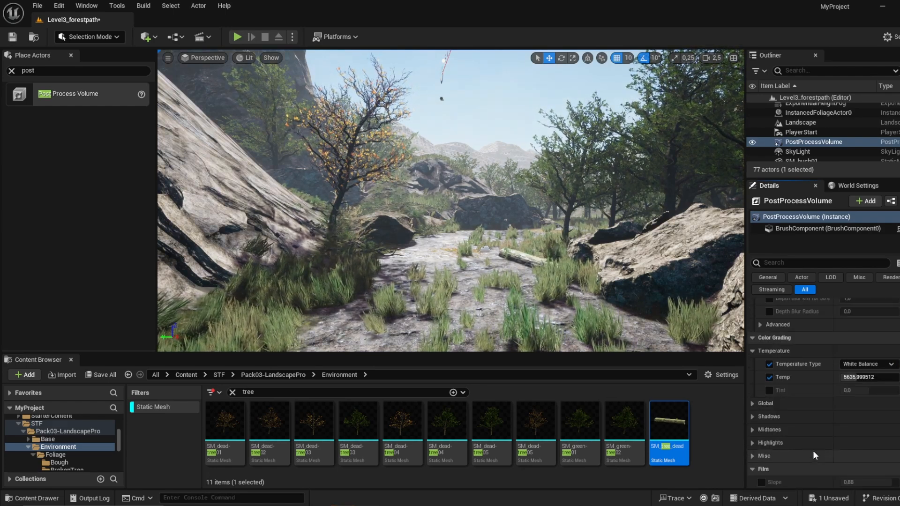
Step: Enable the global saturation override and set its Y value to 1.1
{"action": "scroll", "coordinate": [798, 424], "scroll_direction": "down", "scroll_amount": 3}
{"action": "left_click", "coordinate": [753, 310]}
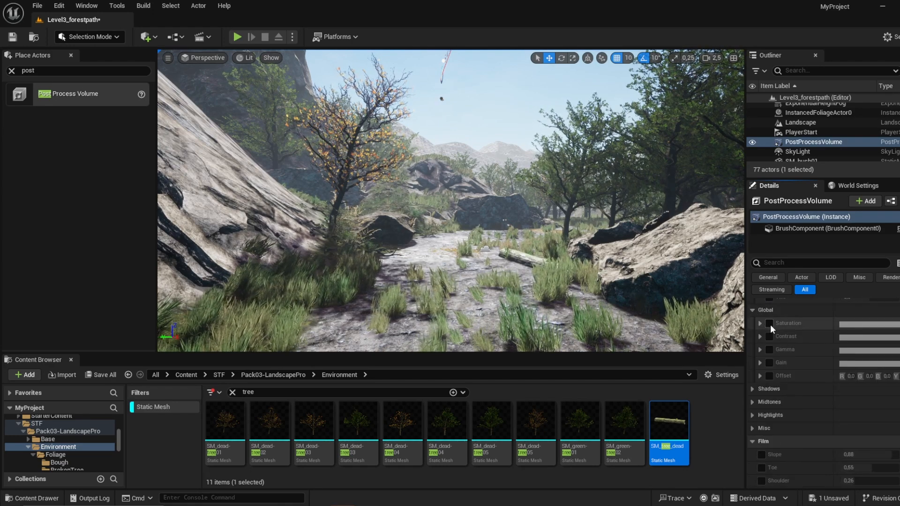
{"action": "left_click", "coordinate": [769, 324]}
{"action": "left_click", "coordinate": [767, 328]}
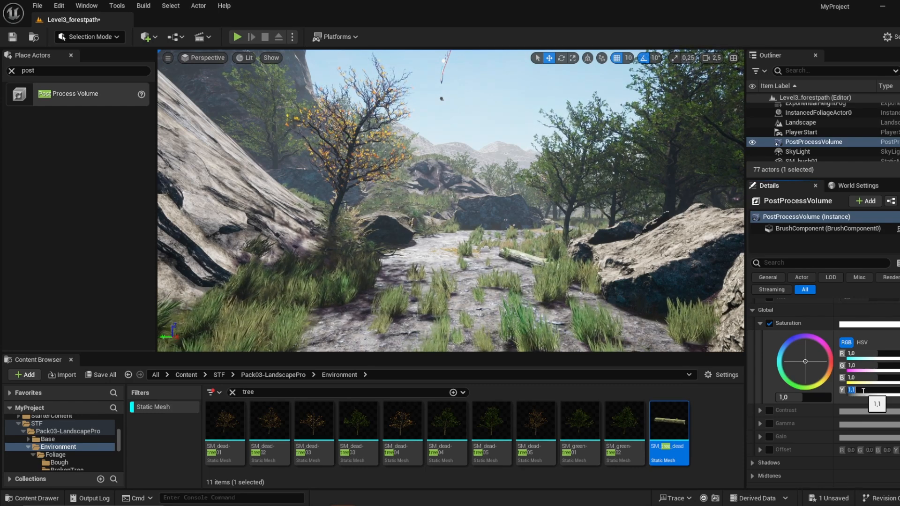
Step: Find the capture actors and place a Sphere Reflection Capture over the middle of the lake
{"action": "left_click", "coordinate": [497, 126]}
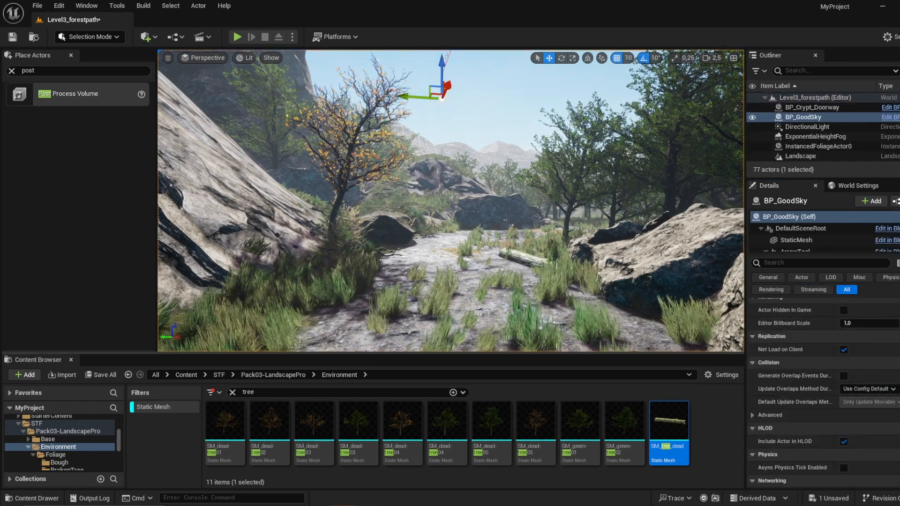
{"action": "key", "text": "w"}
{"action": "mouse_move", "coordinate": [496, 126]}
{"action": "right_mouse_down"}
{"action": "mouse_move", "coordinate": [556, 132]}
{"action": "mouse_move", "coordinate": [485, 131]}
{"action": "right_mouse_up"}
{"action": "scroll", "coordinate": [507, 129], "scroll_direction": "down", "scroll_amount": 5}
{"action": "scroll", "coordinate": [522, 130], "scroll_direction": "down", "scroll_amount": 6}
{"action": "scroll", "coordinate": [514, 131], "scroll_direction": "up", "scroll_amount": 2}
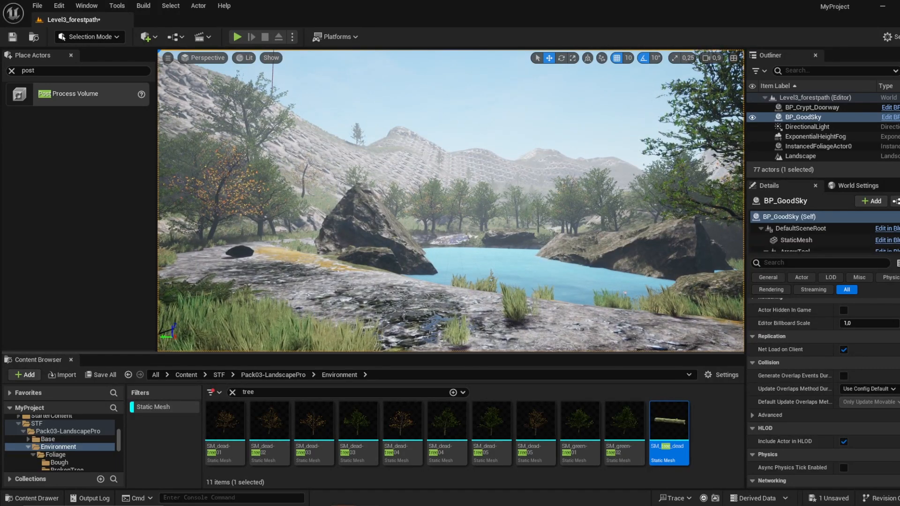
{"action": "right_click_drag", "start_coordinate": [485, 131], "coordinate": [496, 206]}
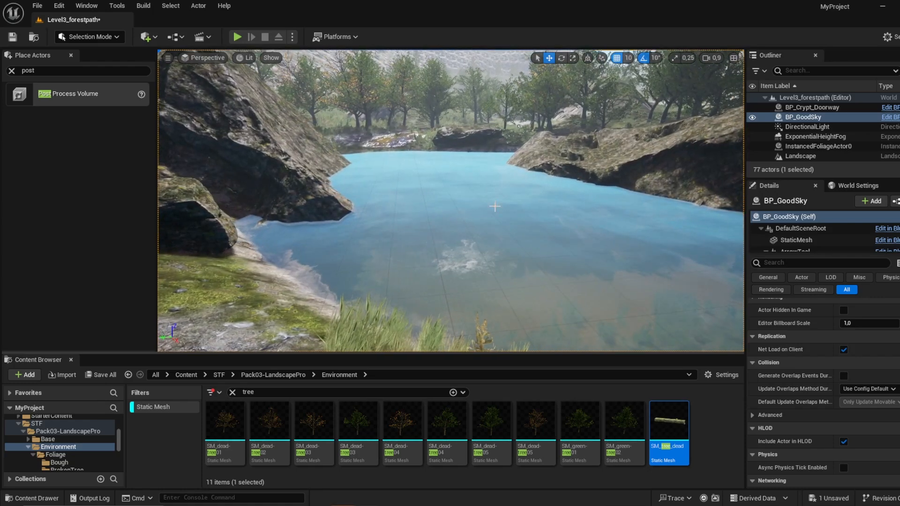
{"action": "left_click", "coordinate": [85, 71]}
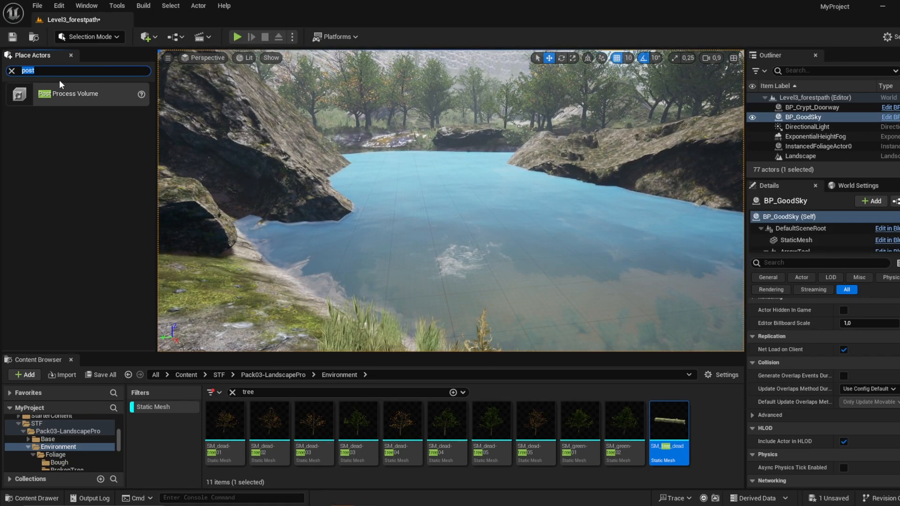
{"action": "type", "text": "capt"}
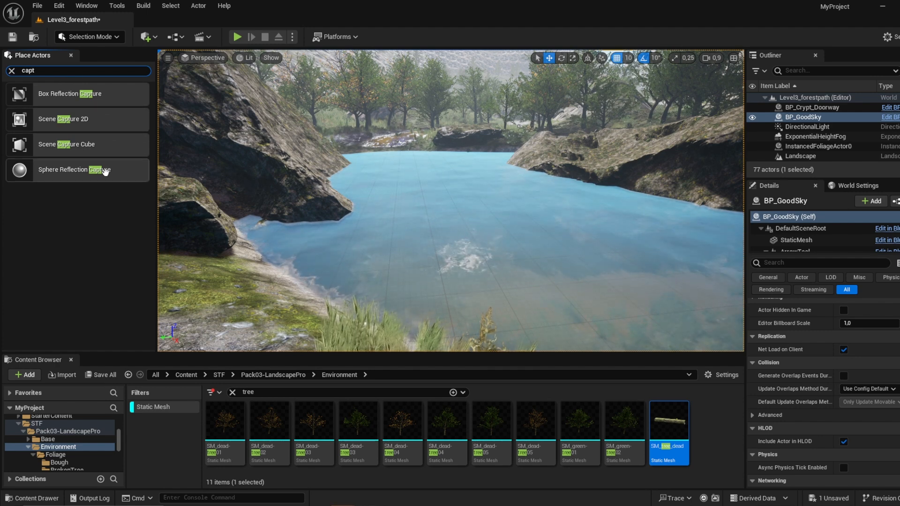
{"action": "left_click_drag", "start_coordinate": [75, 170], "coordinate": [454, 199]}
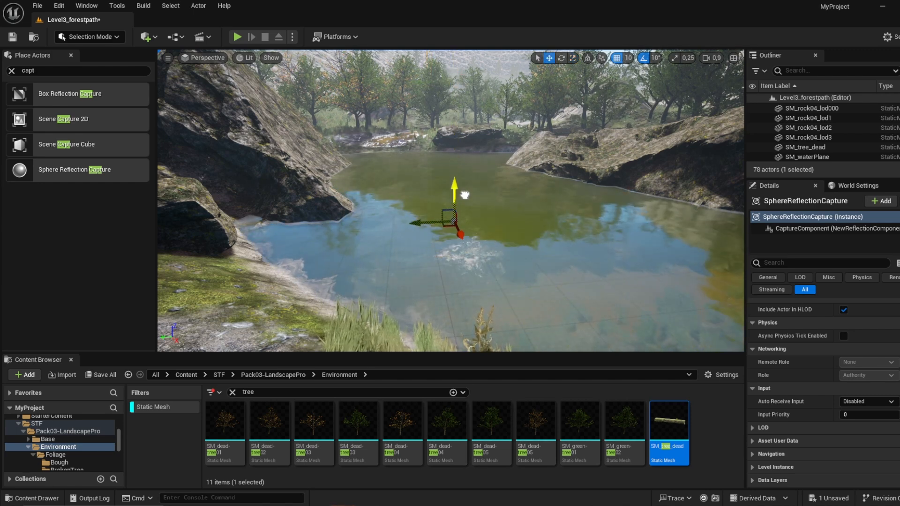
Step: Place SM_green-tree02 beside the boulder on the lake's far shore and scale it up slightly
{"action": "key", "text": "s"}
{"action": "right_click_drag", "start_coordinate": [454, 203], "coordinate": [471, 176]}
{"action": "key", "text": "w"}
{"action": "key", "text": "s"}
{"action": "key", "text": "w"}
{"action": "scroll", "coordinate": [479, 158], "scroll_direction": "up", "scroll_amount": 3}
{"action": "key", "text": "s"}
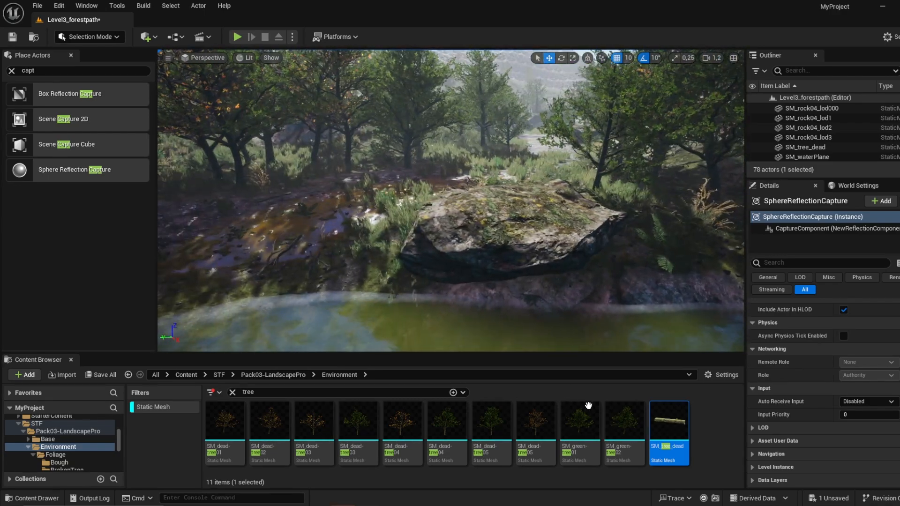
{"action": "left_click_drag", "start_coordinate": [623, 423], "coordinate": [384, 255]}
{"action": "key", "text": "r"}
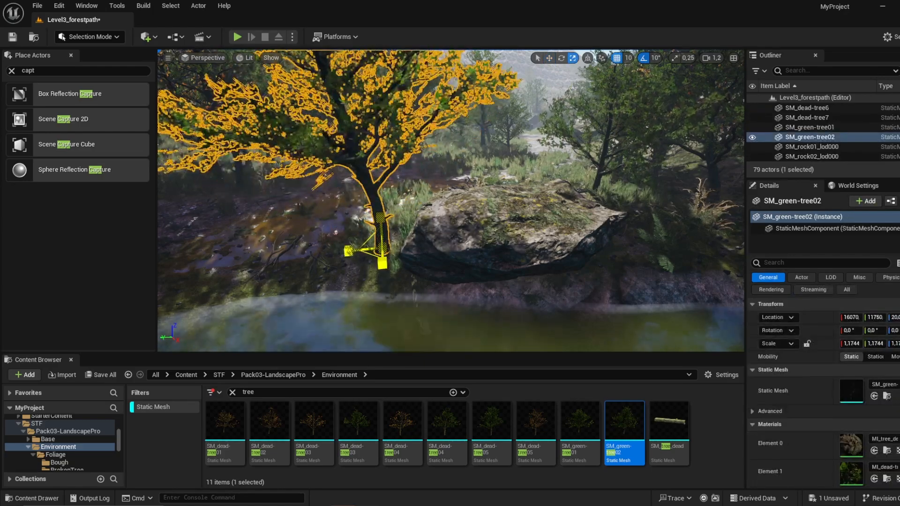
{"action": "left_click_drag", "start_coordinate": [384, 222], "coordinate": [384, 228]}
{"action": "right_click_drag", "start_coordinate": [384, 229], "coordinate": [348, 209]}
Step: Add SM_green-tree01 and the green SM_dead-tree04 along the lake shore
{"action": "key", "text": "s"}
{"action": "key", "text": "w"}
{"action": "left_click_drag", "start_coordinate": [573, 437], "coordinate": [431, 300]}
{"action": "right_click_drag", "start_coordinate": [430, 299], "coordinate": [515, 306]}
{"action": "left_click_drag", "start_coordinate": [442, 435], "coordinate": [460, 262]}
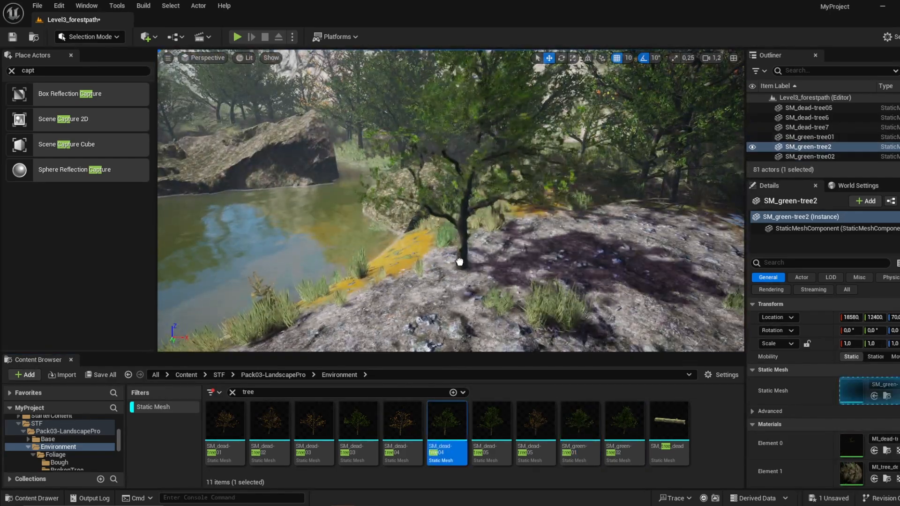
{"action": "left_click_drag", "start_coordinate": [444, 230], "coordinate": [443, 230]}
{"action": "right_click_drag", "start_coordinate": [443, 230], "coordinate": [429, 279]}
Step: Switch to landscape painting and paint Layer_1_no_plants over the orange ground along the lake's edge
{"action": "key", "text": "w"}
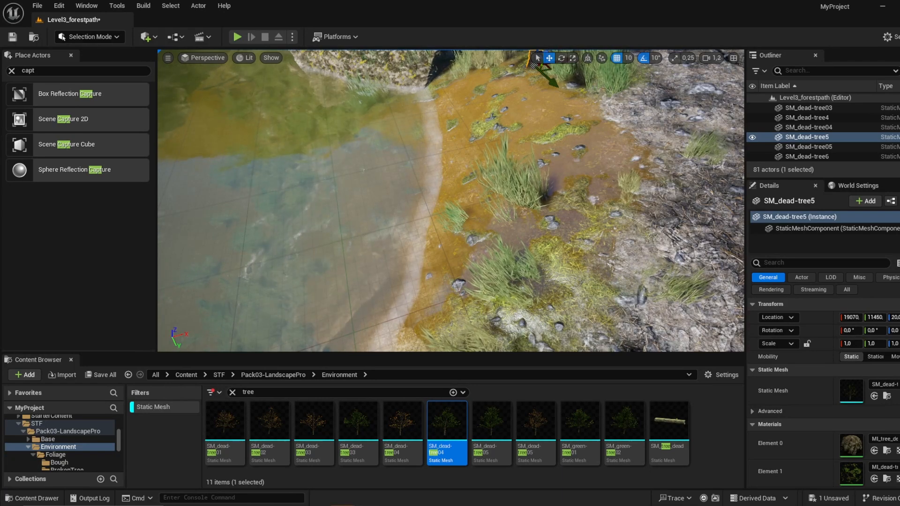
{"action": "key", "text": "s"}
{"action": "right_click_drag", "start_coordinate": [394, 232], "coordinate": [393, 237]}
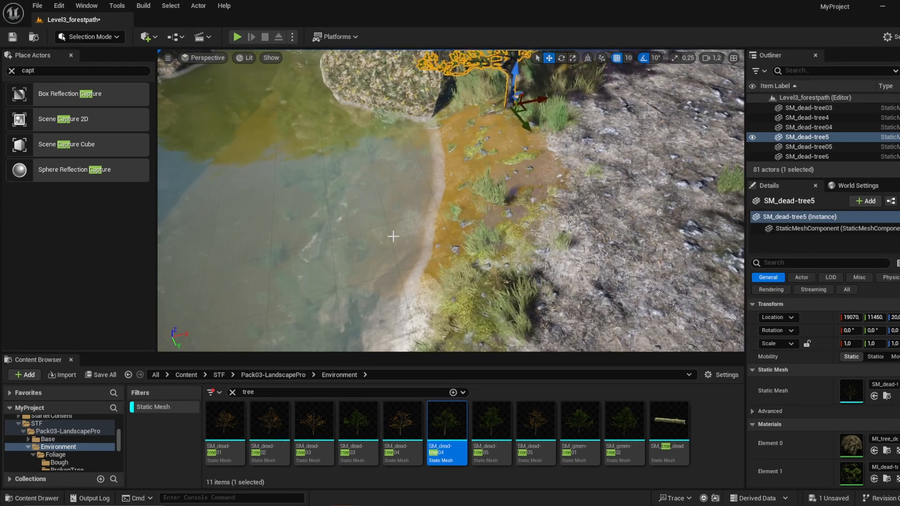
{"action": "left_click", "coordinate": [89, 38]}
{"action": "left_click", "coordinate": [111, 62]}
{"action": "scroll", "coordinate": [38, 297], "scroll_direction": "down", "scroll_amount": 2}
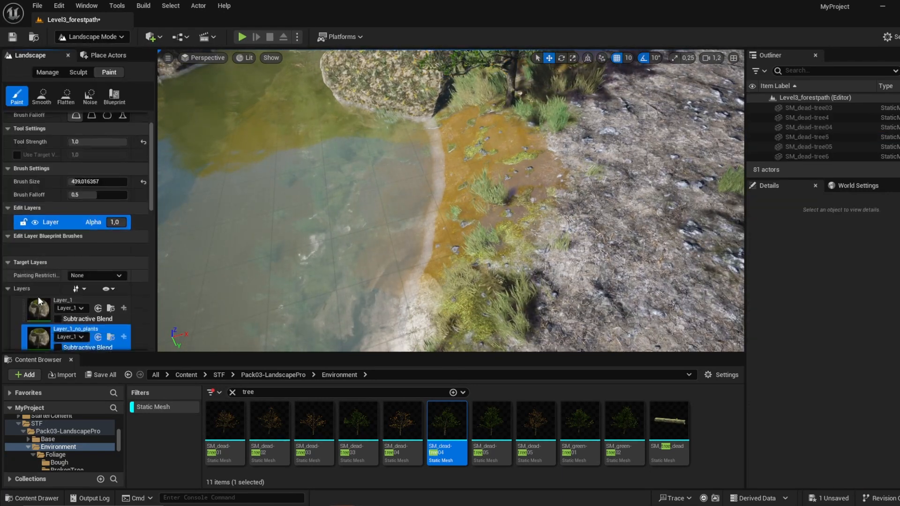
{"action": "scroll", "coordinate": [38, 297], "scroll_direction": "down", "scroll_amount": 1}
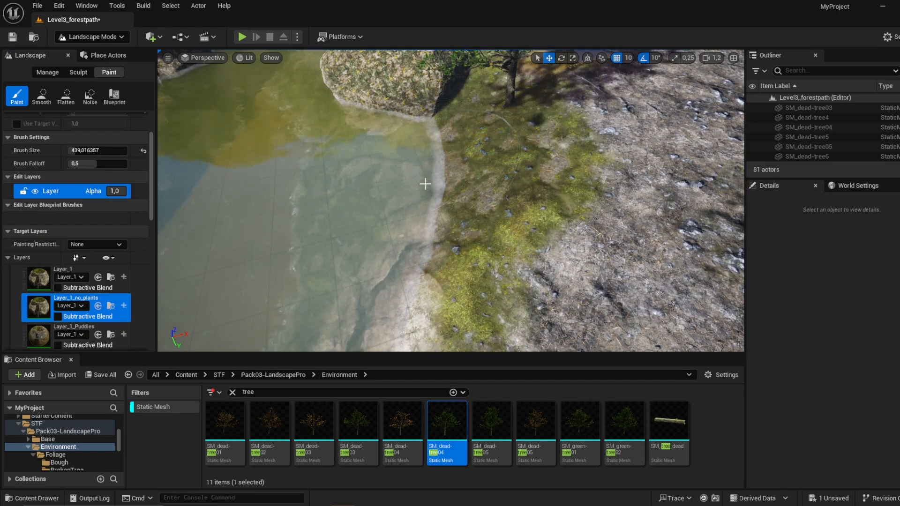
{"action": "right_click_drag", "start_coordinate": [306, 176], "coordinate": [154, 157]}
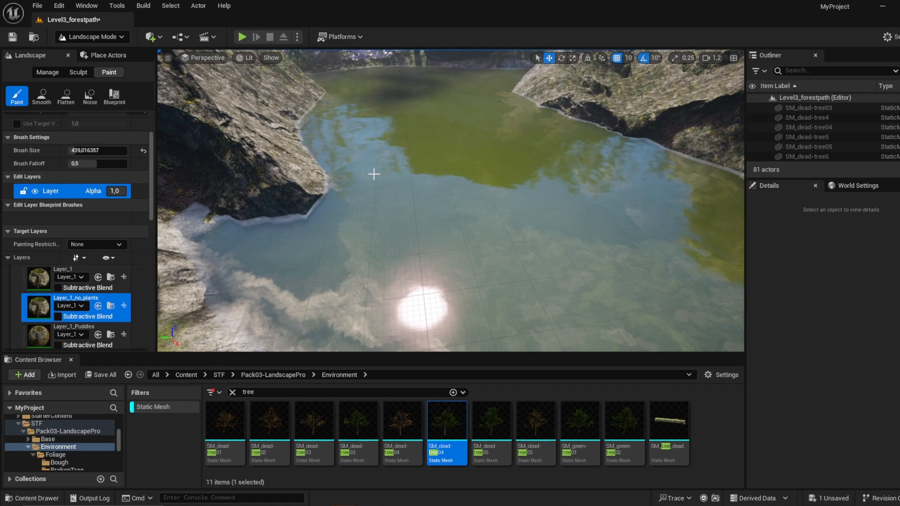
{"action": "right_click_drag", "start_coordinate": [374, 174], "coordinate": [355, 134]}
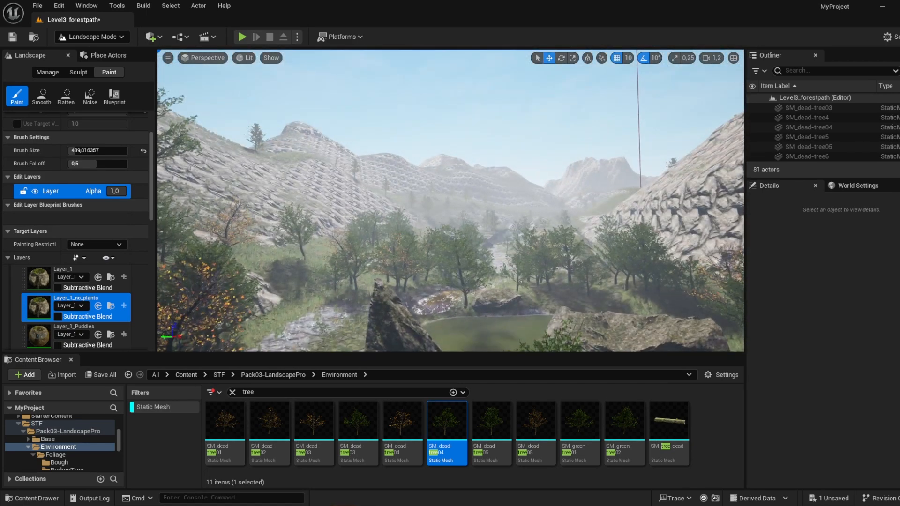
Step: Erode the mountain slopes around the valley with the Erosion sculpt tool at a tool strength of about 0.79
{"action": "right_click_drag", "start_coordinate": [432, 190], "coordinate": [427, 166]}
{"action": "key", "text": "w"}
{"action": "scroll", "coordinate": [431, 190], "scroll_direction": "up", "scroll_amount": 3}
{"action": "key", "text": "w"}
{"action": "scroll", "coordinate": [435, 231], "scroll_direction": "up", "scroll_amount": 4}
{"action": "mouse_move", "coordinate": [434, 231]}
{"action": "right_mouse_down"}
{"action": "mouse_move", "coordinate": [429, 236]}
{"action": "mouse_move", "coordinate": [441, 226]}
{"action": "right_mouse_up"}
{"action": "key", "text": "w"}
{"action": "key", "text": "s"}
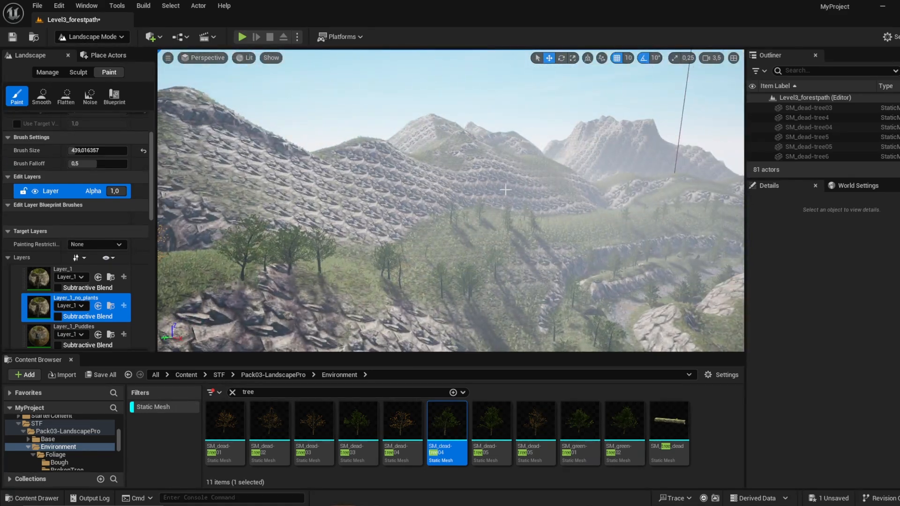
{"action": "left_click", "coordinate": [89, 97]}
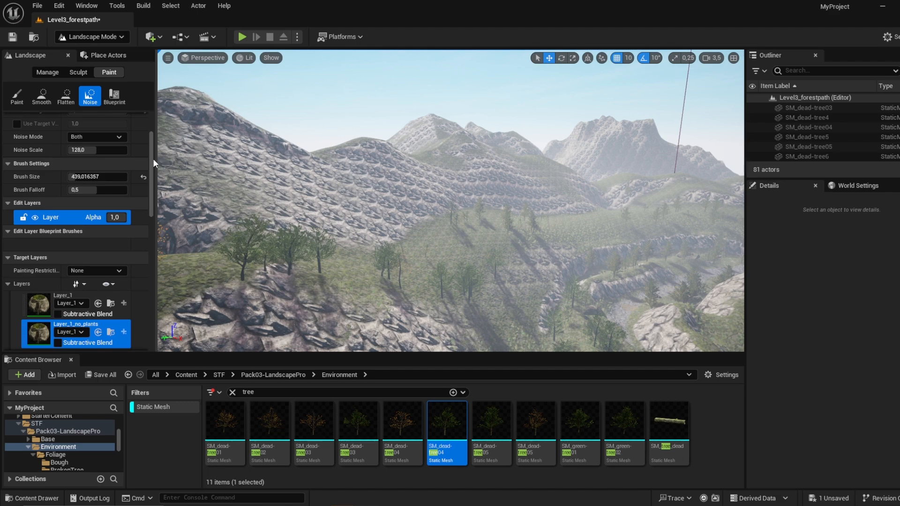
{"action": "left_click", "coordinate": [78, 72]}
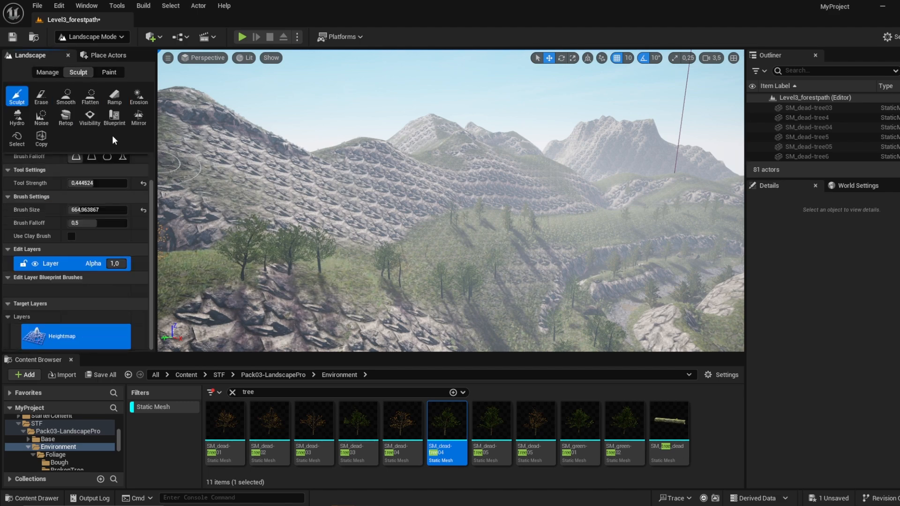
{"action": "left_click", "coordinate": [138, 96]}
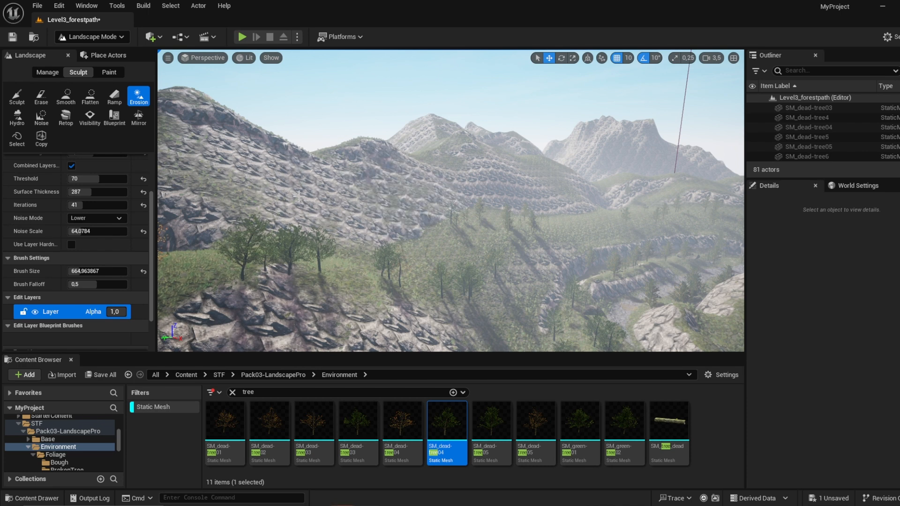
{"action": "scroll", "coordinate": [89, 179], "scroll_direction": "up", "scroll_amount": 3}
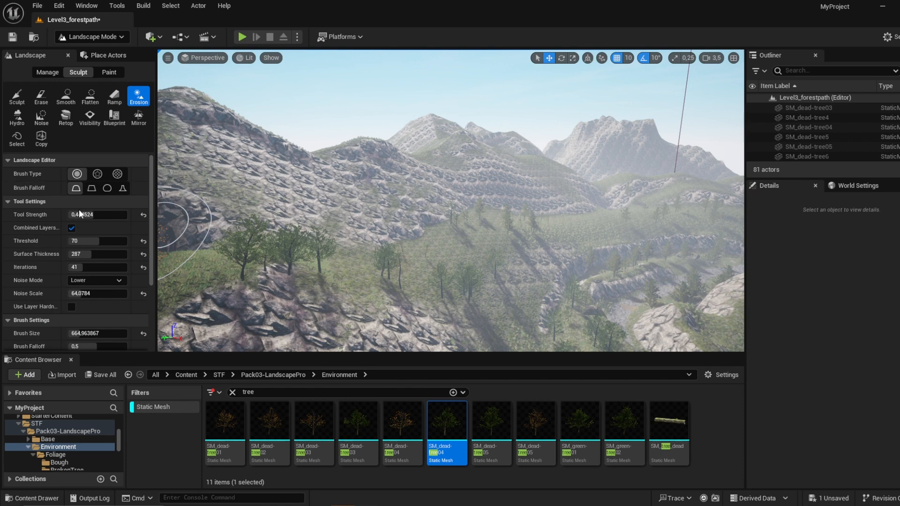
{"action": "left_click_drag", "start_coordinate": [95, 214], "coordinate": [115, 215]}
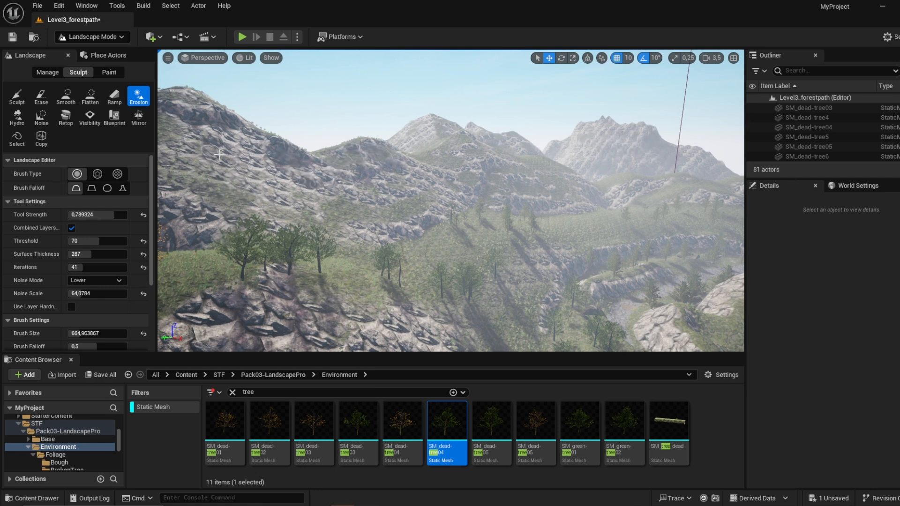
Step: Raise uneven rocky bumps on the valley hillsides with the Sculpt tool
{"action": "left_click", "coordinate": [17, 98]}
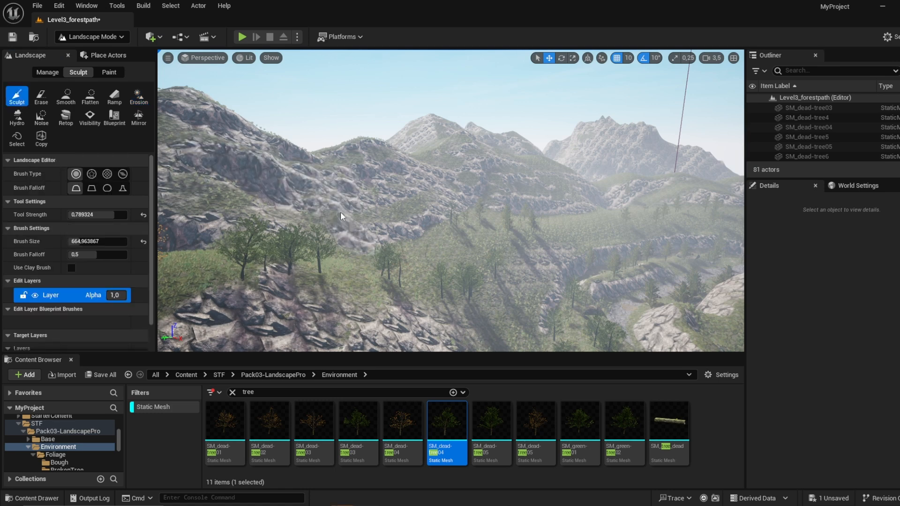
{"action": "mouse_move", "coordinate": [340, 211]}
{"action": "left_mouse_down"}
{"action": "mouse_move", "coordinate": [376, 305]}
{"action": "mouse_move", "coordinate": [352, 180]}
{"action": "mouse_move", "coordinate": [471, 251]}
{"action": "mouse_move", "coordinate": [450, 237]}
{"action": "mouse_move", "coordinate": [476, 203]}
{"action": "left_mouse_up"}
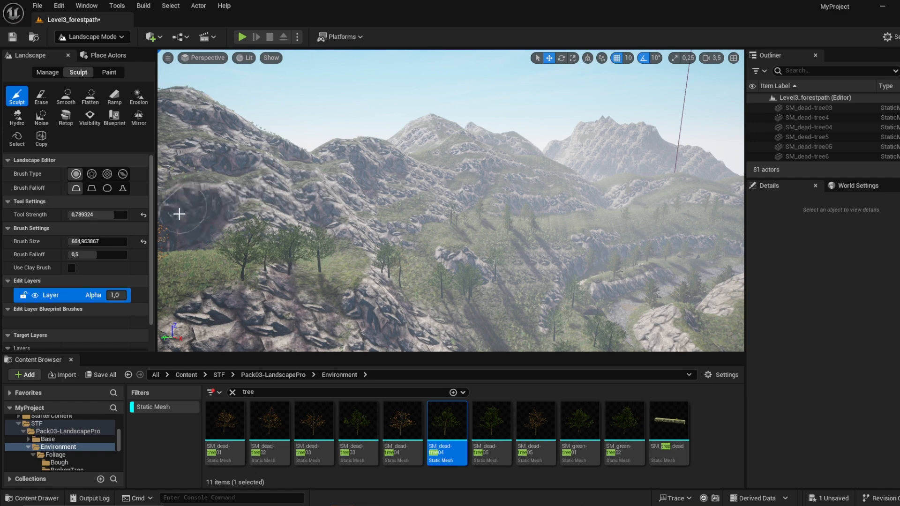
{"action": "right_click_drag", "start_coordinate": [179, 213], "coordinate": [122, 181]}
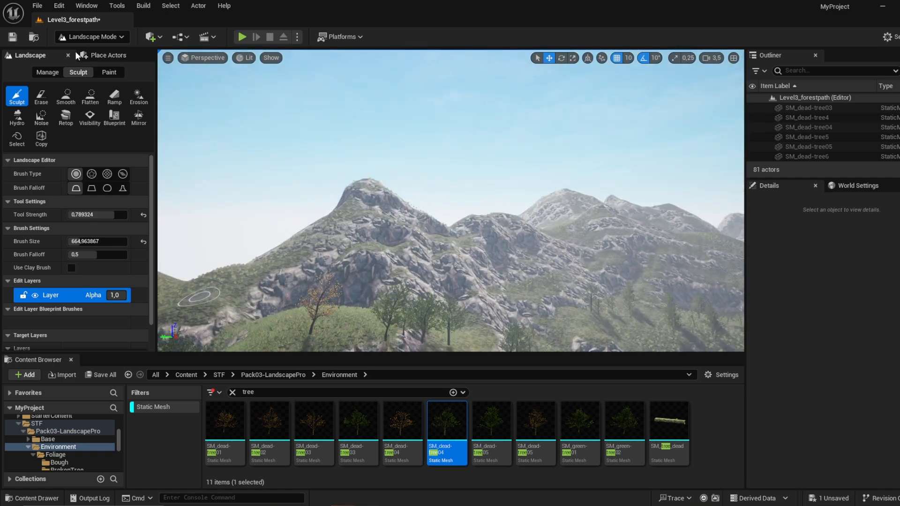
Step: Return to actor selection and place SM_dead-tree04 scaled to about 1.4, SM_green-tree01 and SM_green-tree02 on the mountain slope
{"action": "left_click", "coordinate": [92, 37]}
{"action": "left_click", "coordinate": [92, 52]}
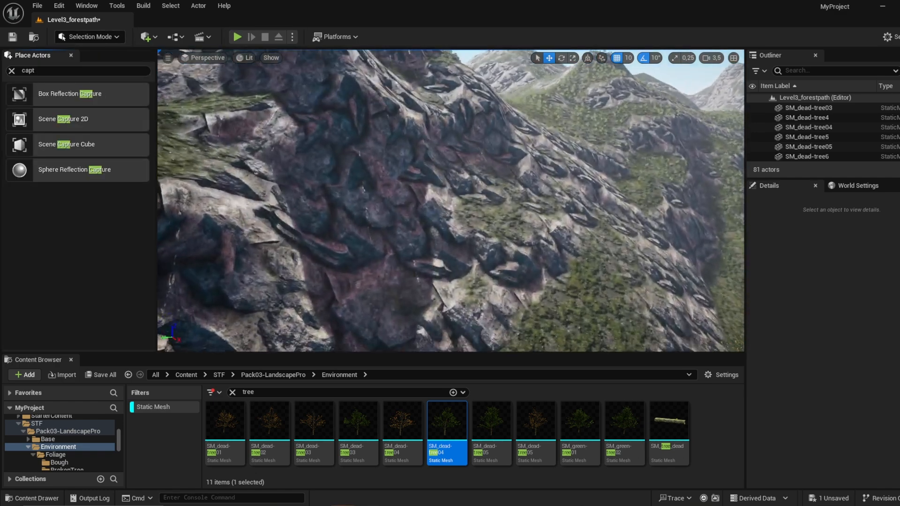
{"action": "right_click_drag", "start_coordinate": [422, 235], "coordinate": [465, 263]}
{"action": "left_click_drag", "start_coordinate": [448, 417], "coordinate": [504, 280]}
{"action": "key", "text": "r"}
{"action": "right_click_drag", "start_coordinate": [497, 281], "coordinate": [511, 211]}
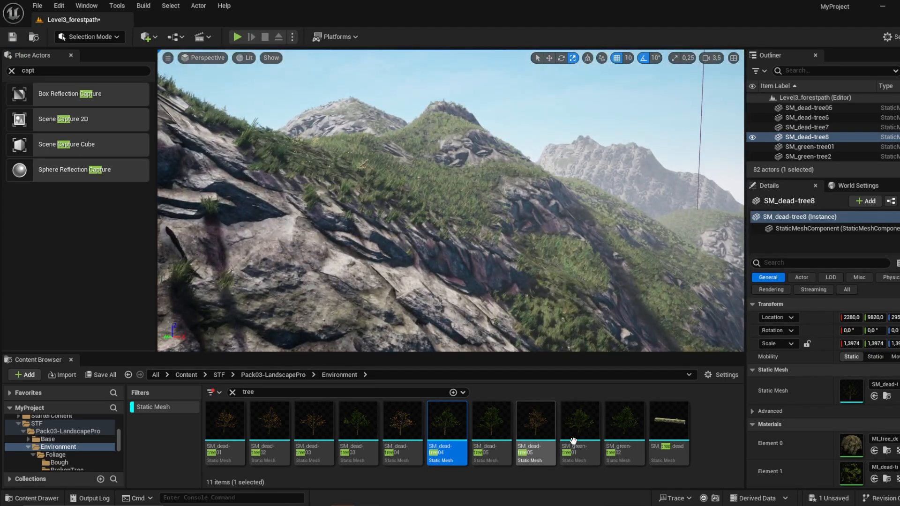
{"action": "left_click_drag", "start_coordinate": [573, 439], "coordinate": [569, 273]}
{"action": "left_click_drag", "start_coordinate": [632, 428], "coordinate": [421, 196]}
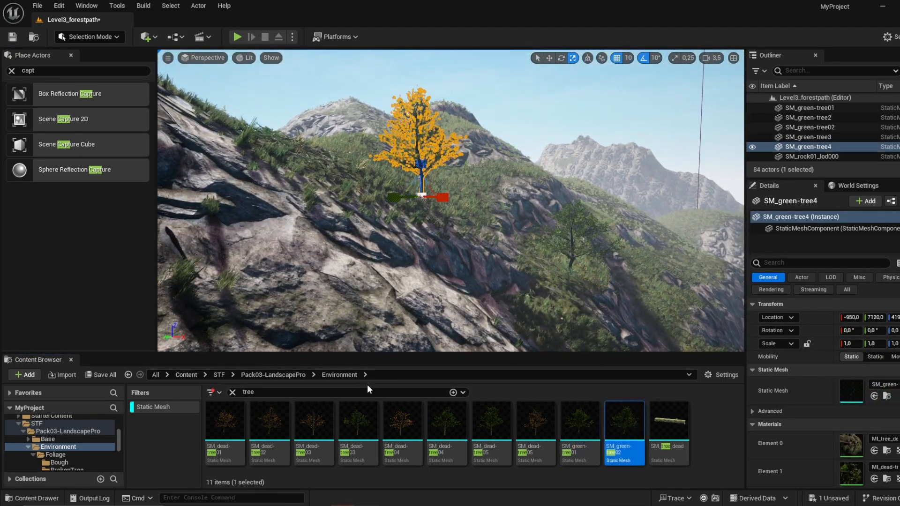
Step: Search the whole STF content folder for "rock" static meshes
{"action": "double_click", "coordinate": [248, 392]}
{"action": "type", "text": "rock"}
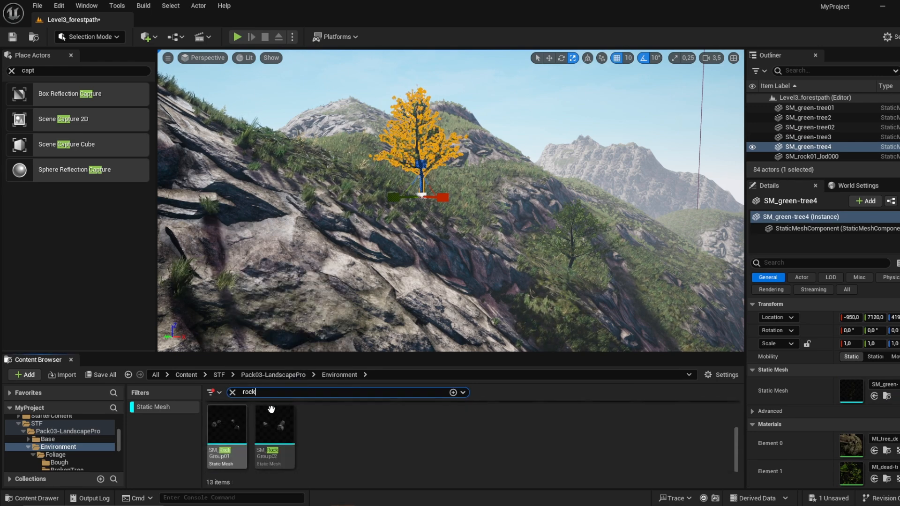
{"action": "left_click", "coordinate": [284, 376]}
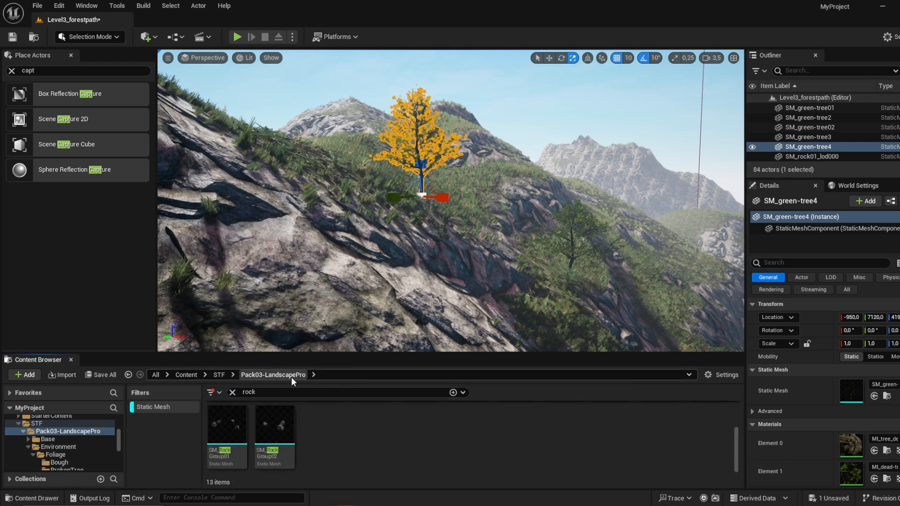
{"action": "left_click", "coordinate": [219, 375]}
{"action": "left_click", "coordinate": [266, 395]}
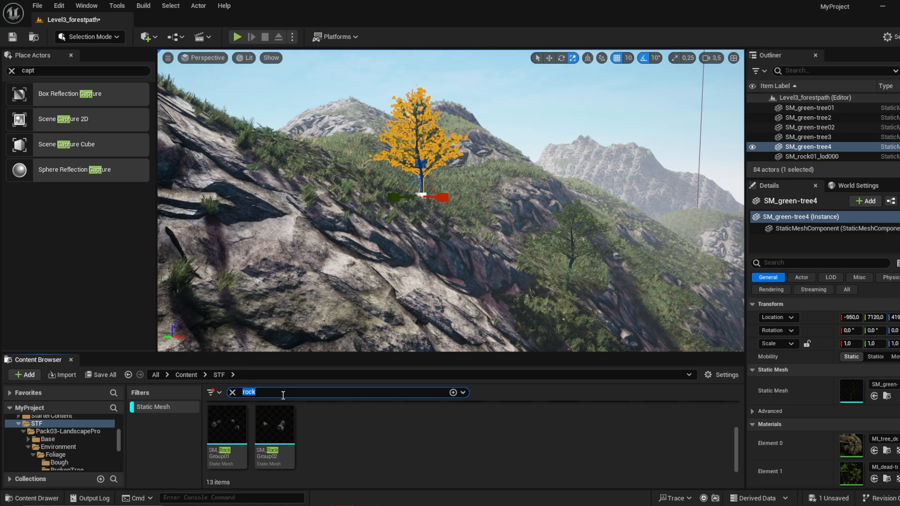
{"action": "left_click", "coordinate": [430, 452]}
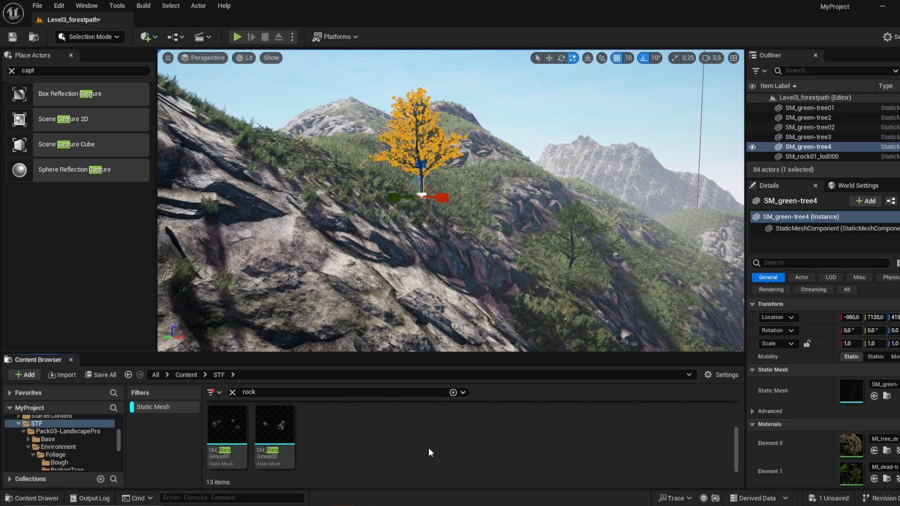
Step: Place SM_cliff03 on the mountain slope, scaled to about 1.76 by 1.39
{"action": "scroll", "coordinate": [427, 452], "scroll_direction": "up", "scroll_amount": 3}
{"action": "key", "text": "s"}
{"action": "right_click_drag", "start_coordinate": [492, 306], "coordinate": [460, 315]}
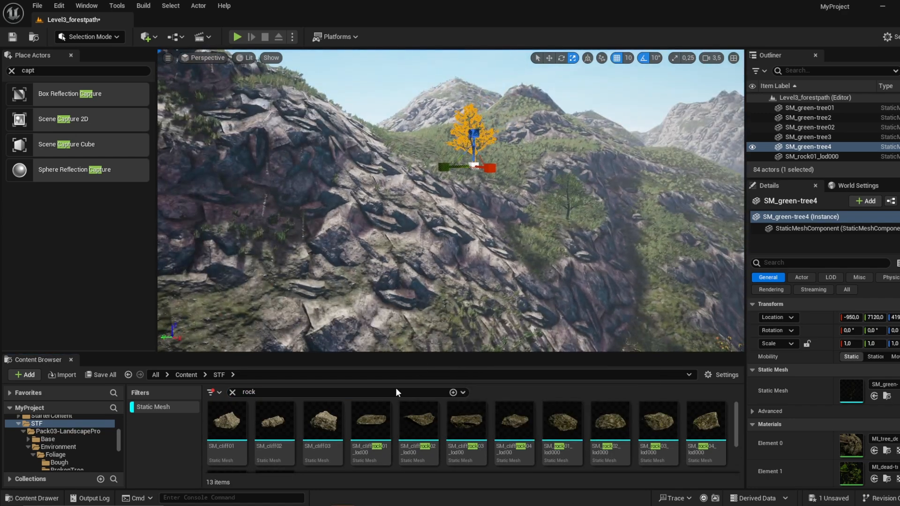
{"action": "left_click_drag", "start_coordinate": [323, 422], "coordinate": [349, 231]}
{"action": "key", "text": "a"}
{"action": "right_click_drag", "start_coordinate": [349, 230], "coordinate": [263, 211]}
{"action": "key", "text": "w"}
{"action": "key", "text": "w"}
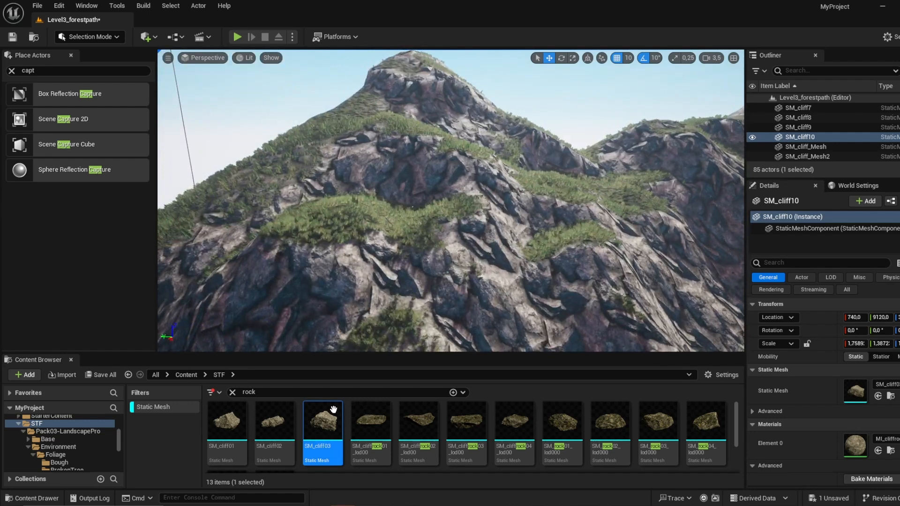
Step: Place another SM_cliff03 and an SM_cliffrock02 on the mountainside and adjust their size
{"action": "left_click_drag", "start_coordinate": [322, 422], "coordinate": [419, 179]}
{"action": "key", "text": "r"}
{"action": "left_click_drag", "start_coordinate": [419, 429], "coordinate": [555, 226]}
{"action": "left_click_drag", "start_coordinate": [555, 221], "coordinate": [578, 186]}
Step: Place SM_rock01 on the upper mountainside and move it into position on the slope
{"action": "left_click_drag", "start_coordinate": [577, 445], "coordinate": [442, 157]}
{"action": "key", "text": "w"}
{"action": "left_click_drag", "start_coordinate": [459, 103], "coordinate": [457, 74]}
{"action": "right_click_drag", "start_coordinate": [458, 74], "coordinate": [469, 92]}
Step: Place SM_rock02 scaled to about 8.1 on the rocky ridge, and add an enlarged SM_rock03 beside it
{"action": "left_click_drag", "start_coordinate": [609, 419], "coordinate": [488, 232]}
{"action": "key", "text": "r"}
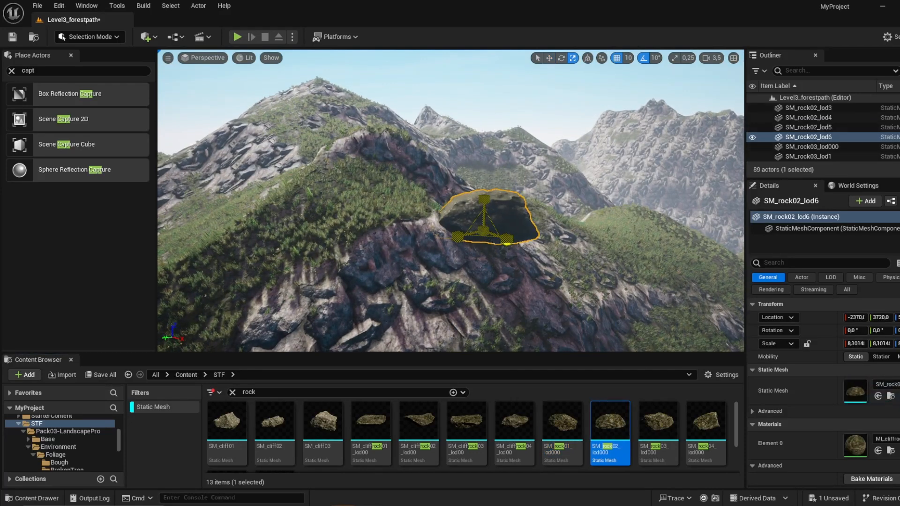
{"action": "left_click_drag", "start_coordinate": [659, 422], "coordinate": [659, 245]}
{"action": "key", "text": "r"}
{"action": "key", "text": "w"}
{"action": "right_click_drag", "start_coordinate": [659, 245], "coordinate": [584, 230]}
Step: Place SM_cliffrock03 scaled to about 5.6 on the grassy slope, lower it into the ground and rotate it to fit
{"action": "right_click_drag", "start_coordinate": [597, 371], "coordinate": [525, 396]}
{"action": "left_click_drag", "start_coordinate": [477, 415], "coordinate": [474, 227]}
{"action": "key", "text": "r"}
{"action": "key", "text": "w"}
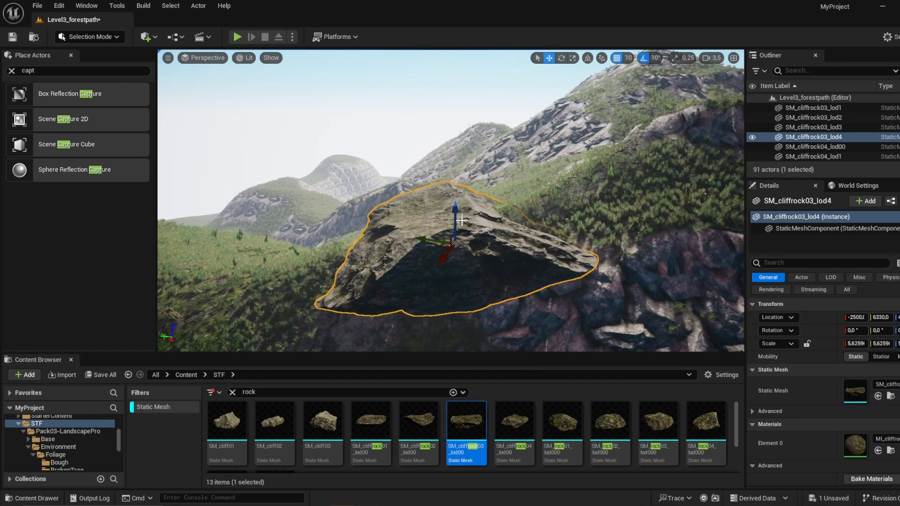
{"action": "right_click_drag", "start_coordinate": [473, 227], "coordinate": [484, 227]}
{"action": "left_click_drag", "start_coordinate": [450, 202], "coordinate": [450, 236]}
{"action": "key", "text": "e"}
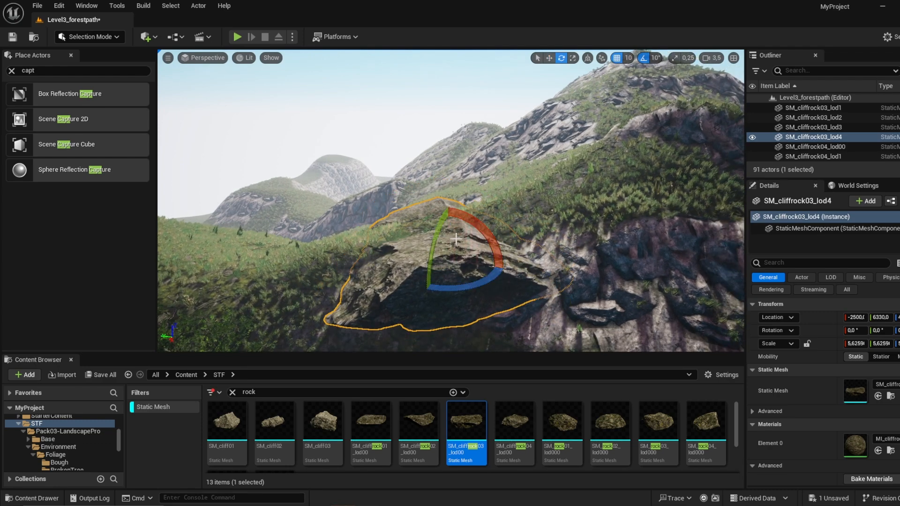
{"action": "left_click_drag", "start_coordinate": [424, 295], "coordinate": [427, 335]}
{"action": "left_click", "coordinate": [427, 336]}
{"action": "right_click_drag", "start_coordinate": [427, 336], "coordinate": [370, 356]}
Step: Place another SM_cliffrock03 scaled to about 5.7 on the bare rocky hillside, tilt it about -43° and embed it in the slope
{"action": "left_click_drag", "start_coordinate": [462, 428], "coordinate": [292, 202]}
{"action": "key", "text": "r"}
{"action": "key", "text": "e"}
{"action": "left_click_drag", "start_coordinate": [284, 235], "coordinate": [314, 228]}
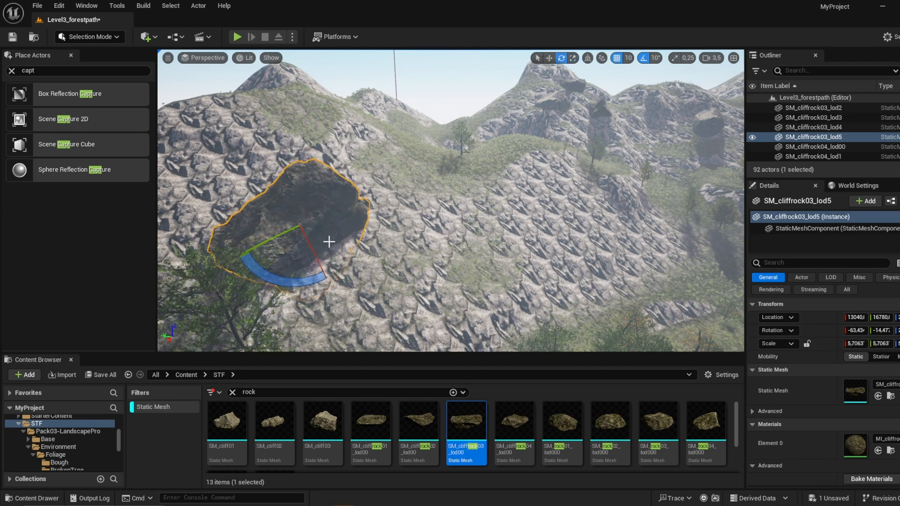
{"action": "right_click_drag", "start_coordinate": [330, 244], "coordinate": [319, 243]}
{"action": "left_click_drag", "start_coordinate": [334, 248], "coordinate": [326, 232]}
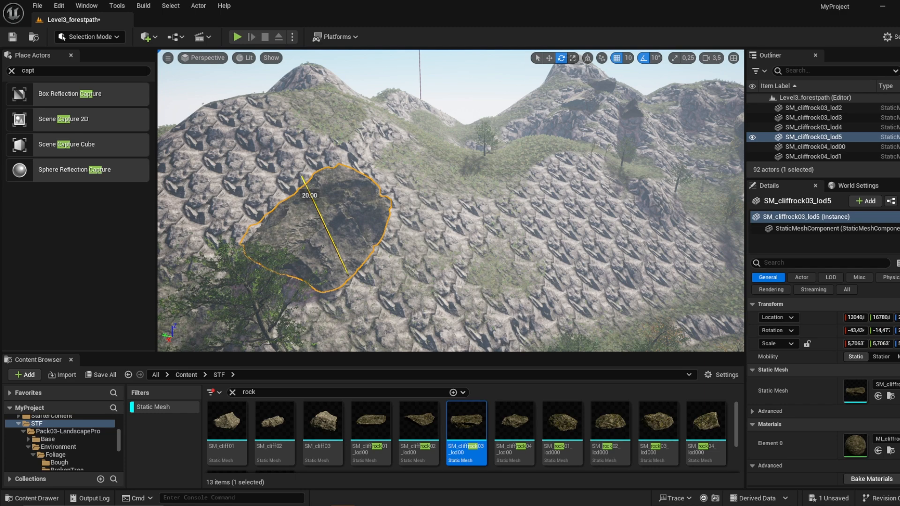
{"action": "key", "text": "w"}
{"action": "key", "text": "a"}
{"action": "right_click_drag", "start_coordinate": [328, 237], "coordinate": [508, 223]}
{"action": "left_click_drag", "start_coordinate": [509, 224], "coordinate": [509, 228]}
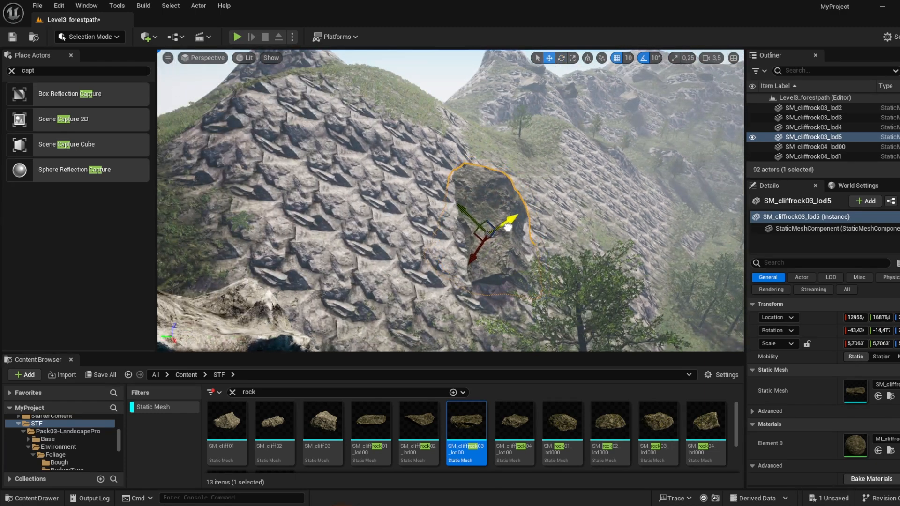
Step: Switch to landscape sculpting and erode the hillside around the embedded cliff rock with the Erosion tool
{"action": "left_click", "coordinate": [89, 37]}
{"action": "left_click", "coordinate": [97, 62]}
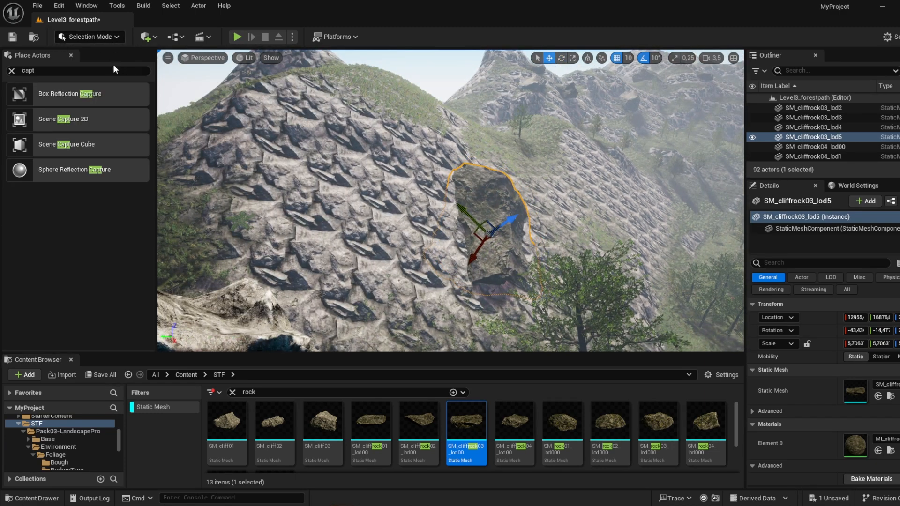
{"action": "mouse_move", "coordinate": [356, 239]}
{"action": "left_mouse_down"}
{"action": "mouse_move", "coordinate": [328, 234]}
{"action": "mouse_move", "coordinate": [406, 249]}
{"action": "mouse_move", "coordinate": [389, 122]}
{"action": "left_mouse_up"}
{"action": "mouse_move", "coordinate": [620, 217]}
{"action": "left_mouse_down"}
{"action": "mouse_move", "coordinate": [575, 221]}
{"action": "mouse_move", "coordinate": [589, 229]}
{"action": "mouse_move", "coordinate": [637, 169]}
{"action": "mouse_move", "coordinate": [675, 211]}
{"action": "mouse_move", "coordinate": [656, 229]}
{"action": "left_mouse_up"}
{"action": "mouse_move", "coordinate": [270, 239]}
{"action": "left_mouse_down"}
{"action": "mouse_move", "coordinate": [183, 175]}
{"action": "mouse_move", "coordinate": [164, 188]}
{"action": "left_mouse_up"}
{"action": "left_click", "coordinate": [137, 99]}
{"action": "mouse_move", "coordinate": [281, 206]}
{"action": "left_mouse_down"}
{"action": "mouse_move", "coordinate": [394, 263]}
{"action": "mouse_move", "coordinate": [408, 253]}
{"action": "left_mouse_up"}
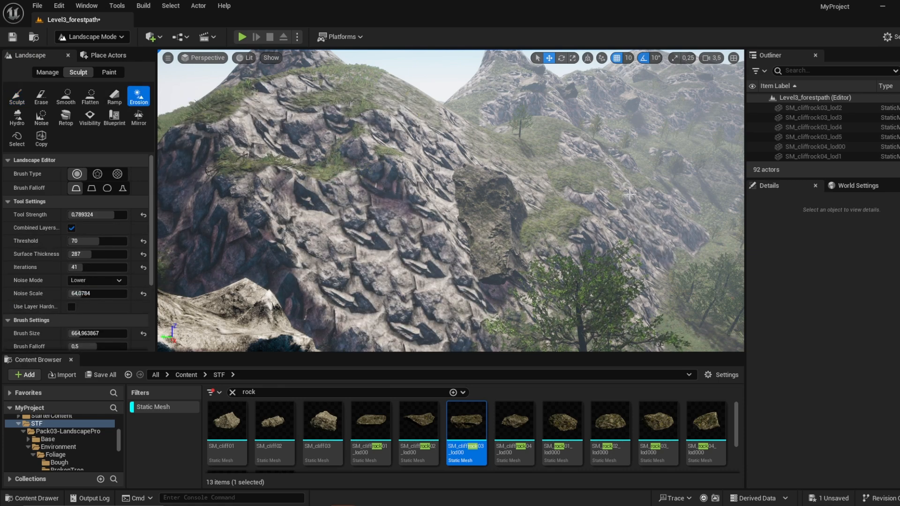
{"action": "mouse_move", "coordinate": [600, 192]}
{"action": "left_mouse_down"}
{"action": "mouse_move", "coordinate": [576, 191]}
{"action": "mouse_move", "coordinate": [649, 234]}
{"action": "mouse_move", "coordinate": [675, 211]}
{"action": "mouse_move", "coordinate": [640, 185]}
{"action": "left_mouse_up"}
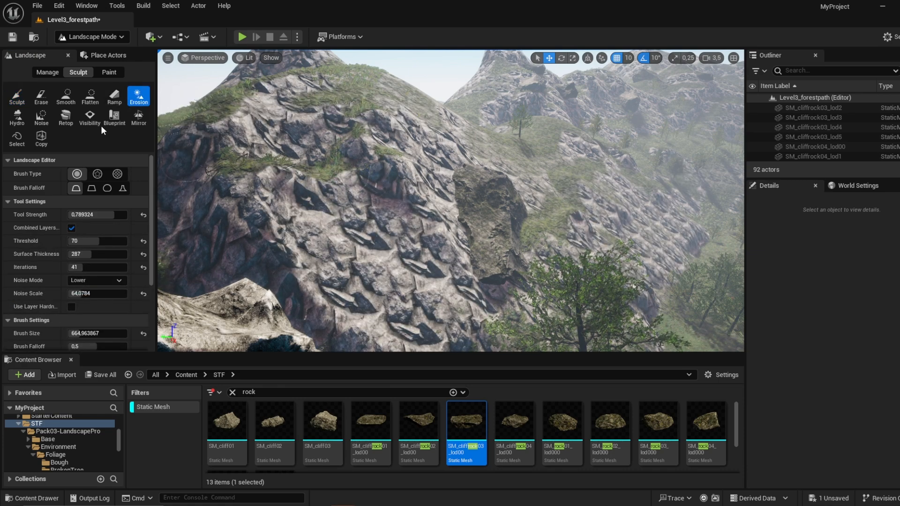
Step: Raise uneven bumps on the eroded hillside with the Sculpt tool
{"action": "left_click", "coordinate": [17, 98]}
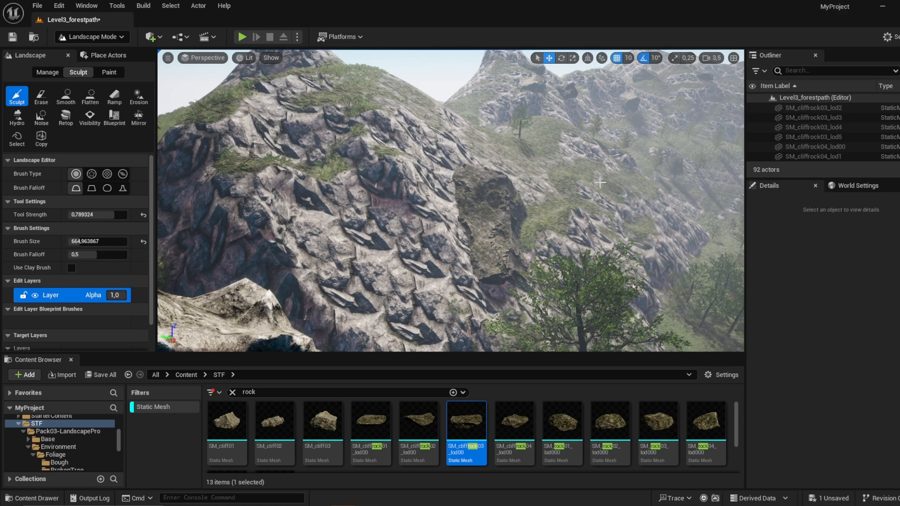
{"action": "right_click_drag", "start_coordinate": [428, 227], "coordinate": [563, 222]}
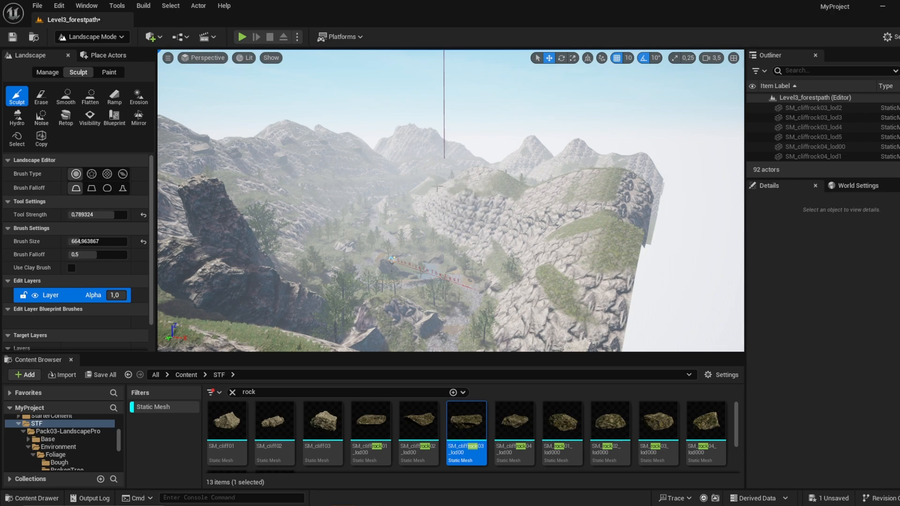
{"action": "key", "text": "w"}
{"action": "right_click_drag", "start_coordinate": [451, 202], "coordinate": [422, 201]}
Step: Save all modified files of the Level3_forestpath project
{"action": "left_click", "coordinate": [37, 5]}
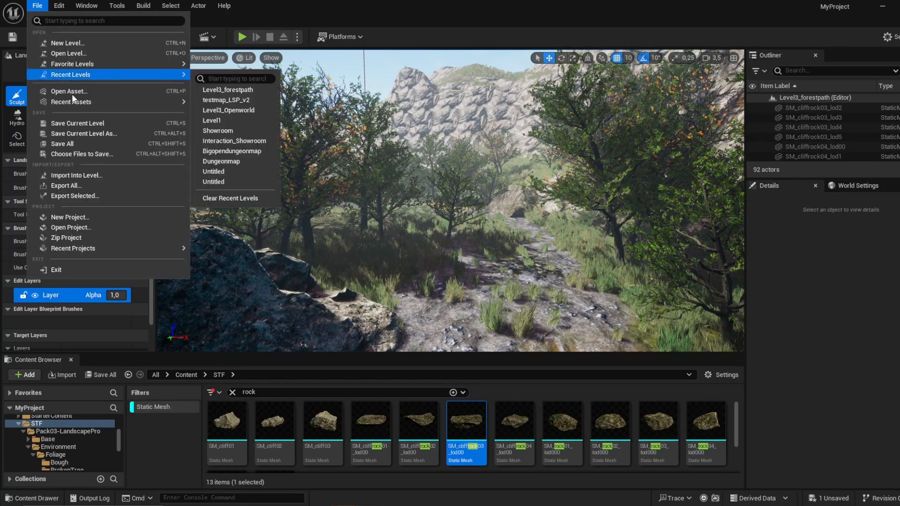
{"action": "mouse_move", "coordinate": [81, 65]}
{"action": "left_click", "coordinate": [96, 144]}
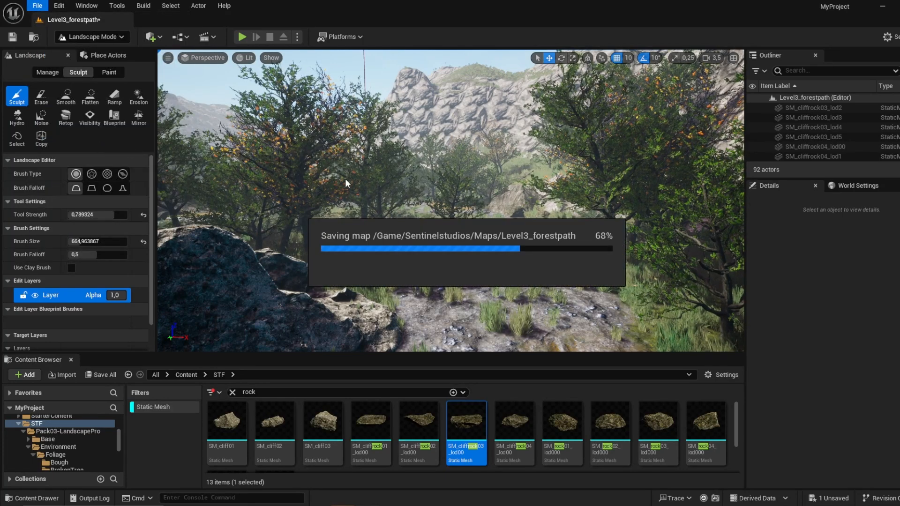
Step: Play-test the level full screen, running along the path to the crypt doorway, and return to the editor
{"action": "right_click_drag", "start_coordinate": [422, 188], "coordinate": [462, 211]}
{"action": "key", "text": "F11"}
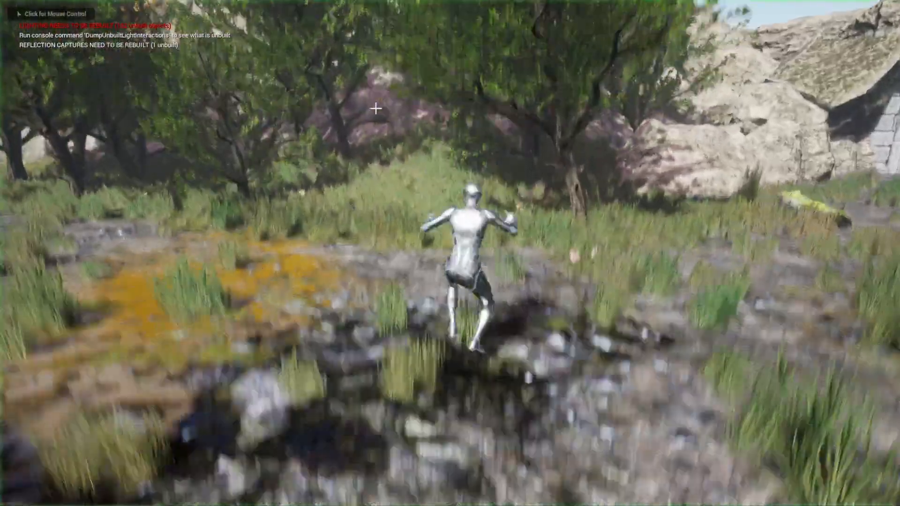
{"action": "key", "text": "w"}
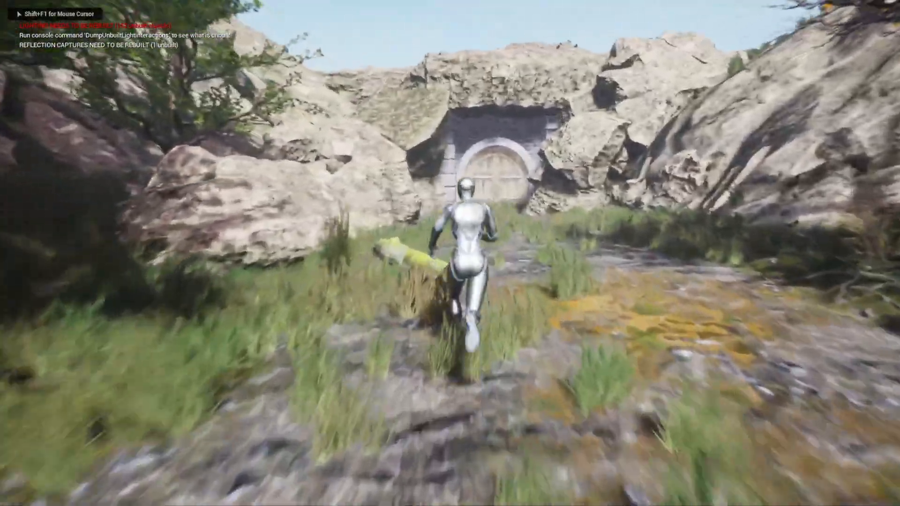
{"action": "key", "text": "w"}
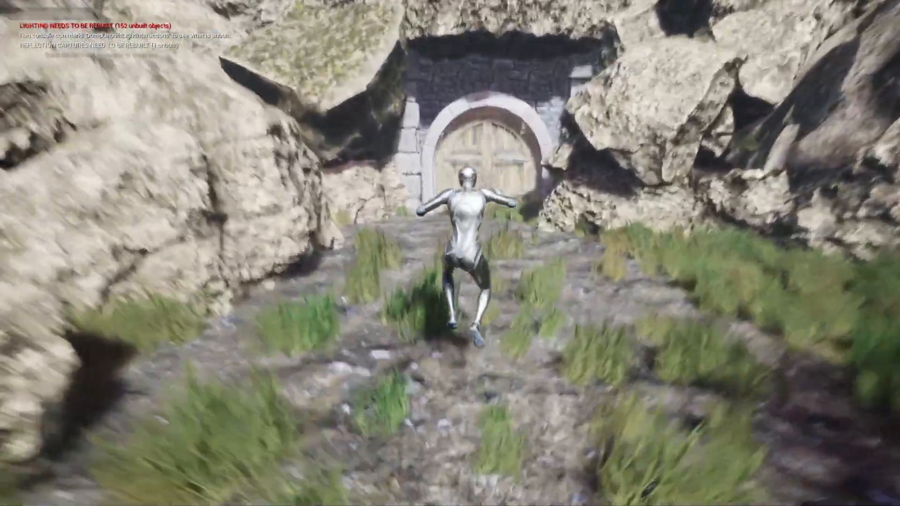
{"action": "key", "text": "w"}
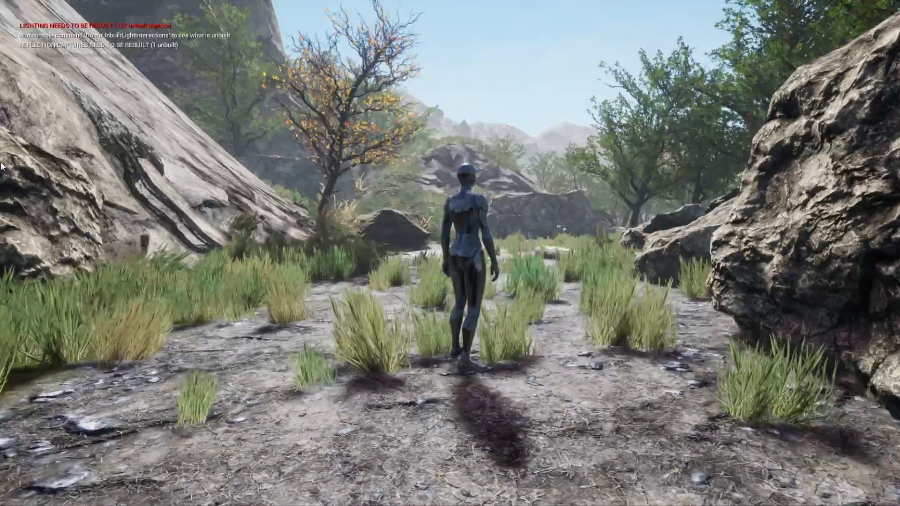
{"action": "key", "text": "Escape"}
{"action": "right_click_drag", "start_coordinate": [14, 206], "coordinate": [16, 220]}
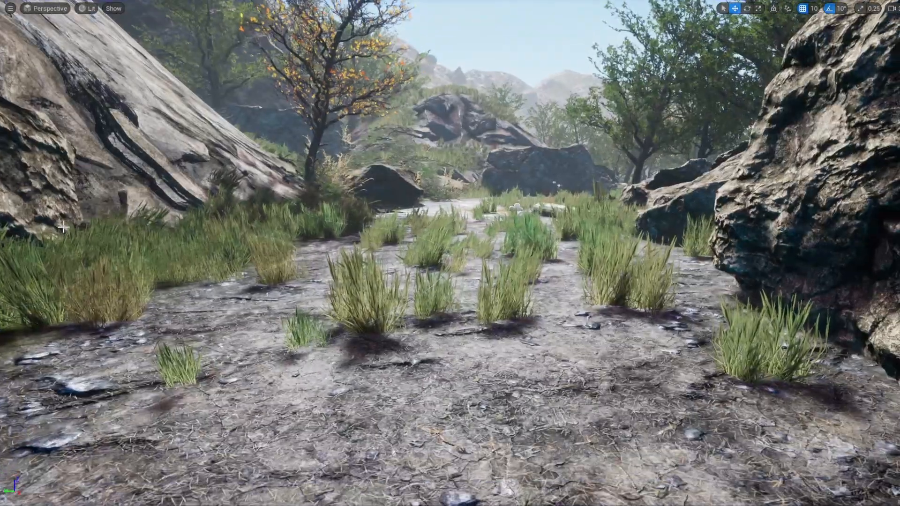
{"action": "key", "text": "F11"}
Step: Set the lighting build quality to Medium and bring up the build options again
{"action": "left_click", "coordinate": [143, 6]}
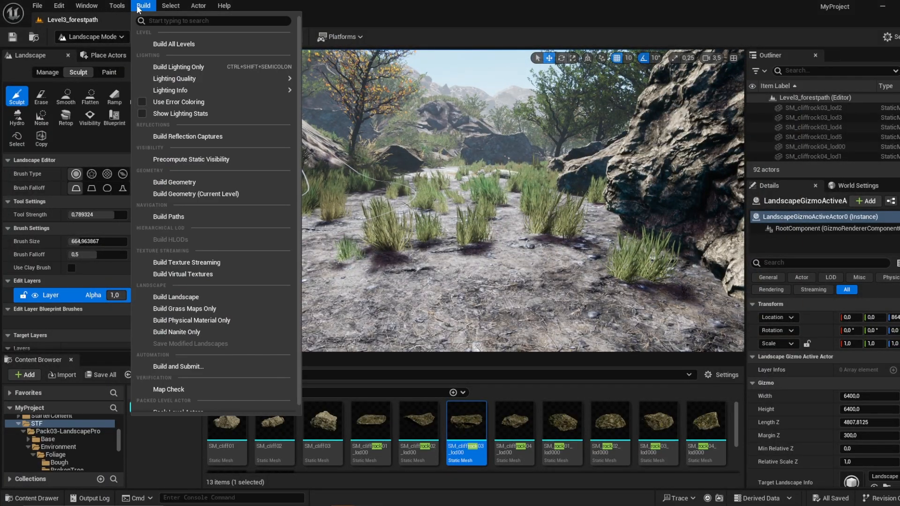
{"action": "mouse_move", "coordinate": [187, 79]}
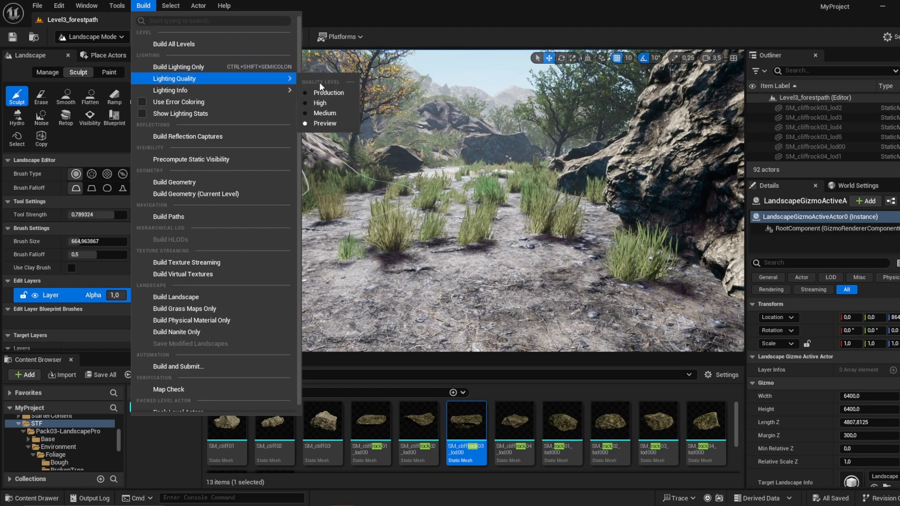
{"action": "left_click", "coordinate": [333, 113]}
{"action": "left_click", "coordinate": [144, 5]}
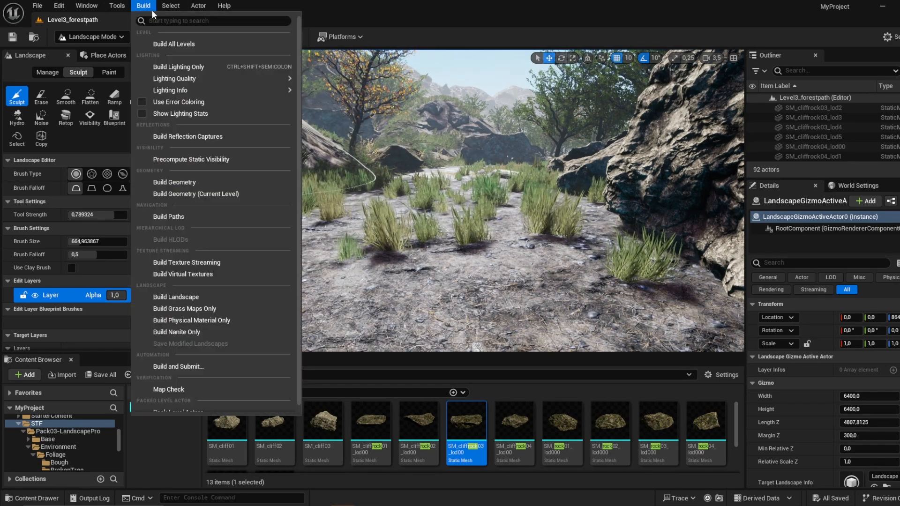
{"action": "mouse_move", "coordinate": [244, 79]}
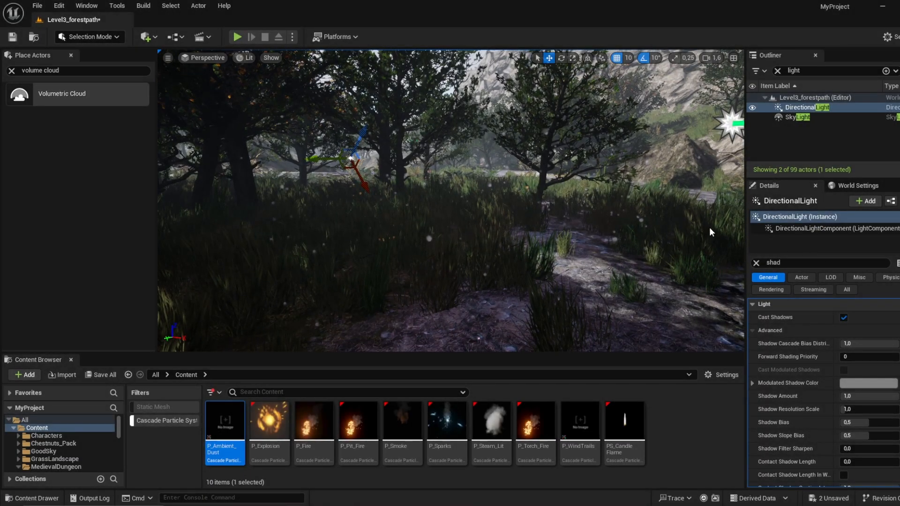
Step: Soften the DirectionalLight's shadows by lowering its Shadow Amount to 0.864
{"action": "right_click_drag", "start_coordinate": [696, 224], "coordinate": [681, 231]}
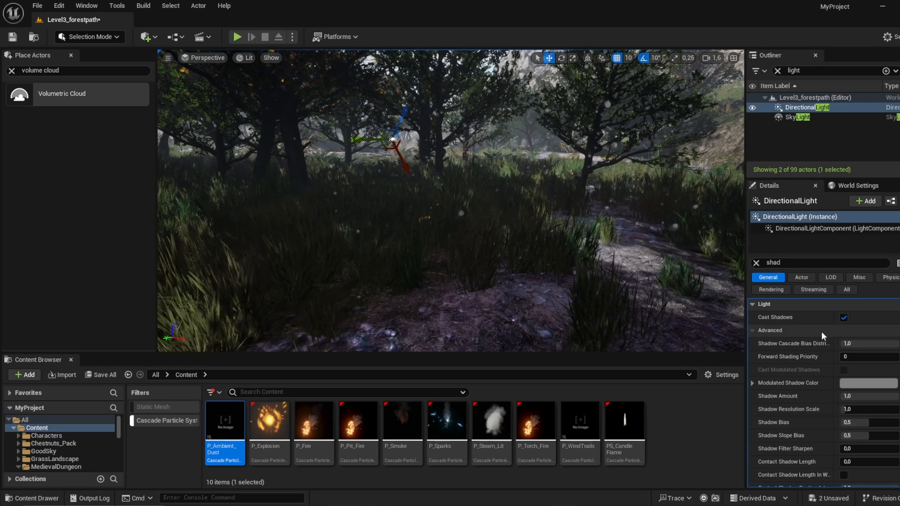
{"action": "left_click_drag", "start_coordinate": [883, 394], "coordinate": [877, 395]}
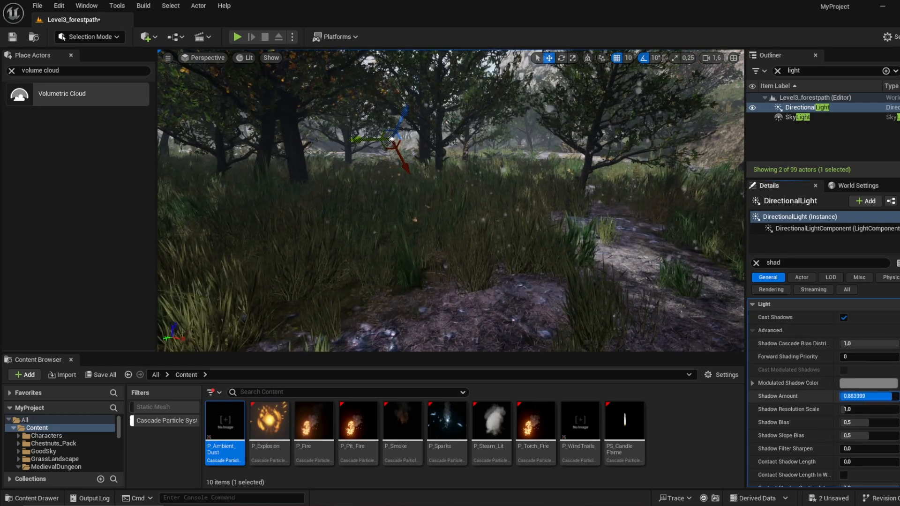
{"action": "left_click_drag", "start_coordinate": [884, 396], "coordinate": [881, 397]}
Step: Inspect the forest and crypt area under the adjusted shadows, and play-test the level full screen along the path
{"action": "right_click_drag", "start_coordinate": [609, 244], "coordinate": [722, 197]}
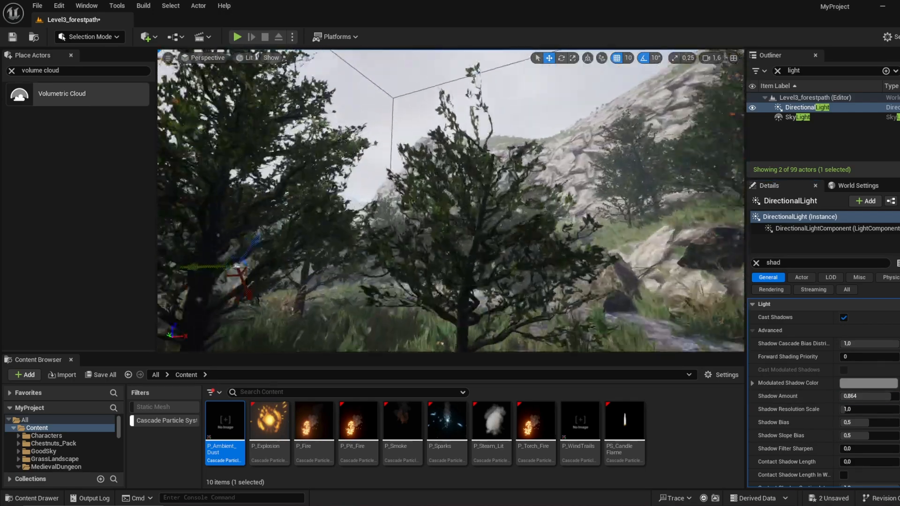
{"action": "key", "text": "w"}
{"action": "scroll", "coordinate": [450, 202], "scroll_direction": "up", "scroll_amount": 5}
{"action": "right_click_drag", "start_coordinate": [450, 202], "coordinate": [610, 211]}
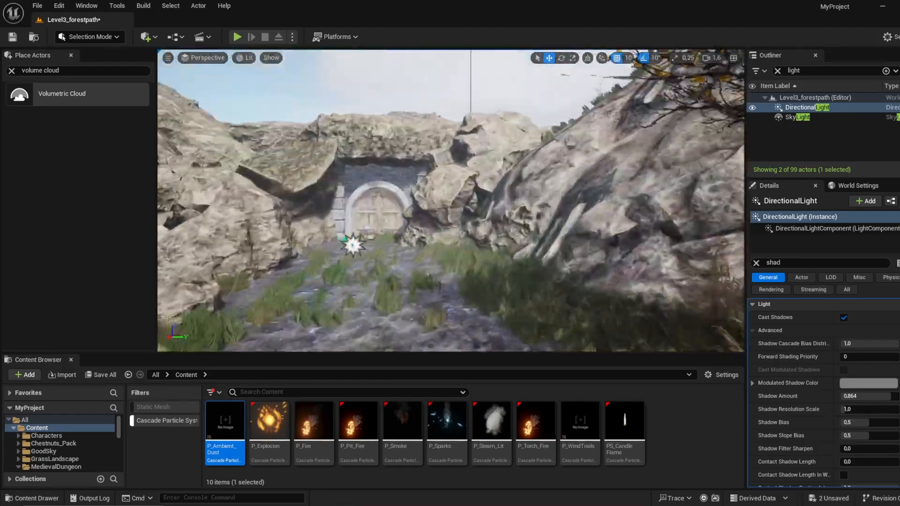
{"action": "key", "text": "alt+p"}
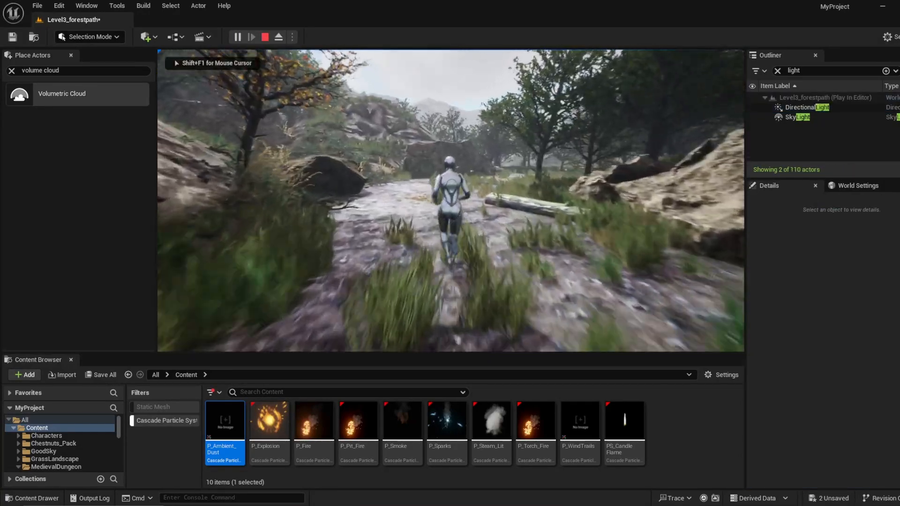
{"action": "key", "text": "F11"}
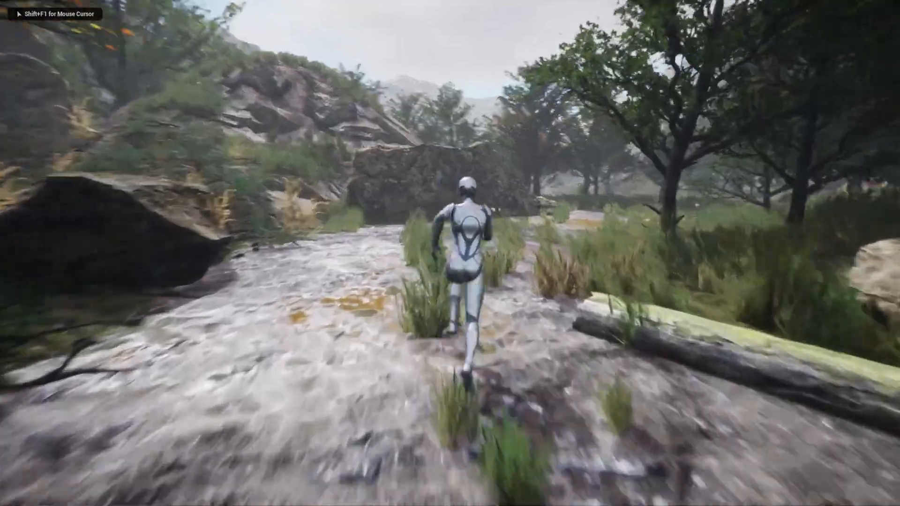
{"action": "key", "text": "d"}
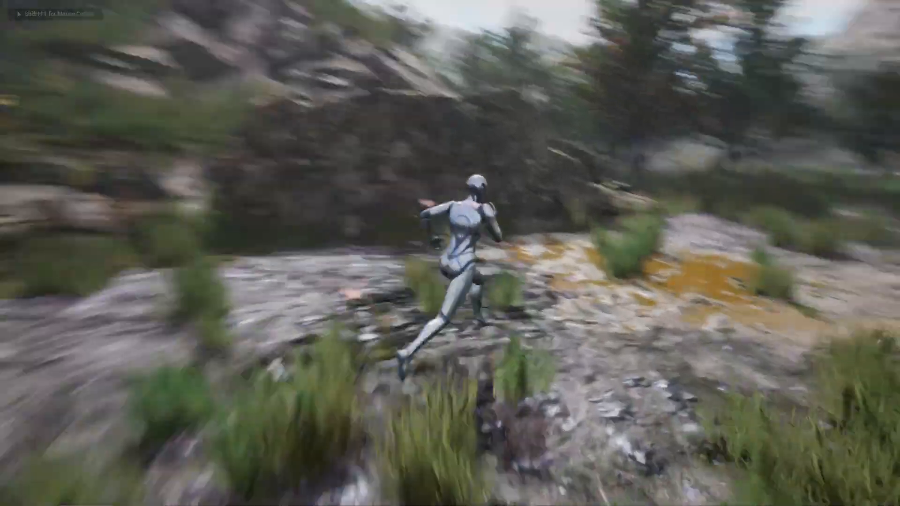